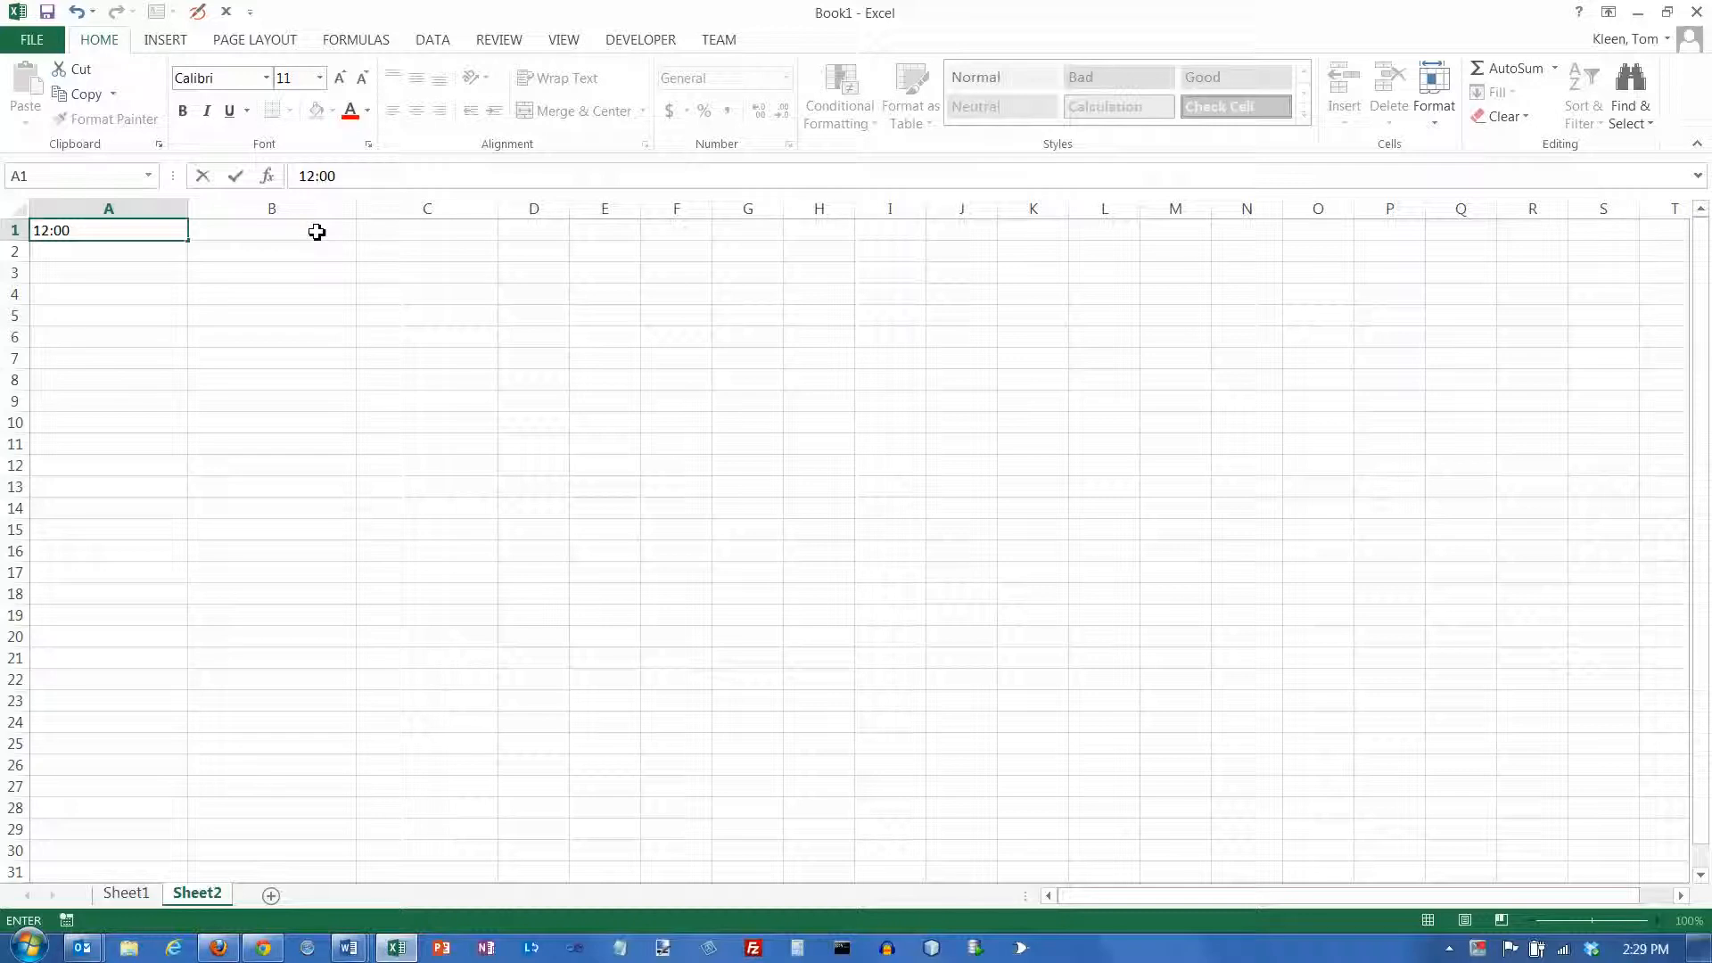
Enter the time 12:00 pm in cell A1 and 4:00 pm in cell A2
text(pm)
key(Return)
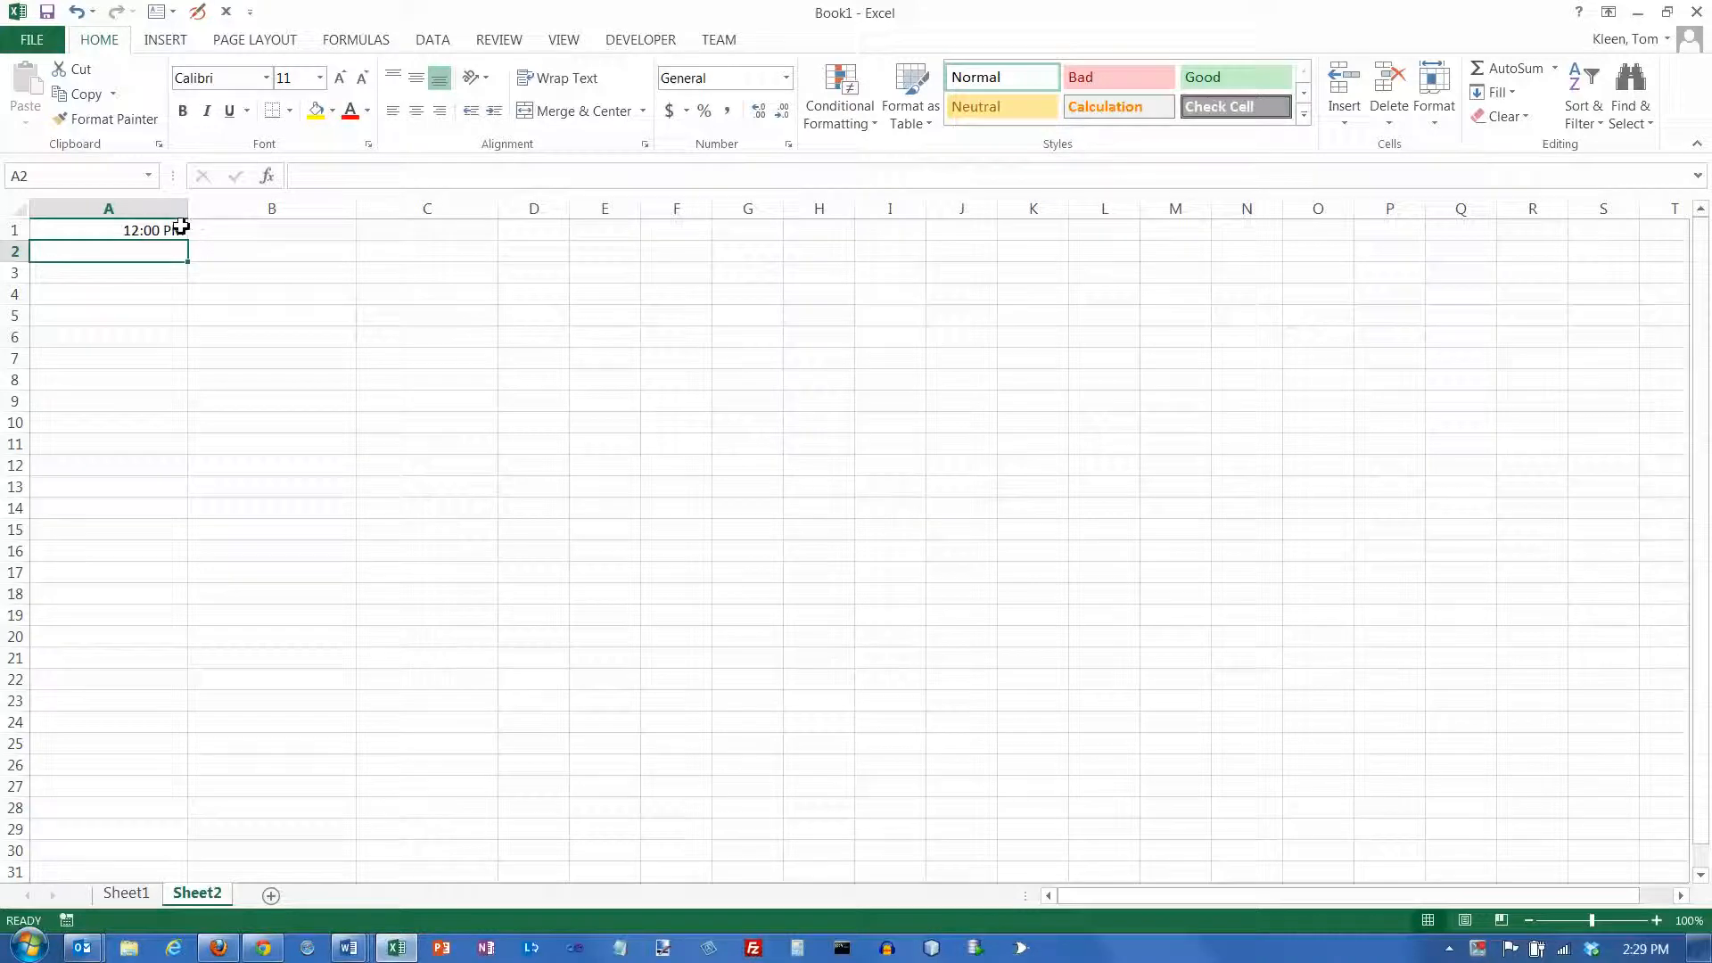
click(144, 230)
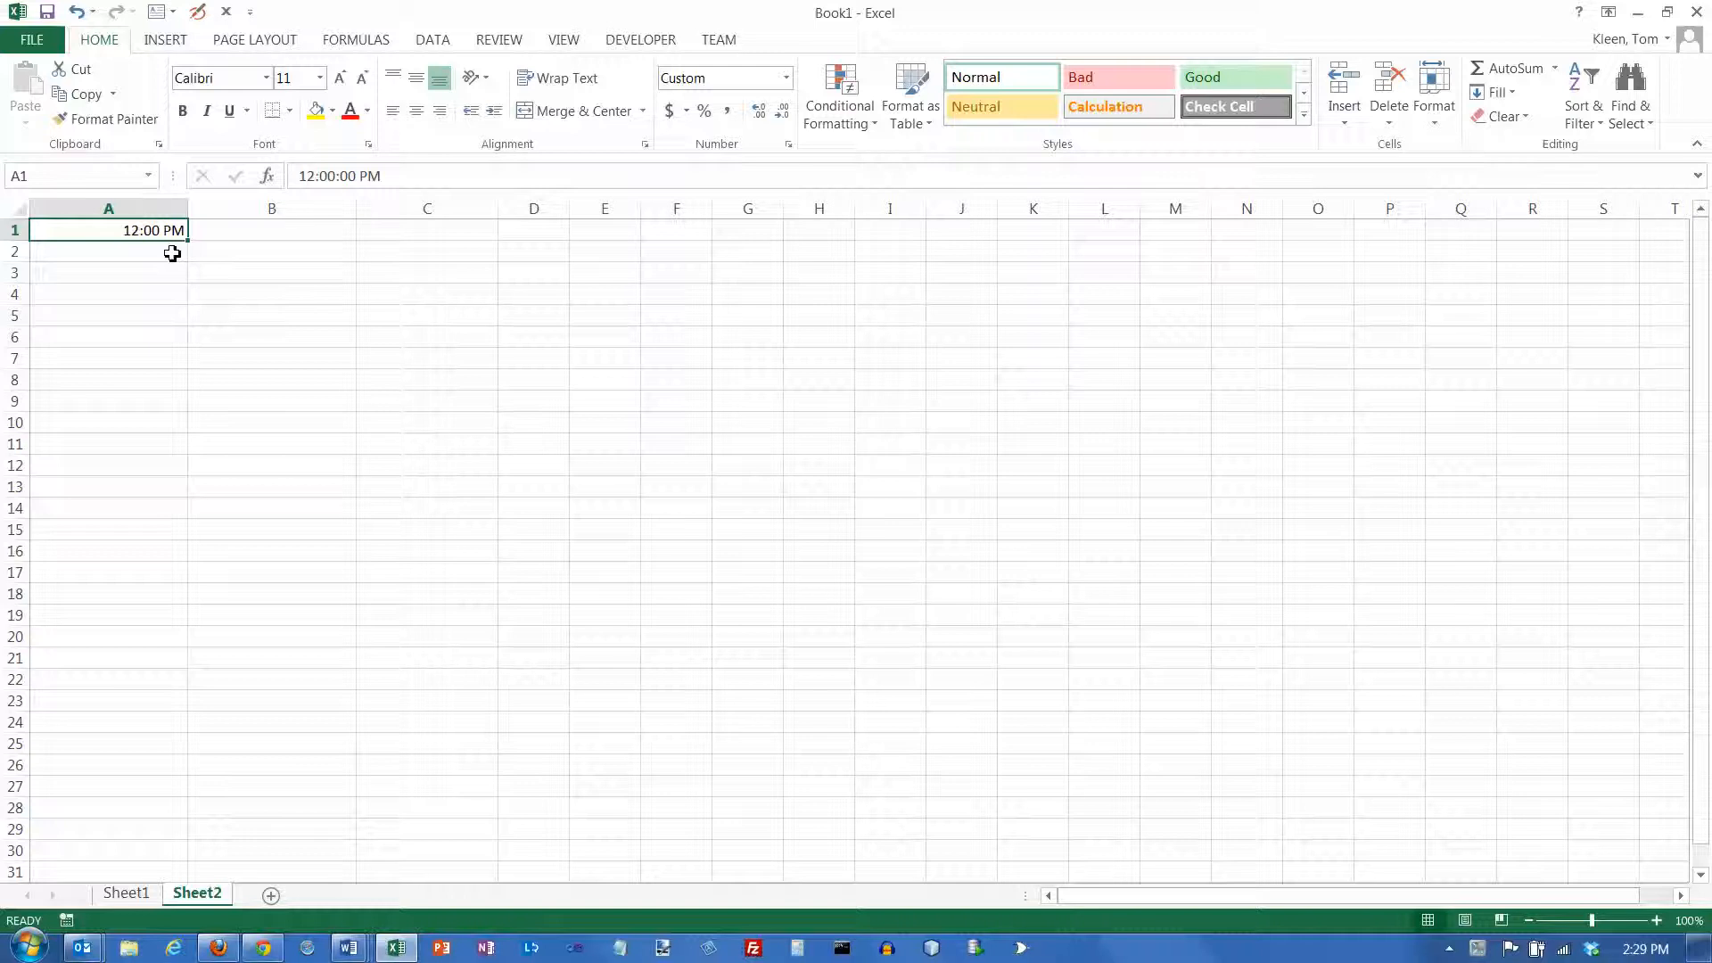
click(172, 253)
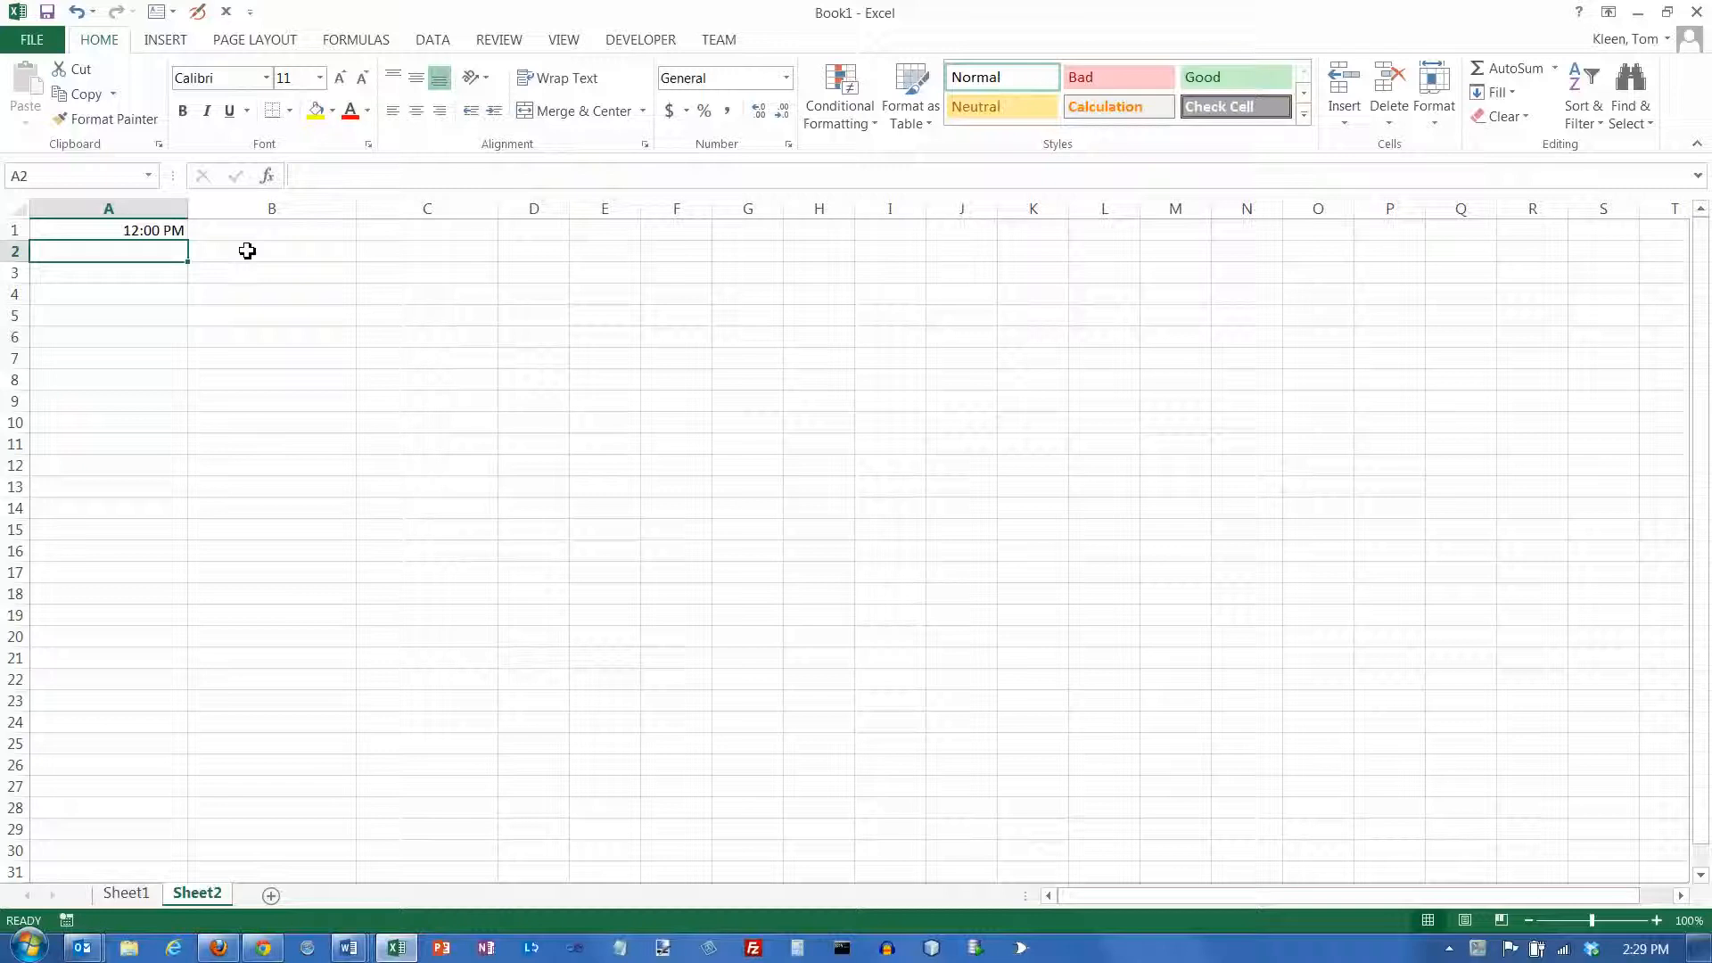
text(4:00)
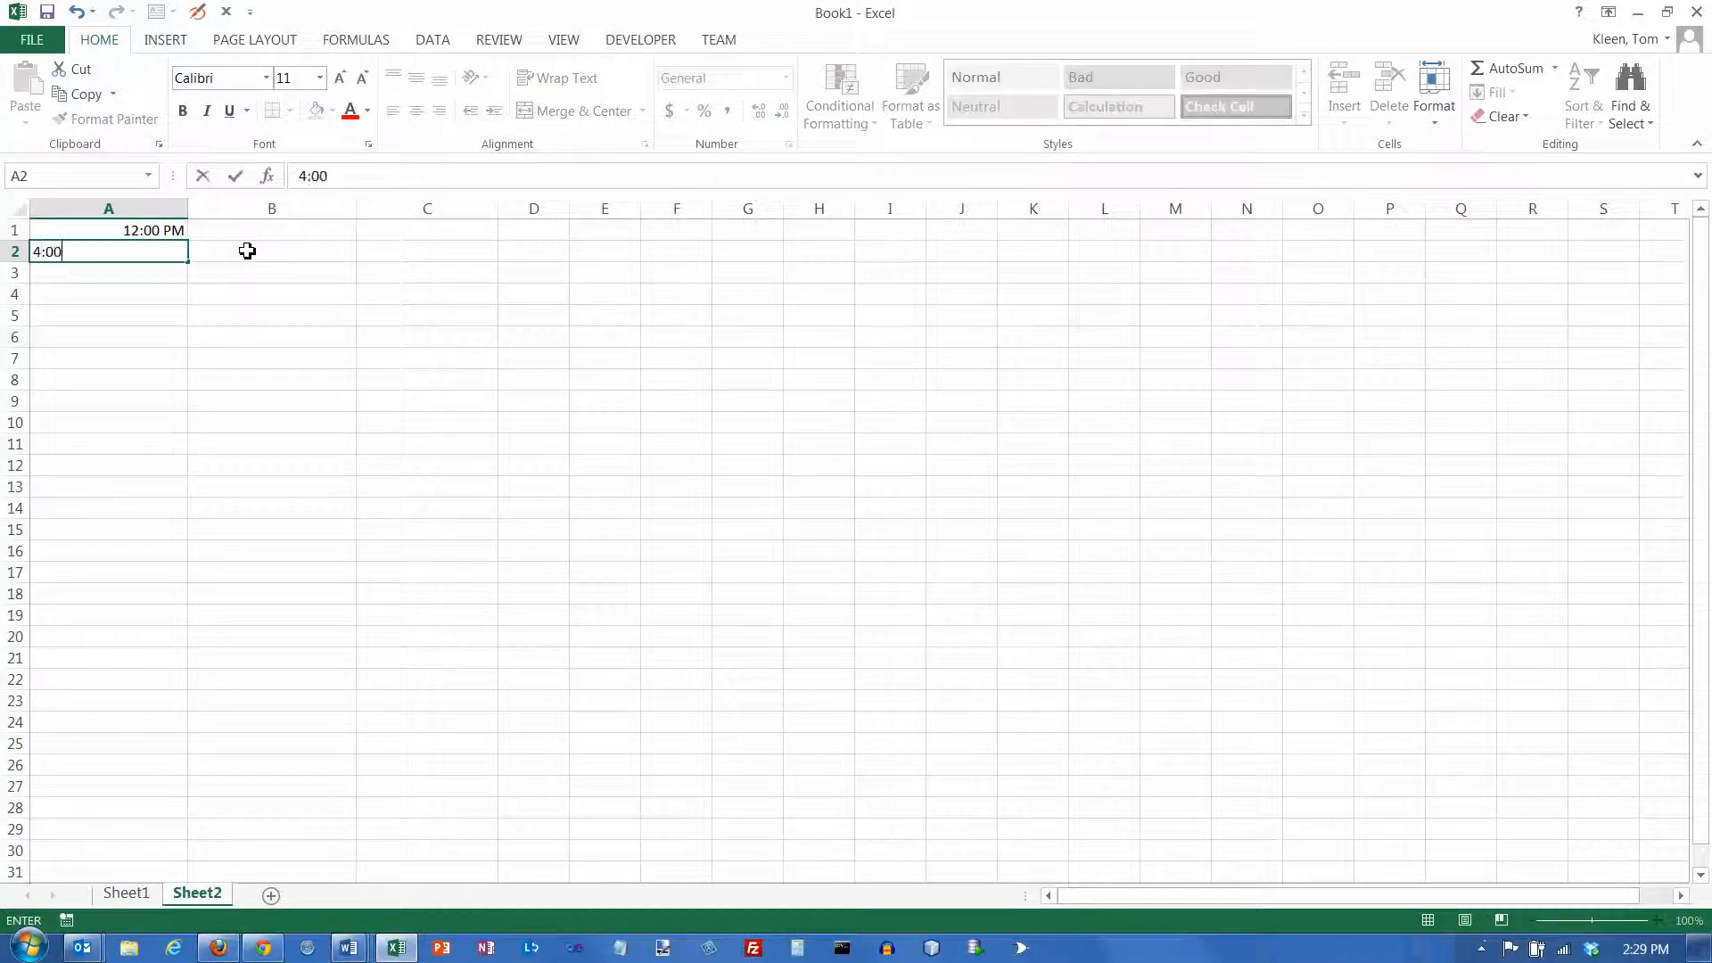
text( pm)
key(Return)
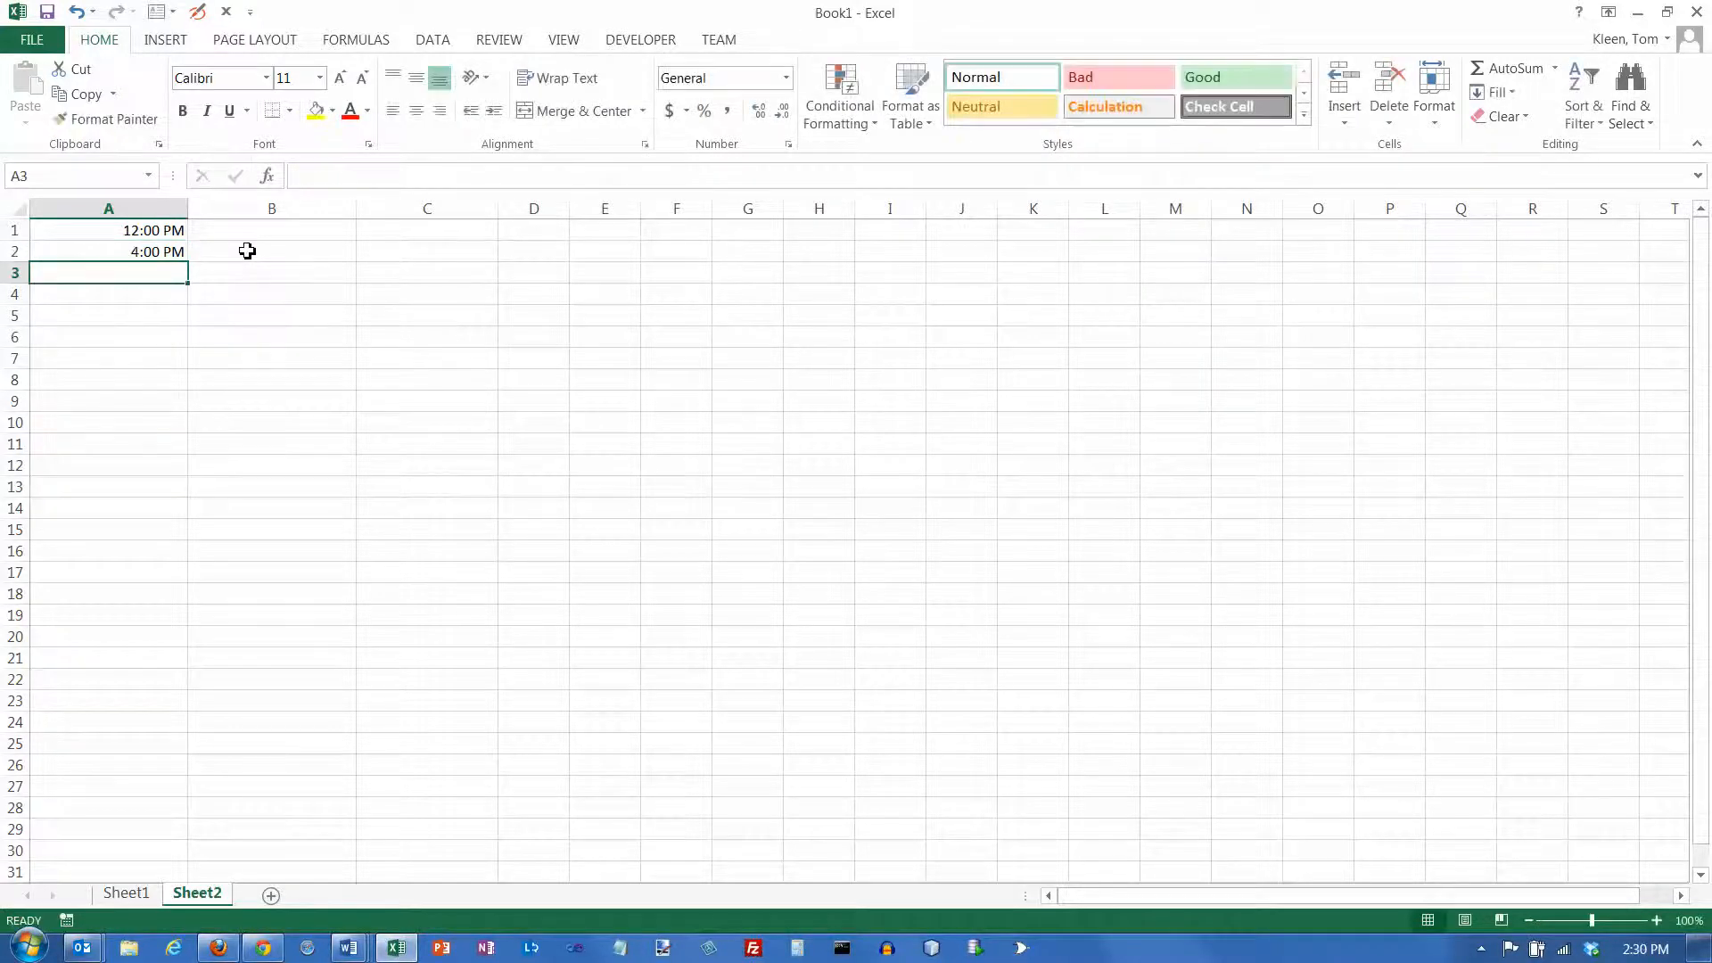
Apply the General number format to the times in A1:A2
click(145, 250)
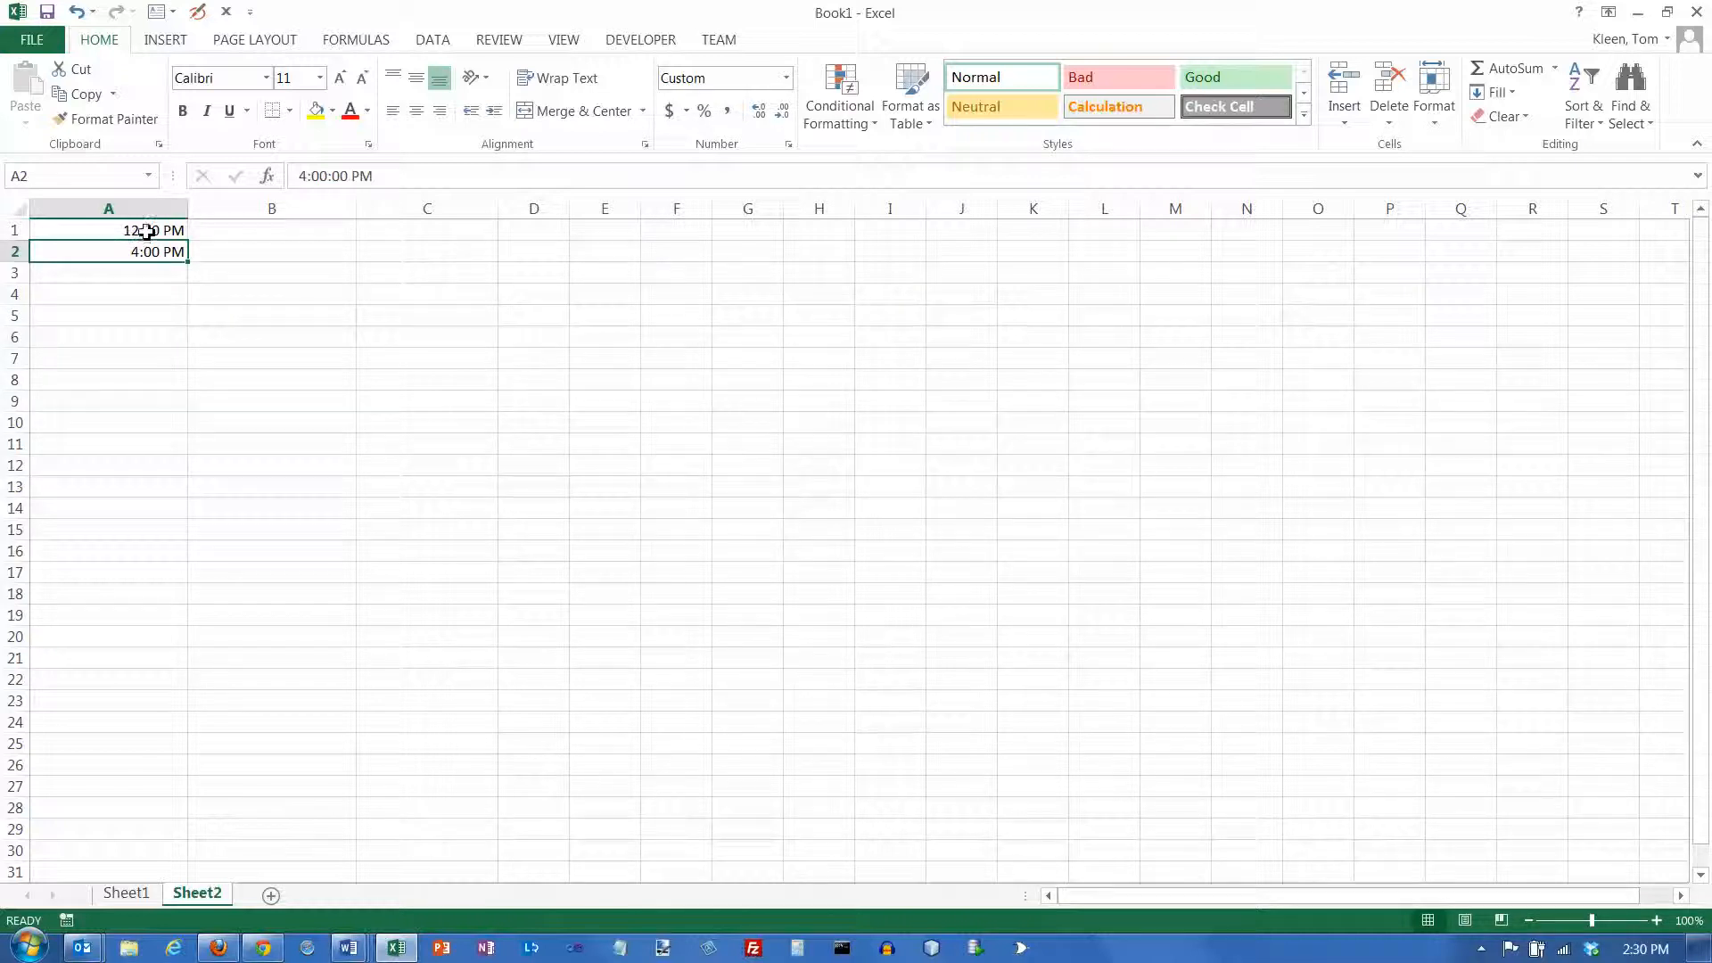
drag(146, 231, 146, 251)
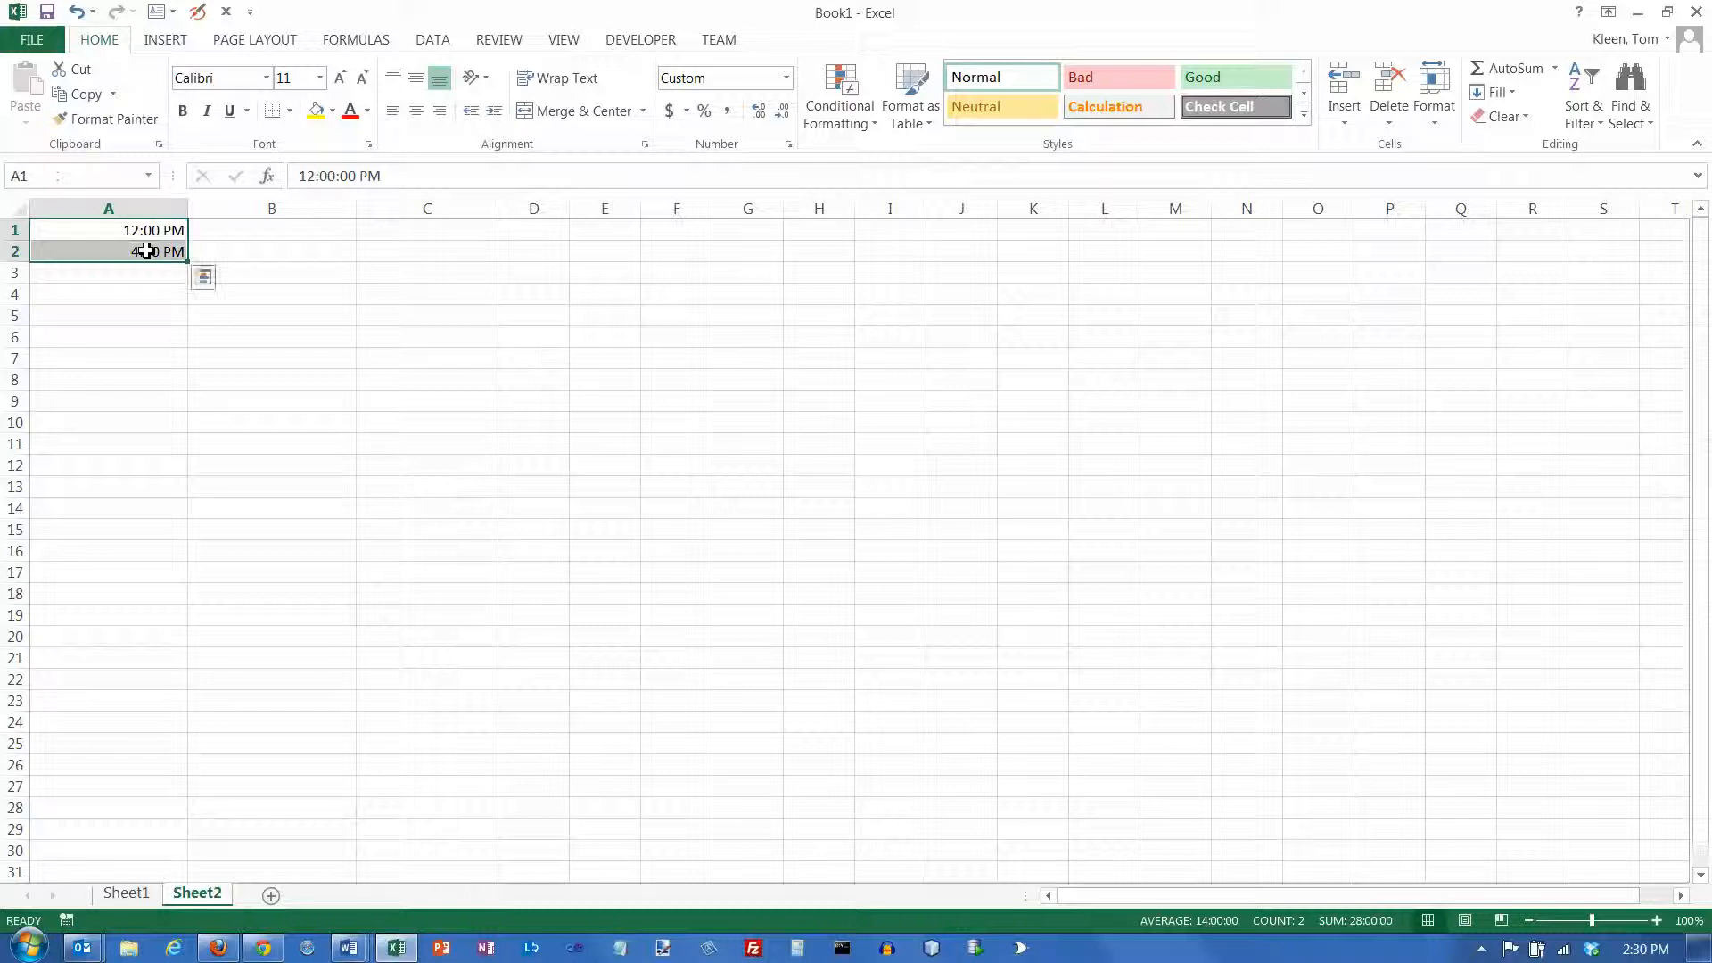
click(786, 78)
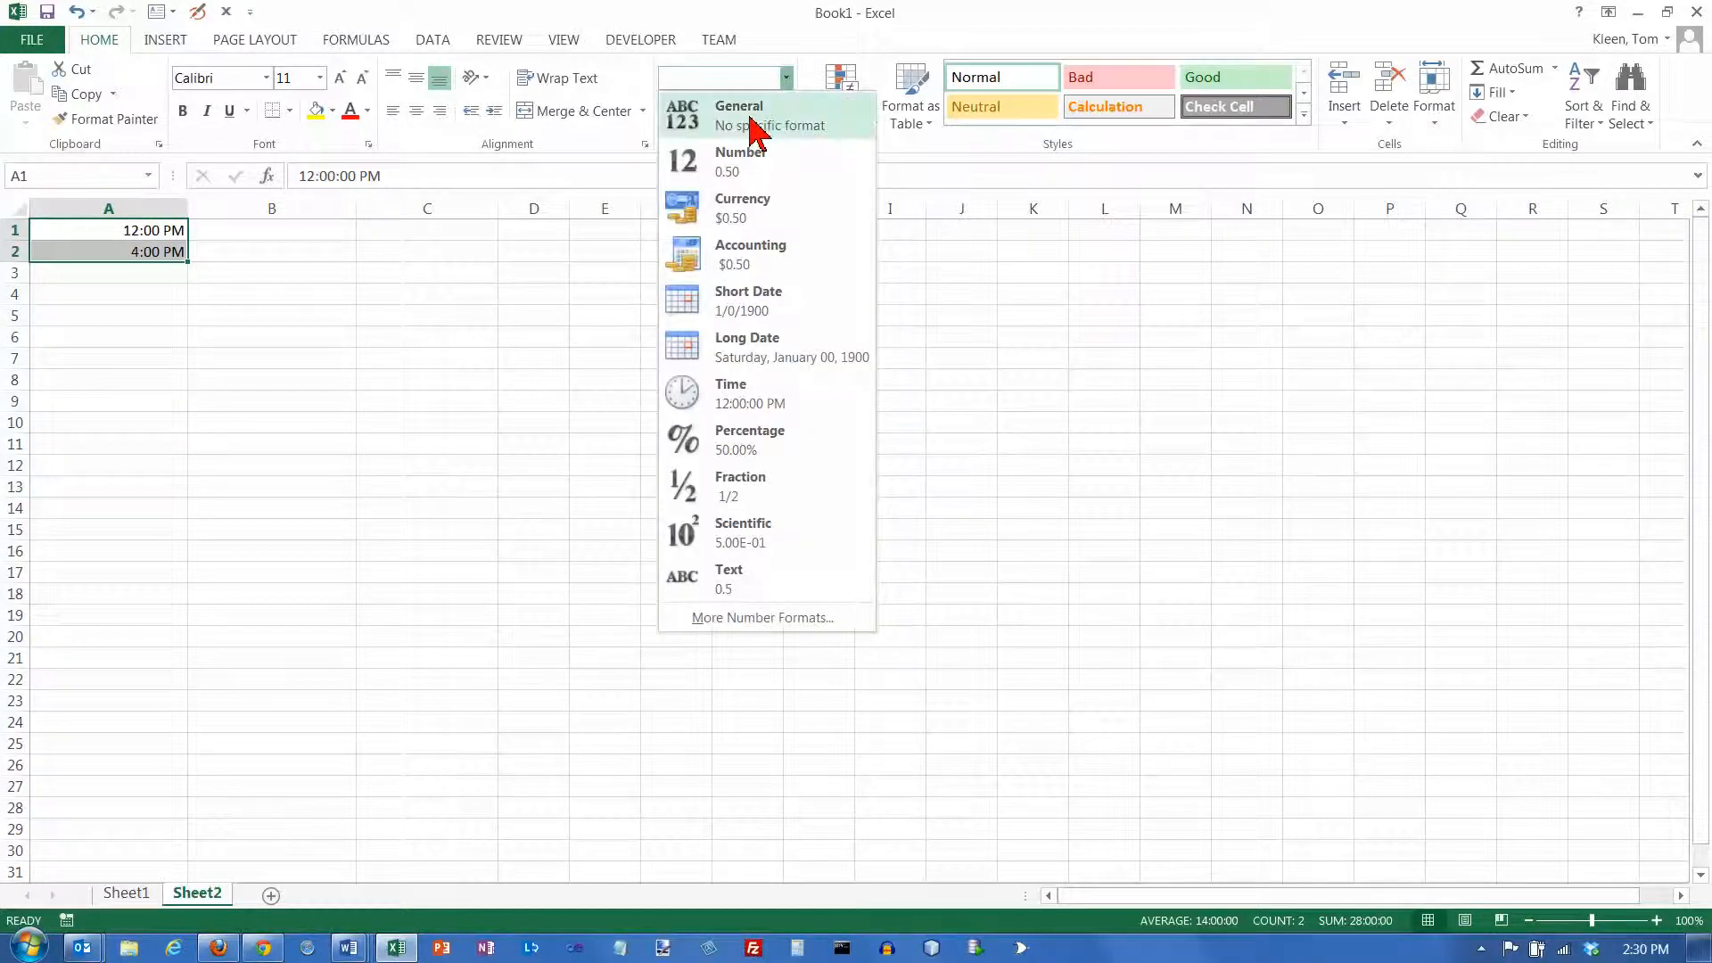
click(757, 131)
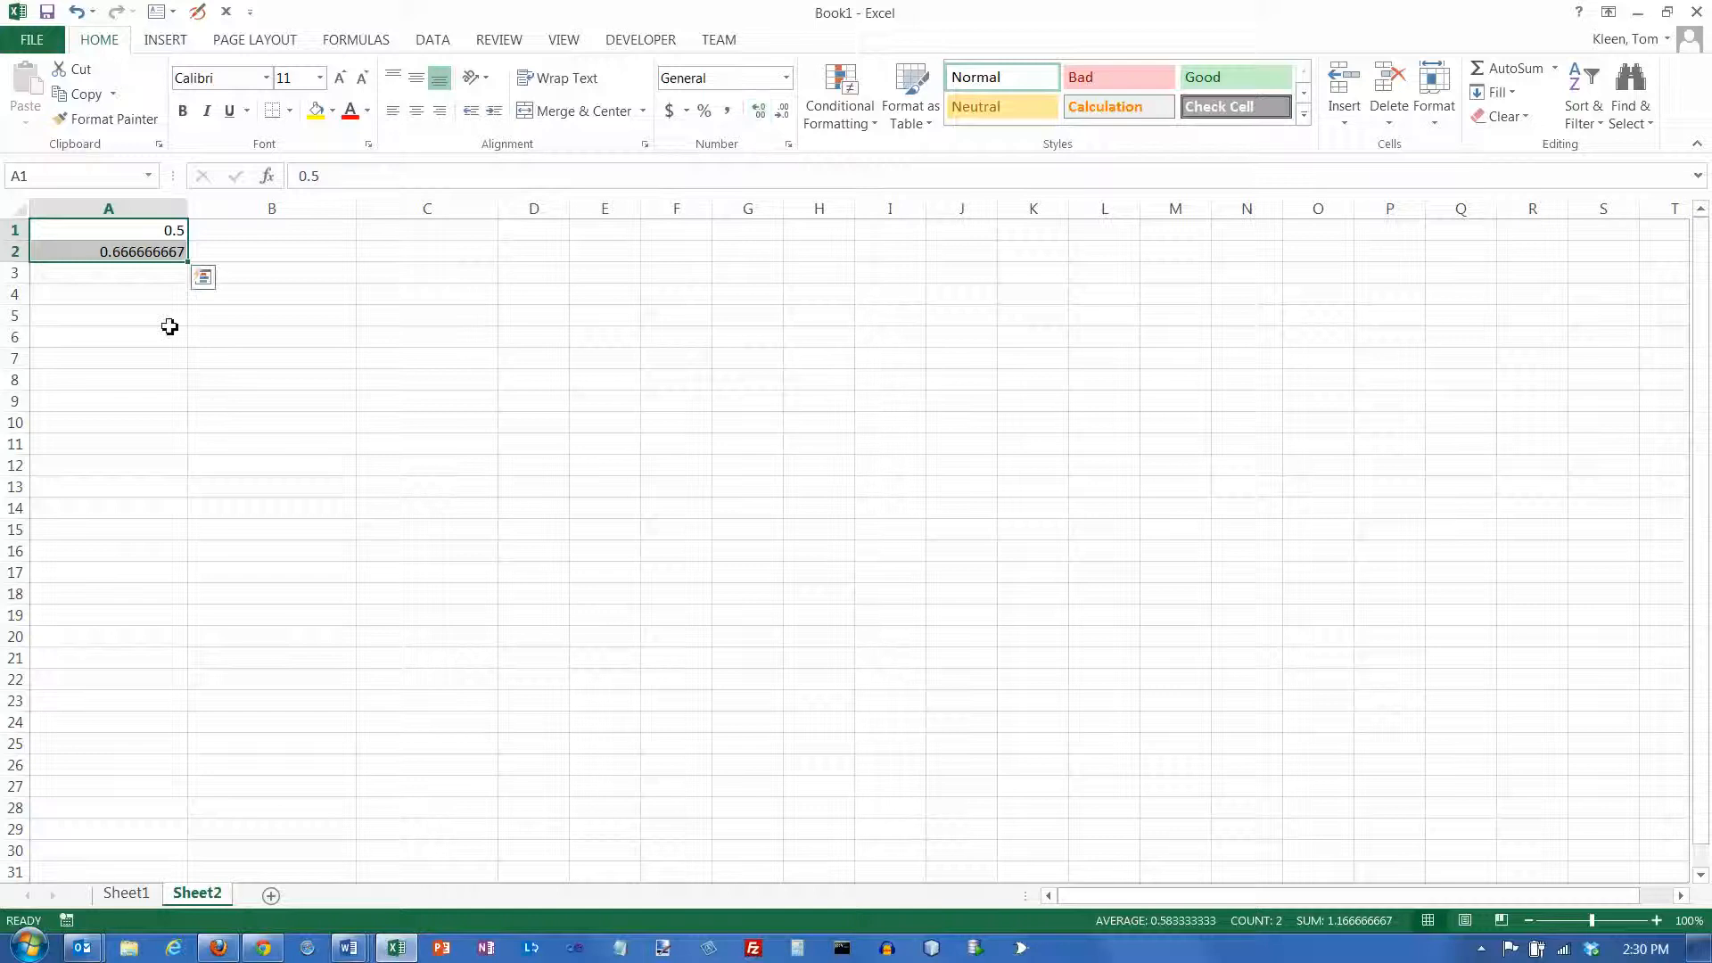
Compare the underlying decimal values of the two times in A1 and A2
click(167, 231)
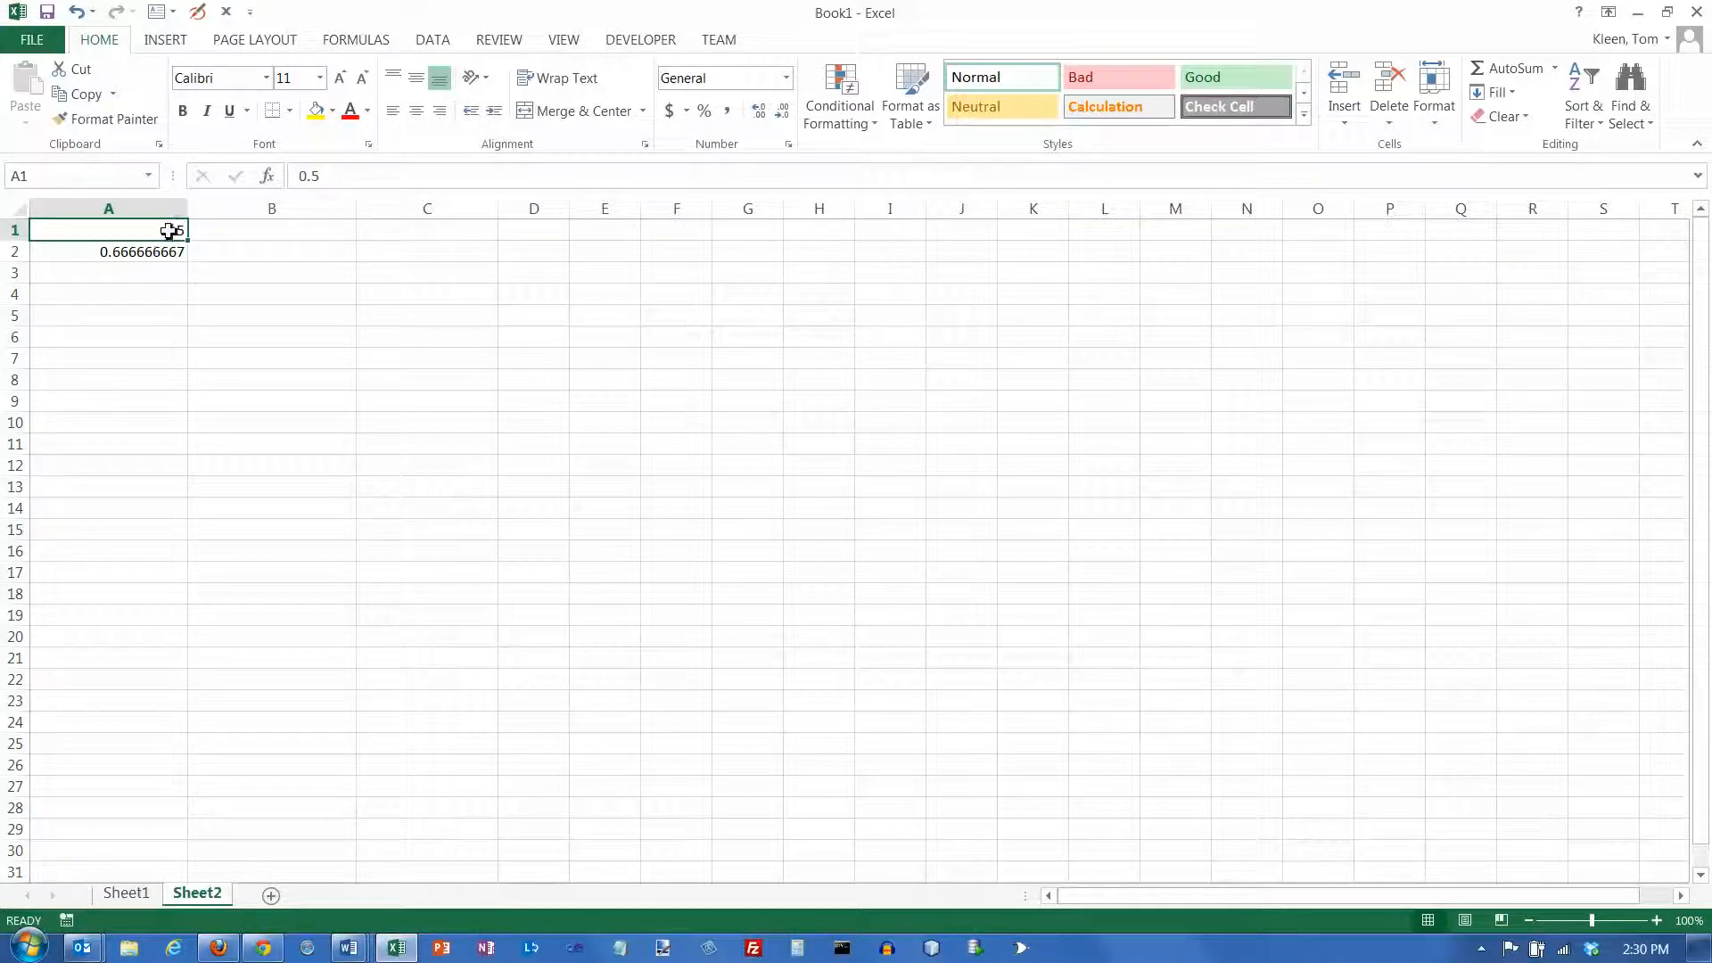
click(157, 252)
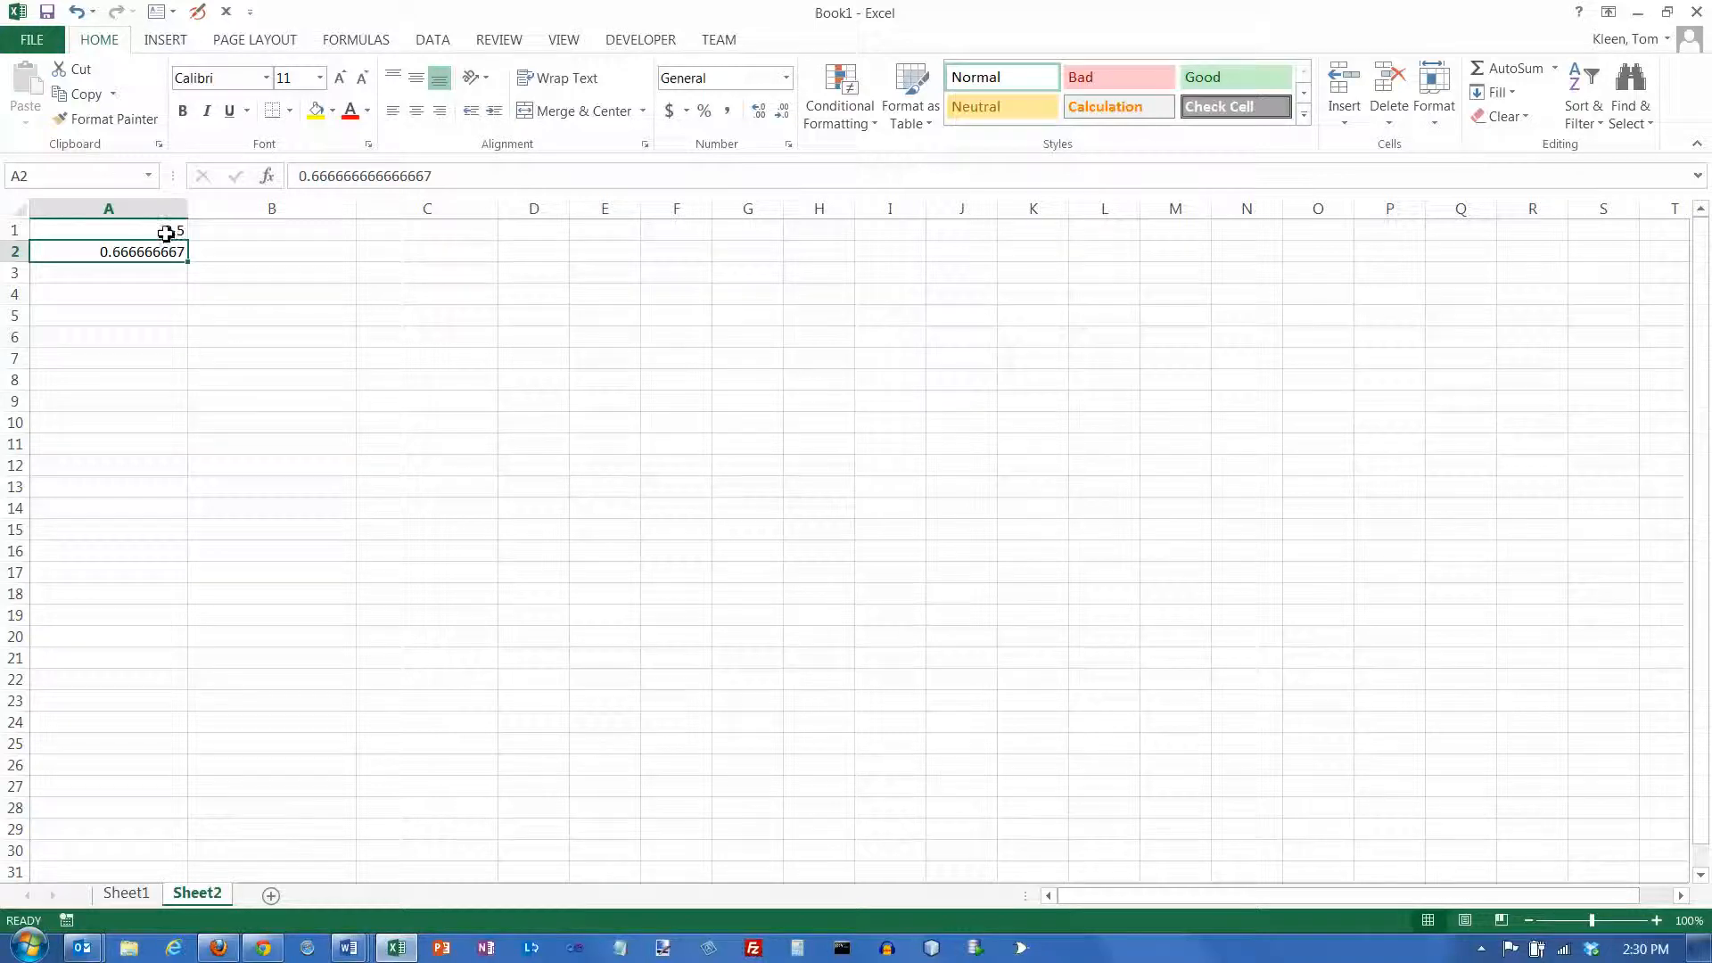
click(169, 238)
click(168, 246)
click(167, 230)
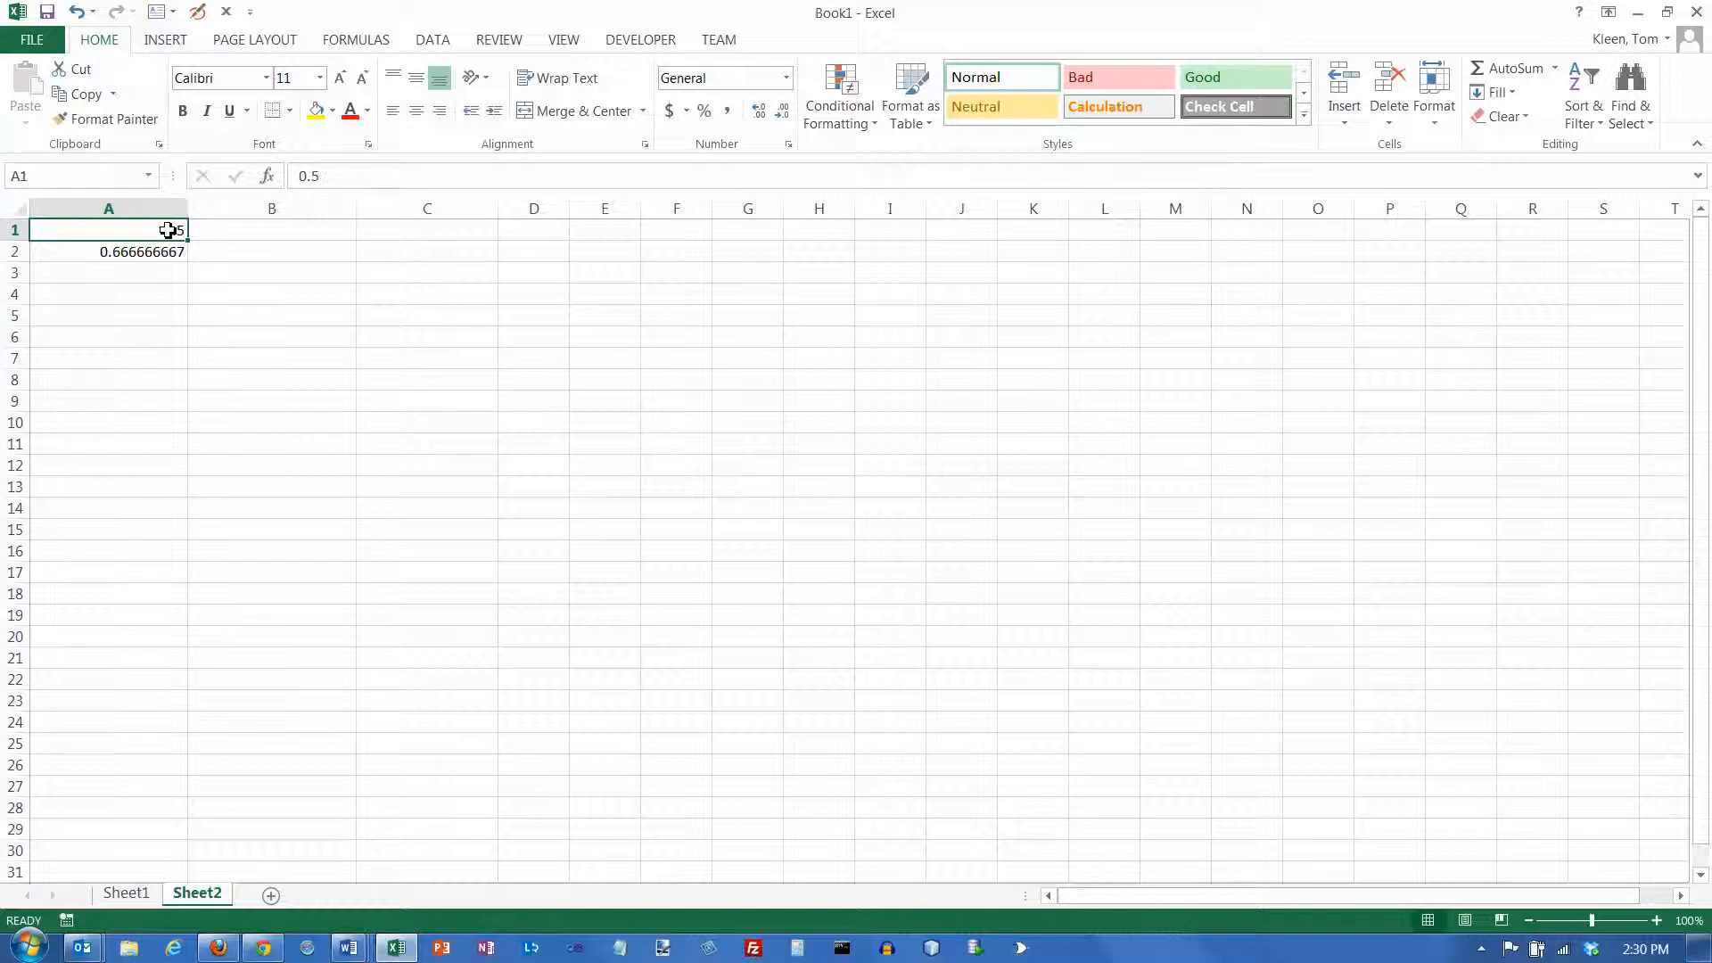
click(166, 250)
click(169, 233)
click(169, 251)
click(169, 232)
click(171, 252)
click(169, 233)
click(169, 246)
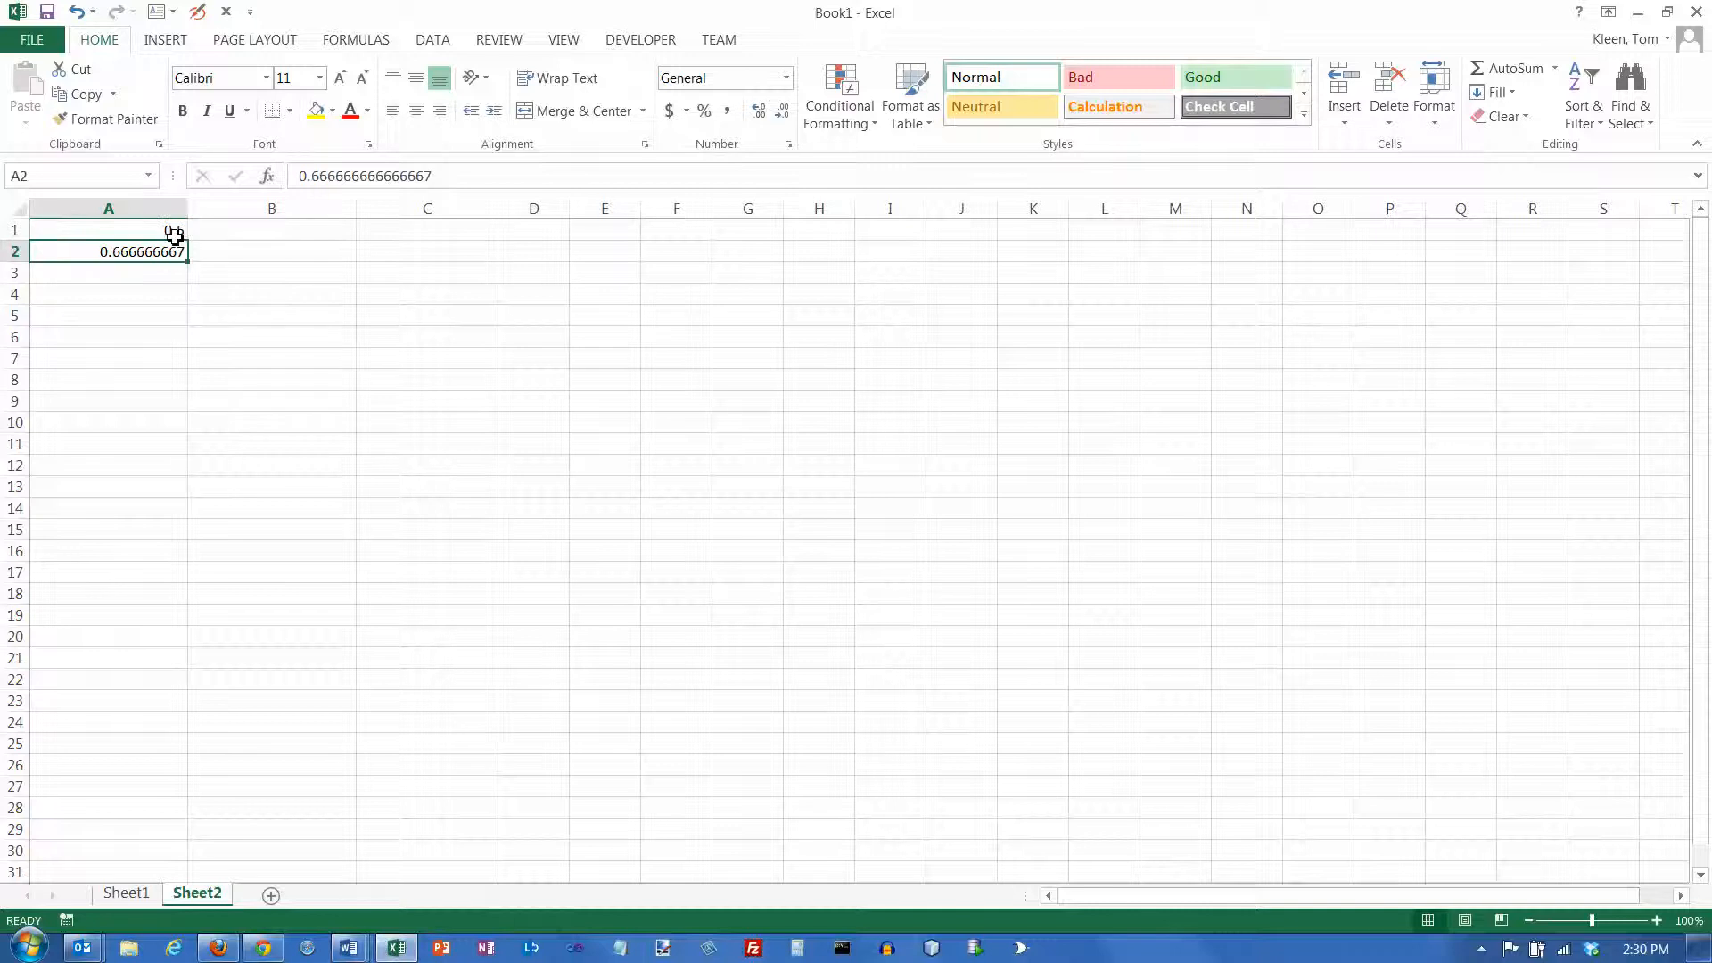
click(174, 230)
click(174, 245)
click(173, 232)
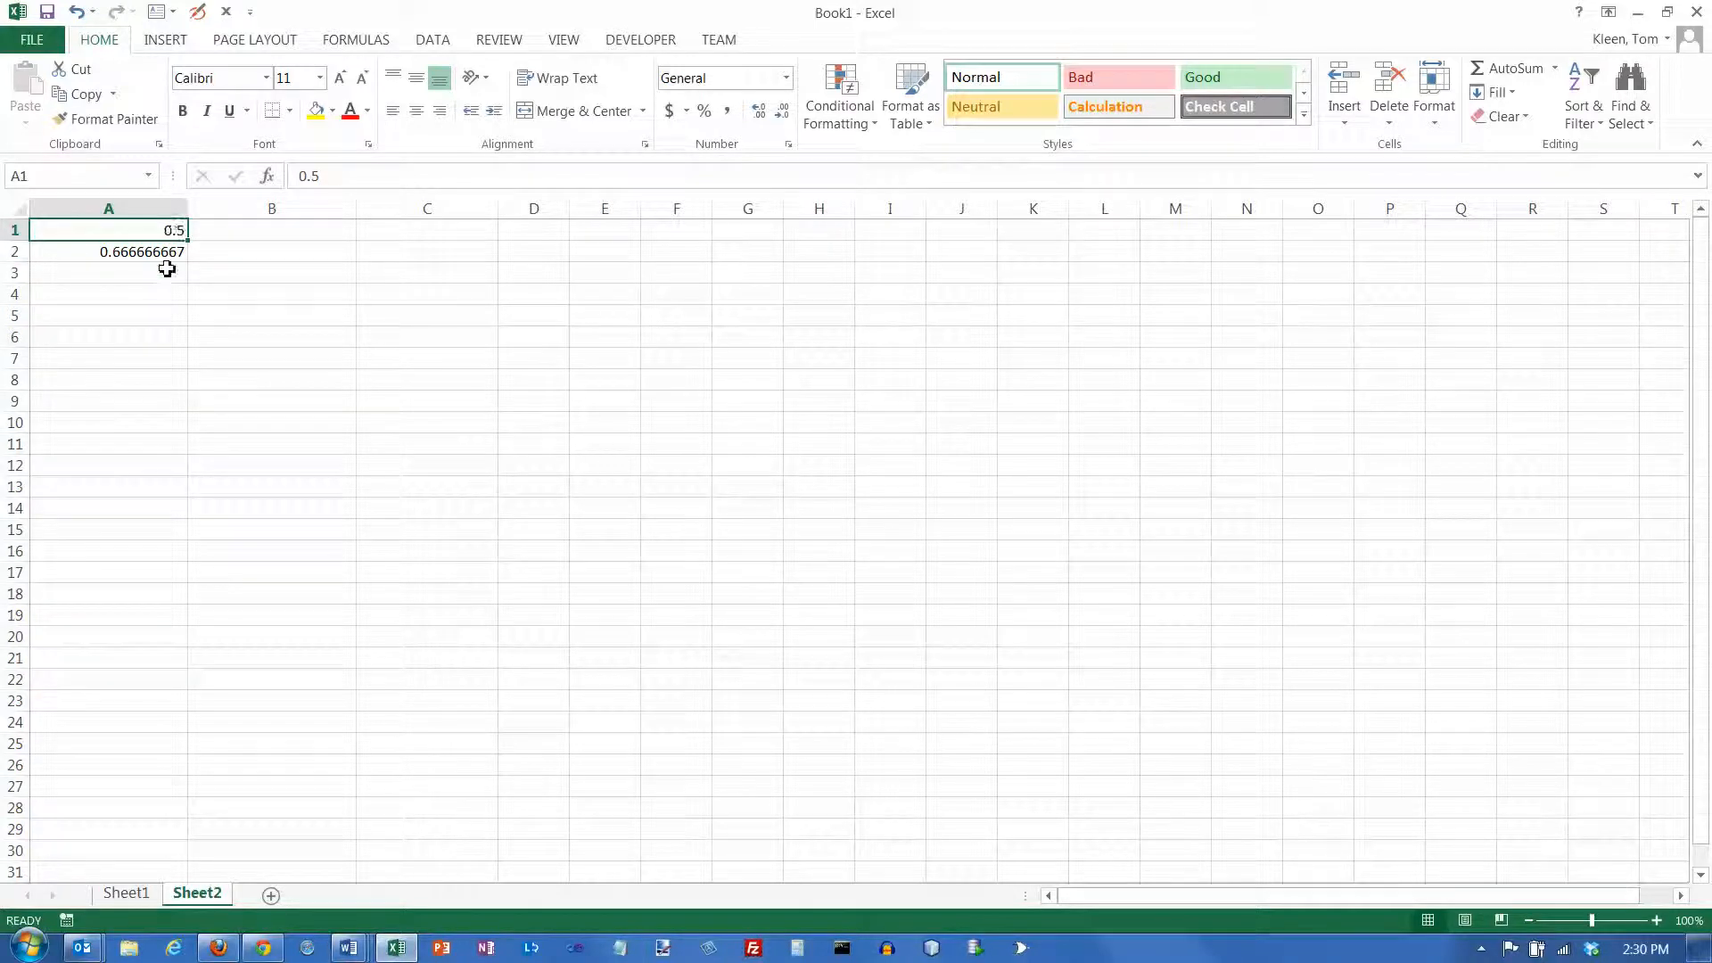
Apply the Time number format to cells A1:A2
drag(168, 239, 169, 250)
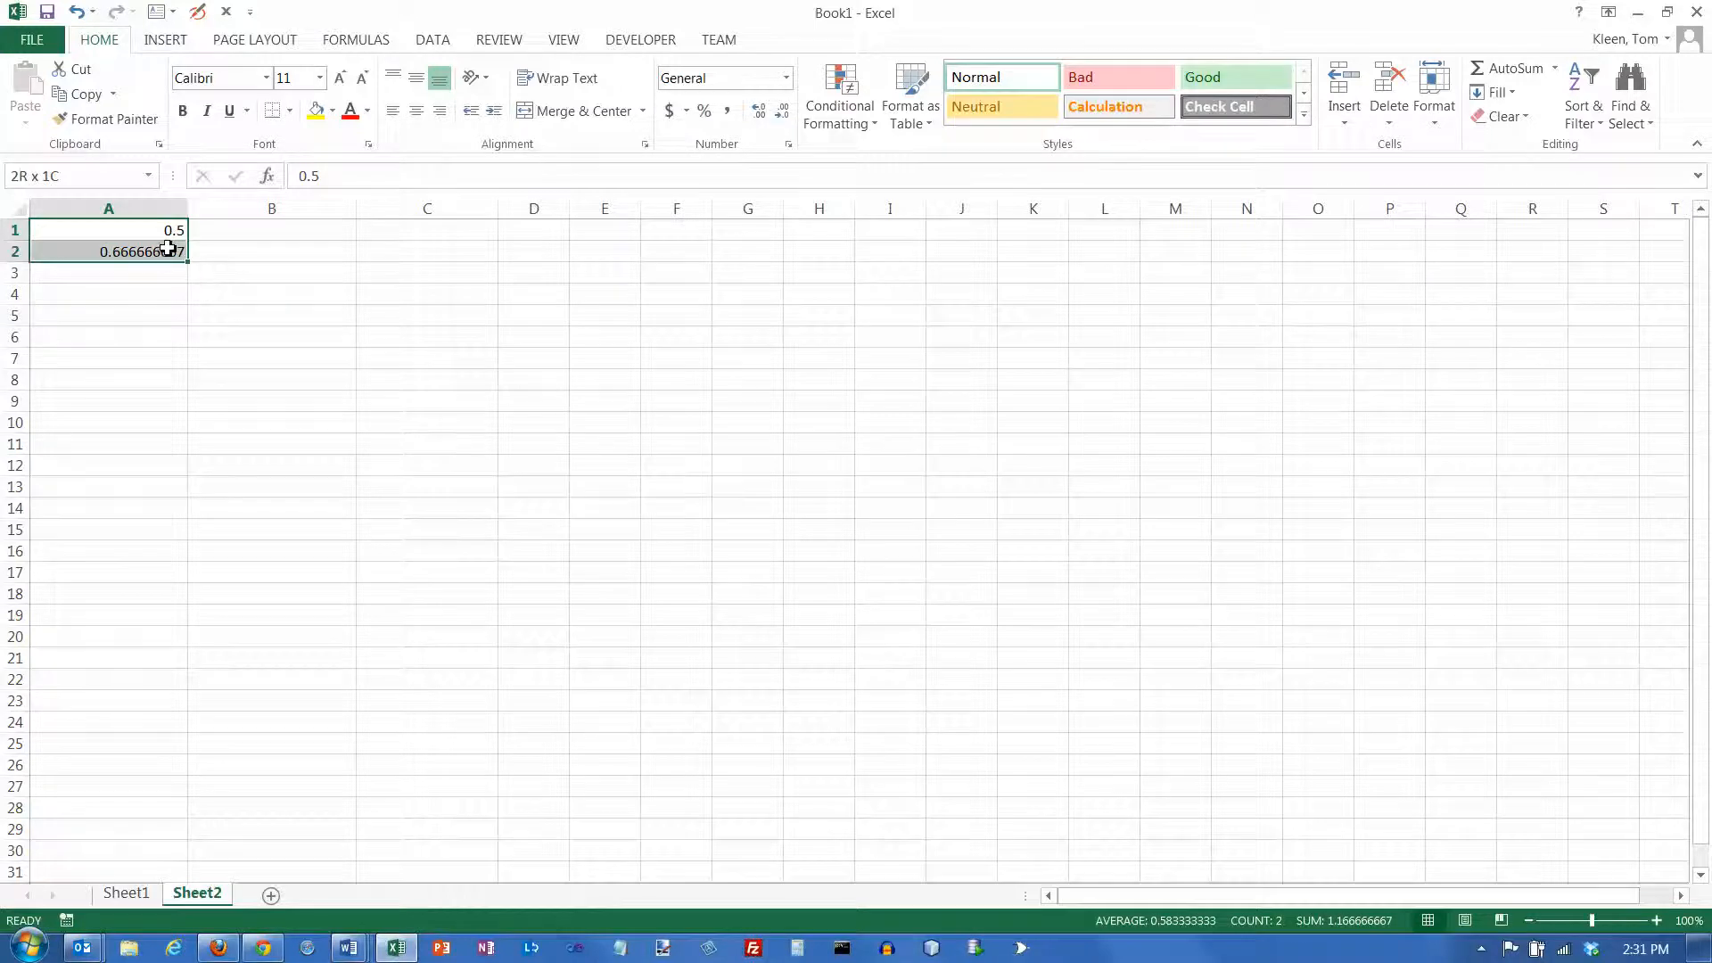
click(786, 77)
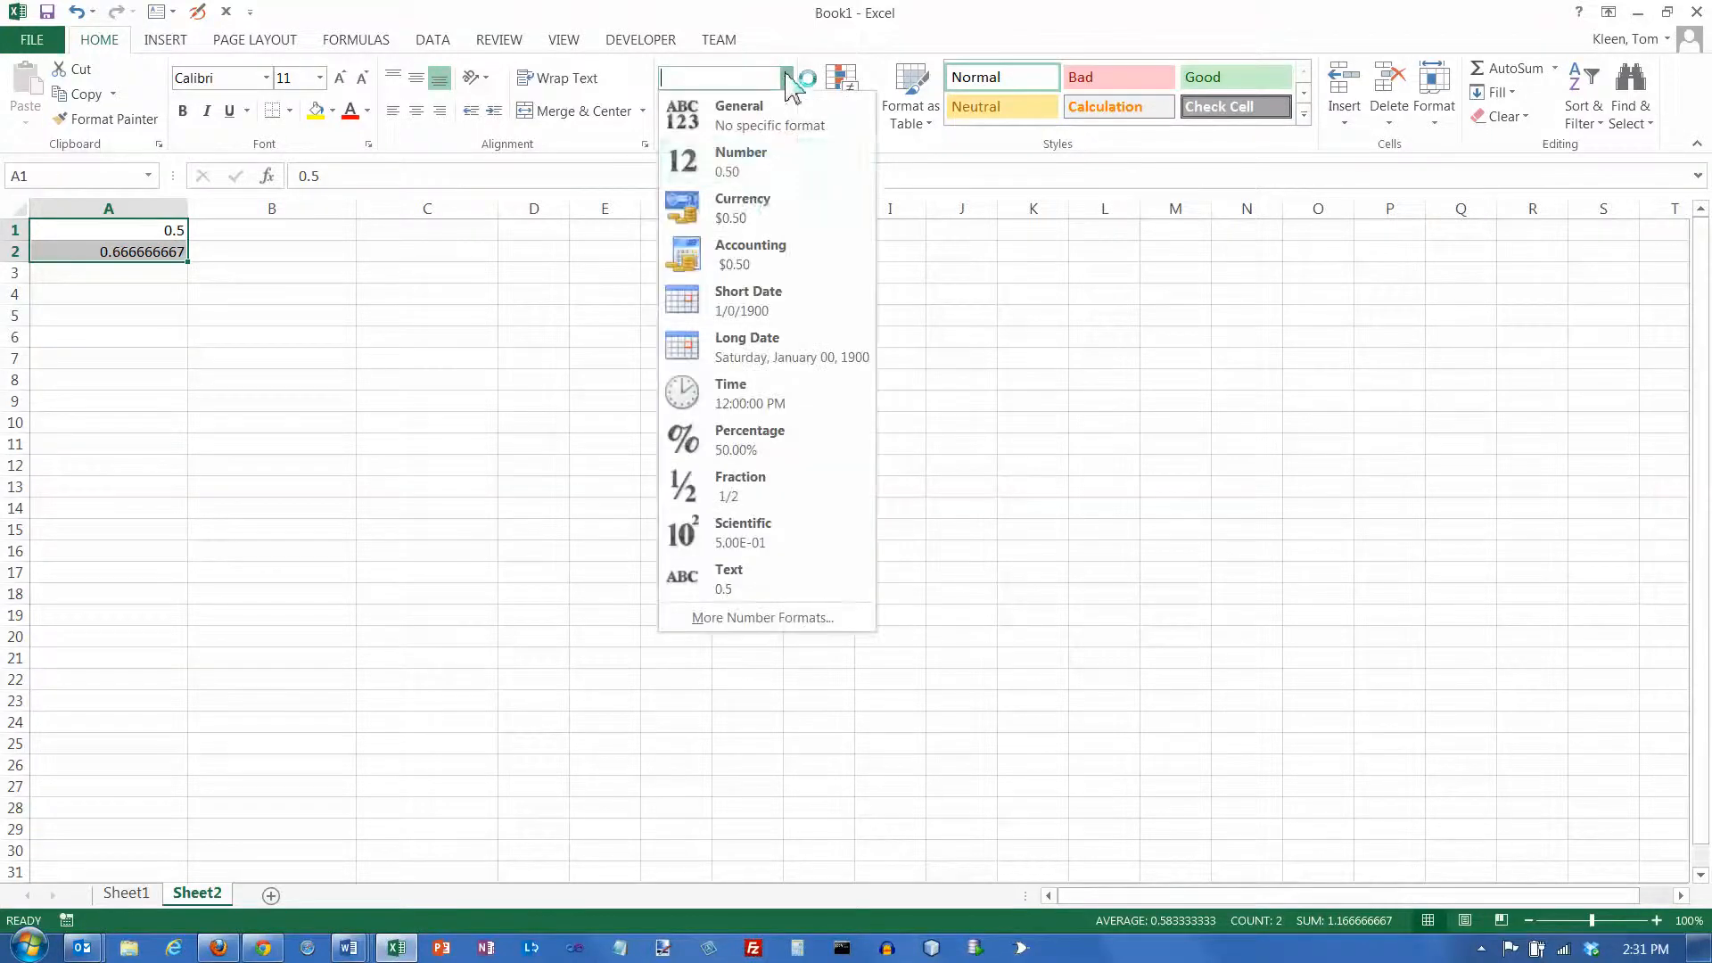
click(747, 396)
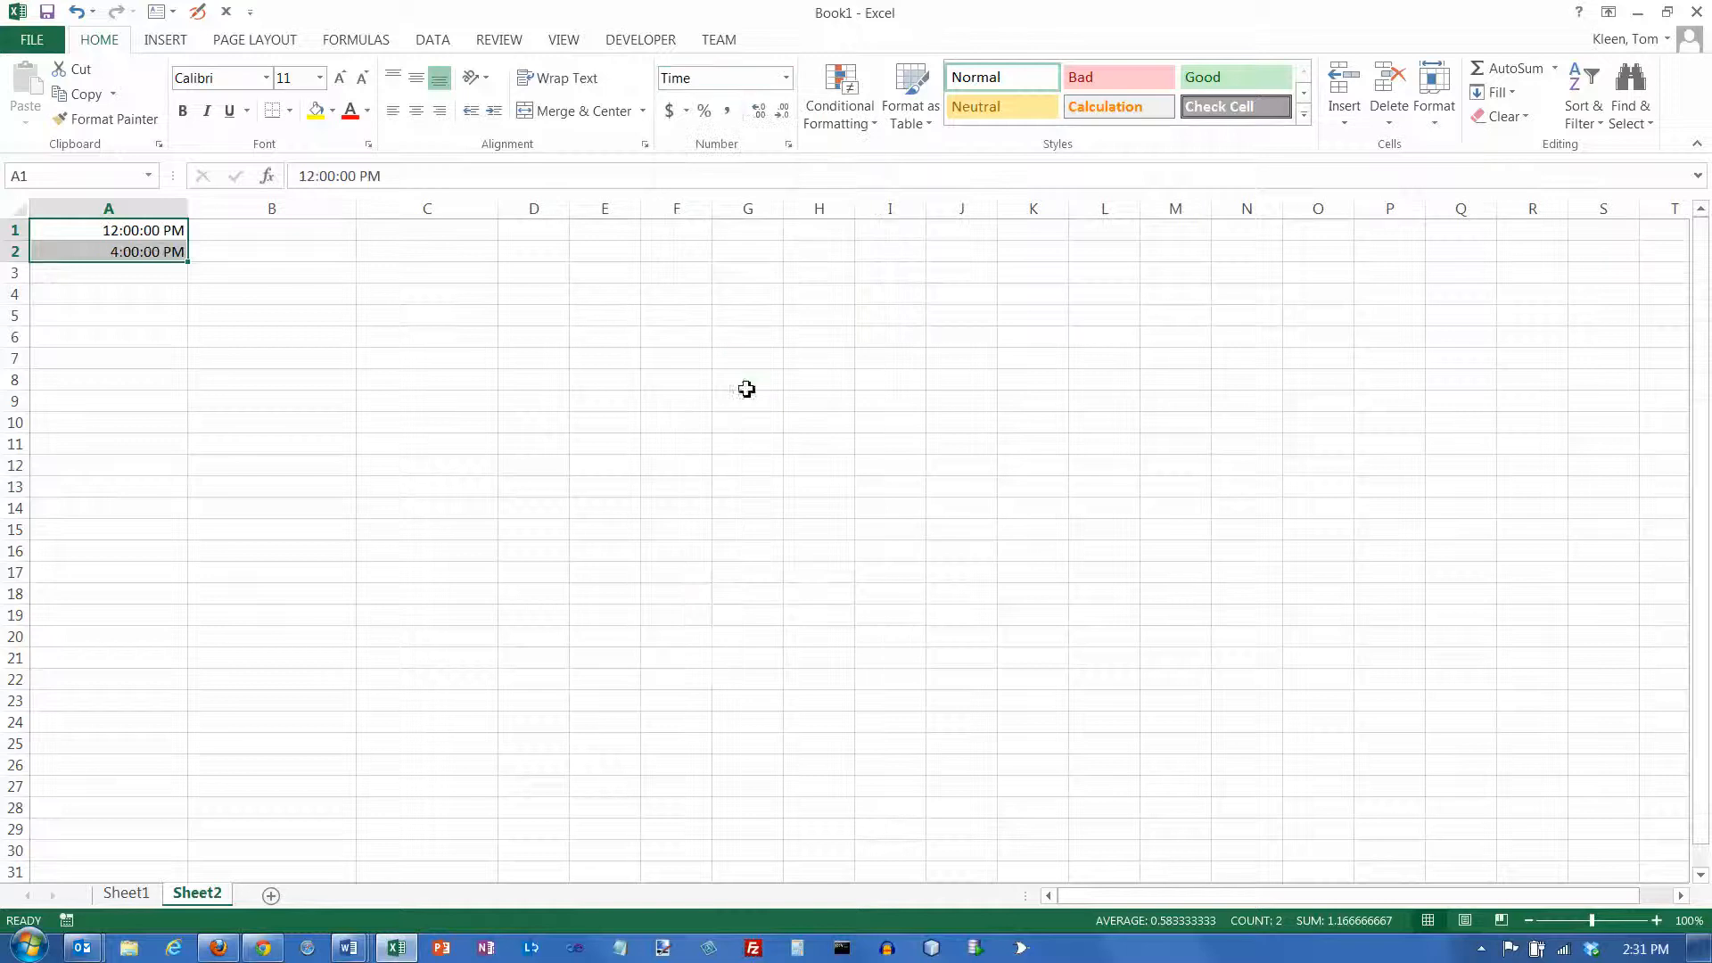
Enter the formula =A2-A1 in cell A3 to subtract the first time from the second
click(168, 273)
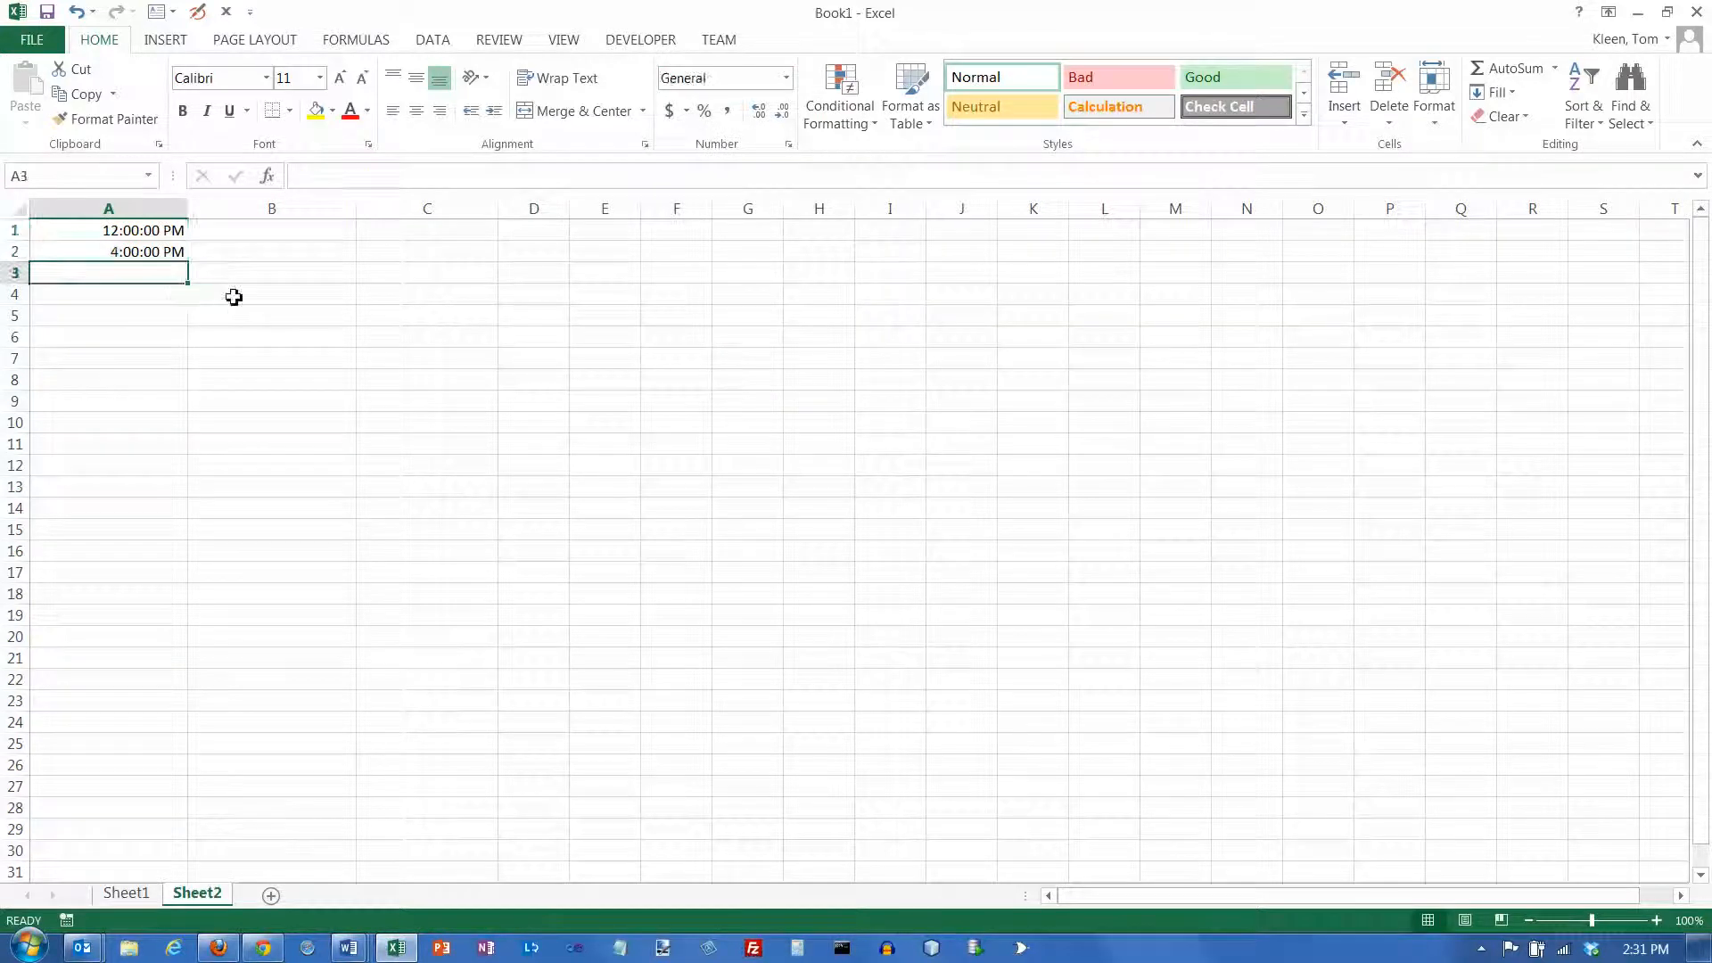
text(=)
key(Up)
text(-)
key(Up)
key(Up)
key(Return)
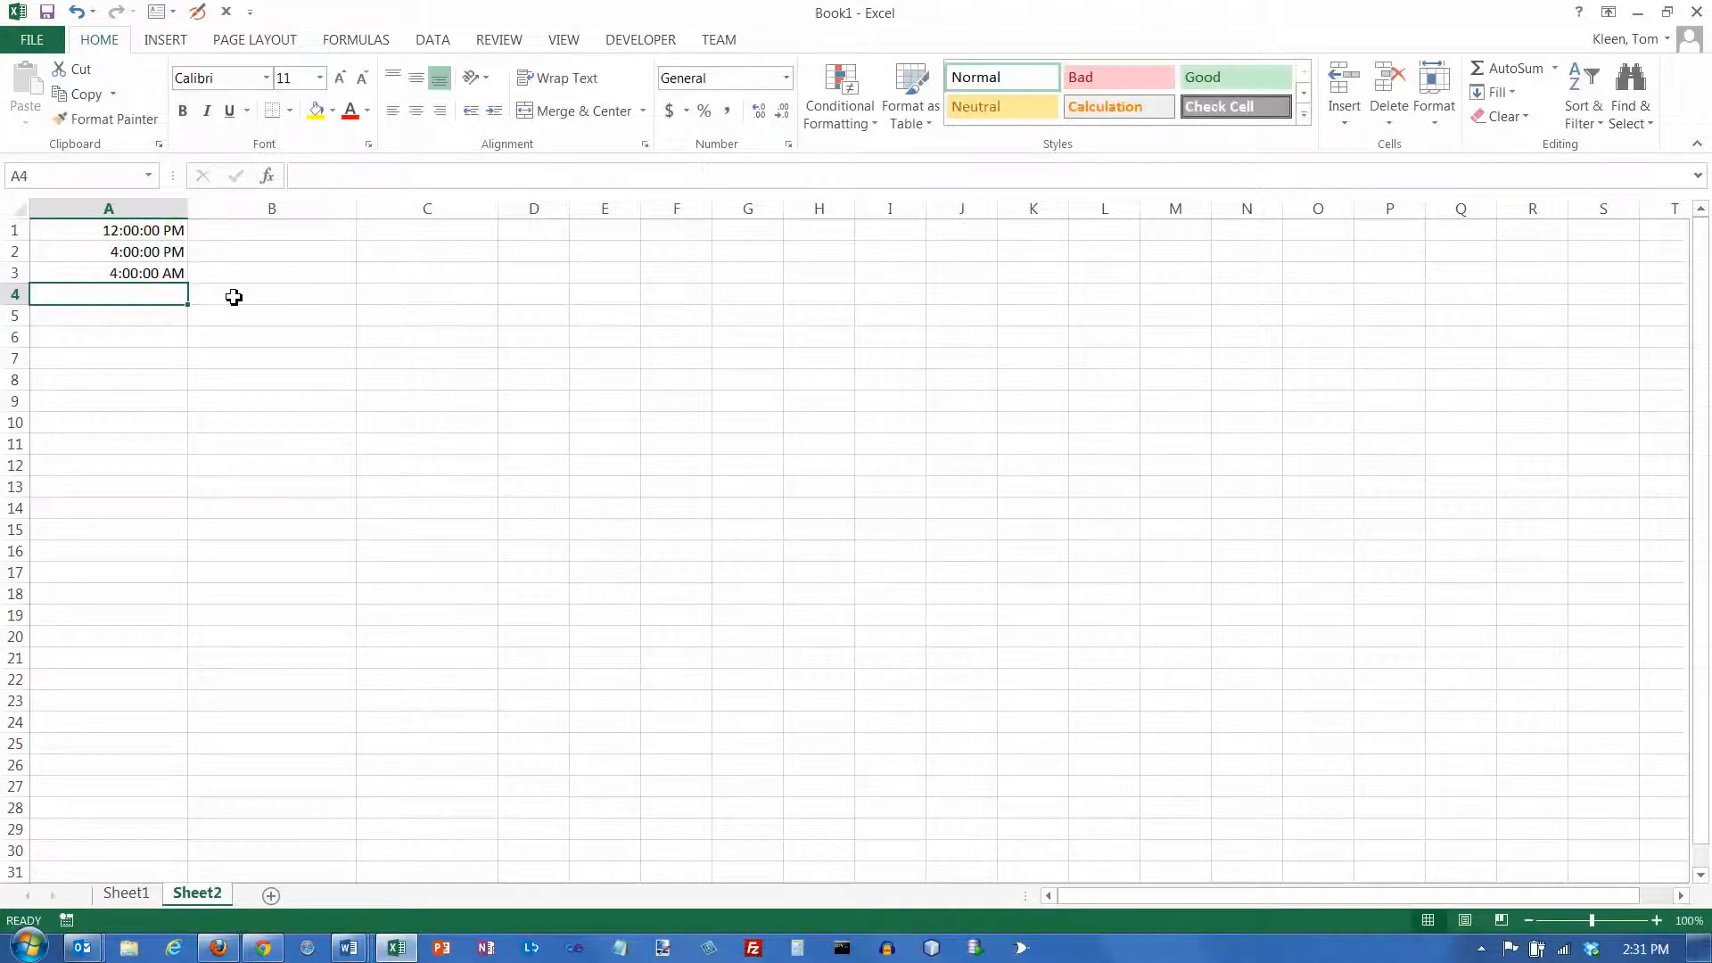
Apply the General number format to the time difference in A3
click(164, 274)
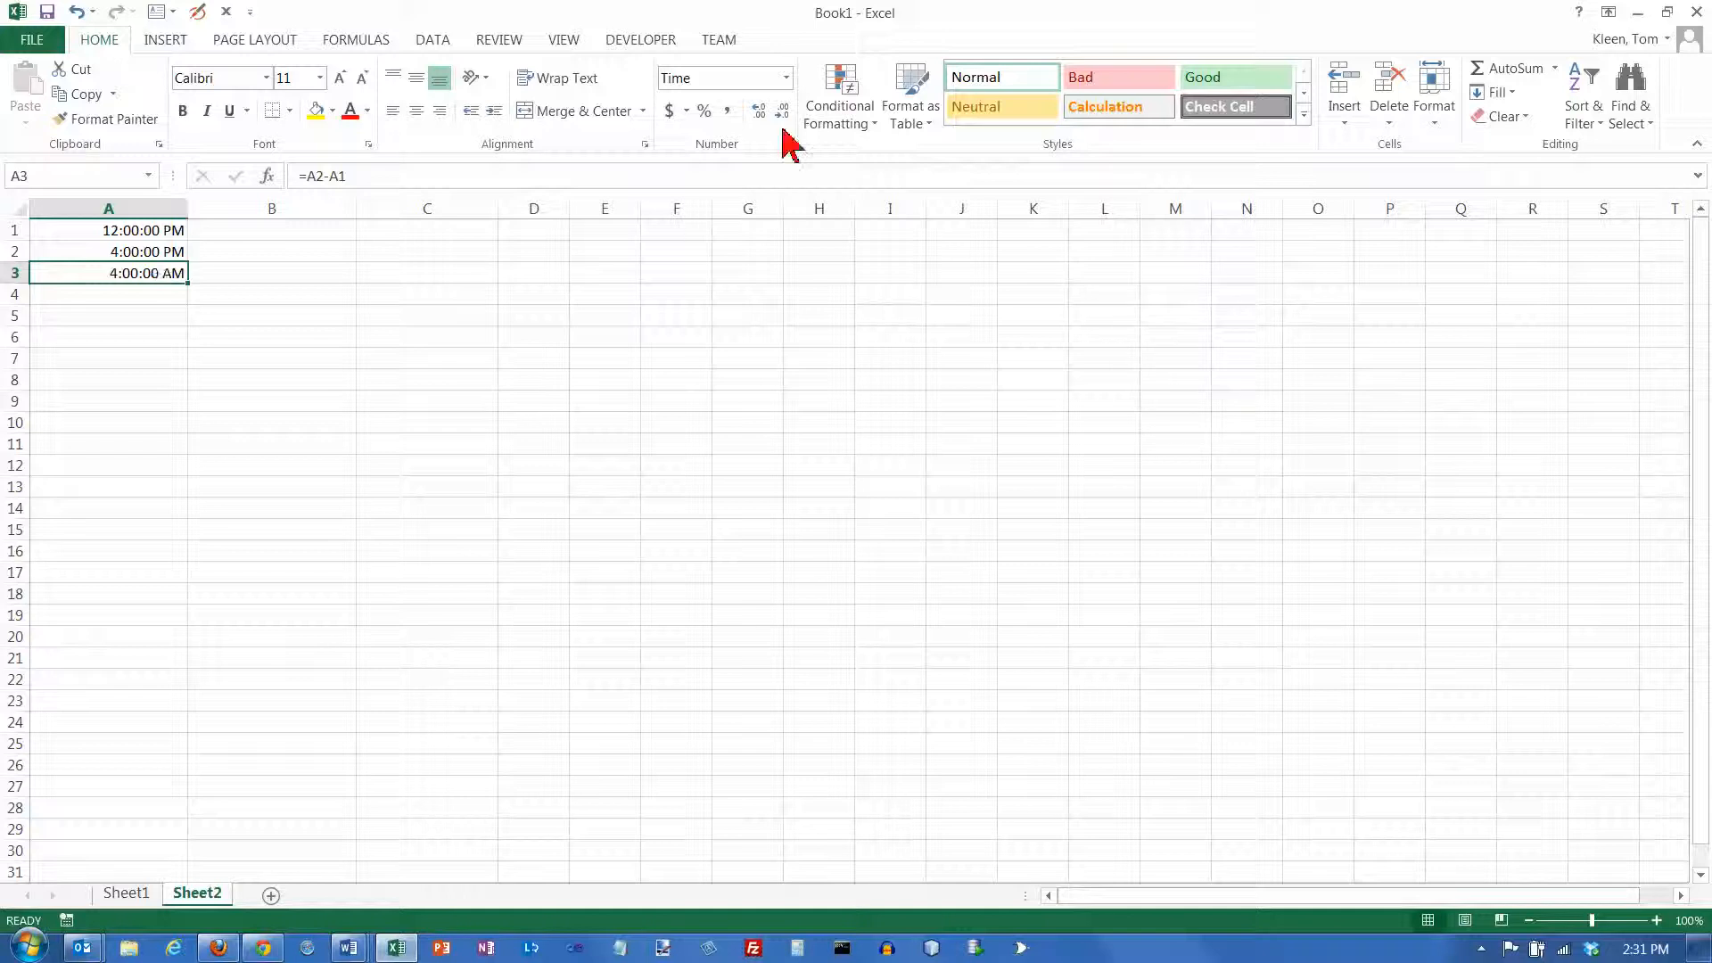
click(786, 78)
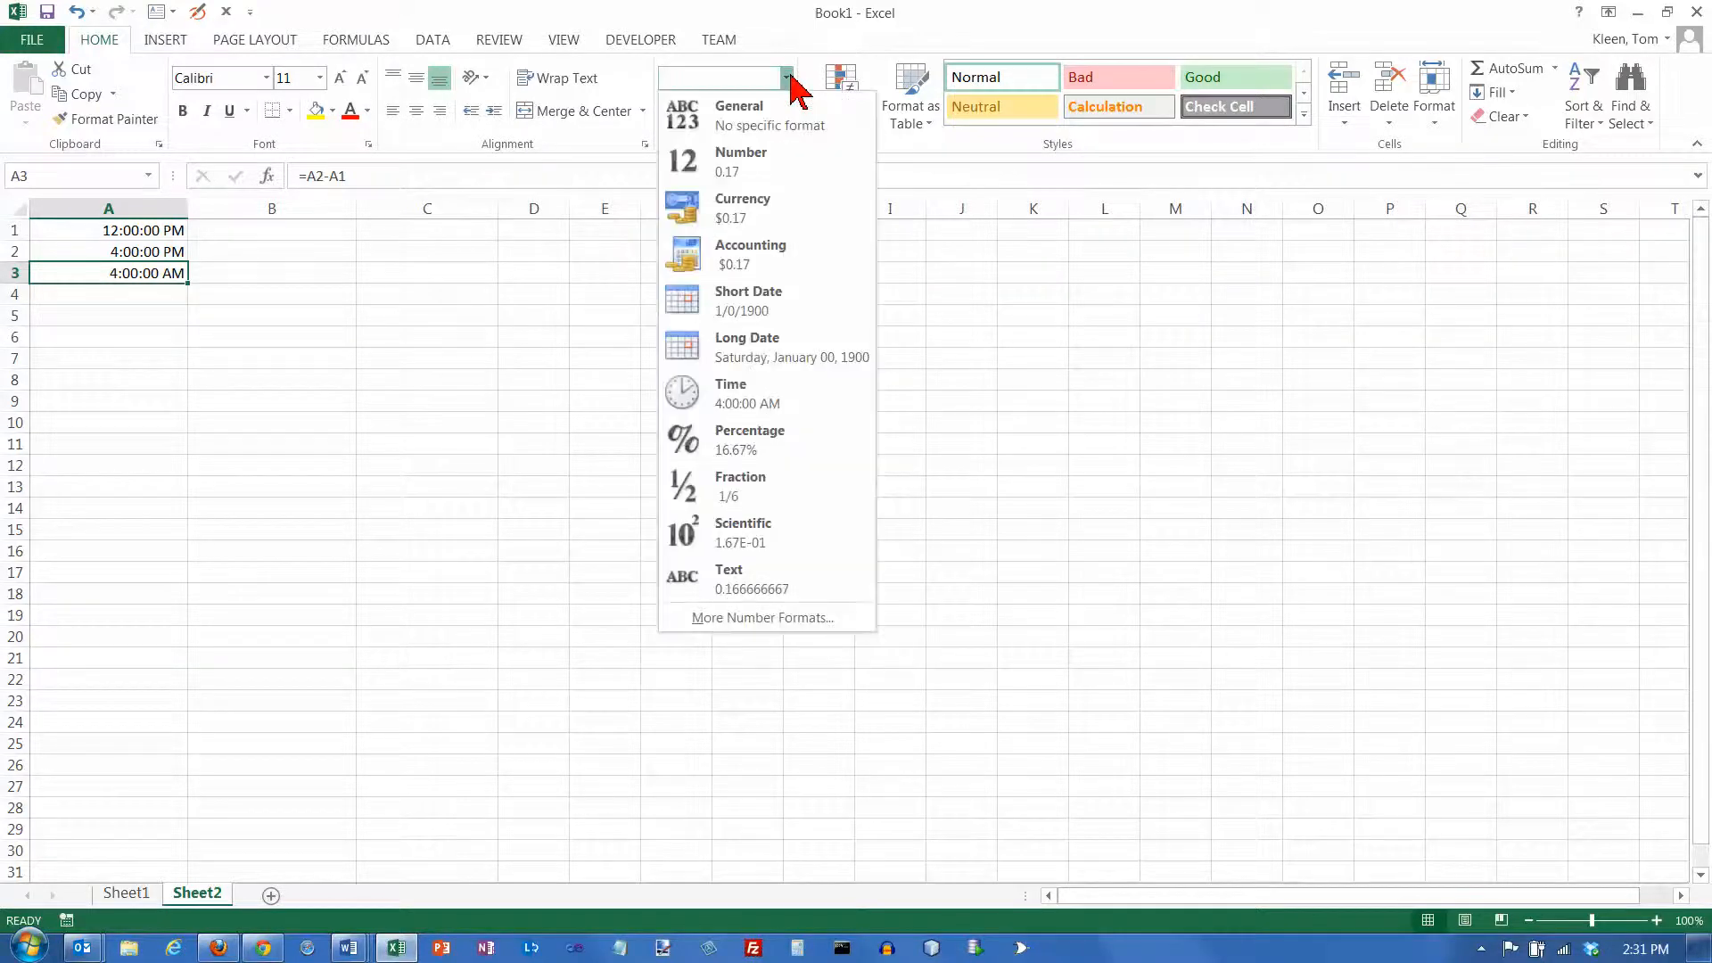
click(759, 123)
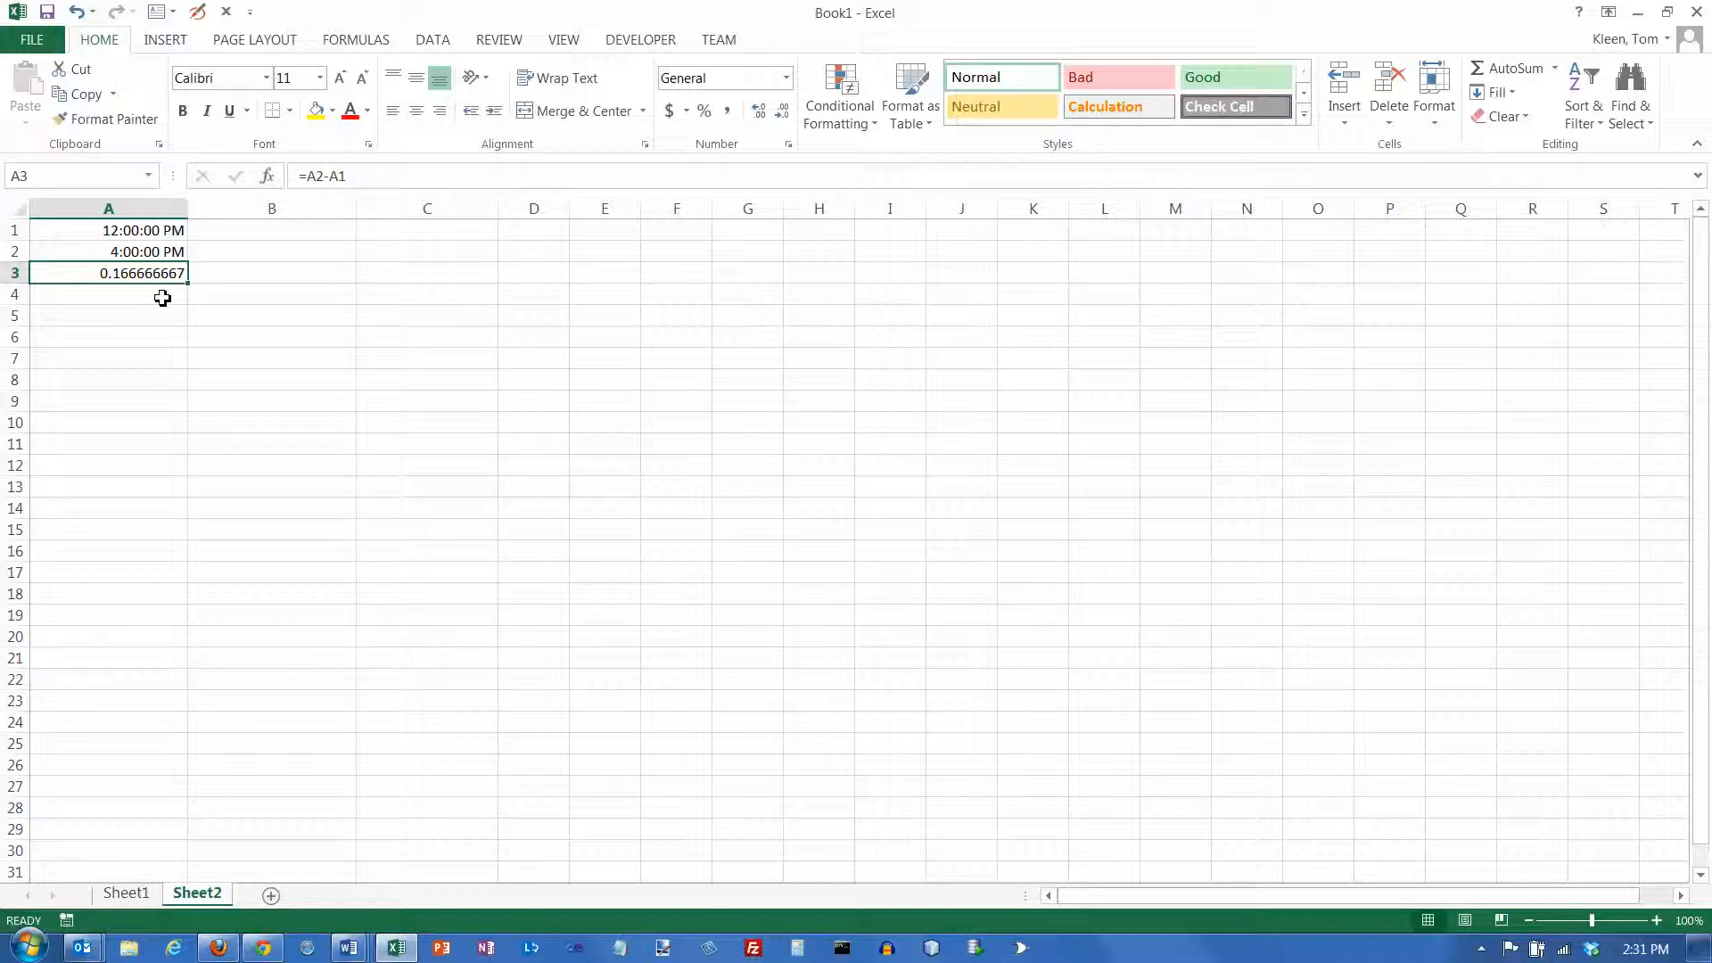
Enter the formula =A3*24 in cell A4 to convert the time difference to hours
click(171, 297)
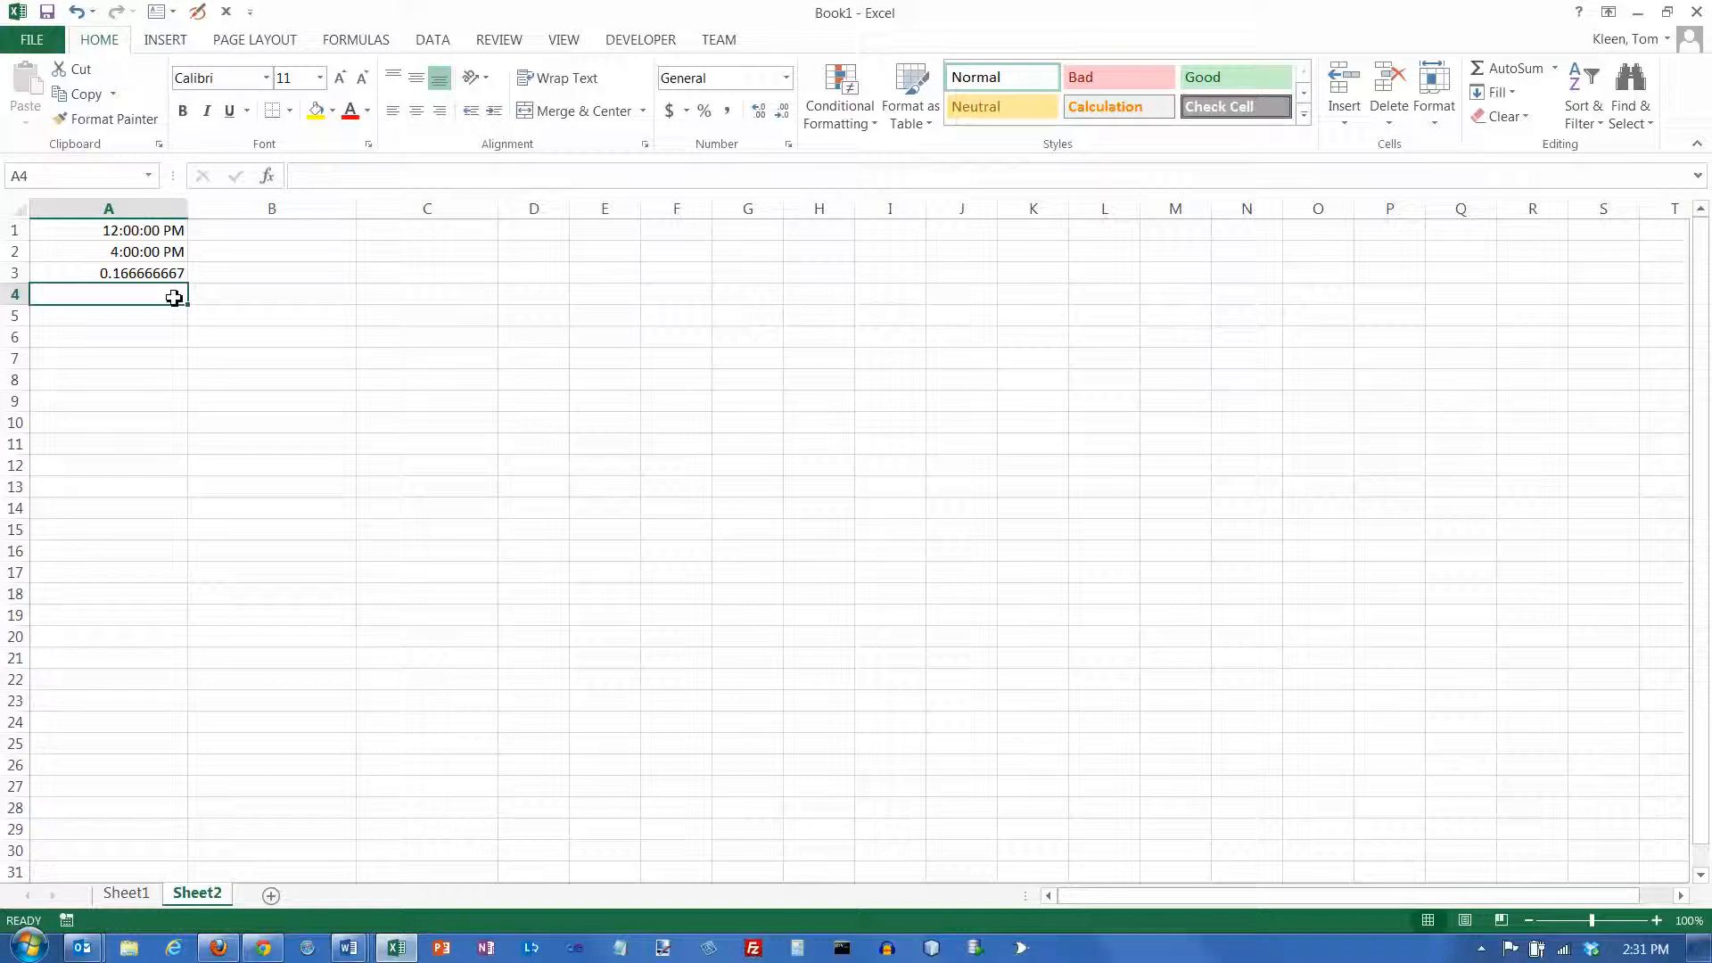
text(=)
key(Up)
text(*)
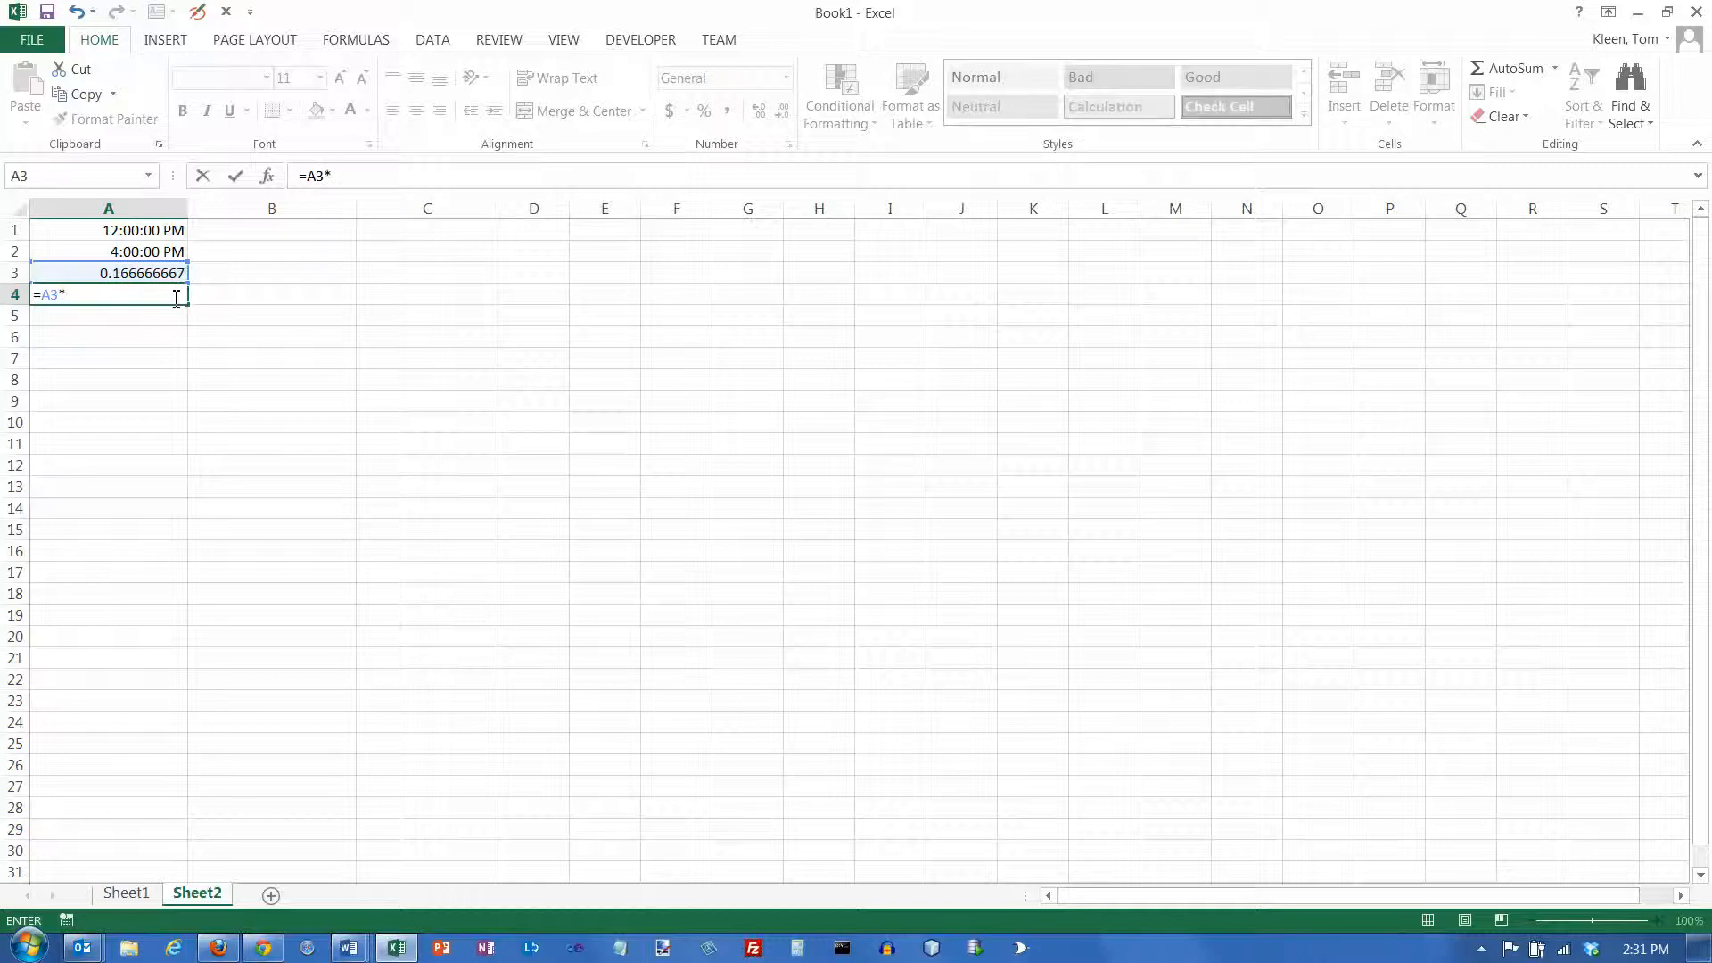
text(24)
key(Return)
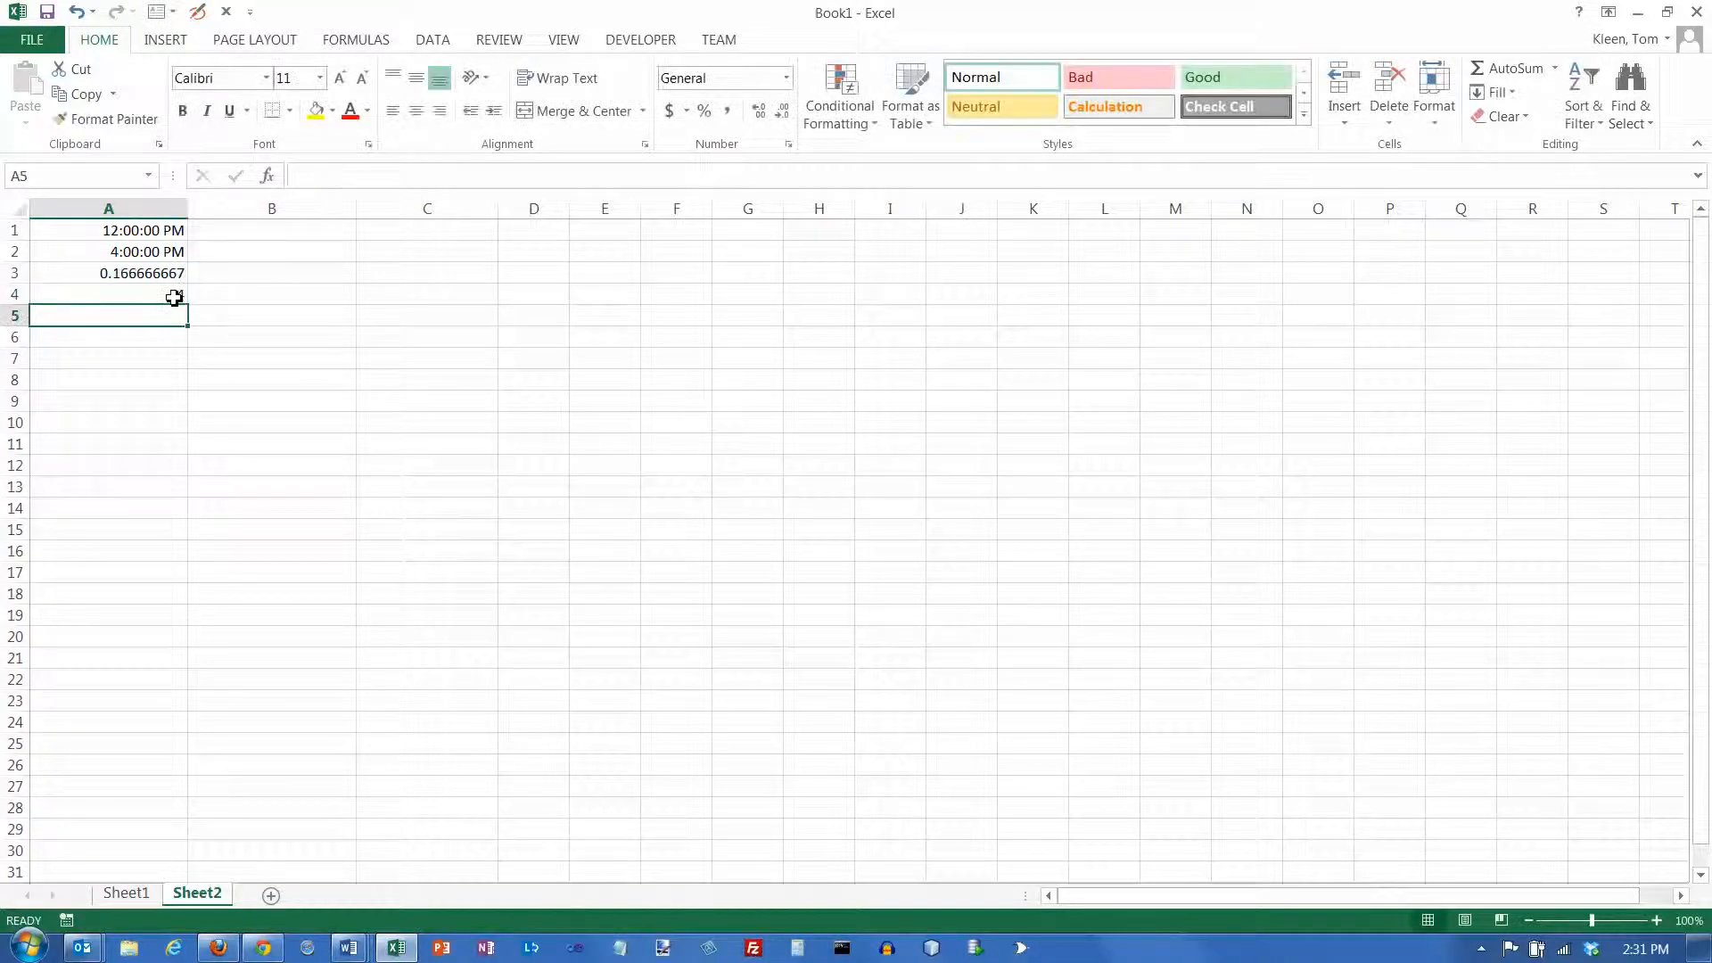
click(173, 297)
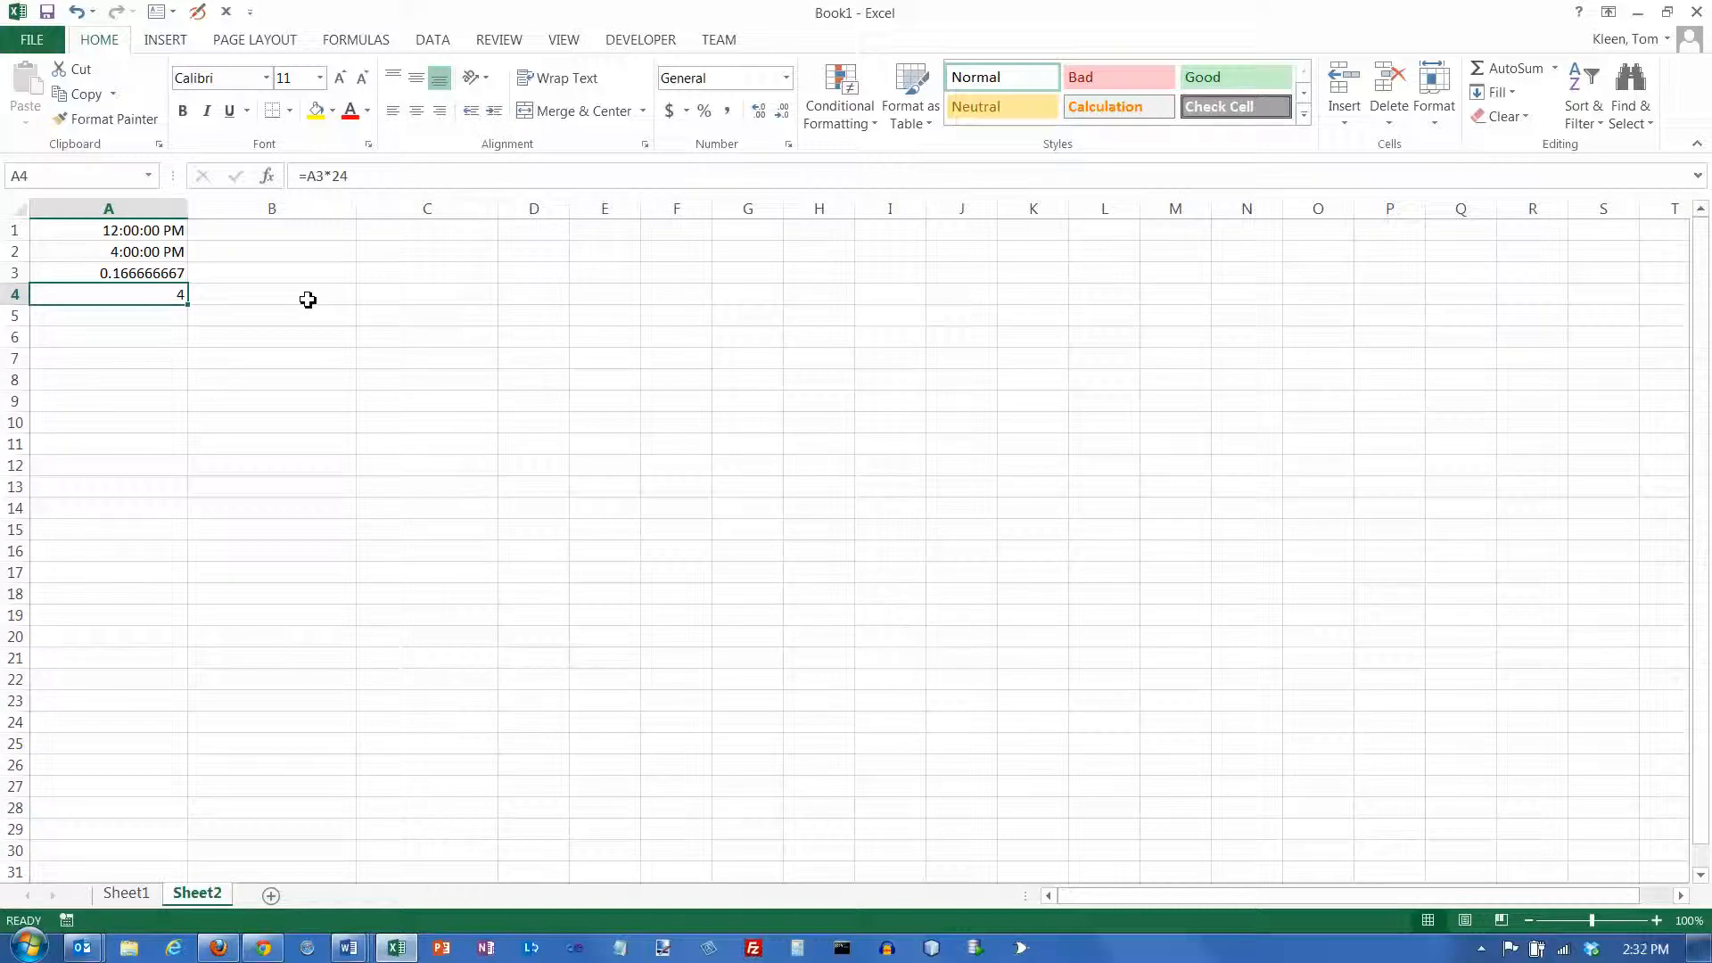
Enter the date and time 7/31/2013 2:00 pm in cell B1 and check the stored entry
click(304, 231)
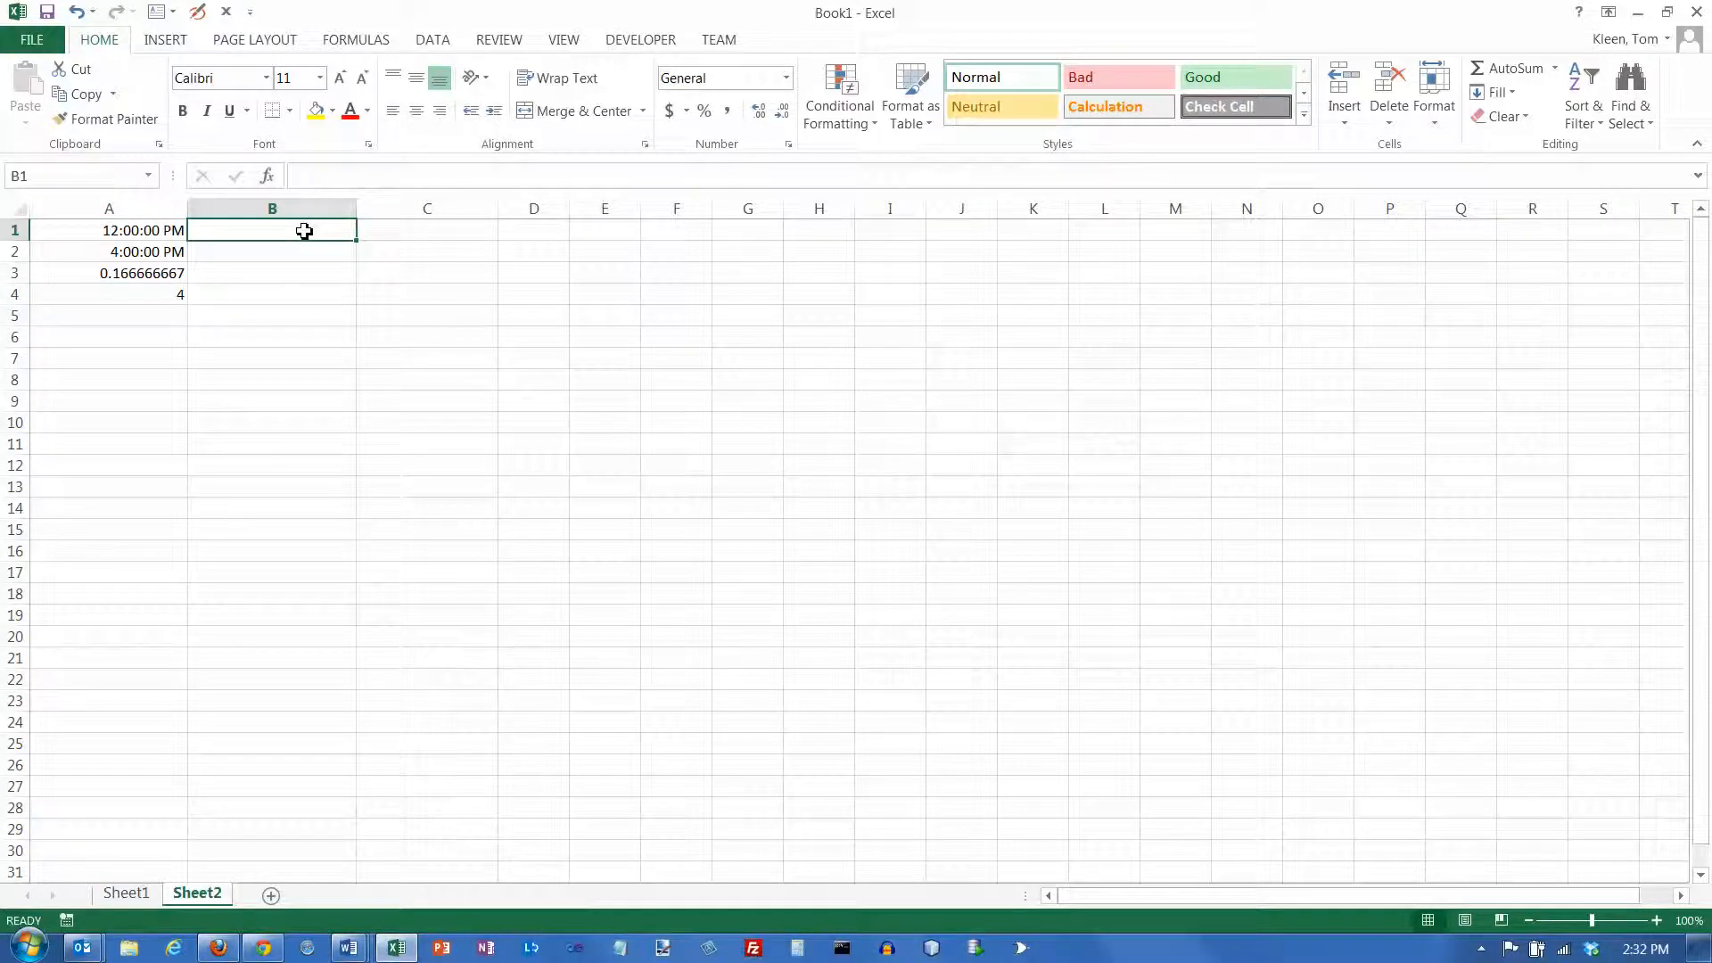
text(7/)
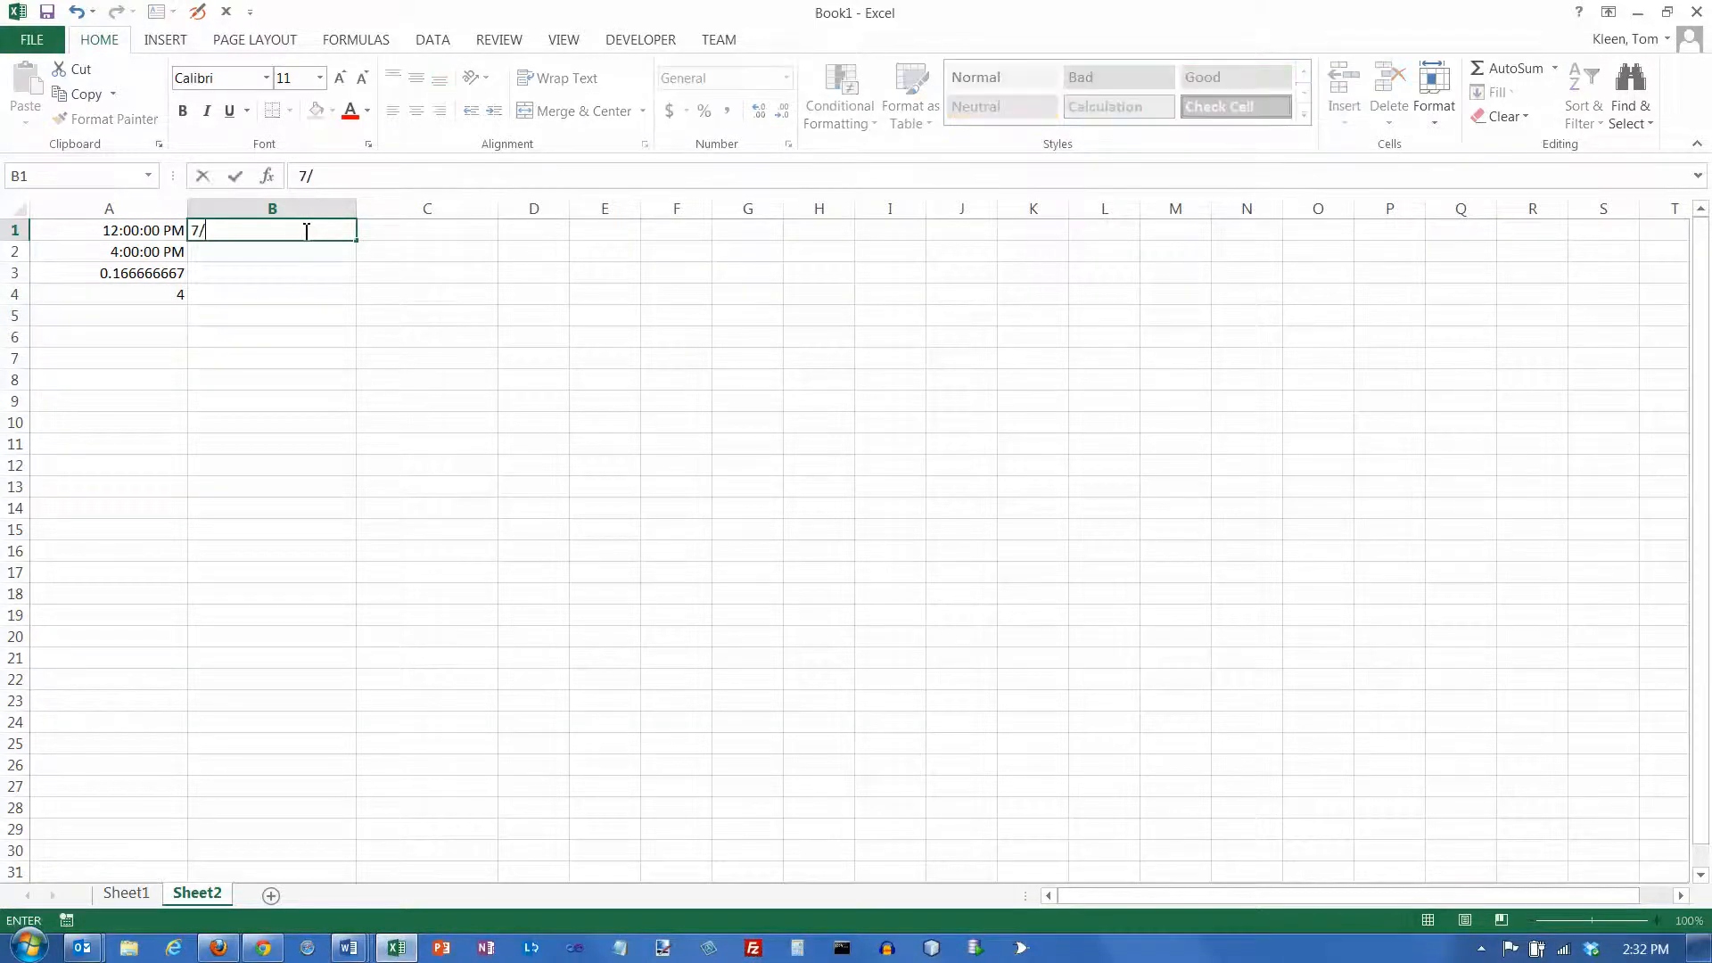
text(31/13)
text(2:00 pm)
key(Return)
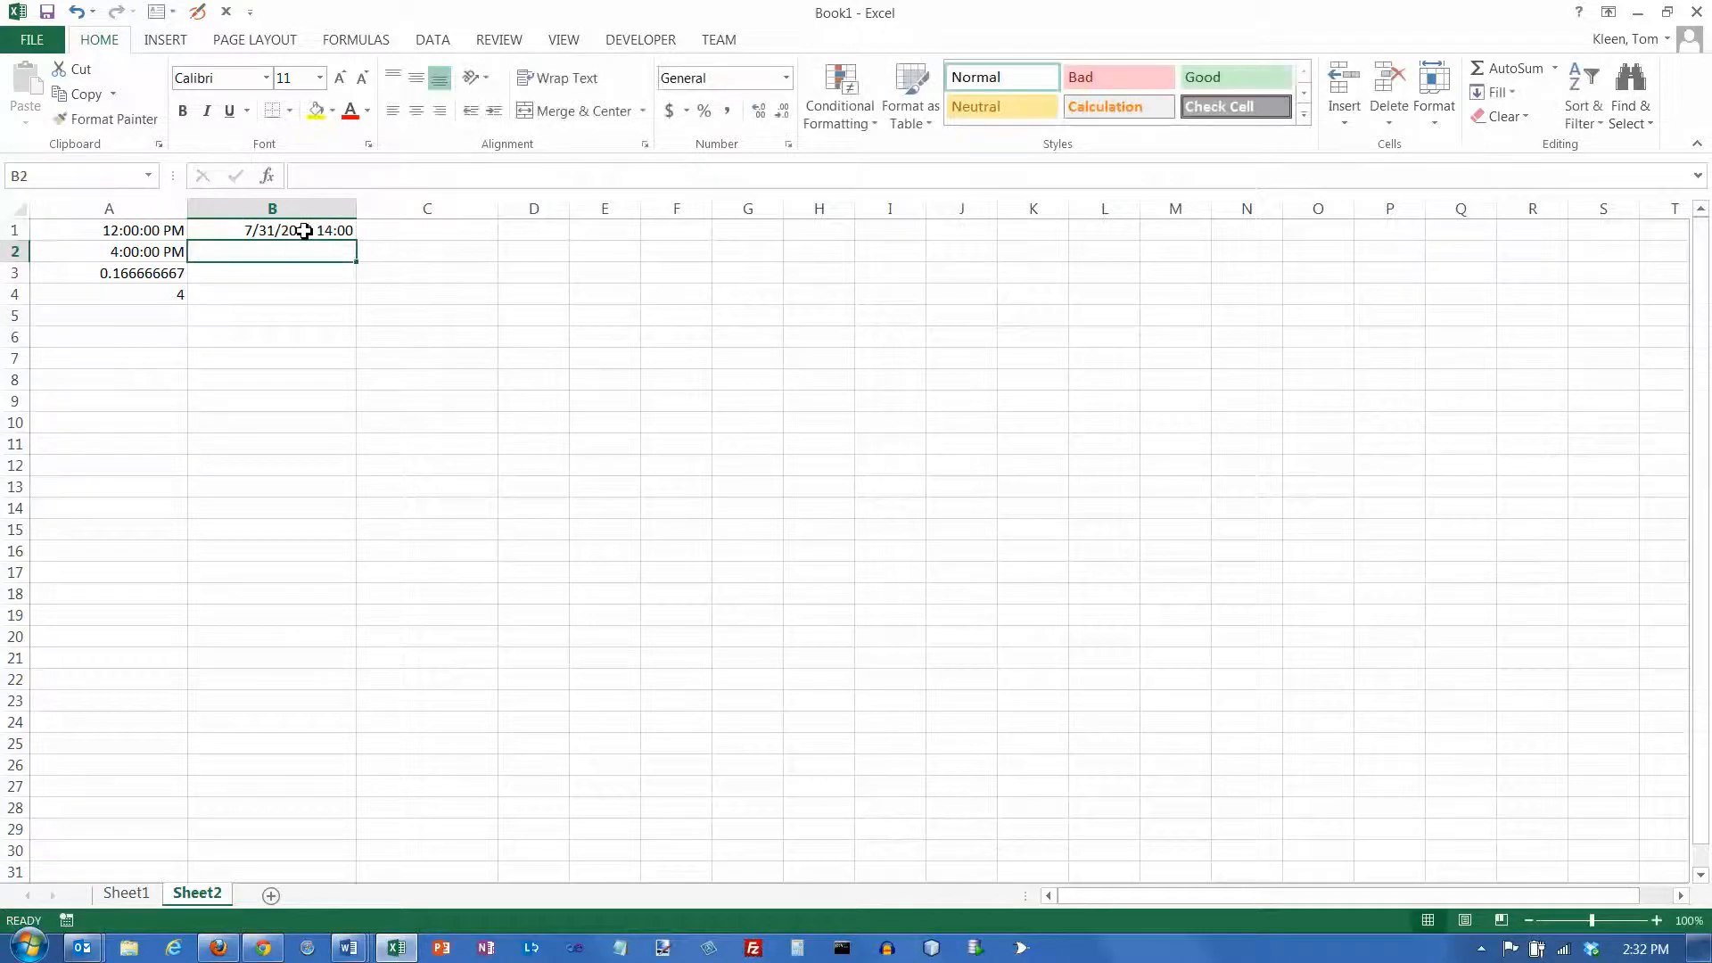
click(341, 230)
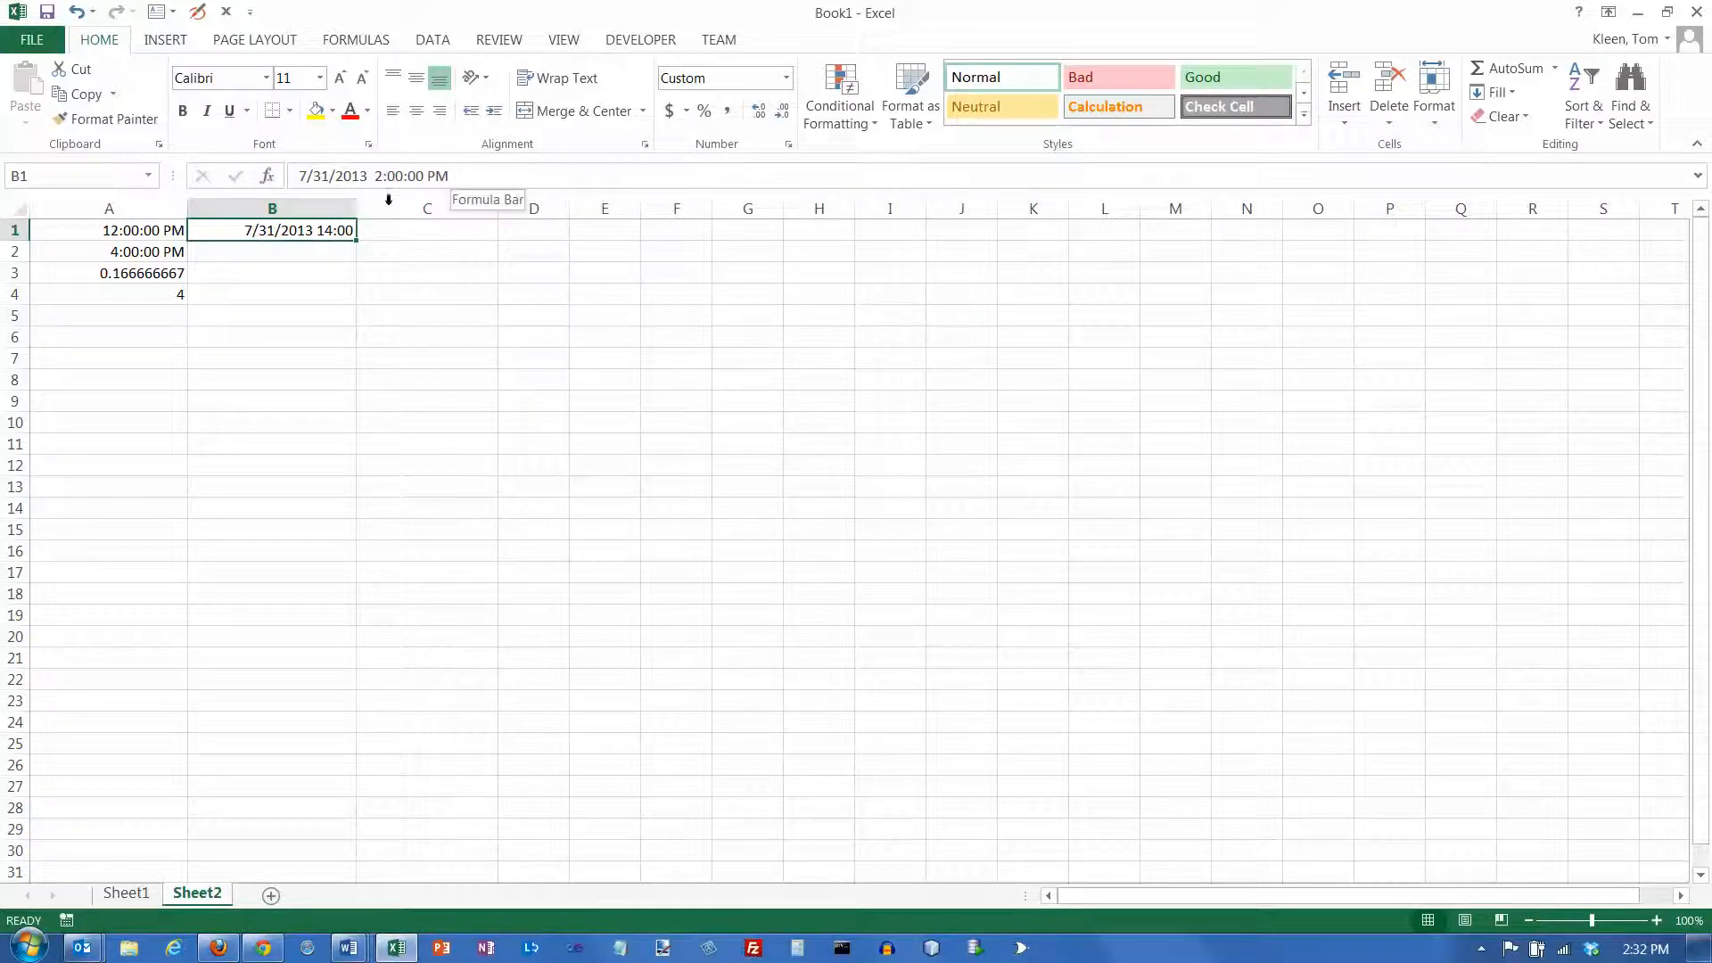
Enter the date and time 7/31/2013 5:50 pm in cell B2
click(333, 249)
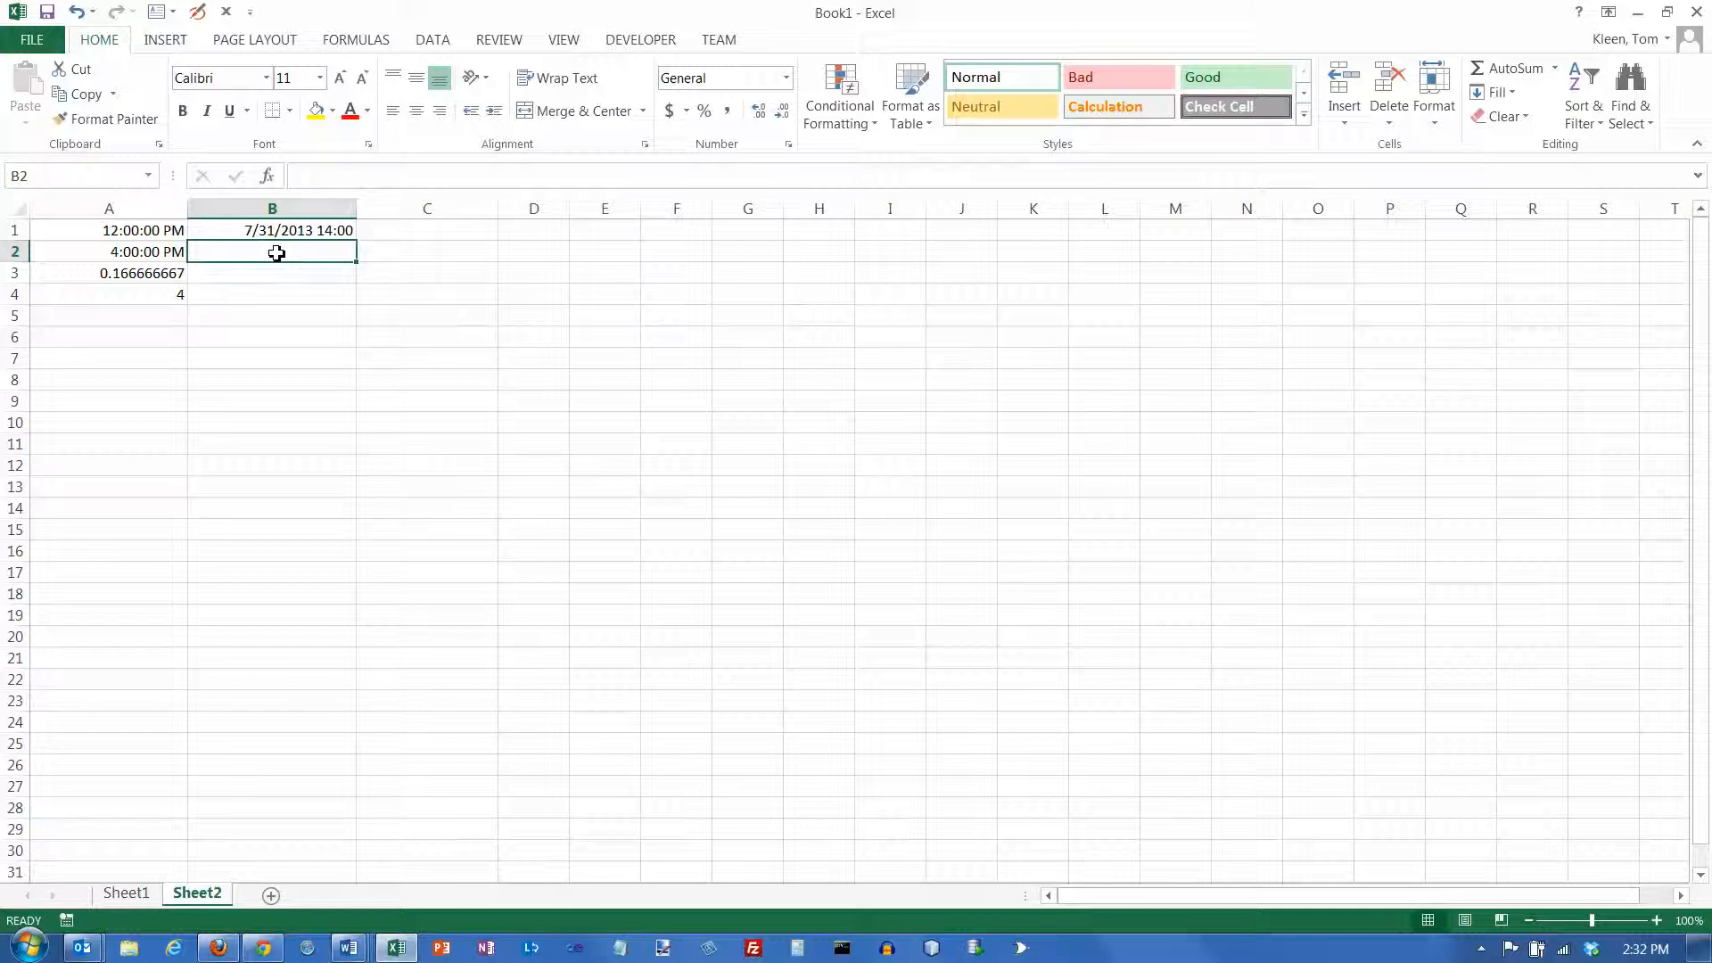
text(7/)
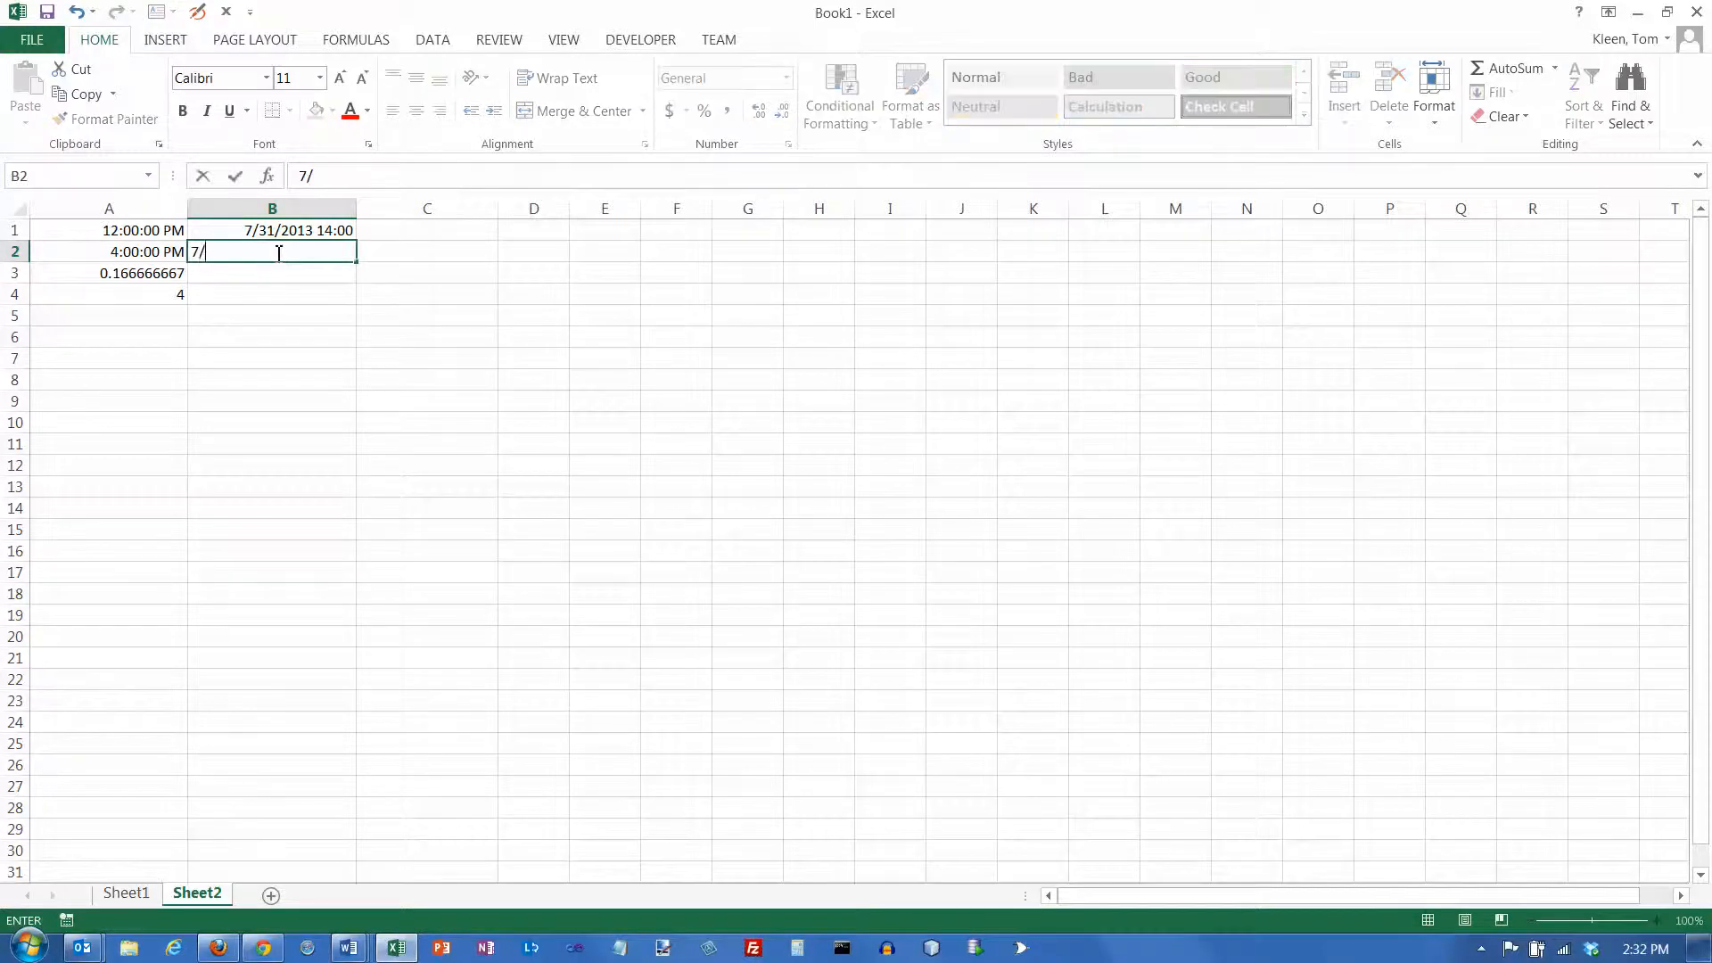
text(31/2013 5:50 pm)
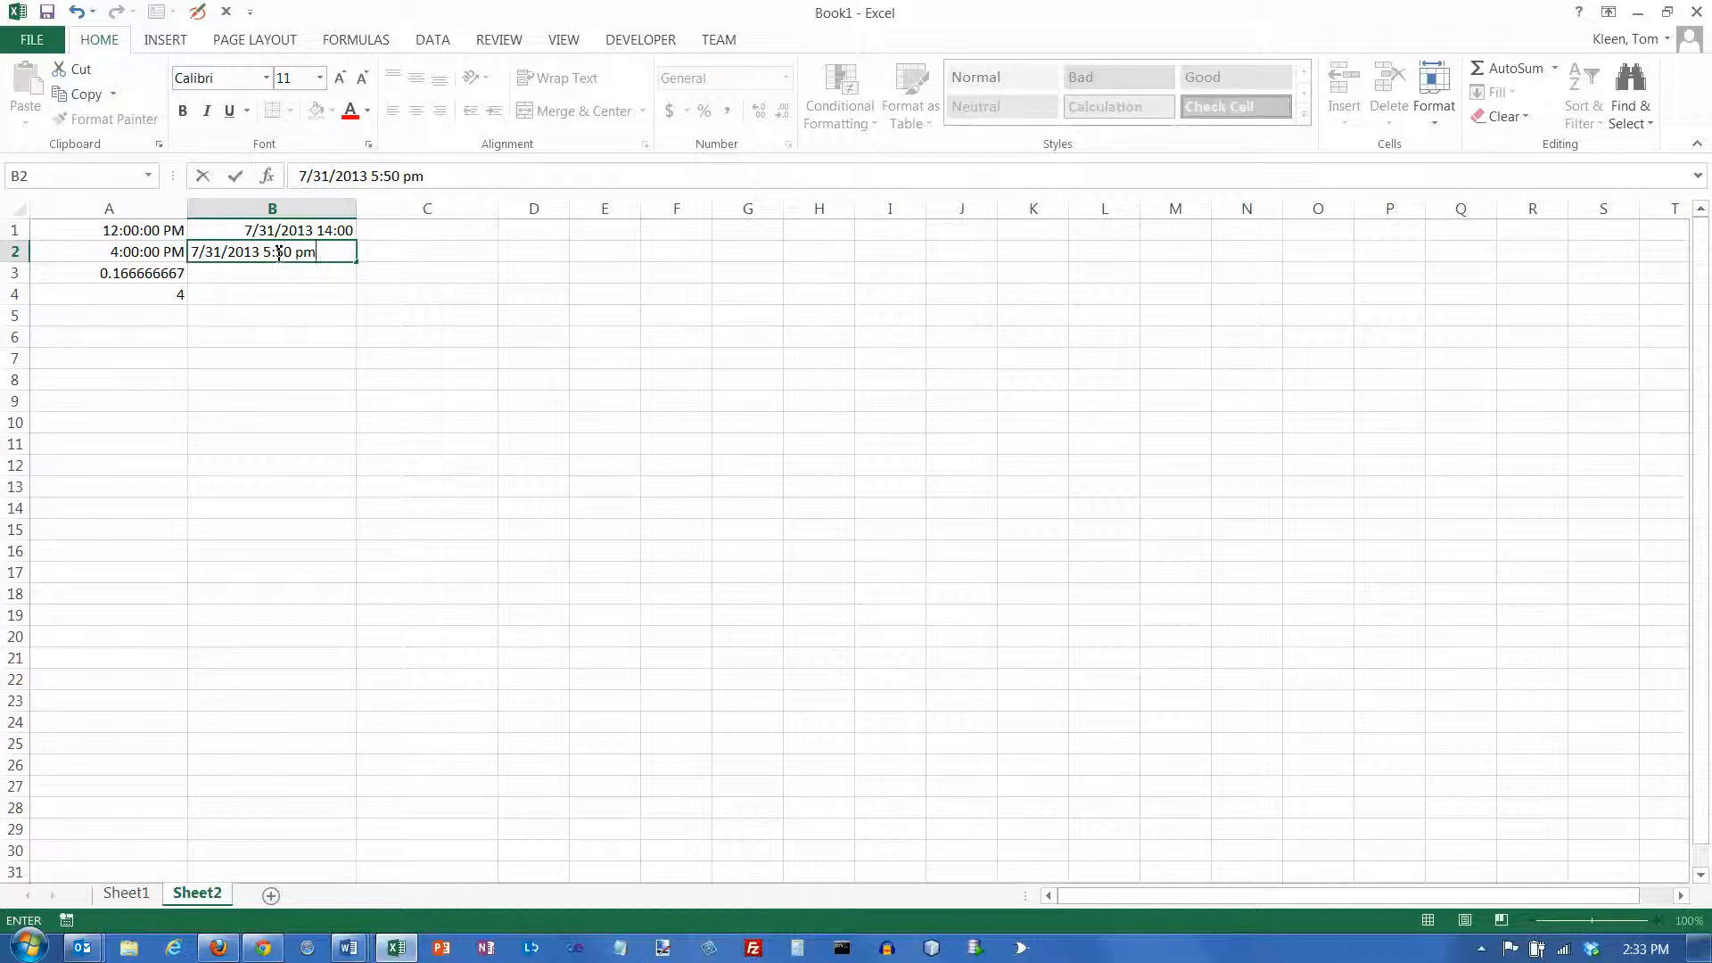
key(Return)
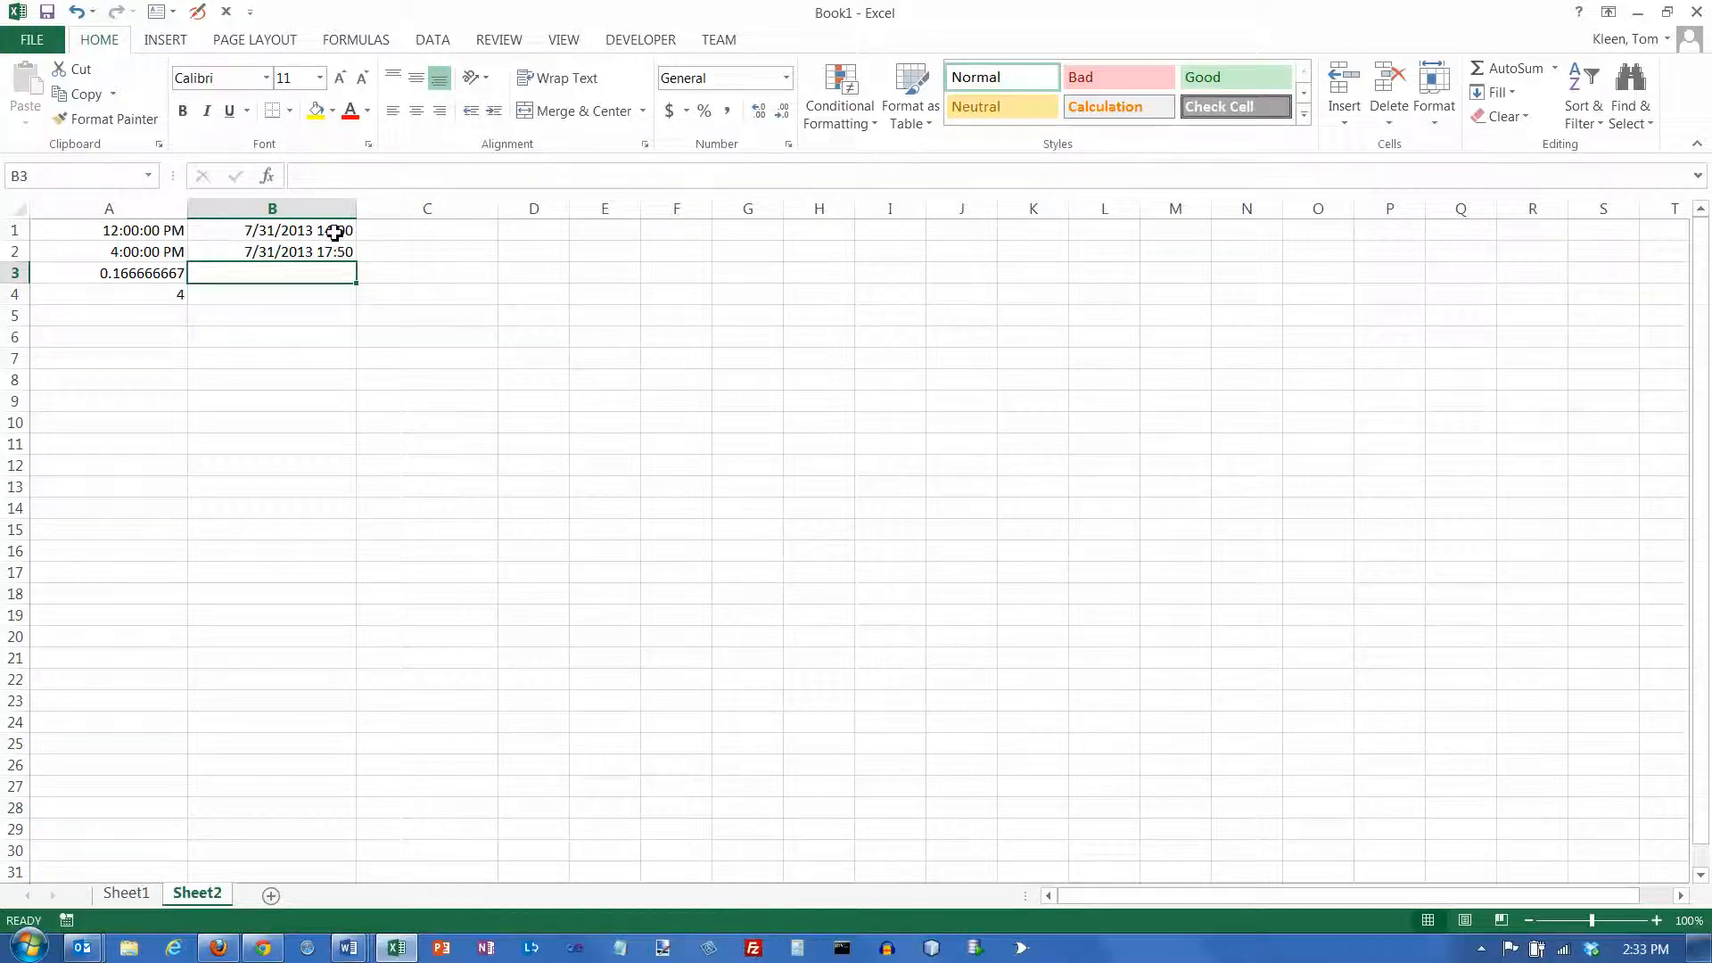
Apply the General number format to B1:B2 and inspect the number stored in each cell
drag(335, 232, 337, 250)
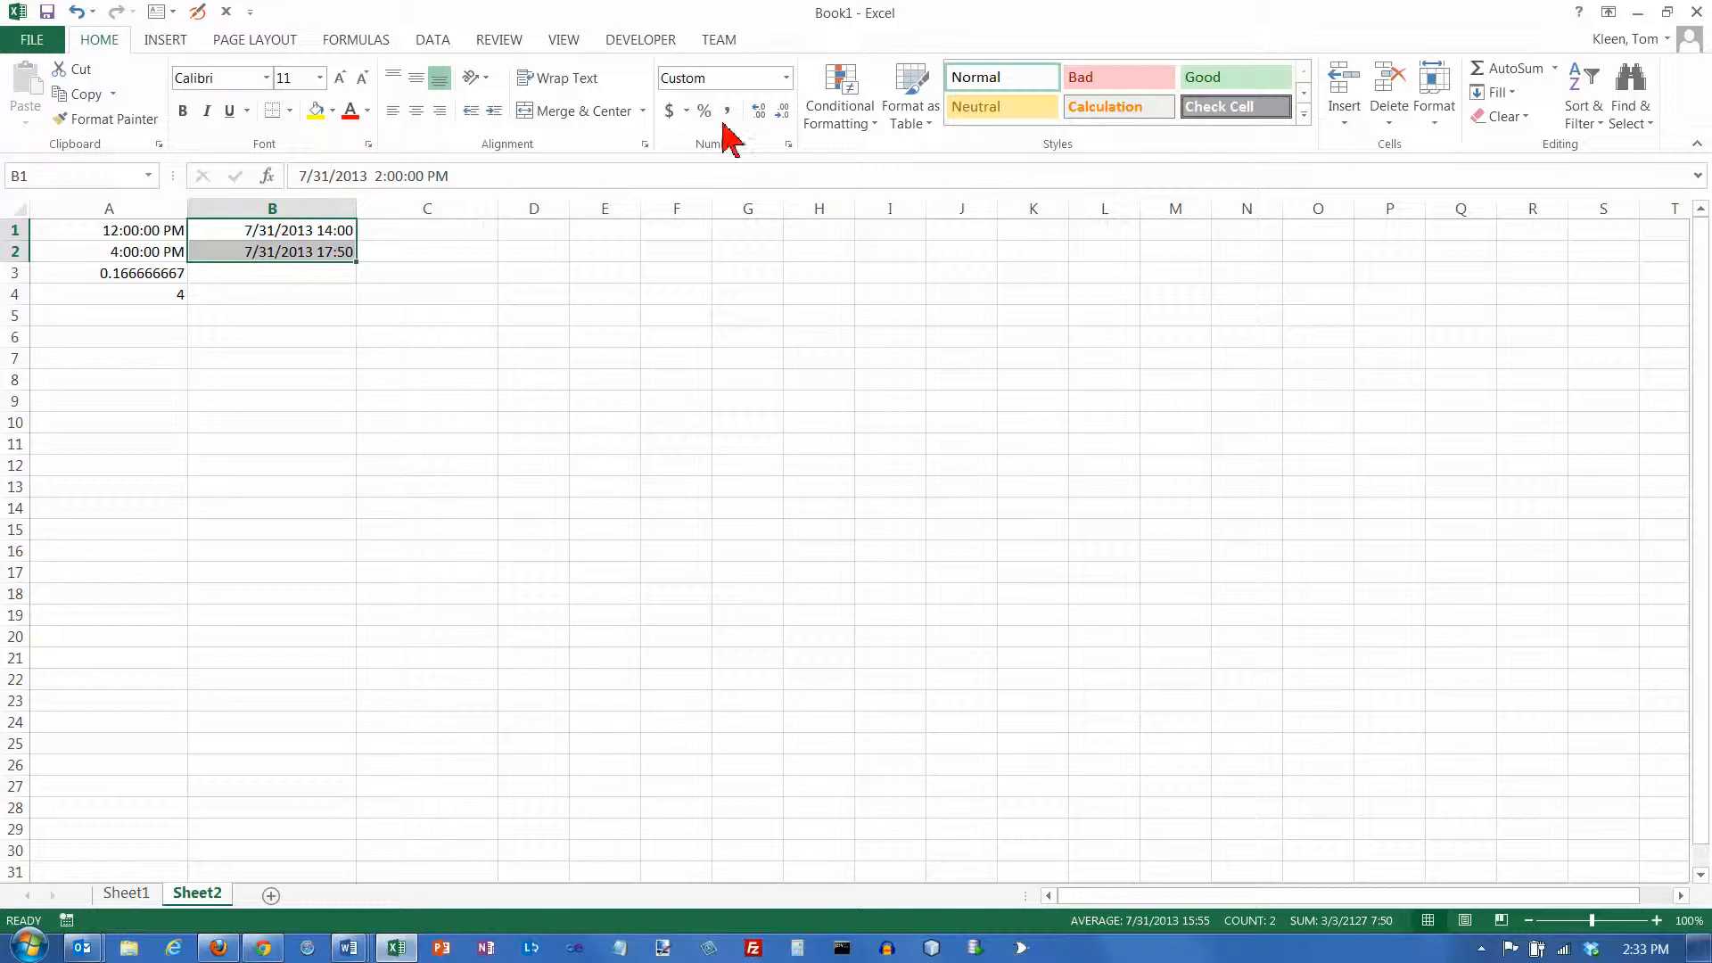
click(785, 78)
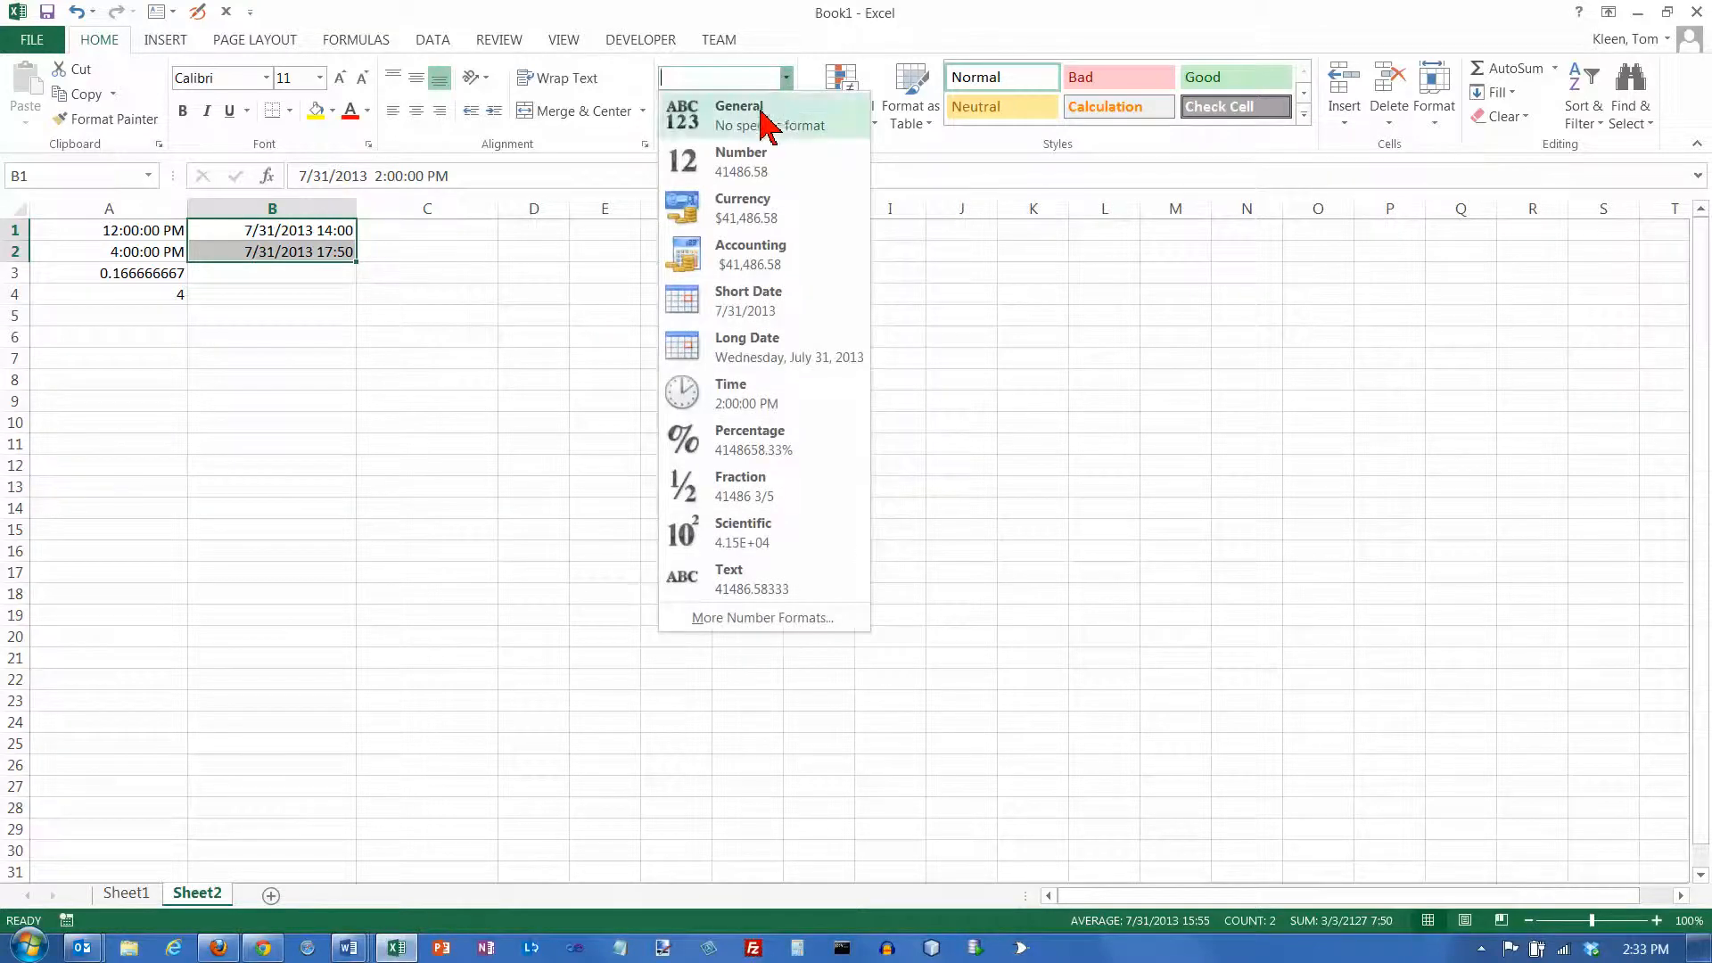
click(760, 107)
click(300, 235)
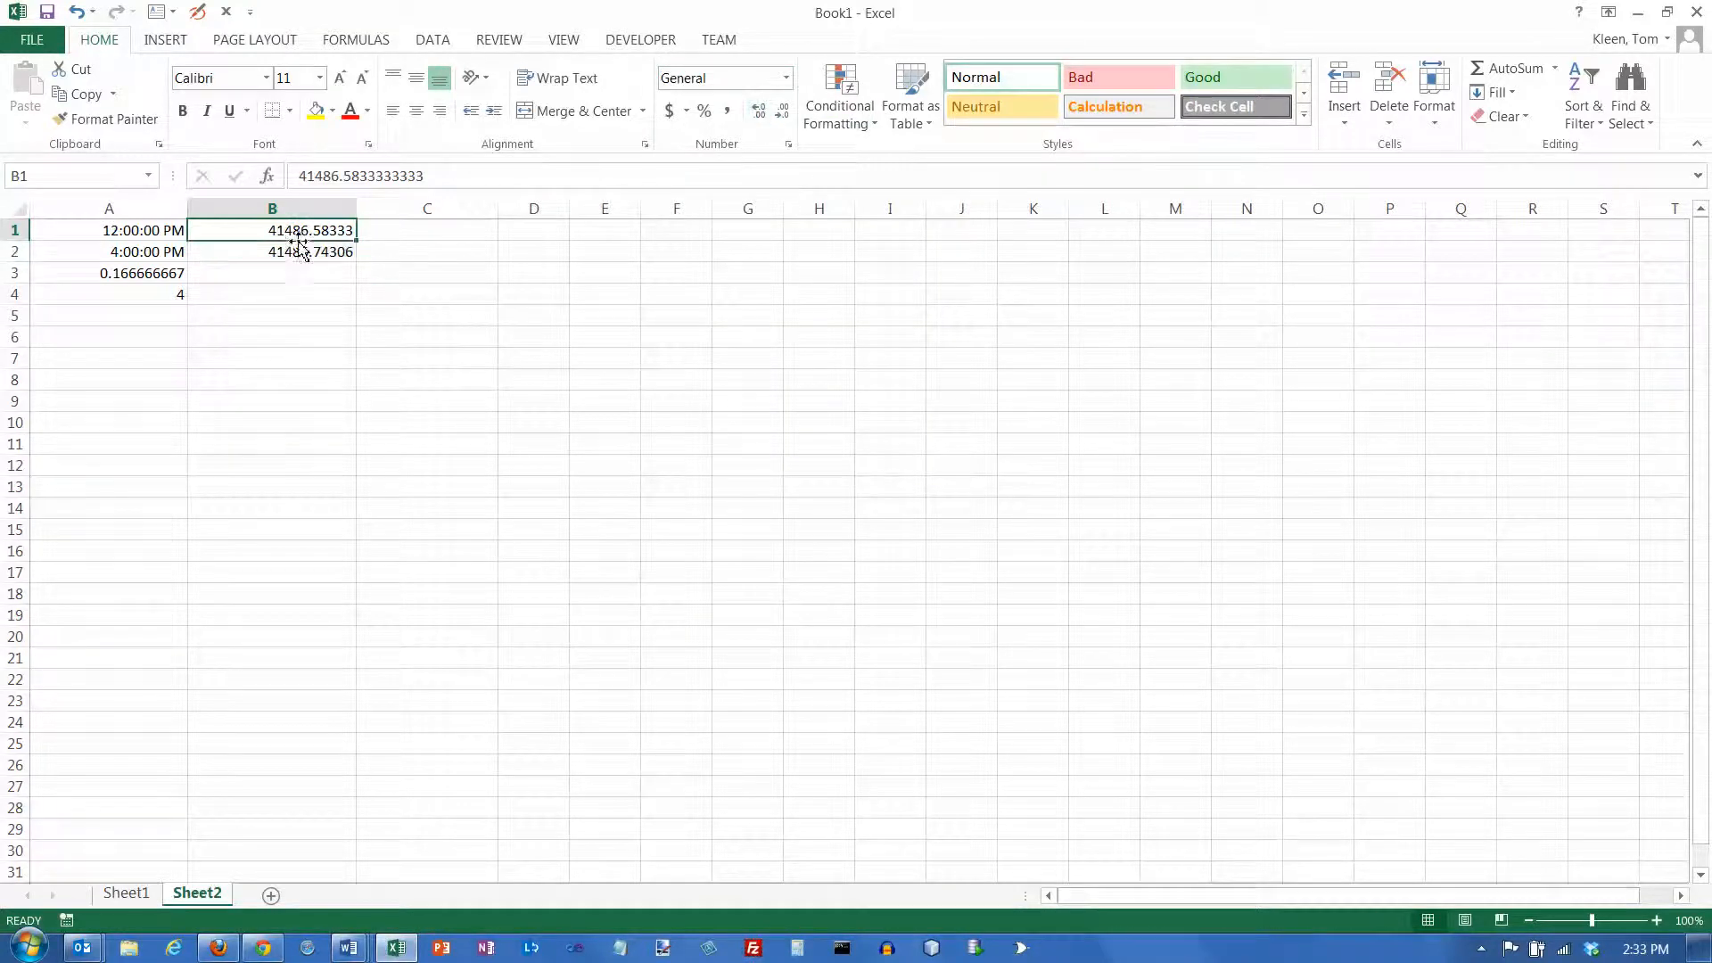
click(301, 251)
click(303, 233)
click(332, 256)
Apply the Time number format to cells B1:B2
drag(332, 230, 336, 252)
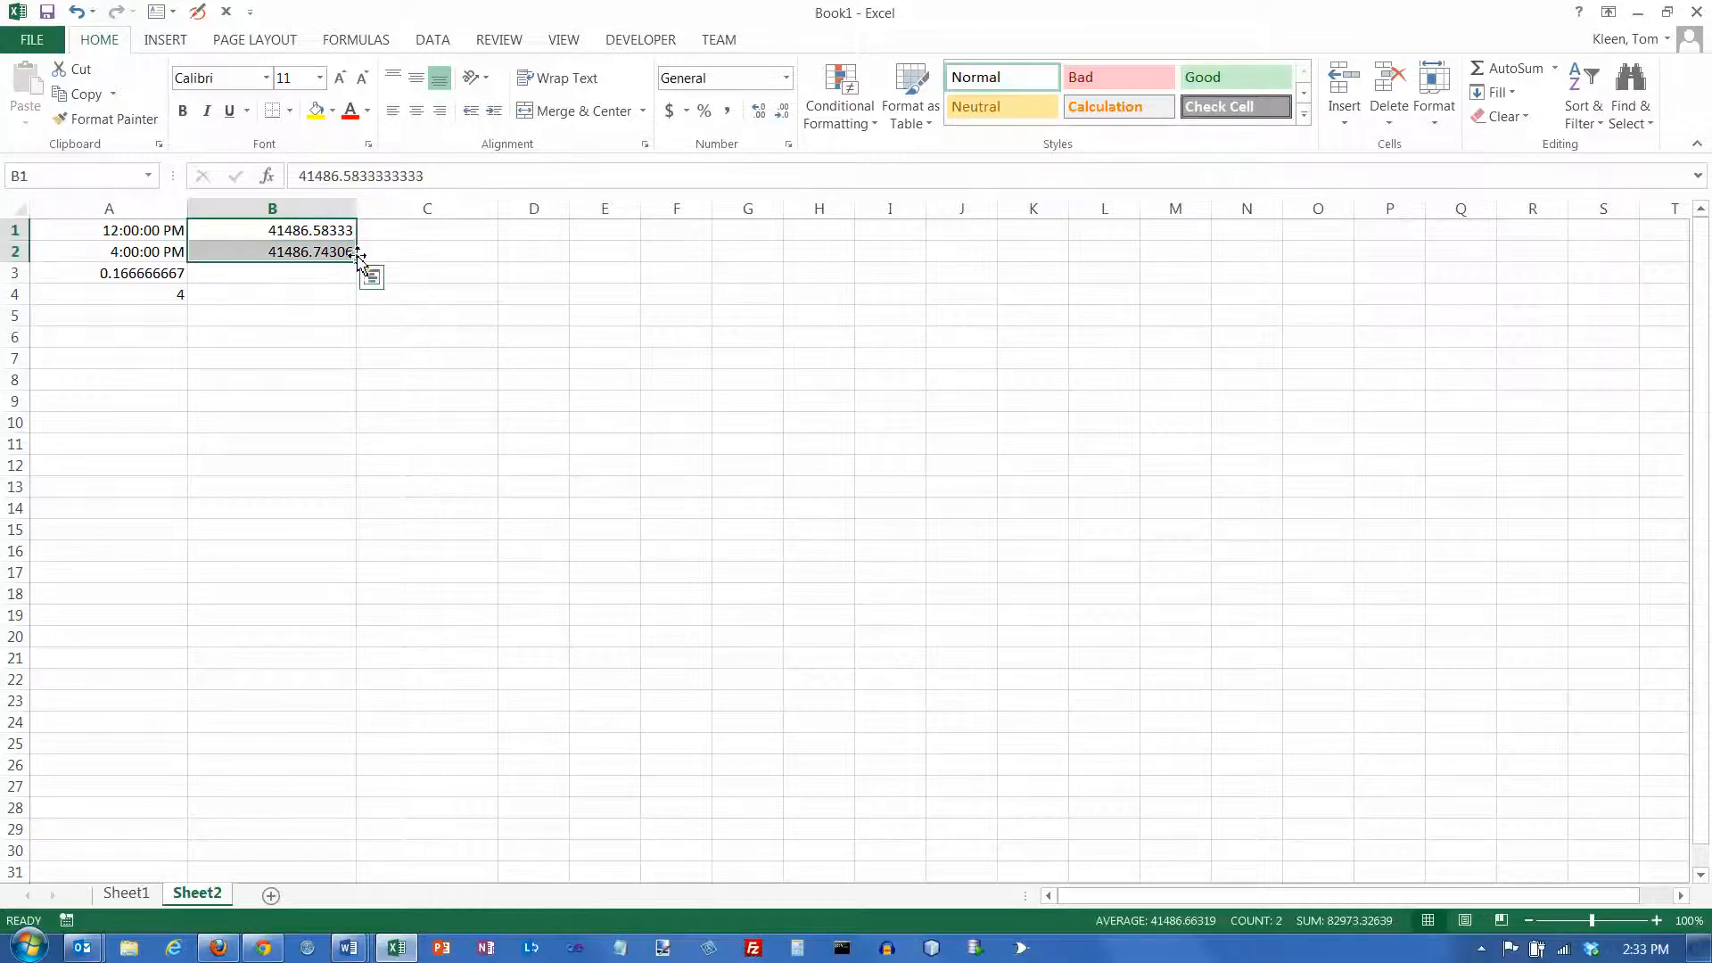
click(787, 79)
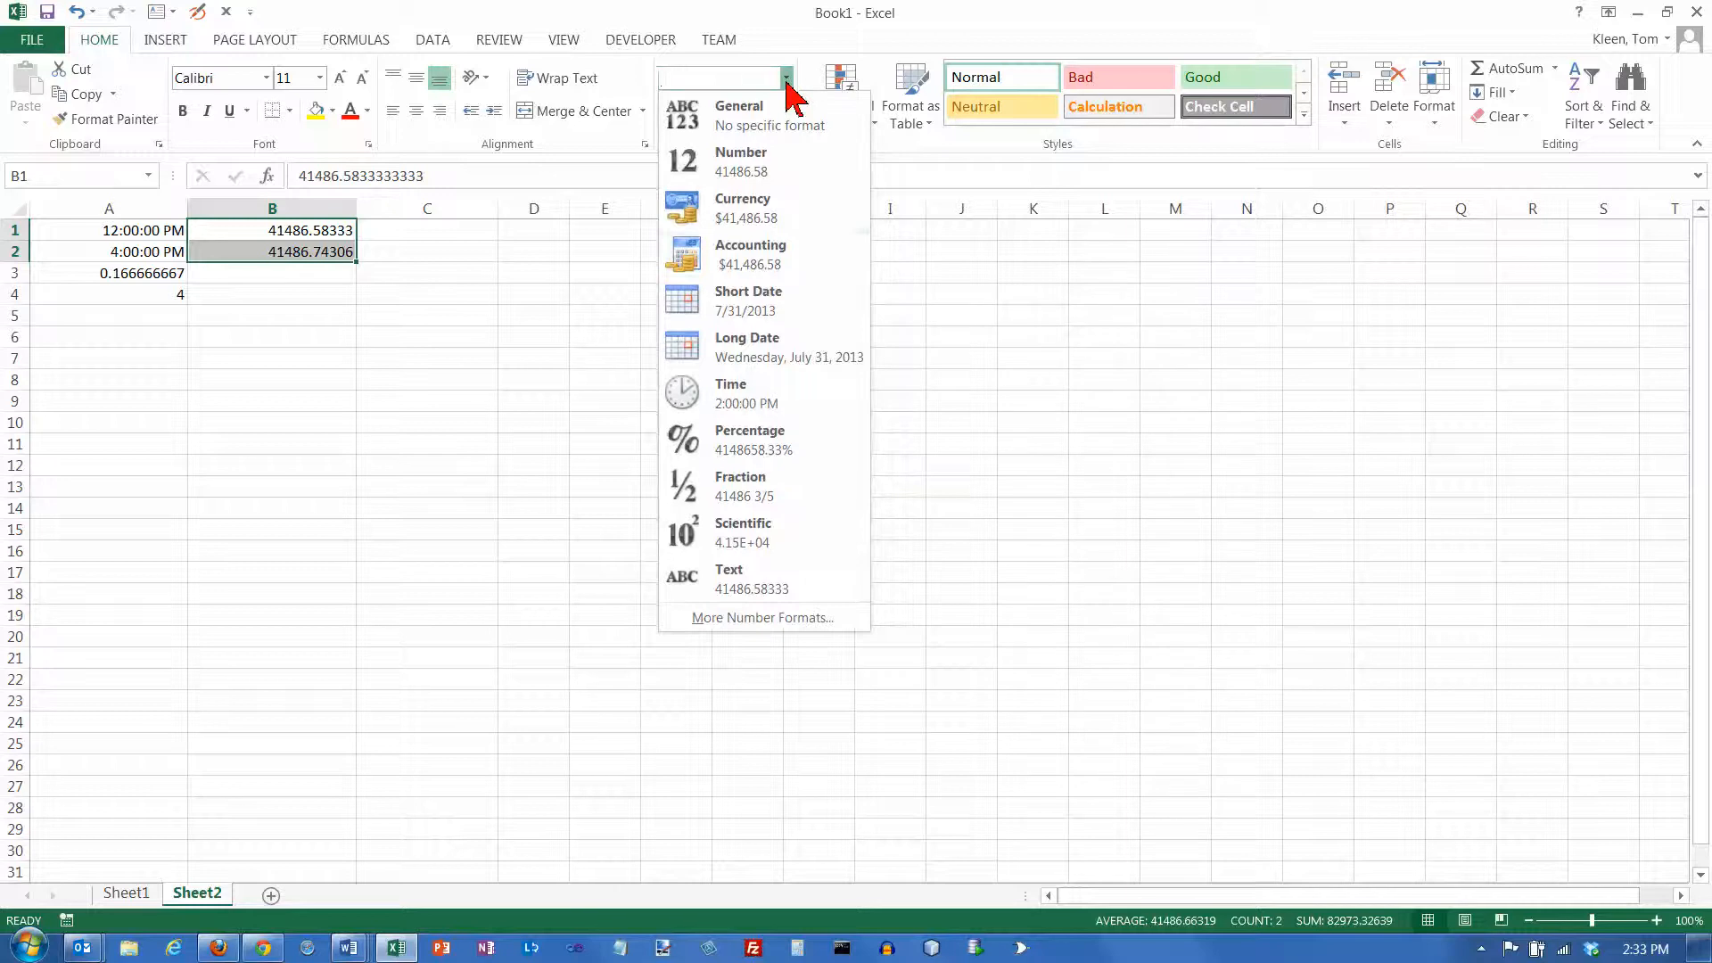
click(755, 409)
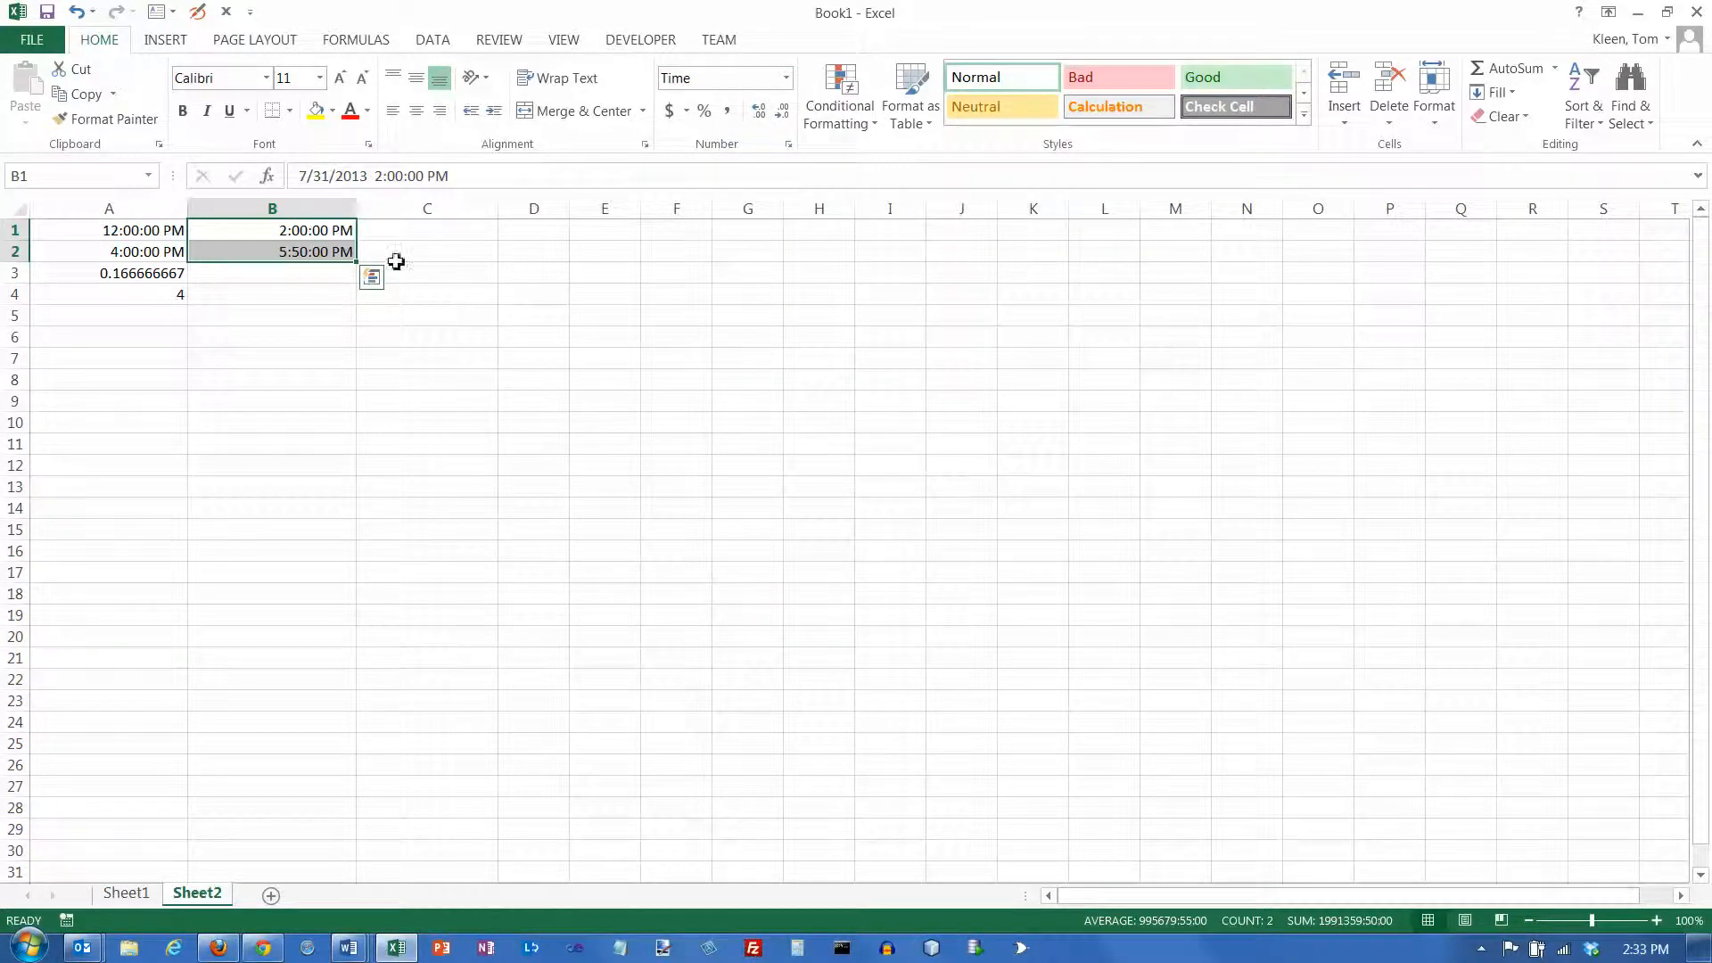
Edit the date-time in cell B2 so that its time is 5:30:00 PM
click(314, 250)
double_click(301, 251)
key(BackSpace)
text(31/2013)
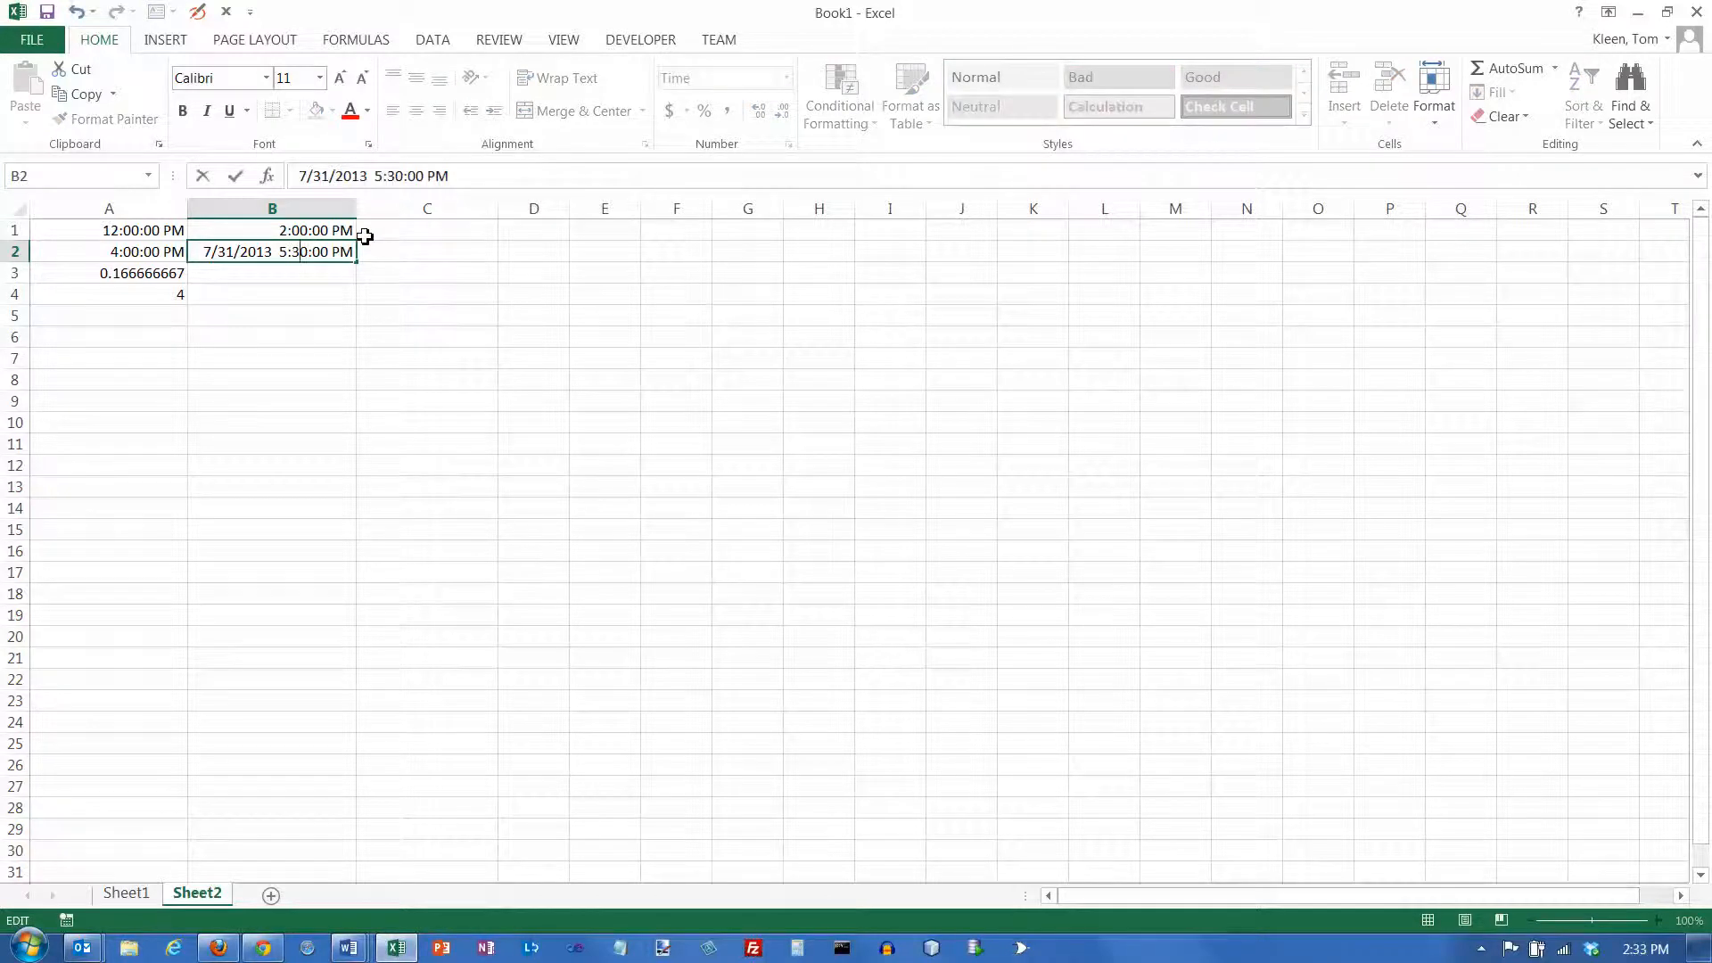
key(Return)
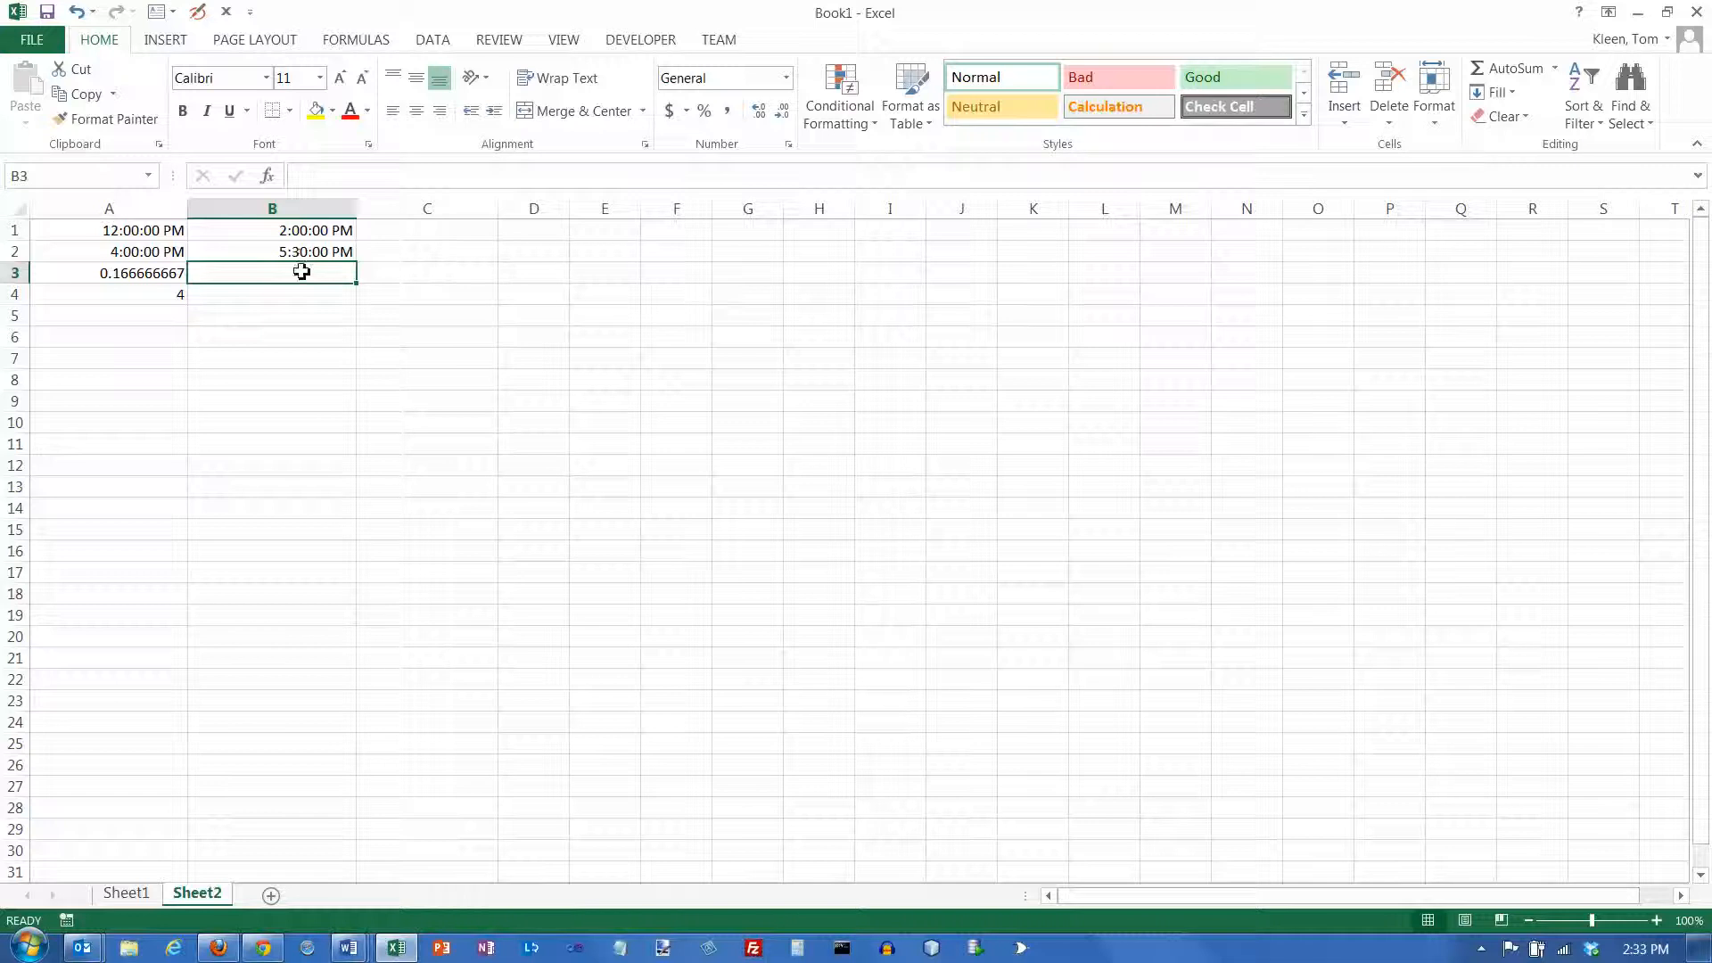
Enter the formula =B2-B1 in cell B3 to calculate the difference between the two date-times
text(=)
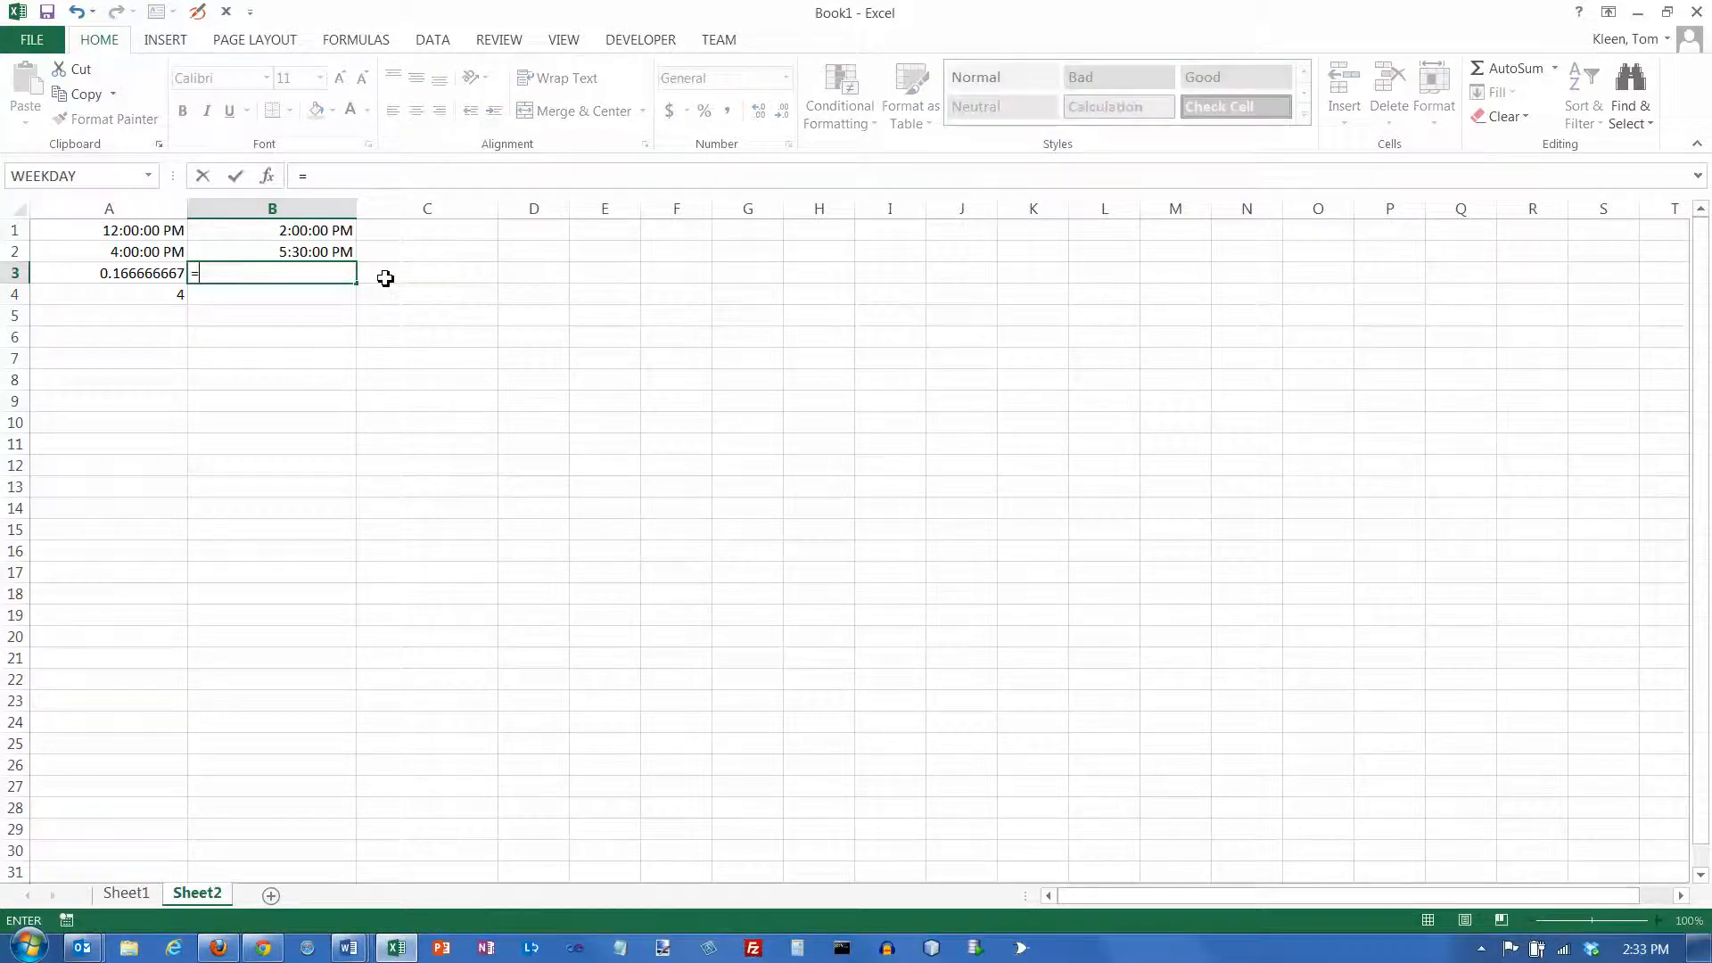
key(Up)
text(-)
key(Up)
key(Up)
key(Return)
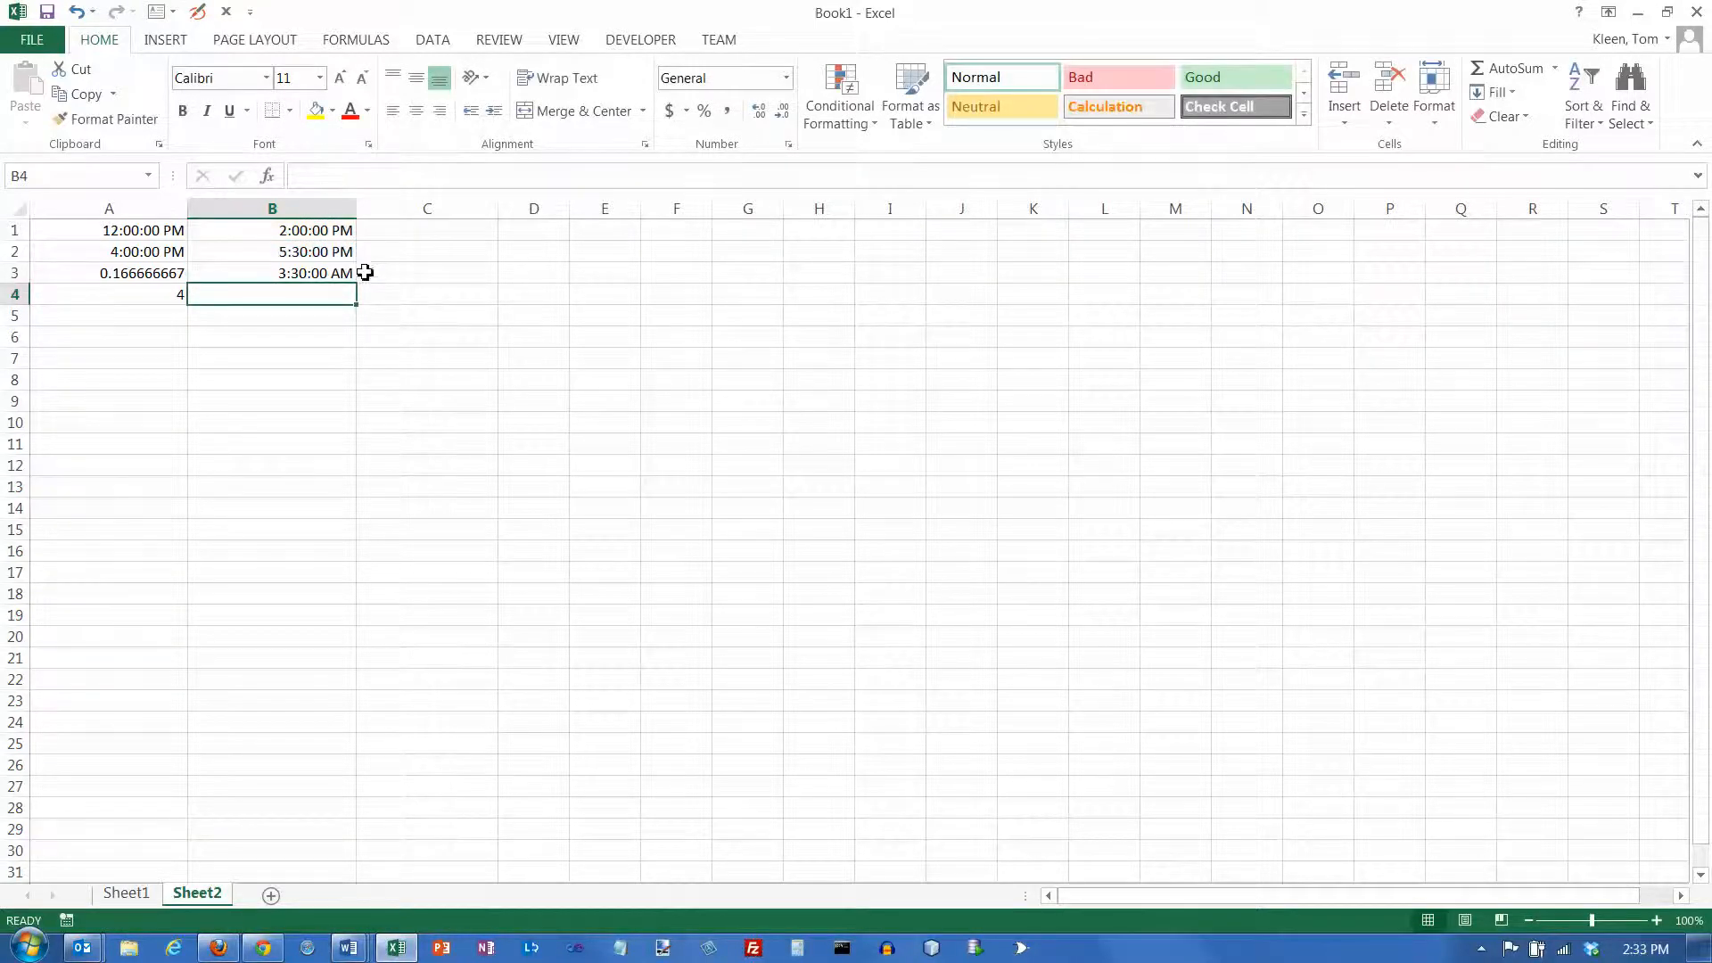
Apply the General number format to the time difference in B3
click(335, 273)
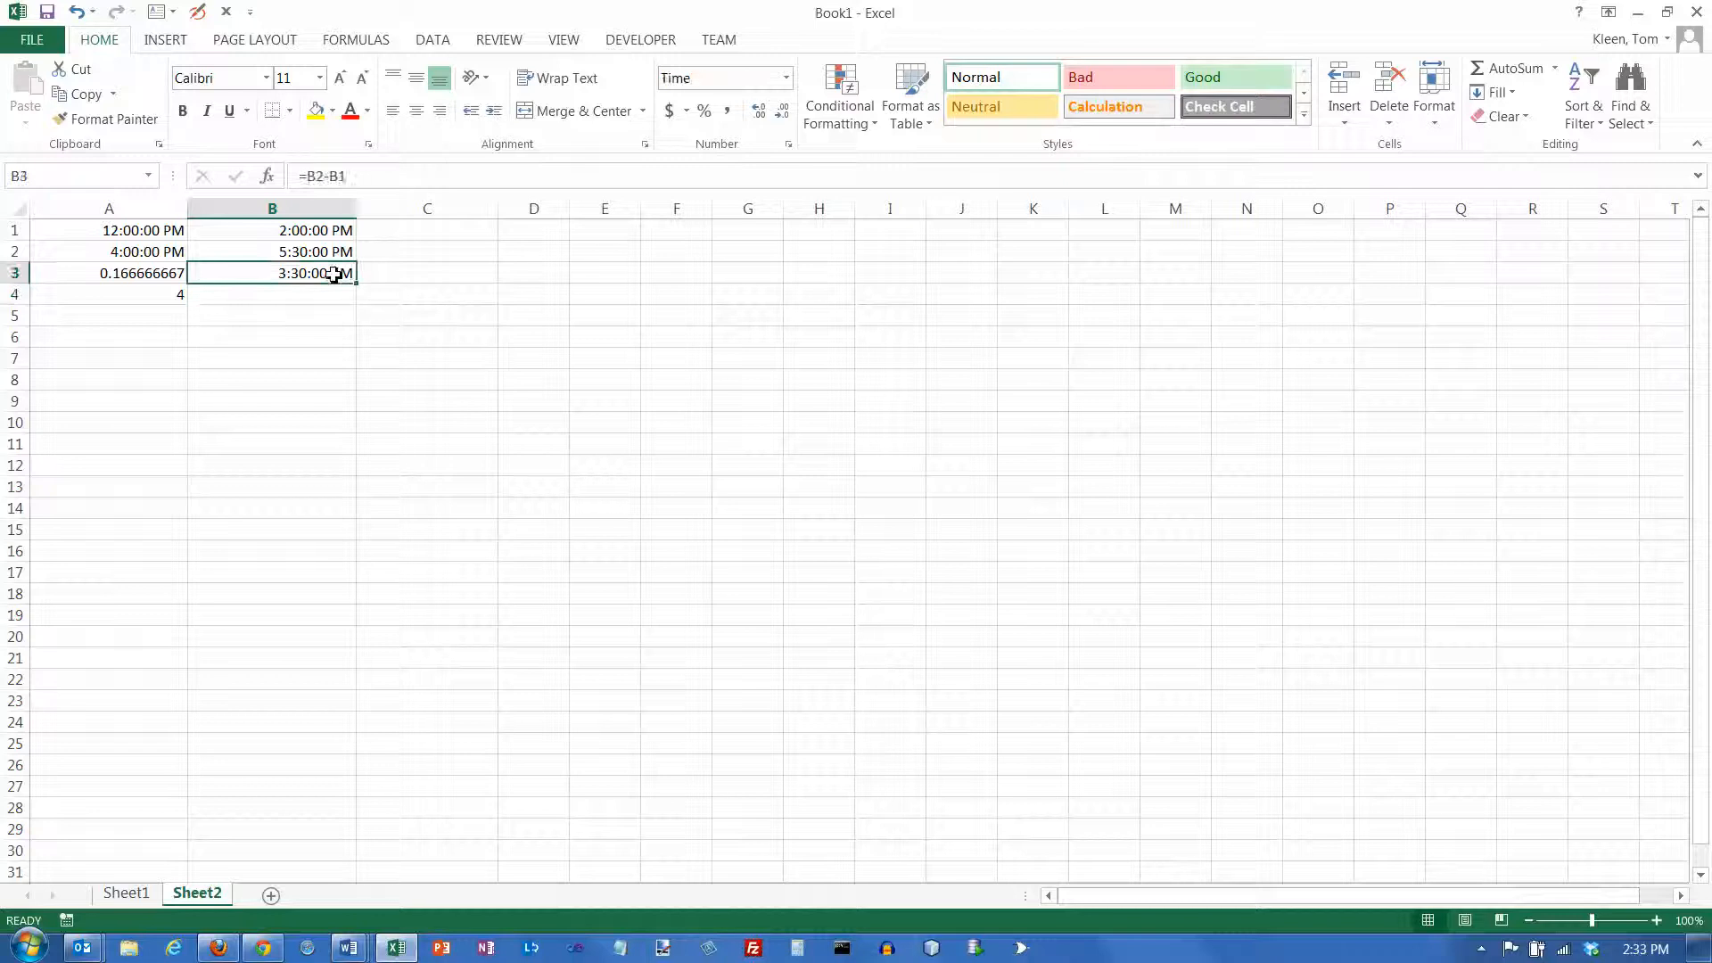
click(786, 78)
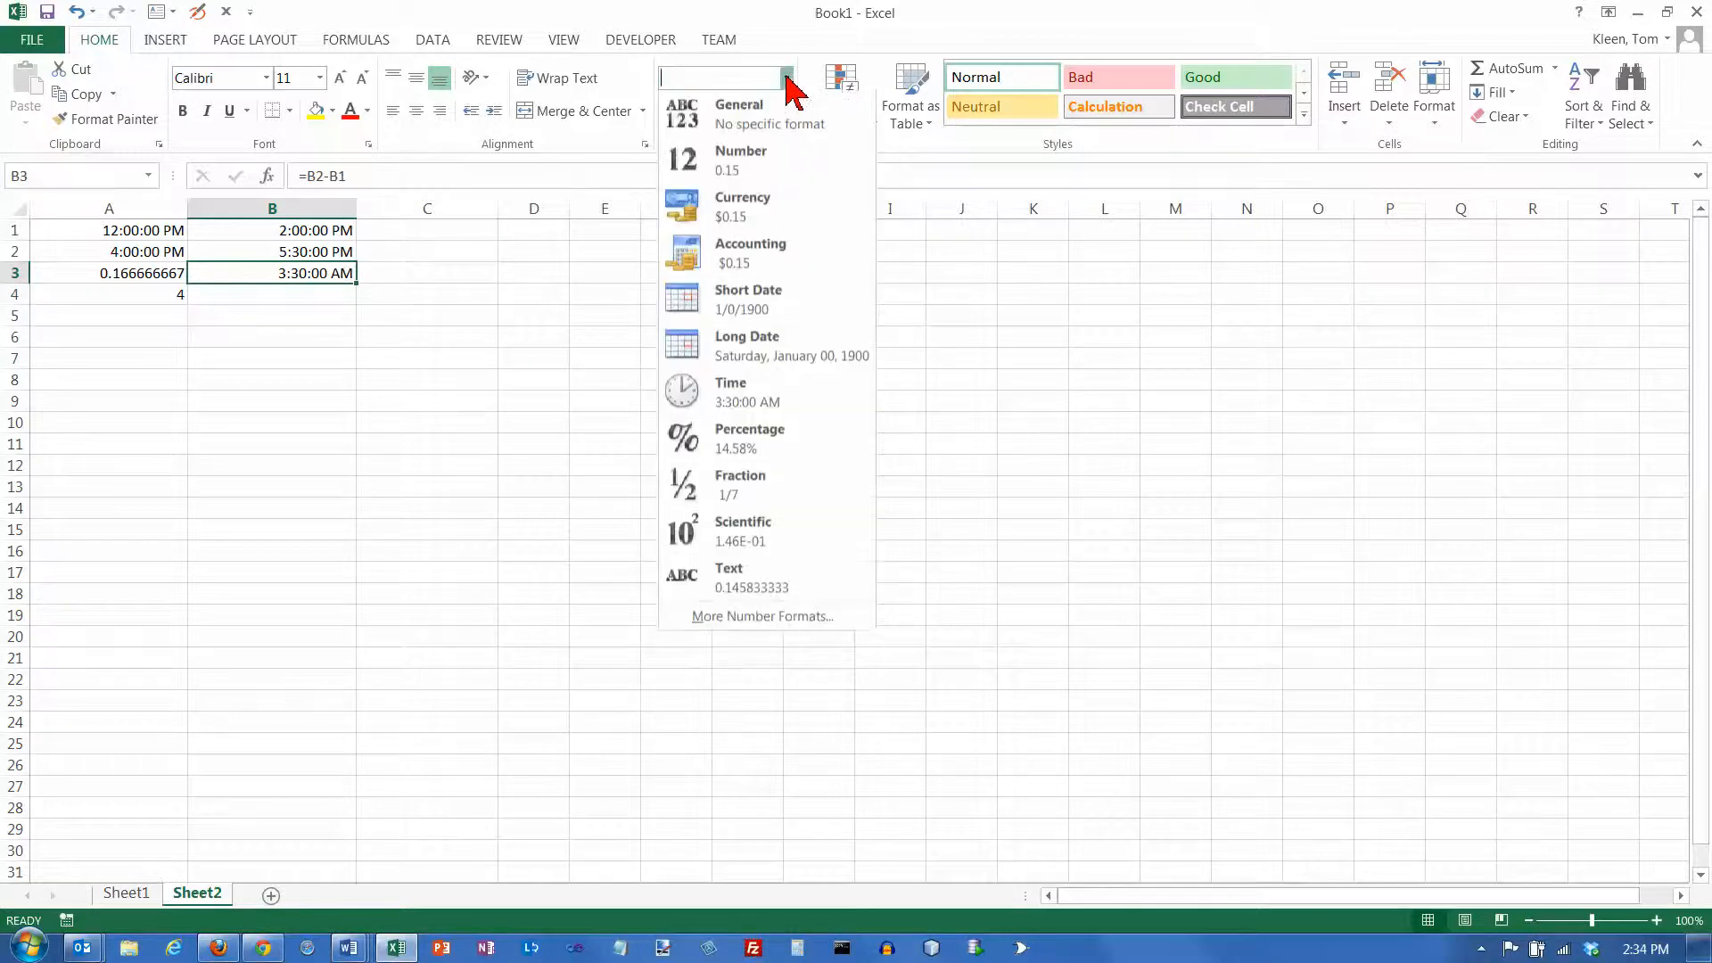
click(747, 116)
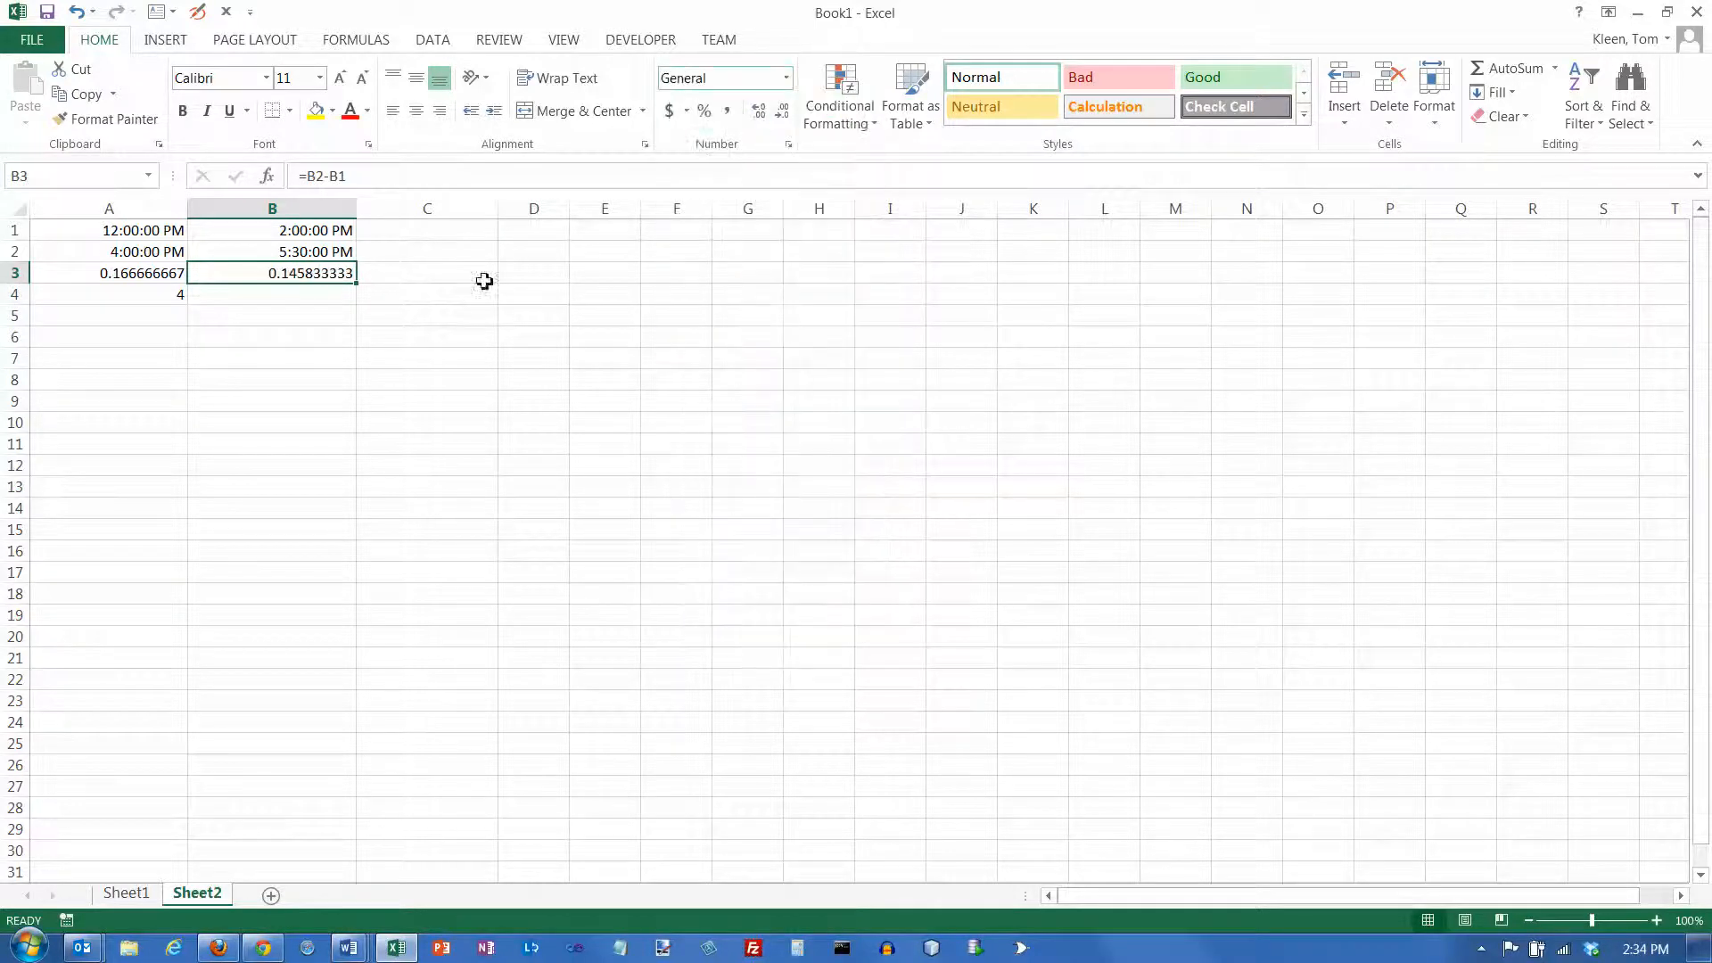
Enter the formula =B3*24 in cell B4 to convert the difference to hours
click(326, 292)
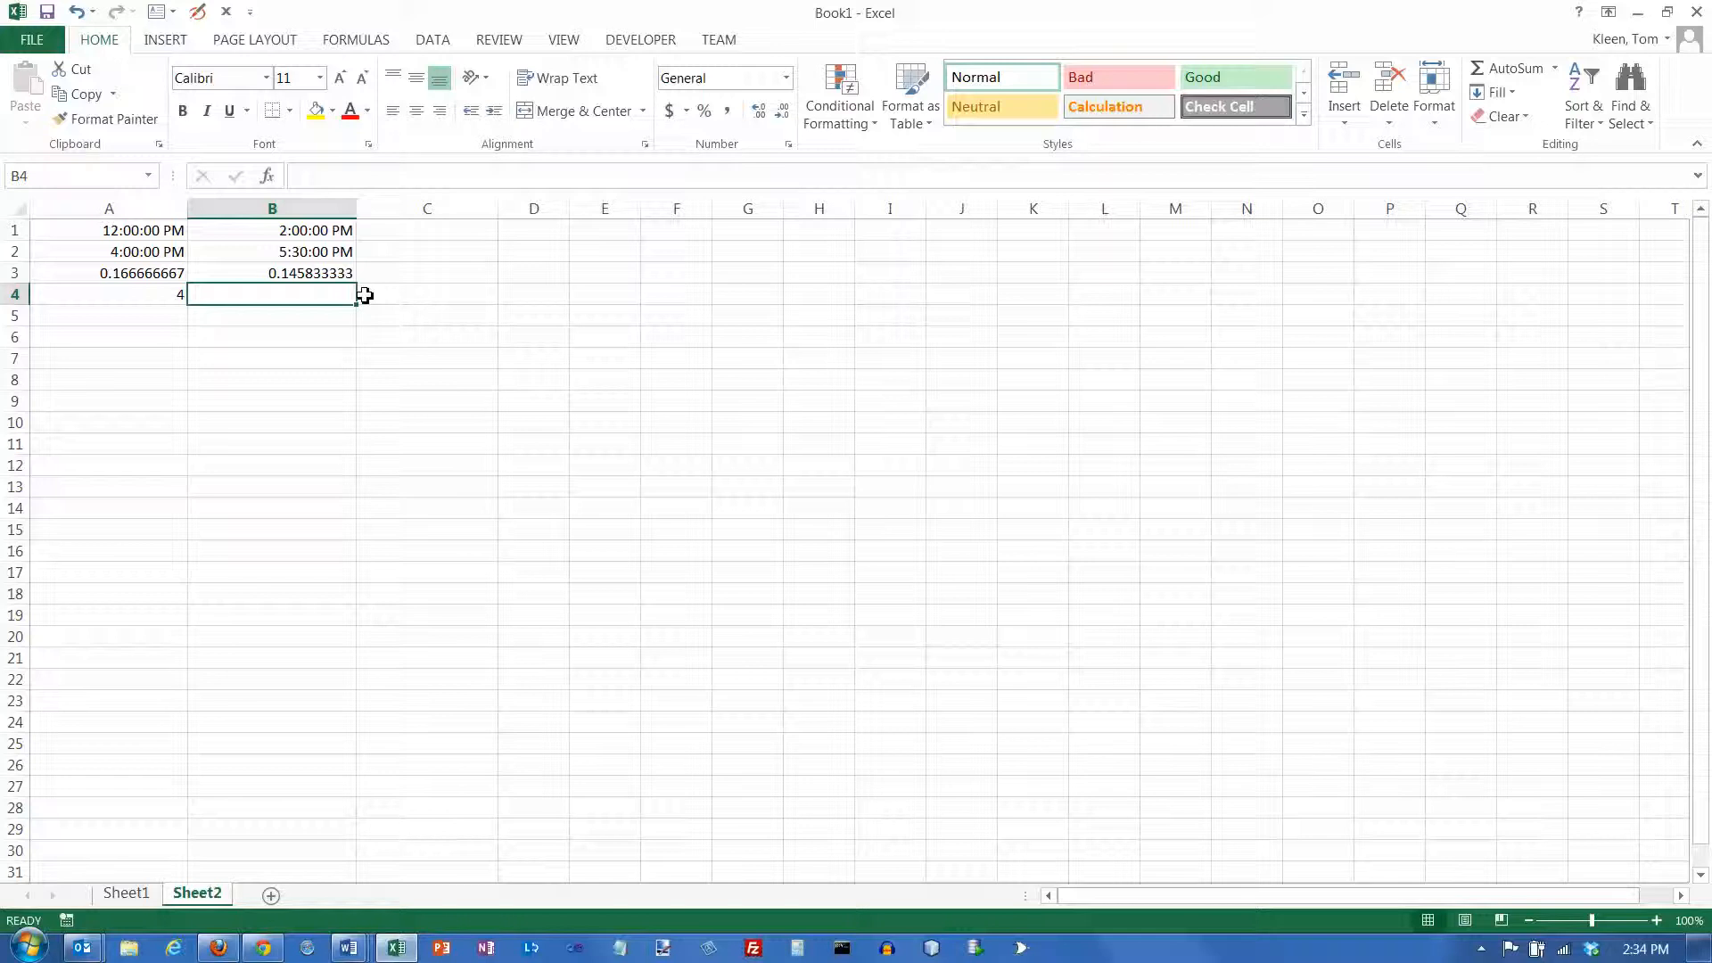
text(=)
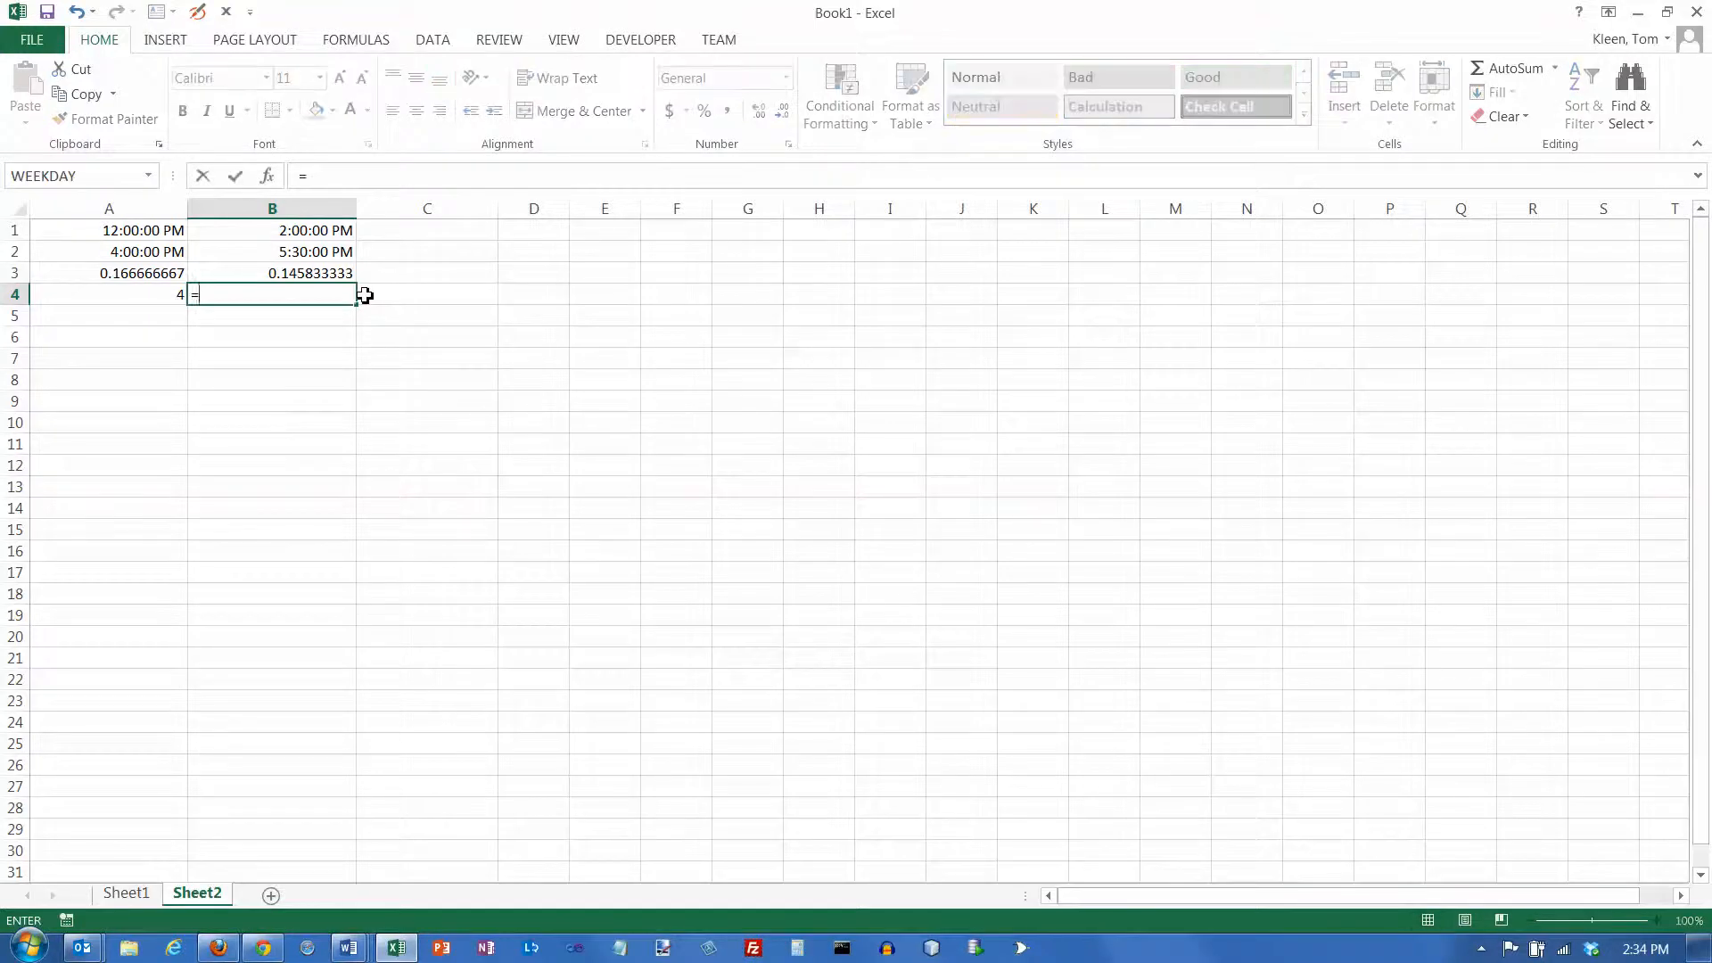
key(Up)
text(*24)
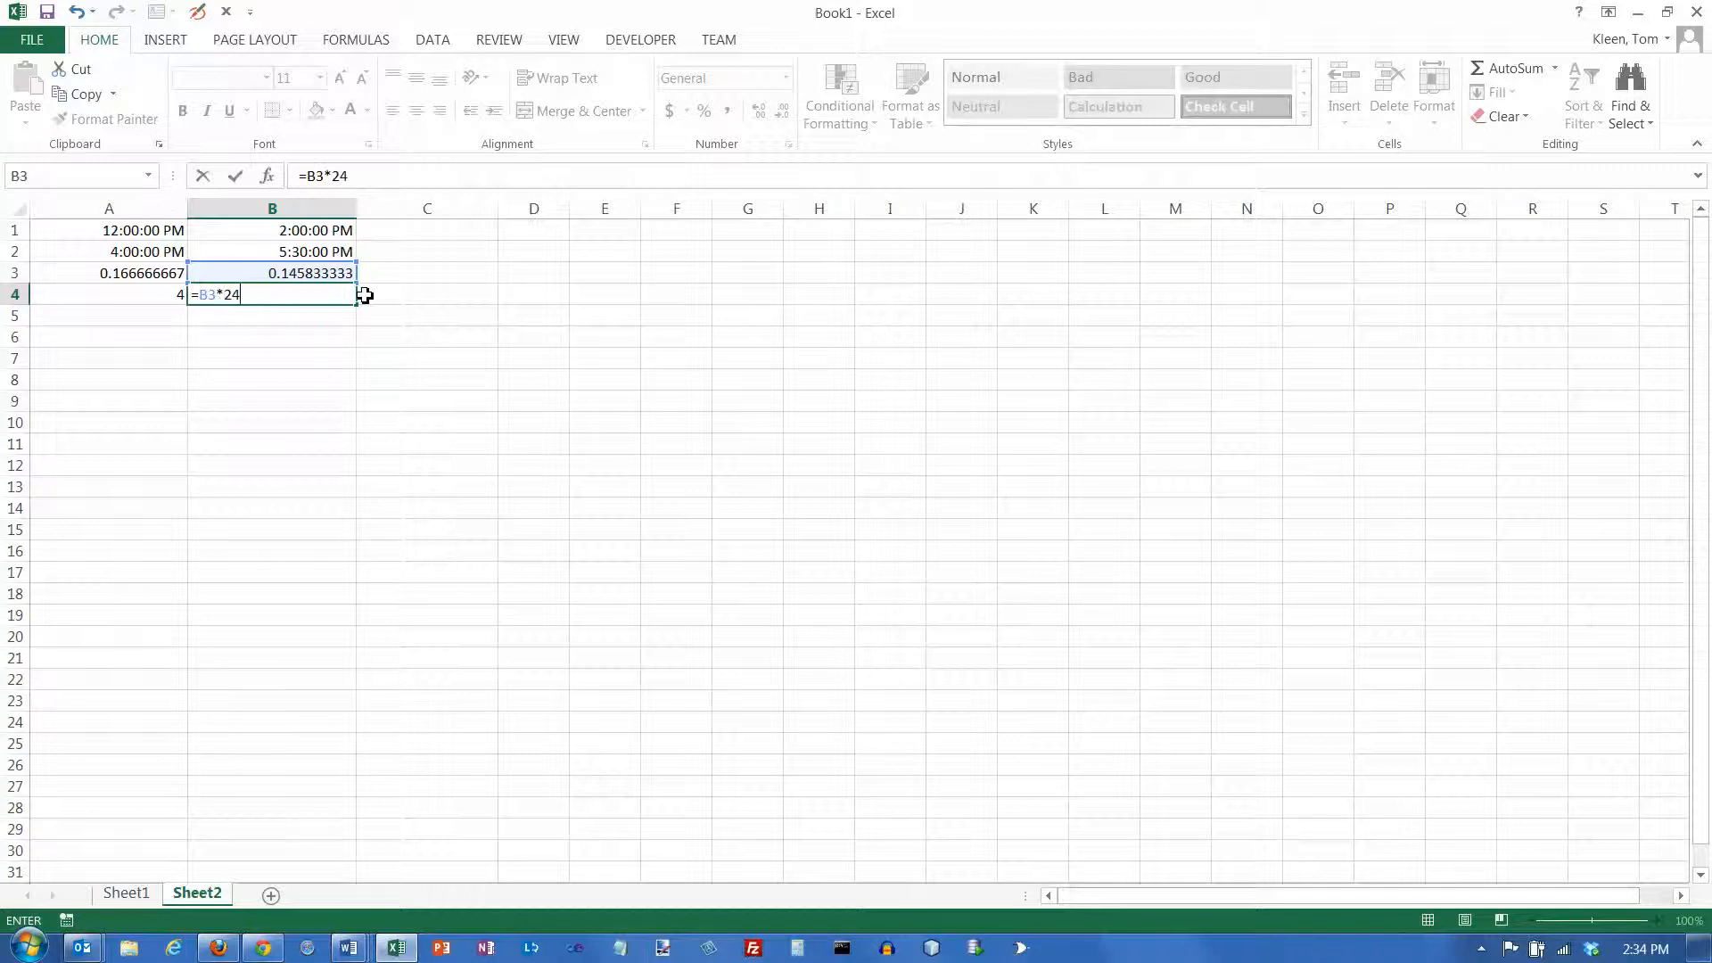
key(Return)
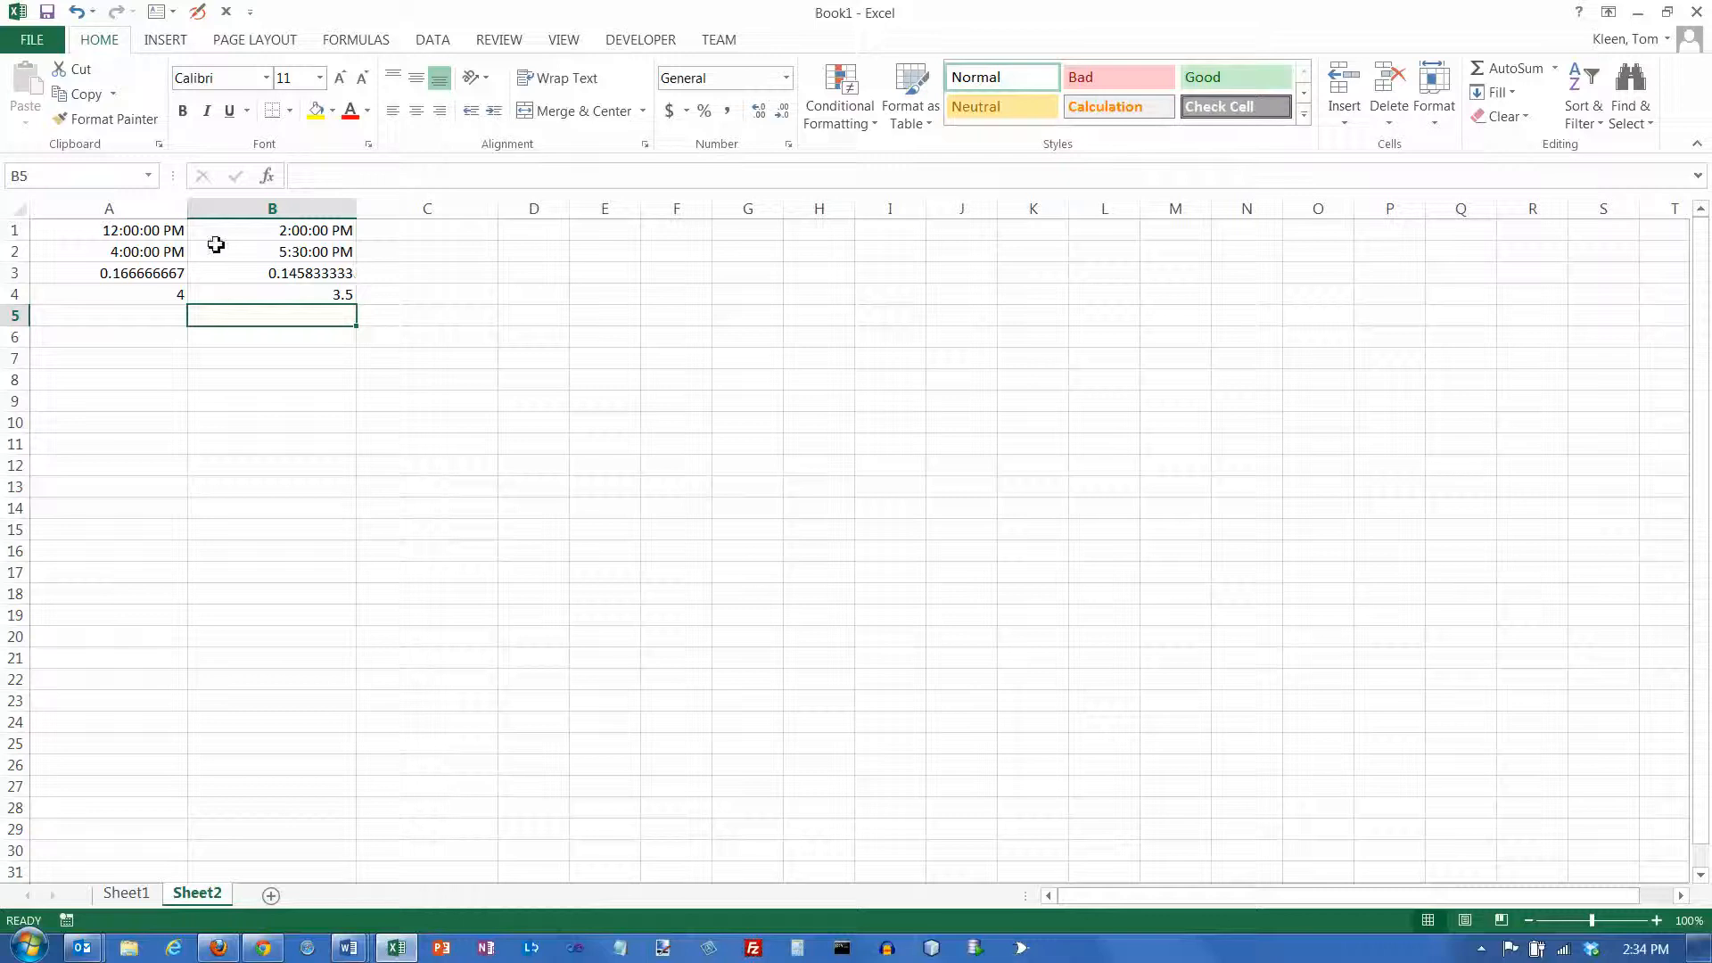
Format B1:B2 with the Time category's combined date and time type 3/14/12 1:30 PM
drag(277, 236, 278, 247)
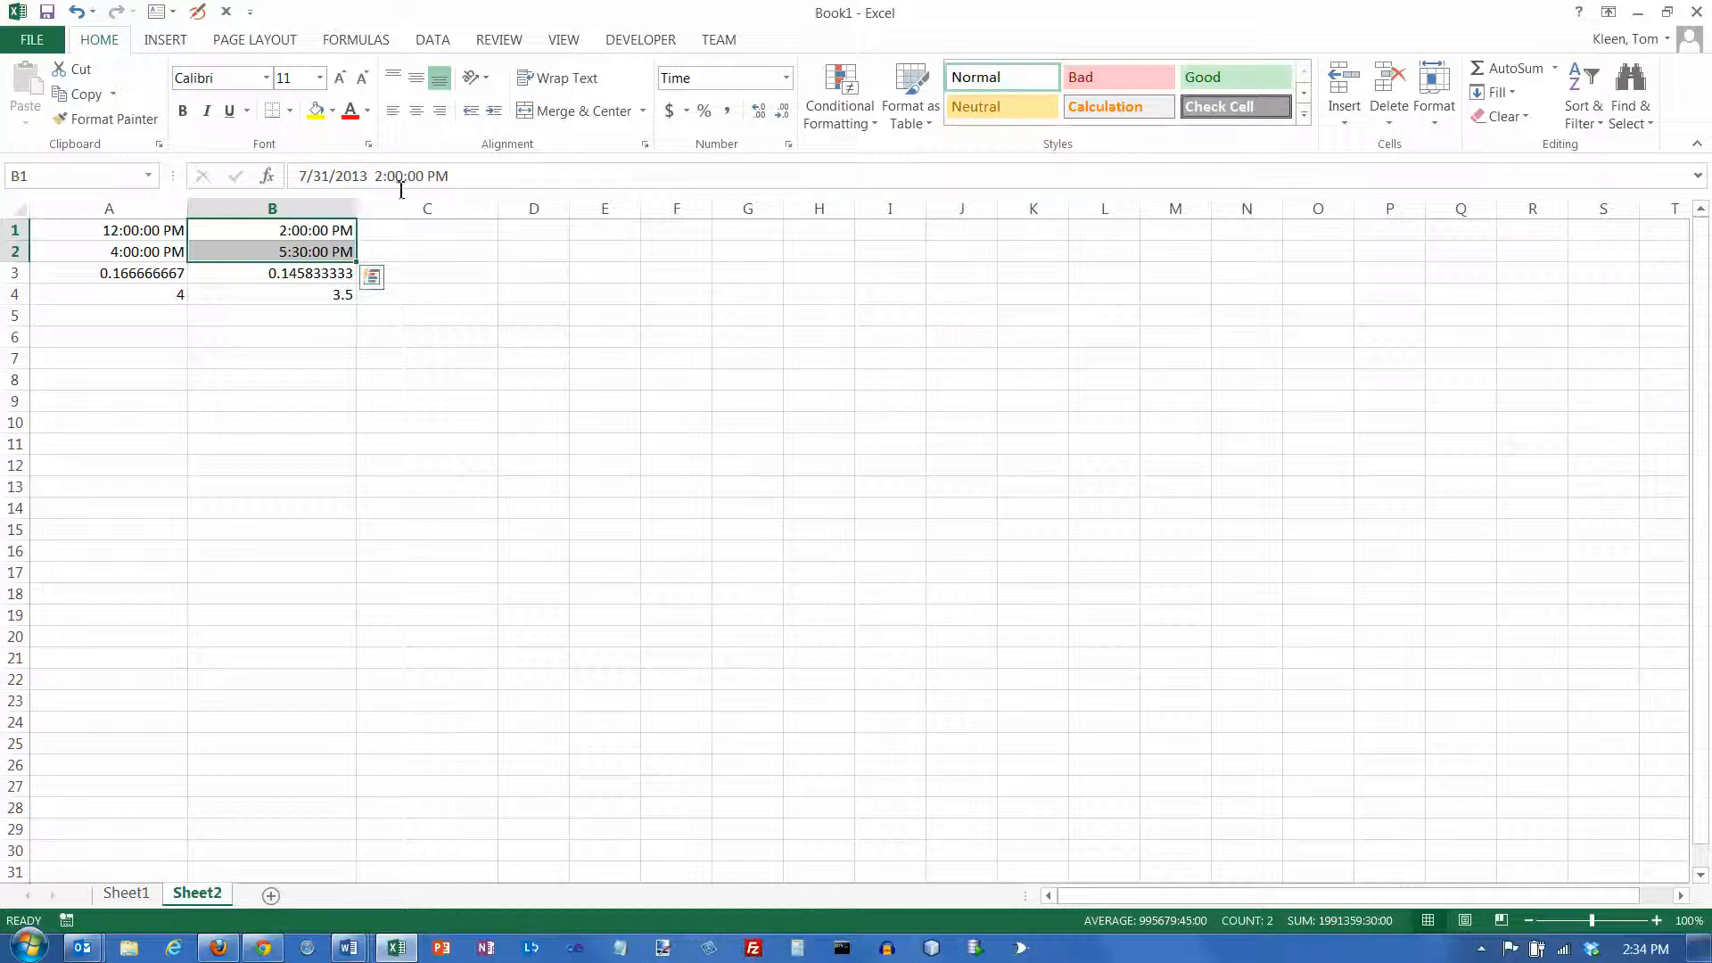
click(787, 79)
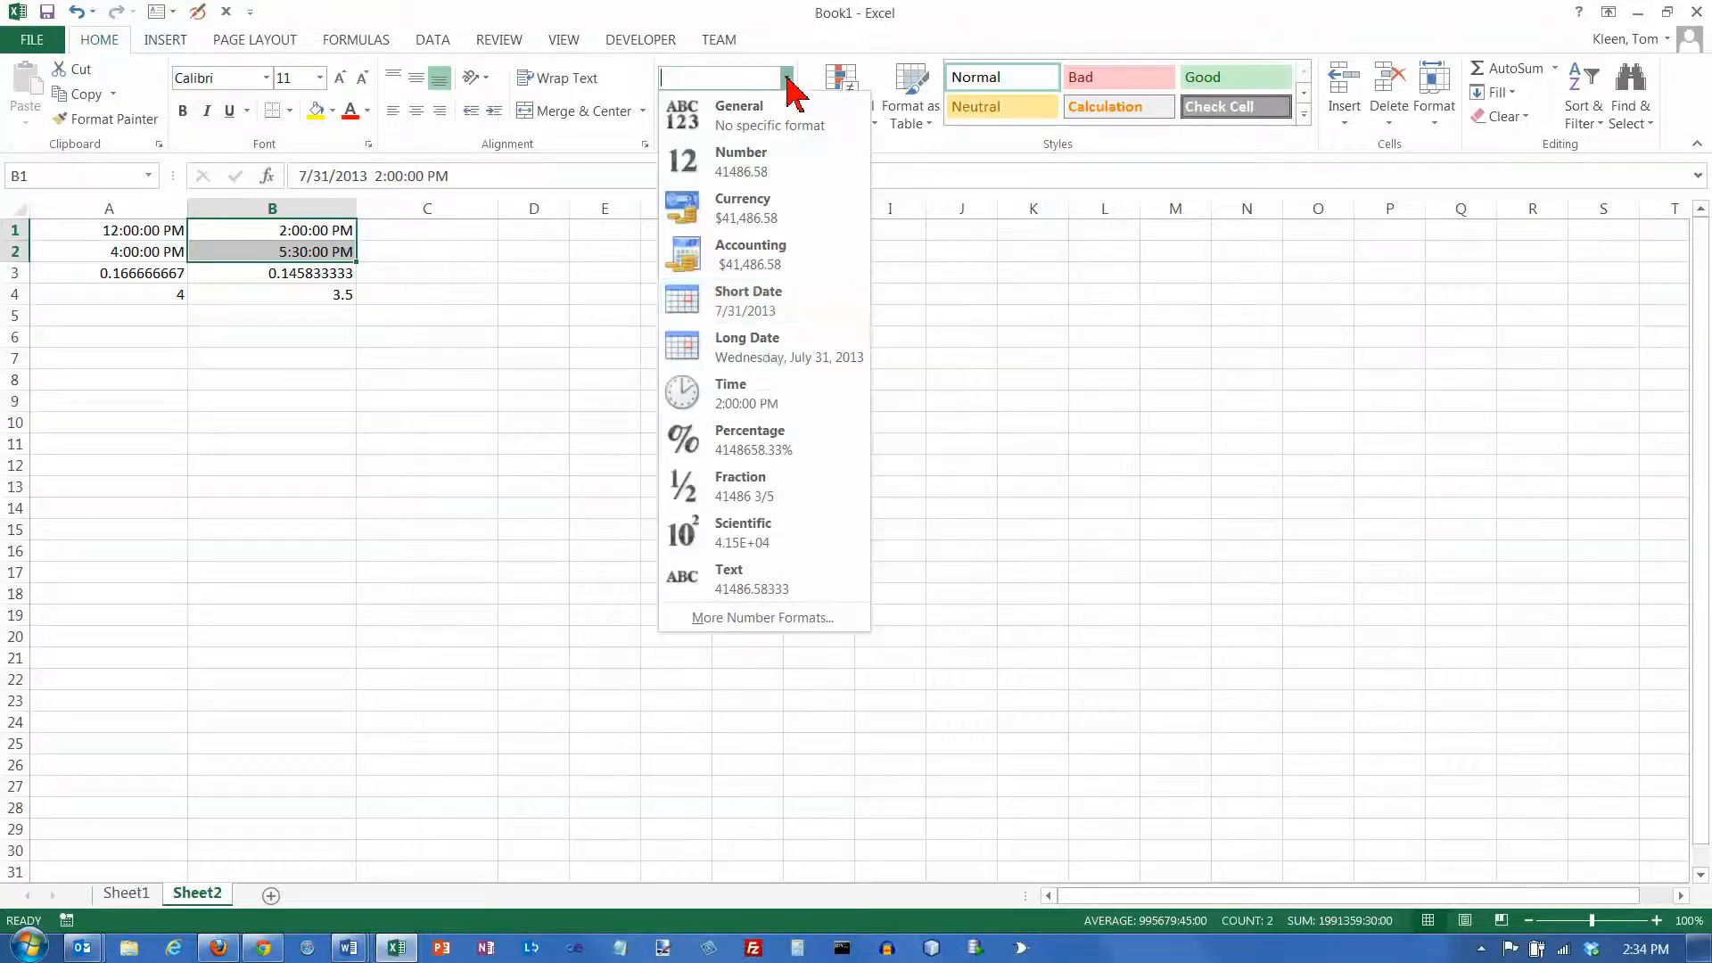
click(765, 618)
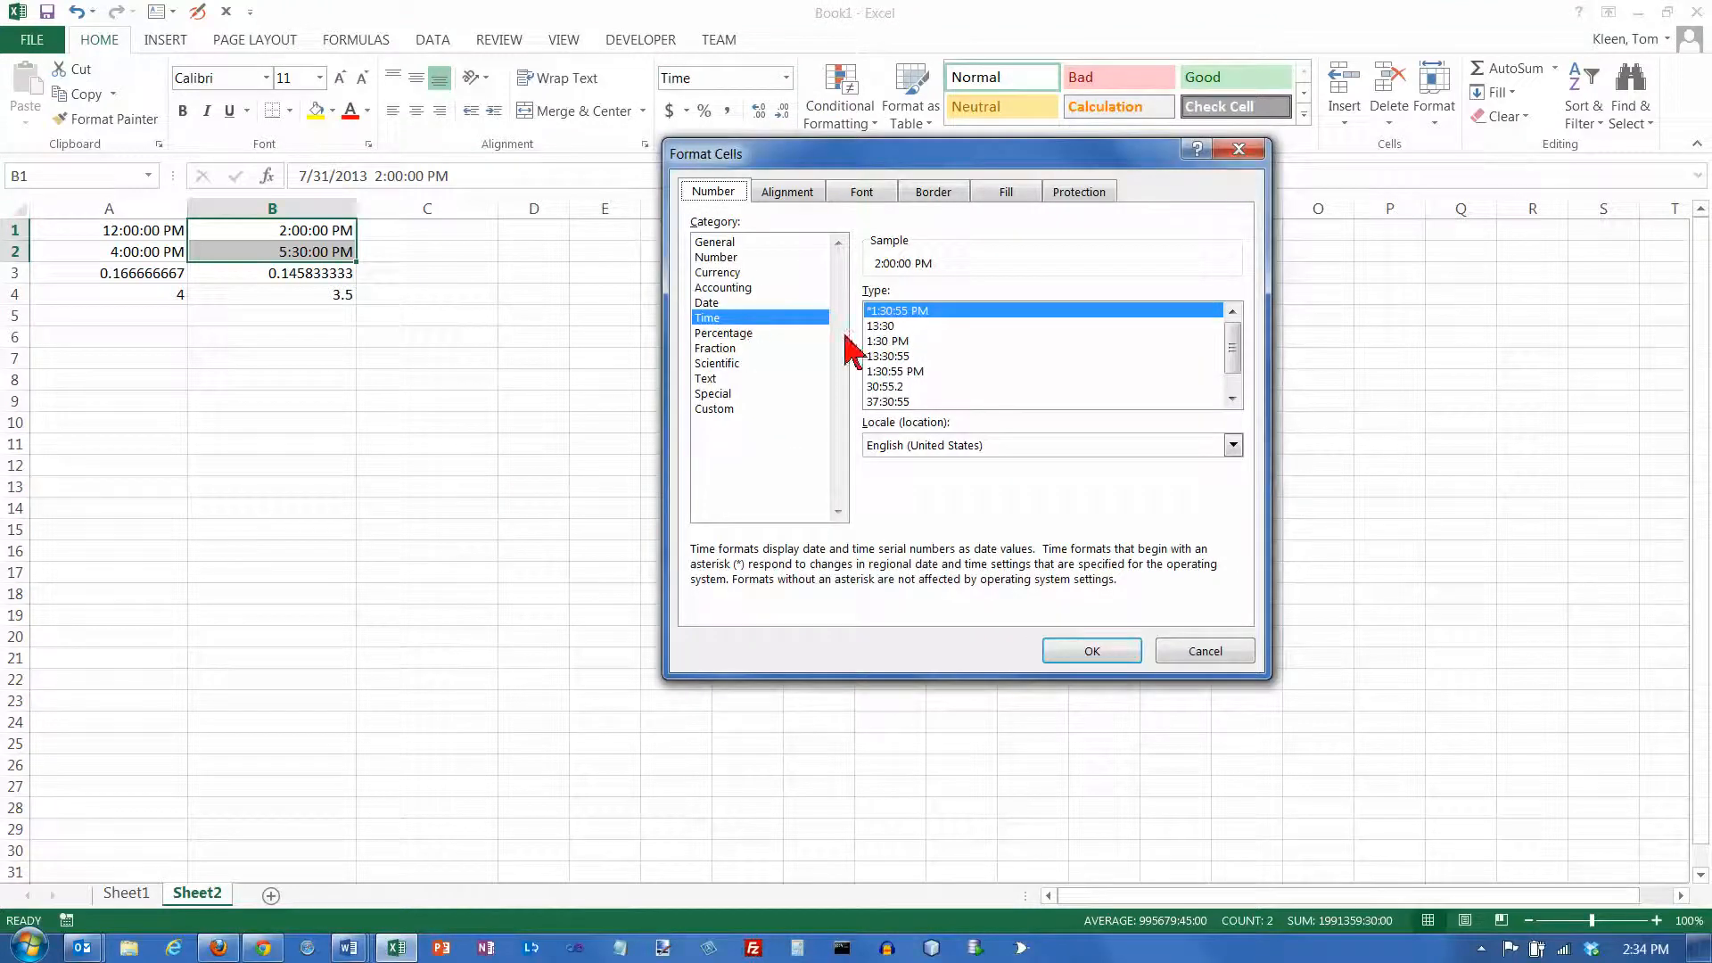
click(1233, 399)
click(1233, 398)
click(930, 386)
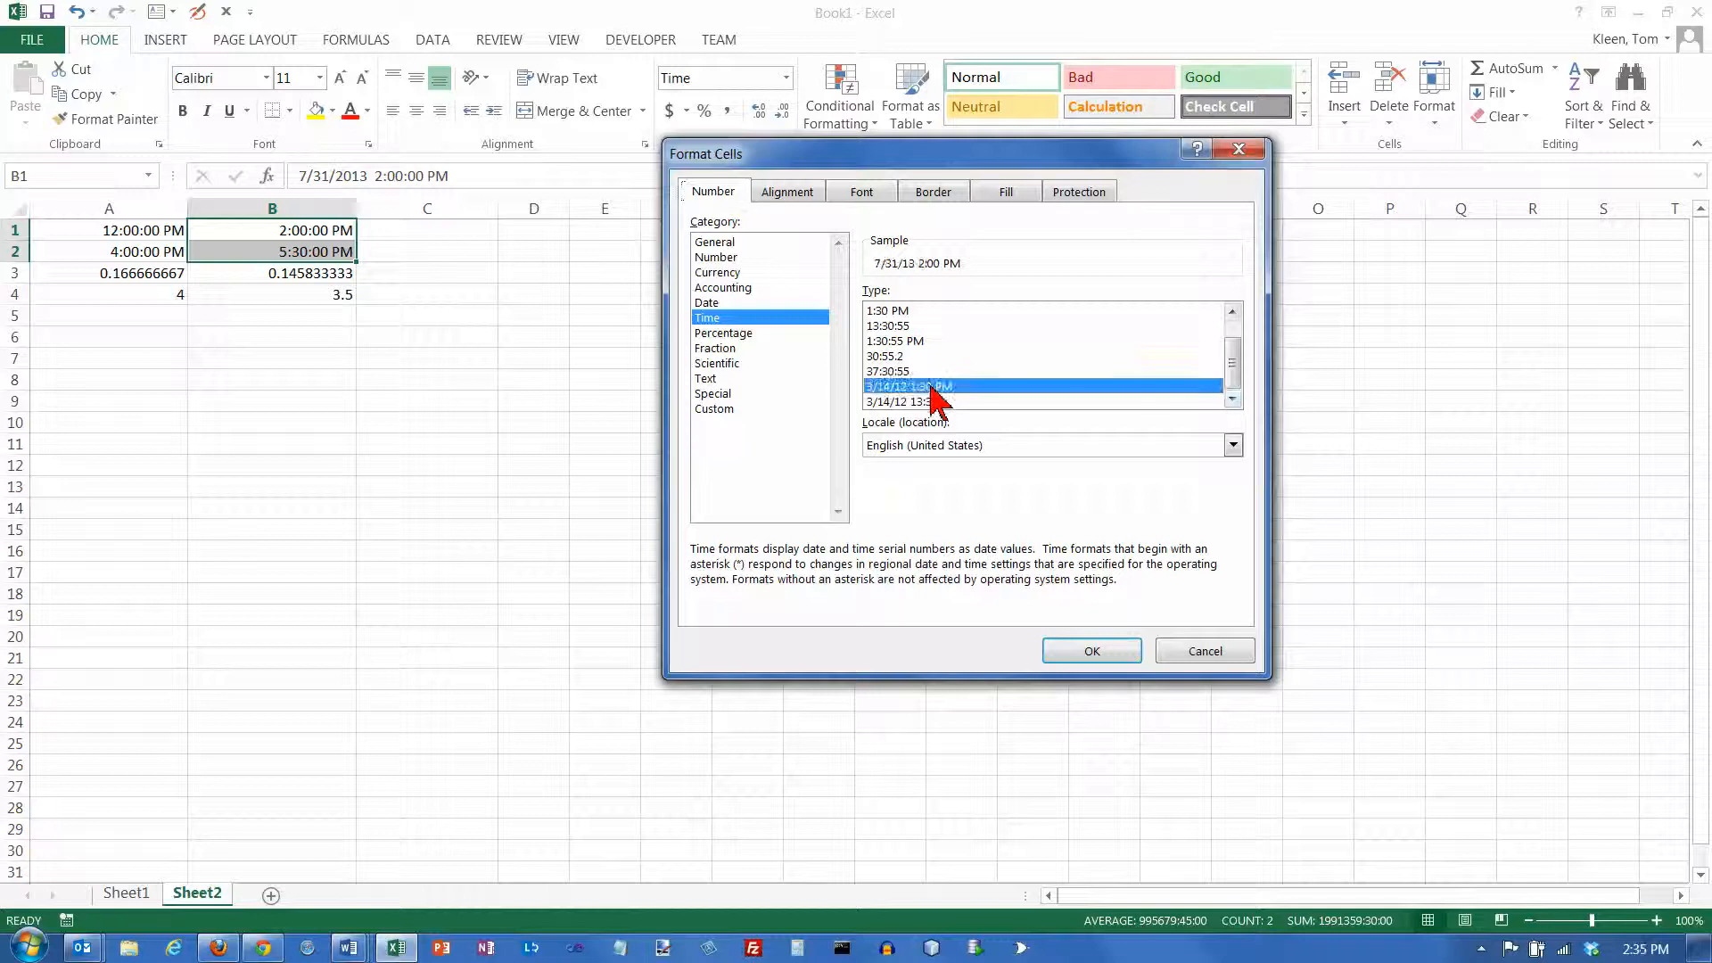
click(1094, 652)
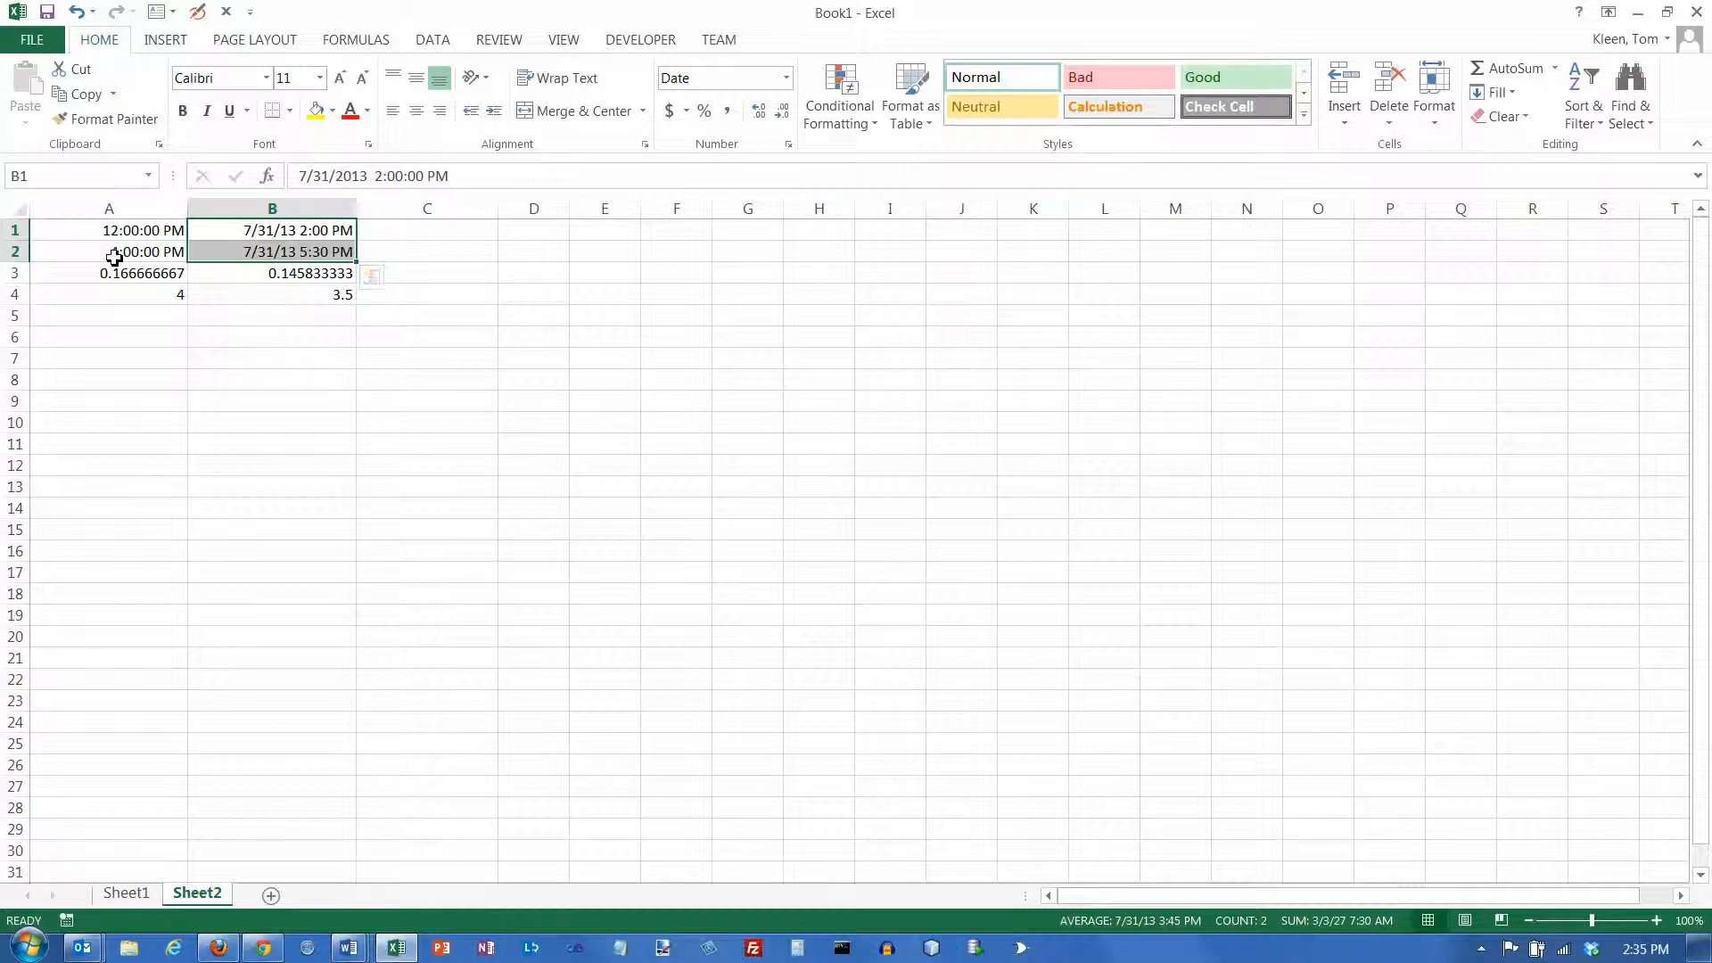
drag(123, 234, 125, 251)
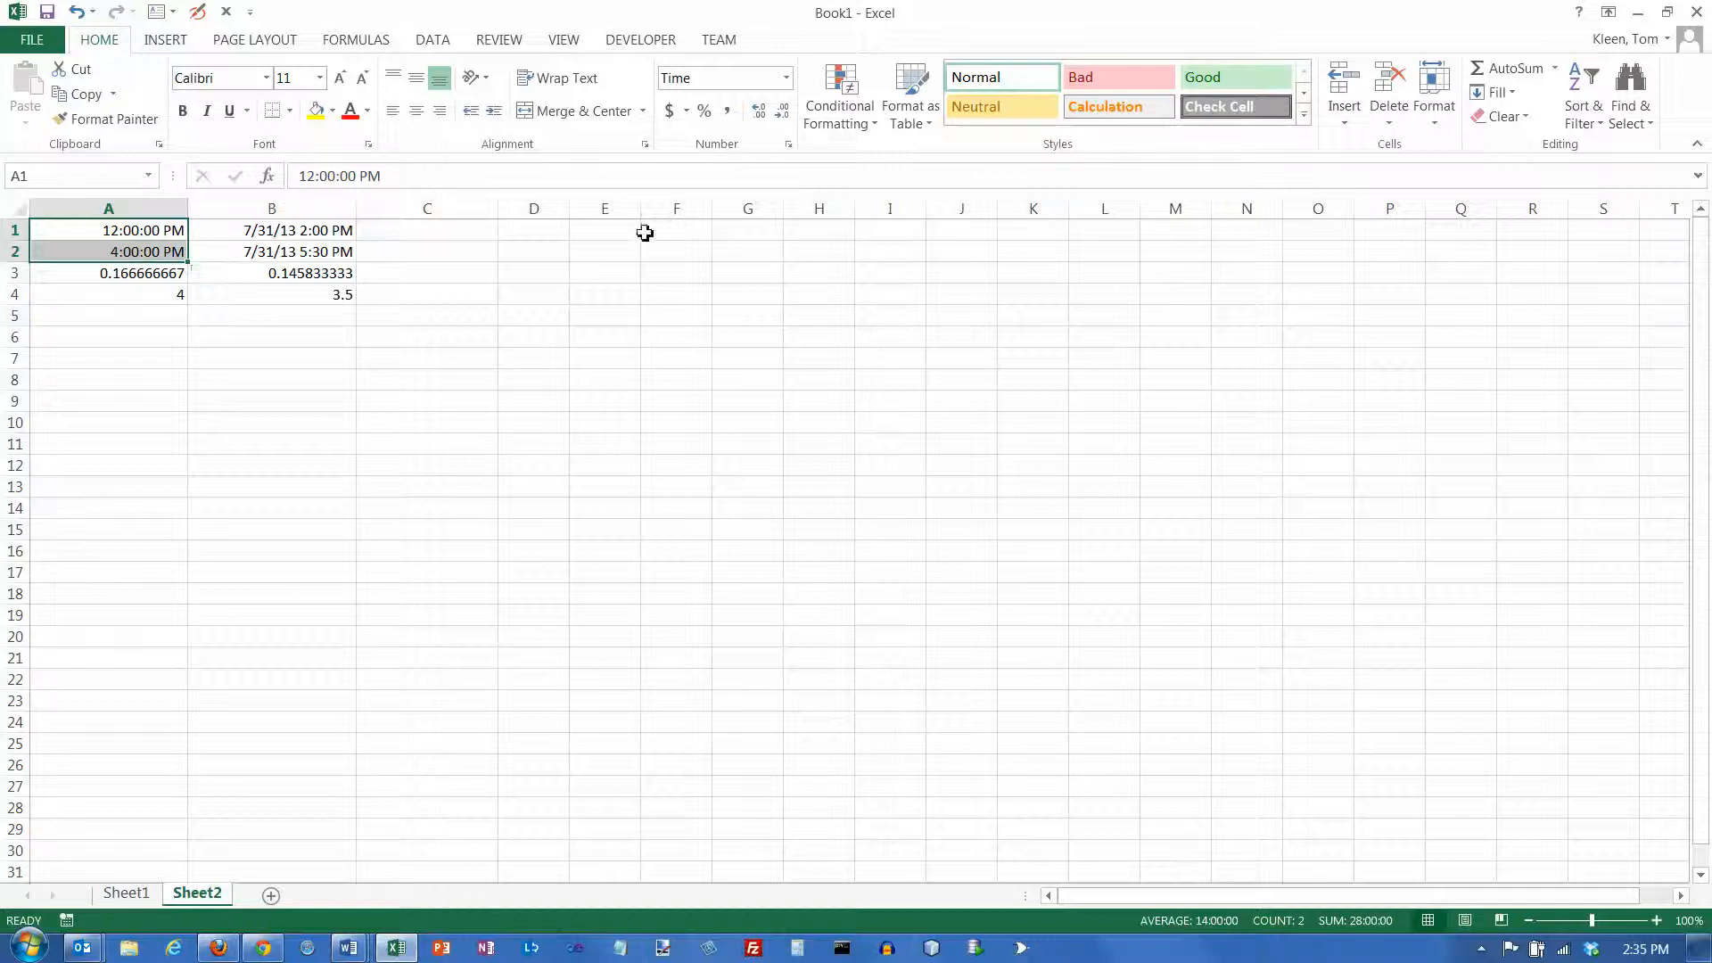
click(786, 78)
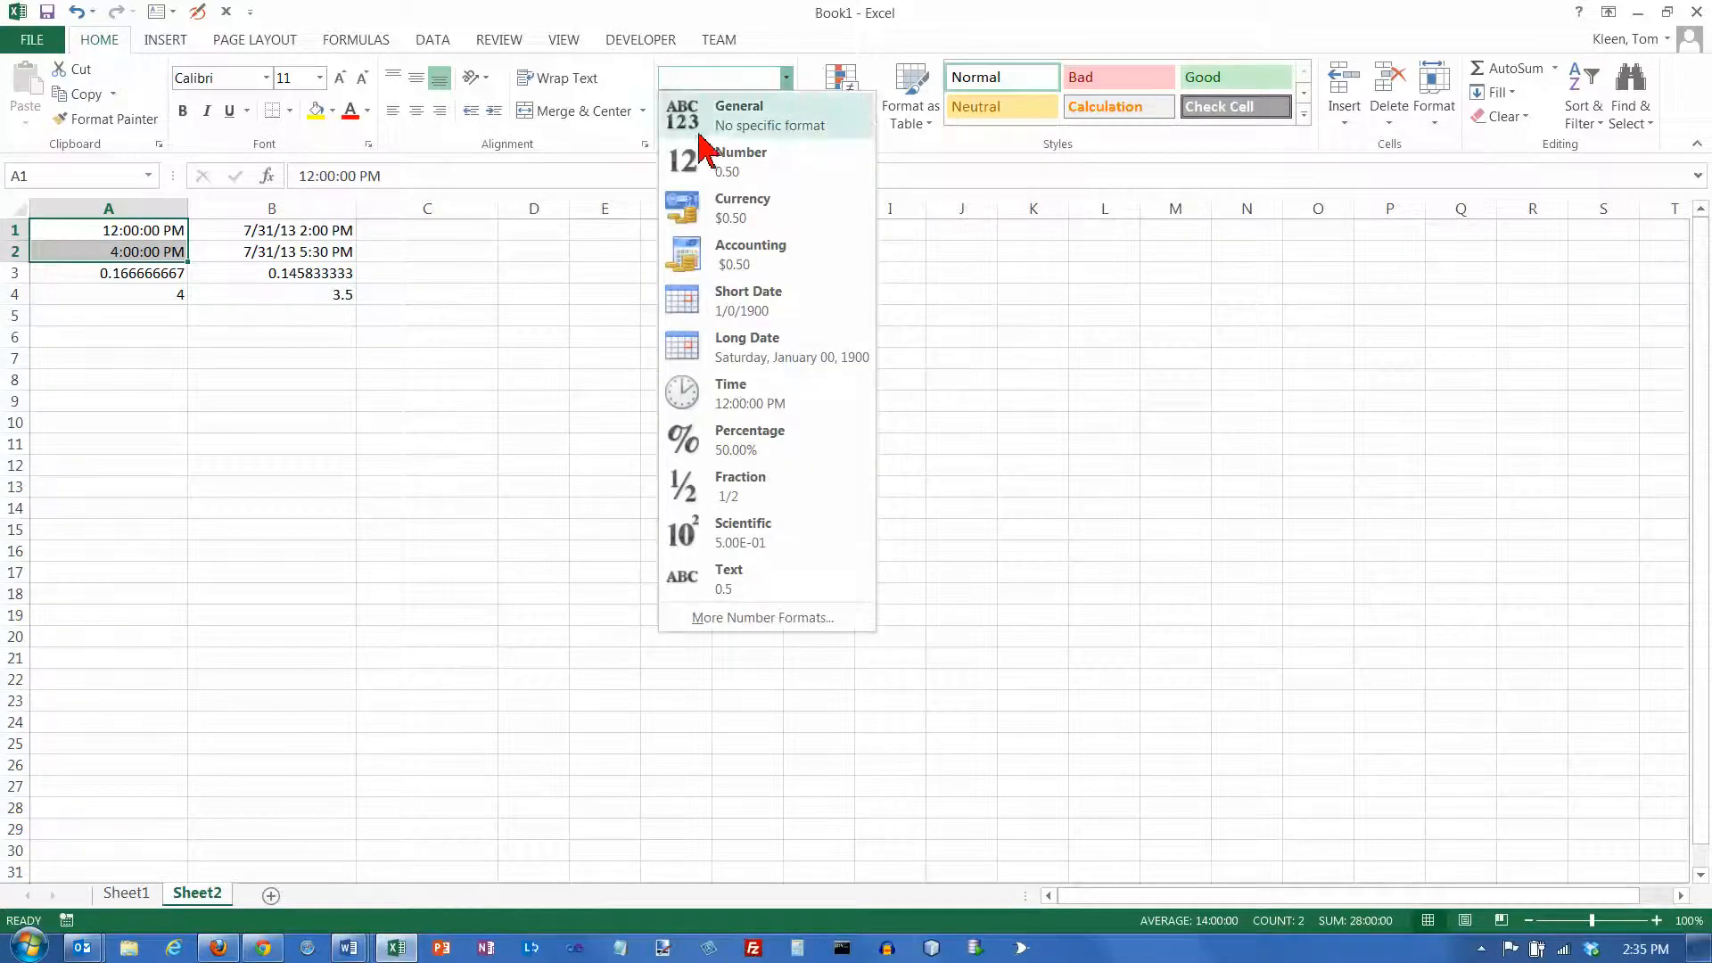
click(312, 234)
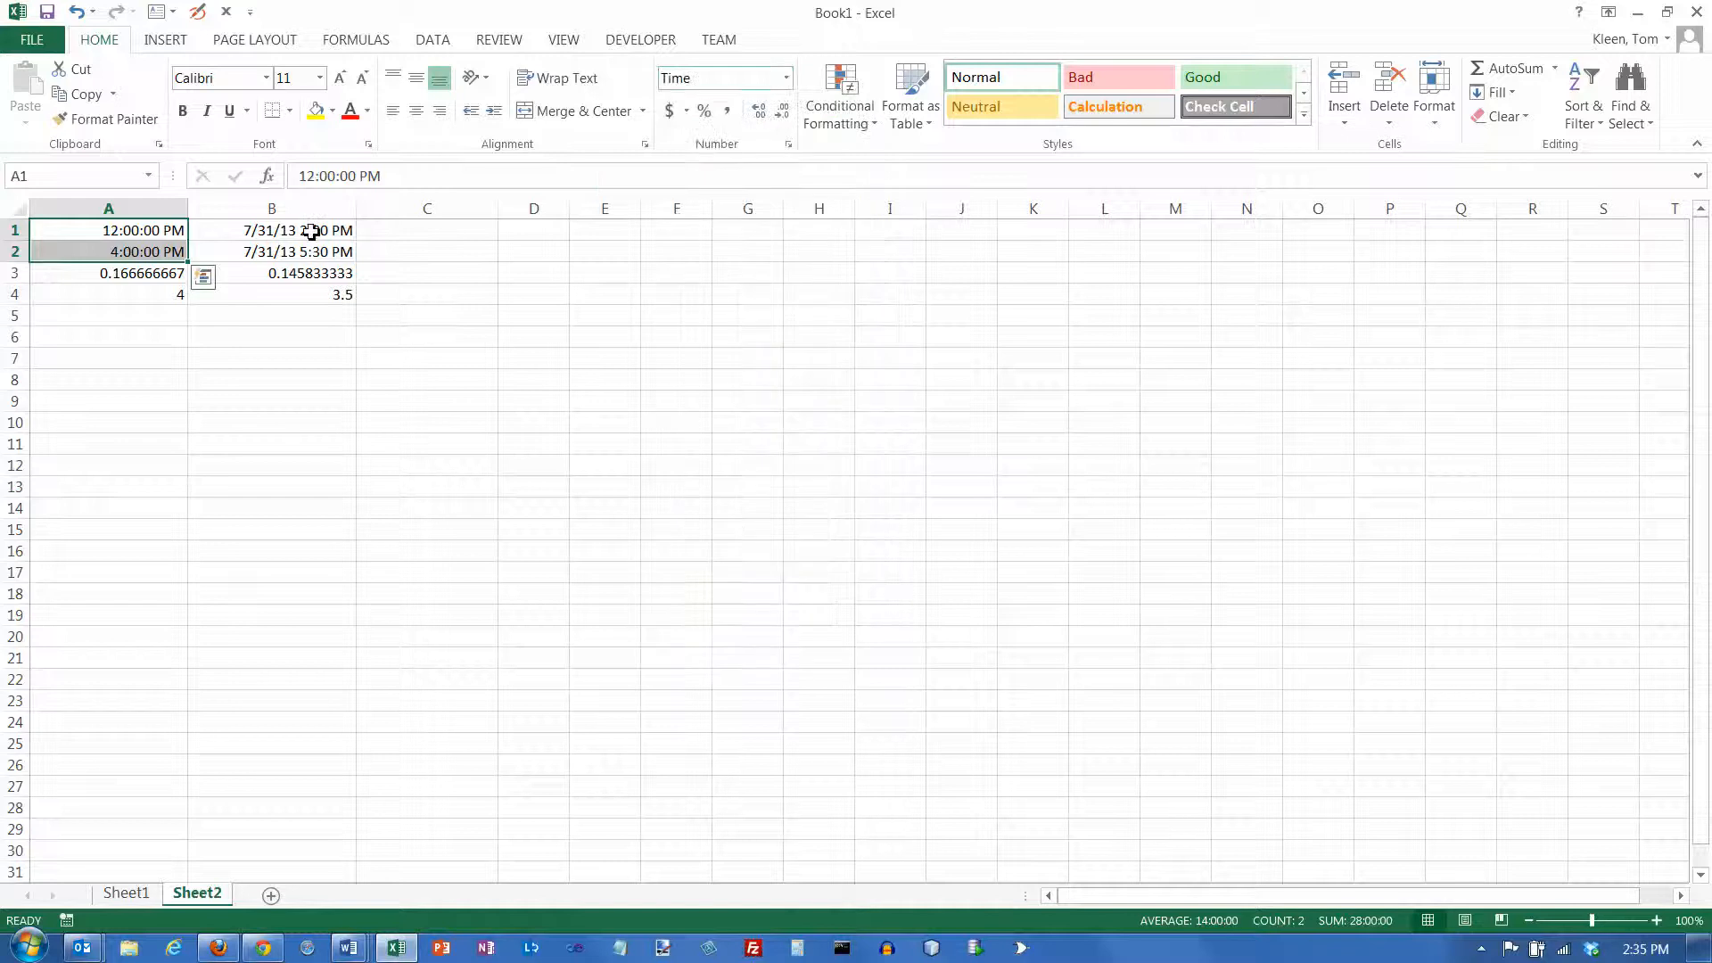
Copy B1's date-time format onto A1:A2 with Format Painter and compare the stored values in columns A and B
click(312, 233)
click(133, 123)
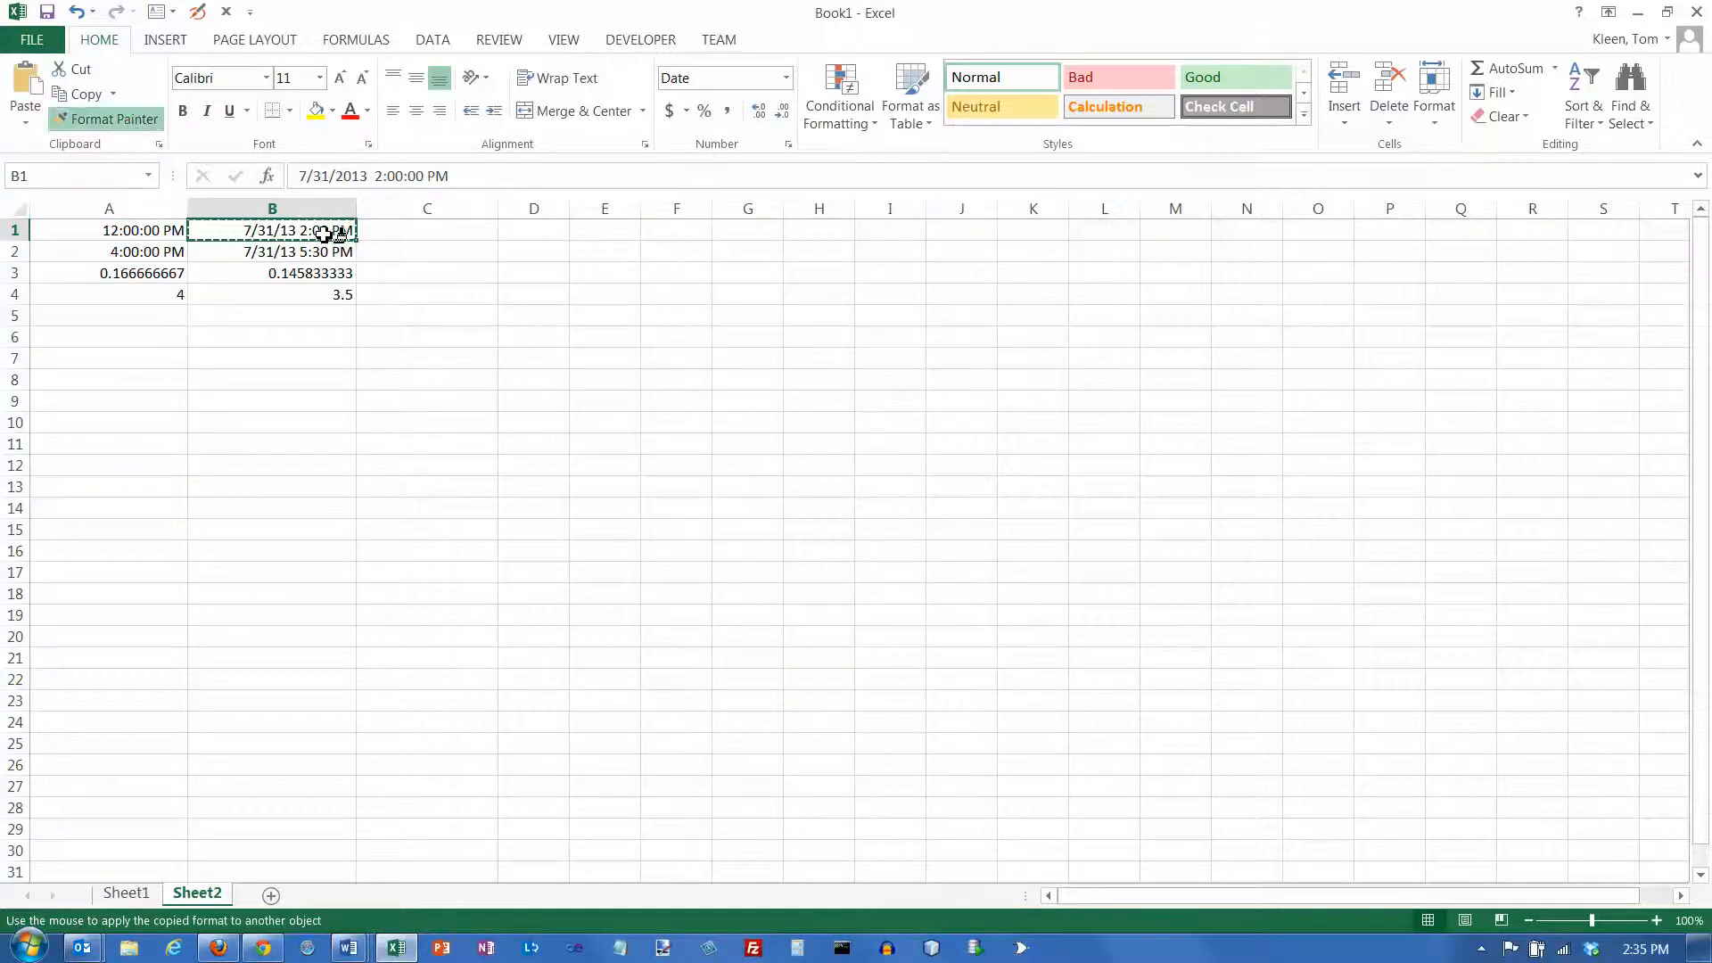
drag(140, 233, 140, 253)
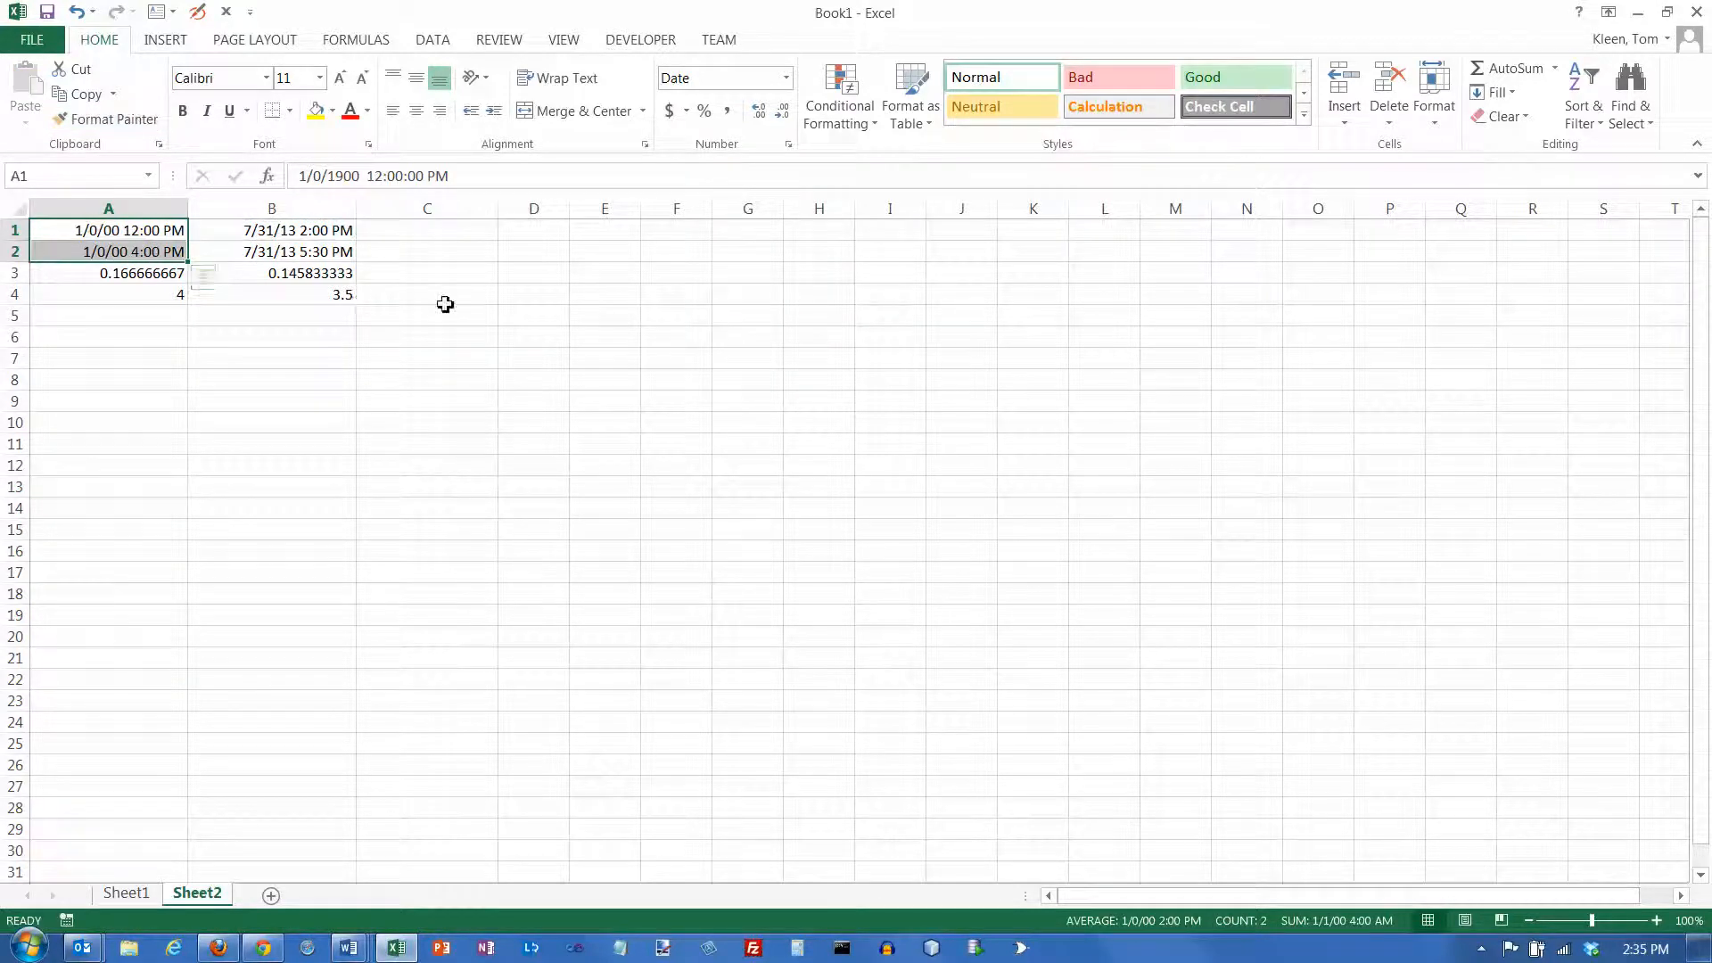
click(312, 233)
click(308, 253)
click(121, 237)
Apply the General number format to cell A2 and to cell A1
click(123, 254)
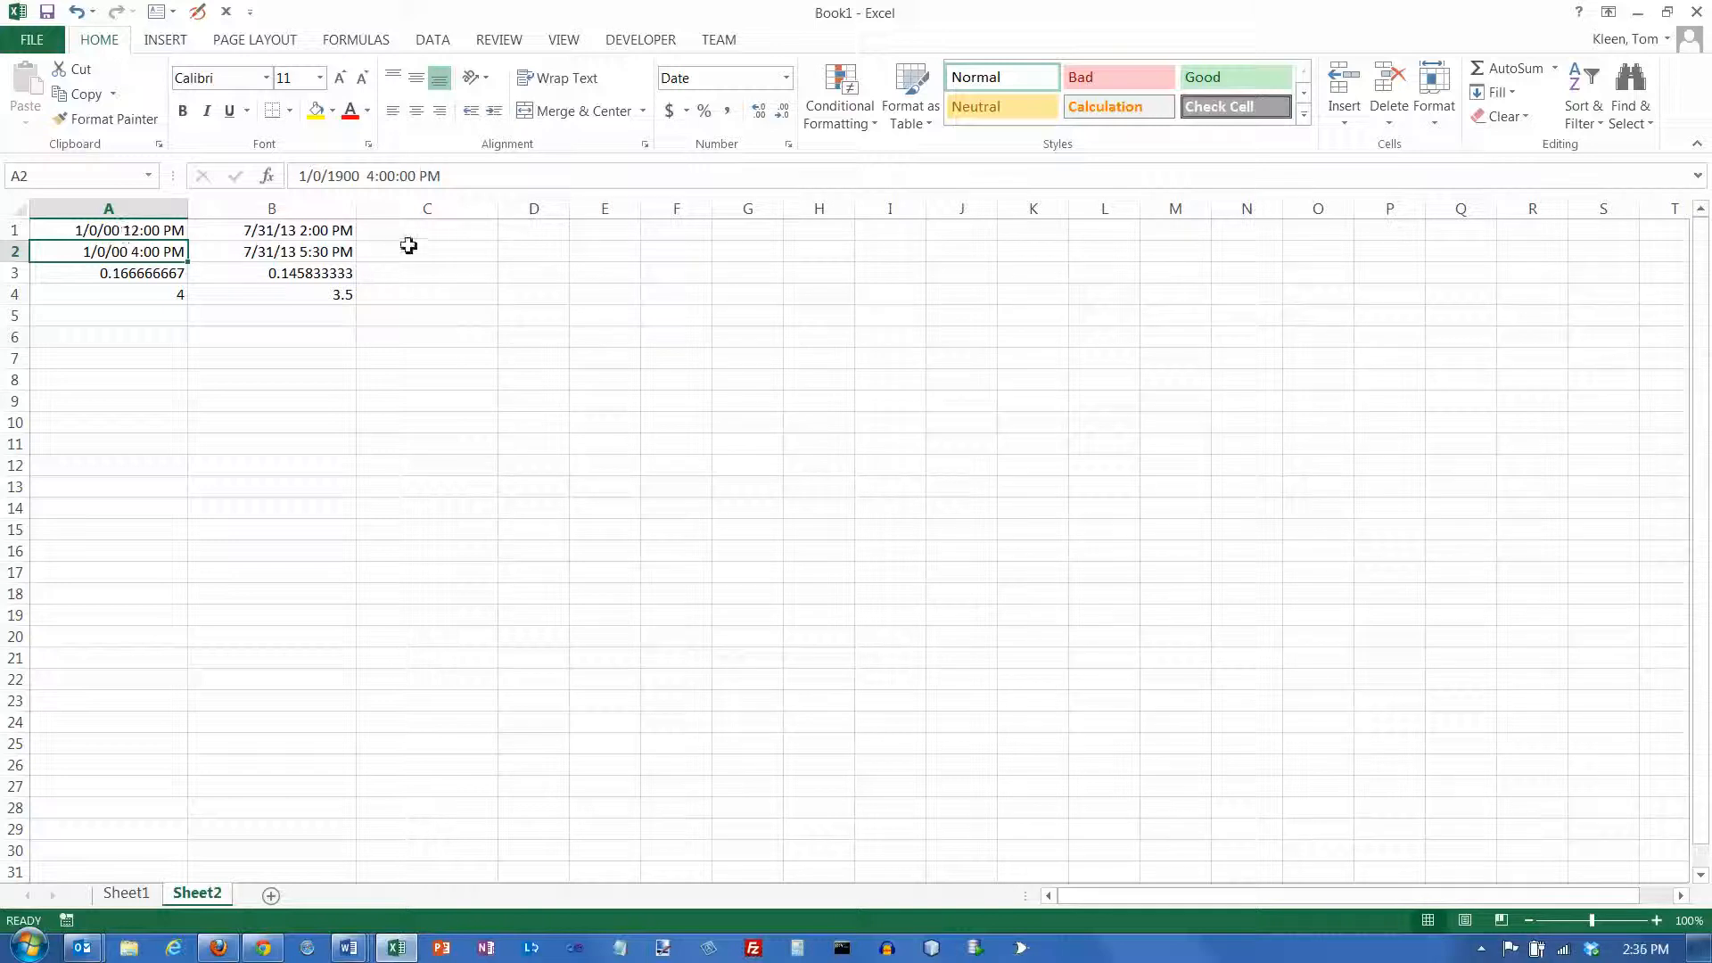
click(785, 79)
click(764, 115)
click(174, 229)
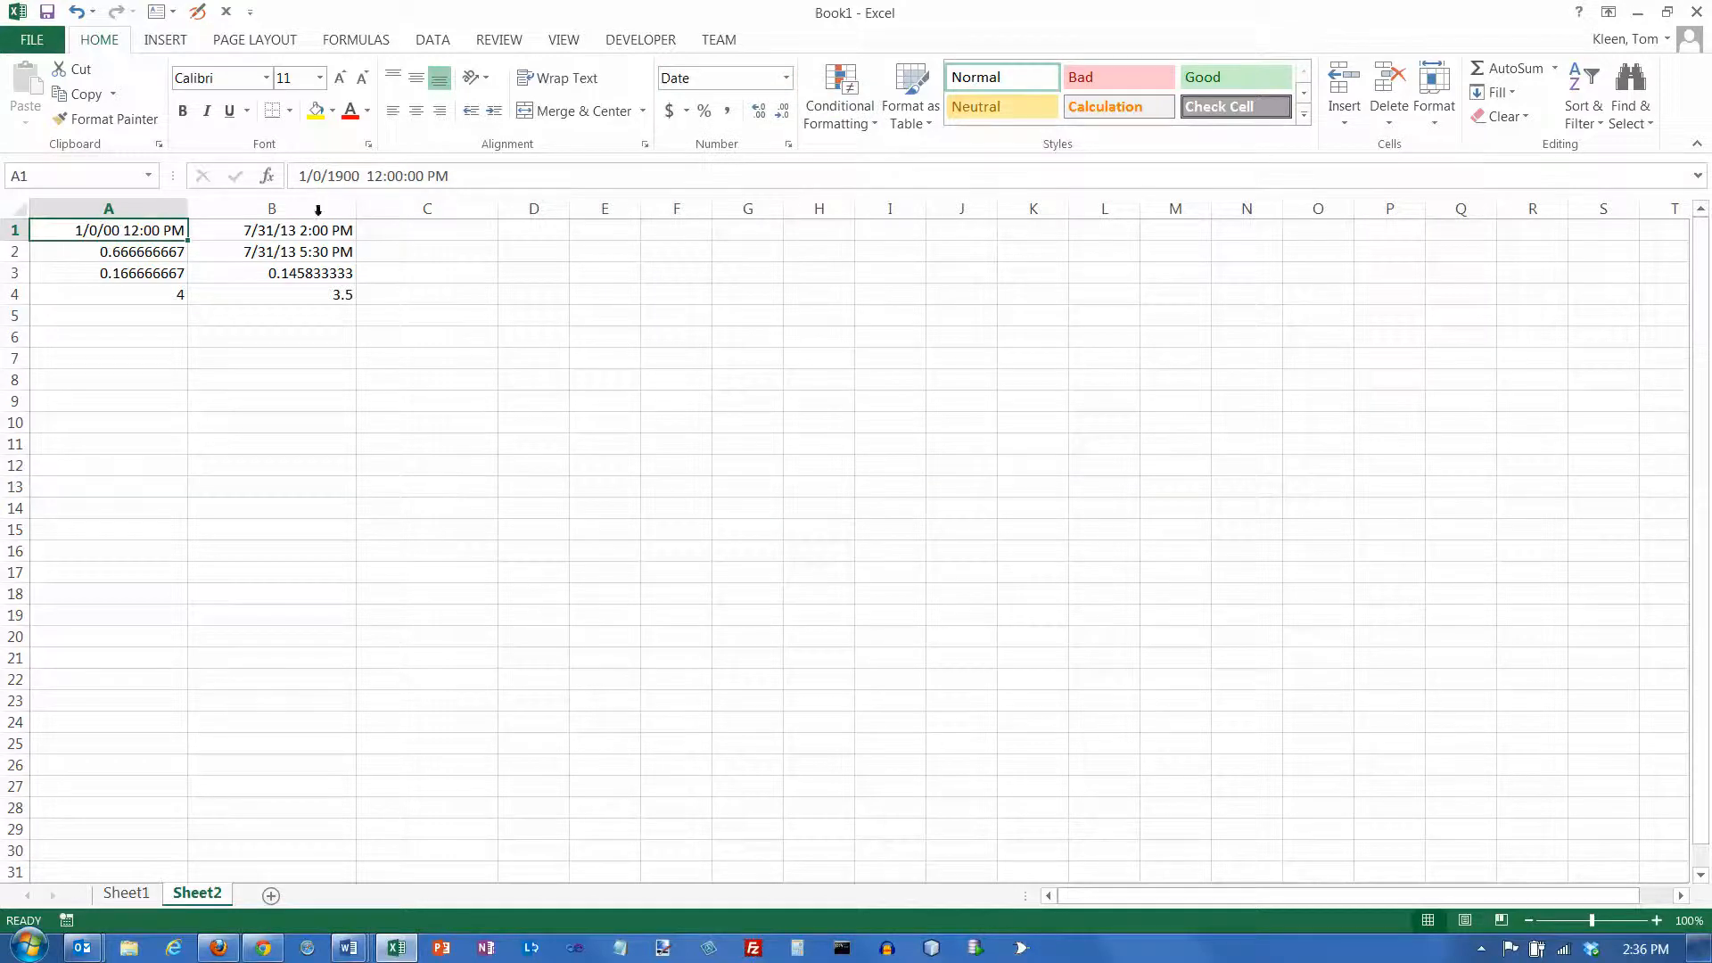
click(787, 78)
click(758, 117)
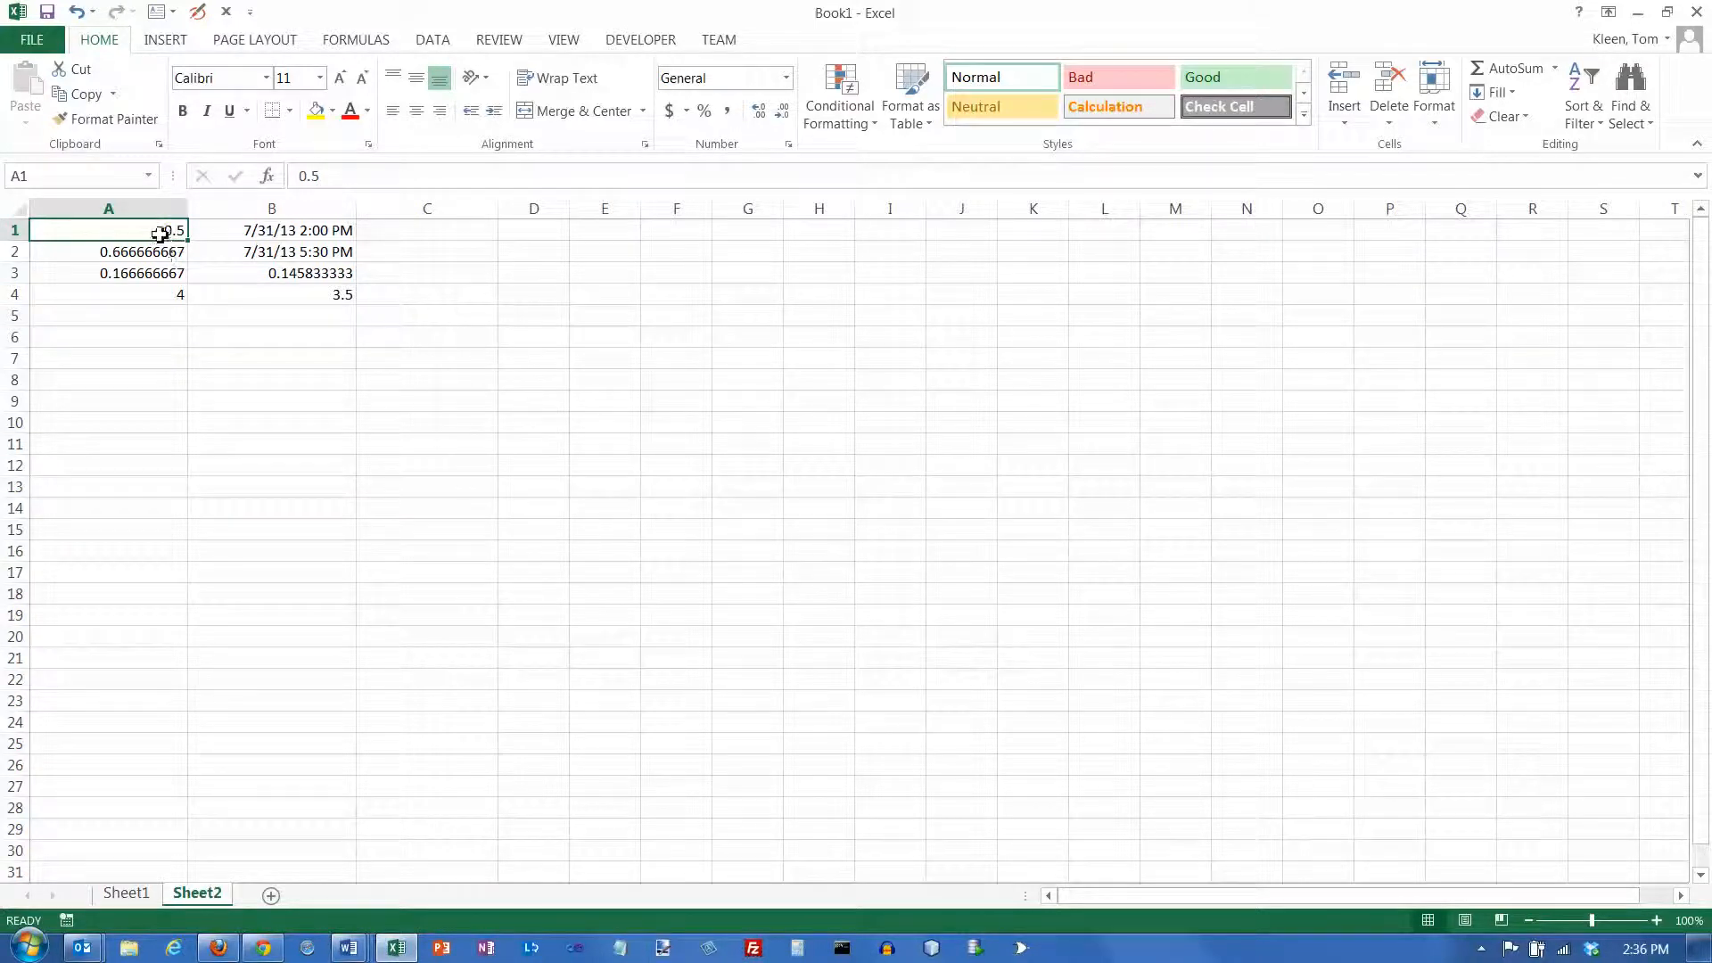
Apply the Time number format to cells A1:A2
drag(164, 227, 168, 250)
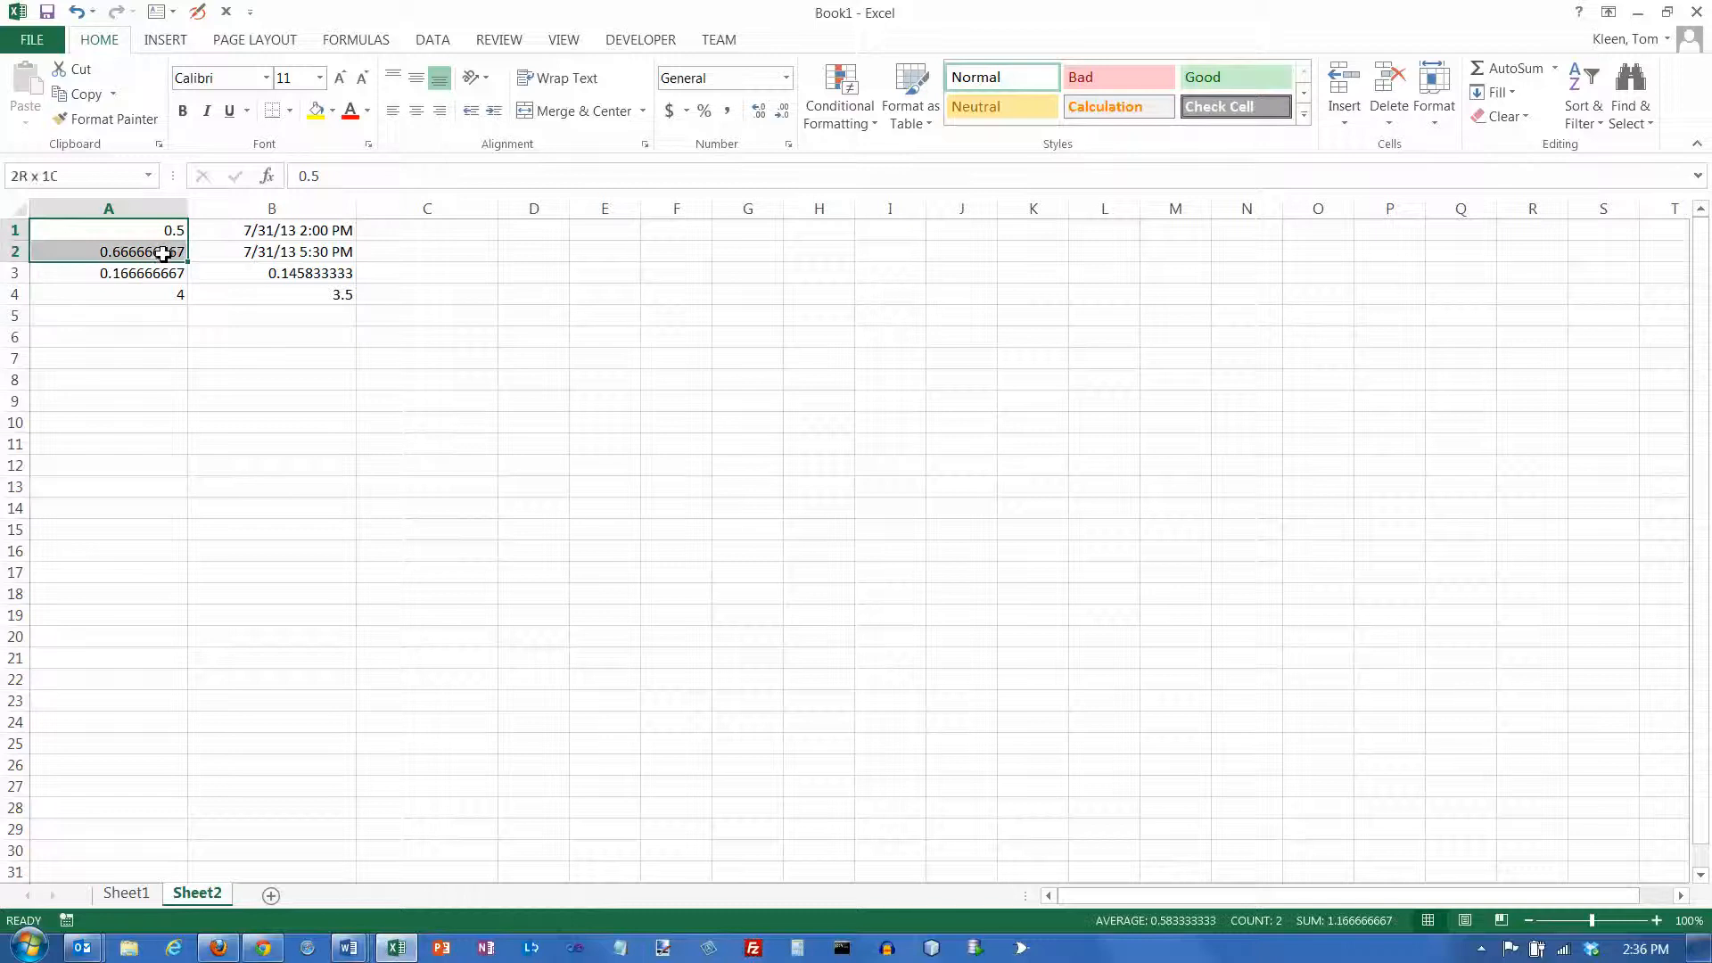
click(786, 78)
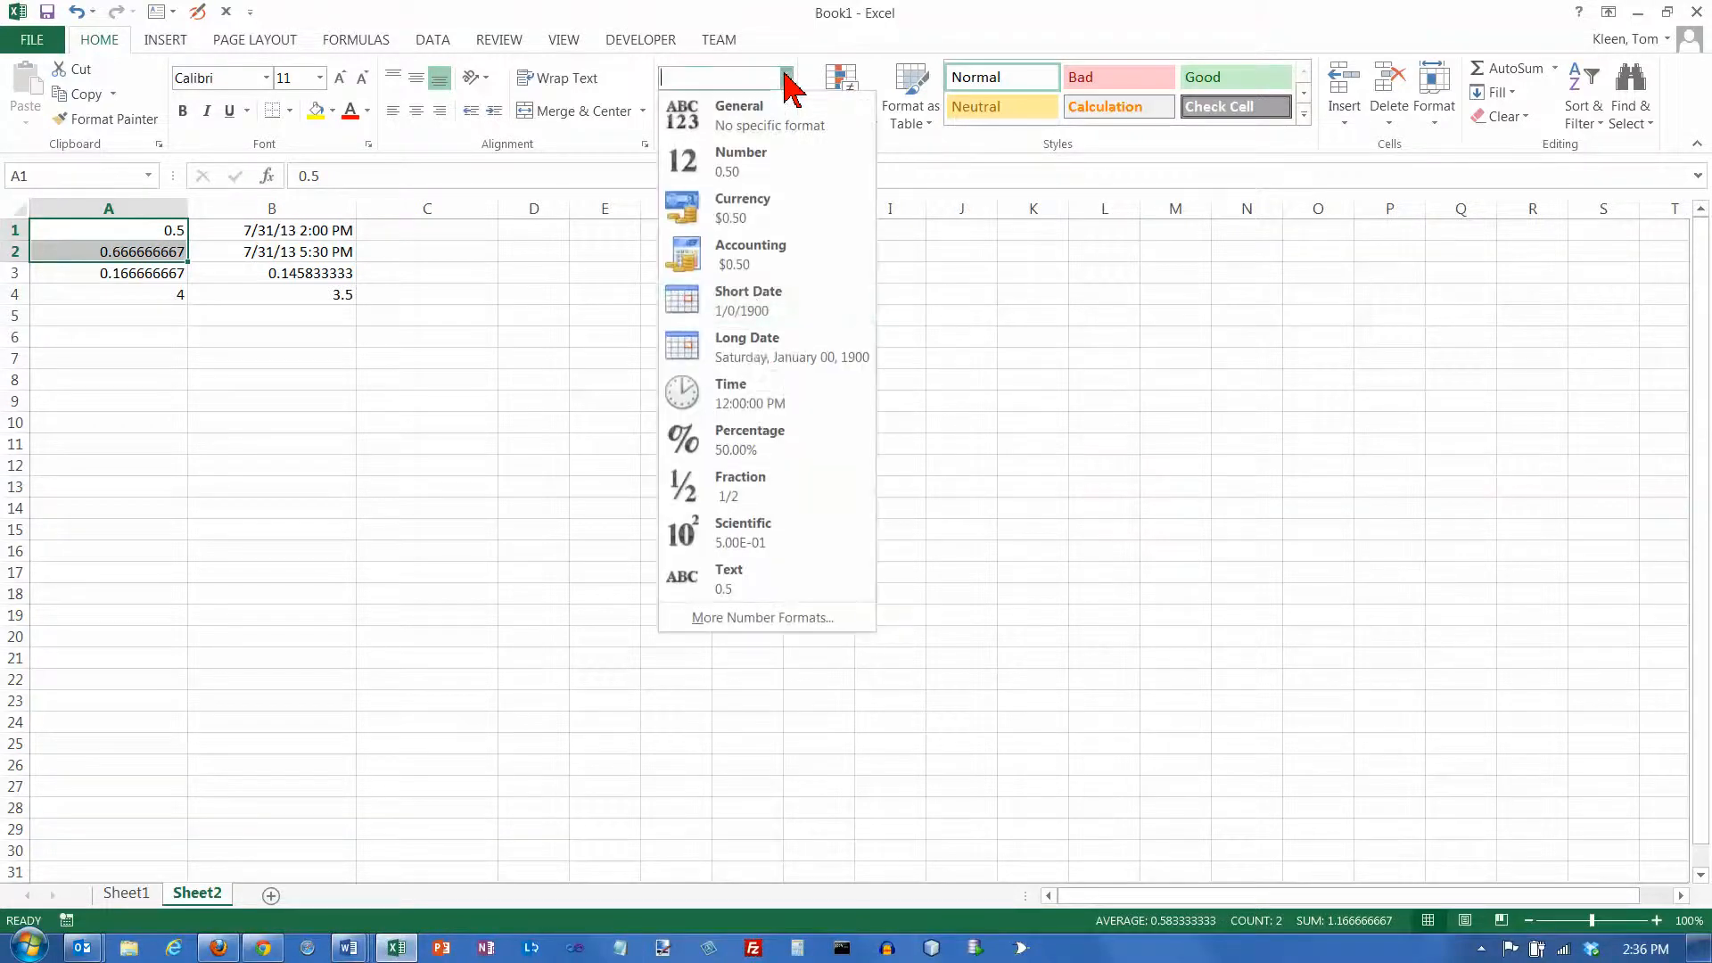
click(747, 406)
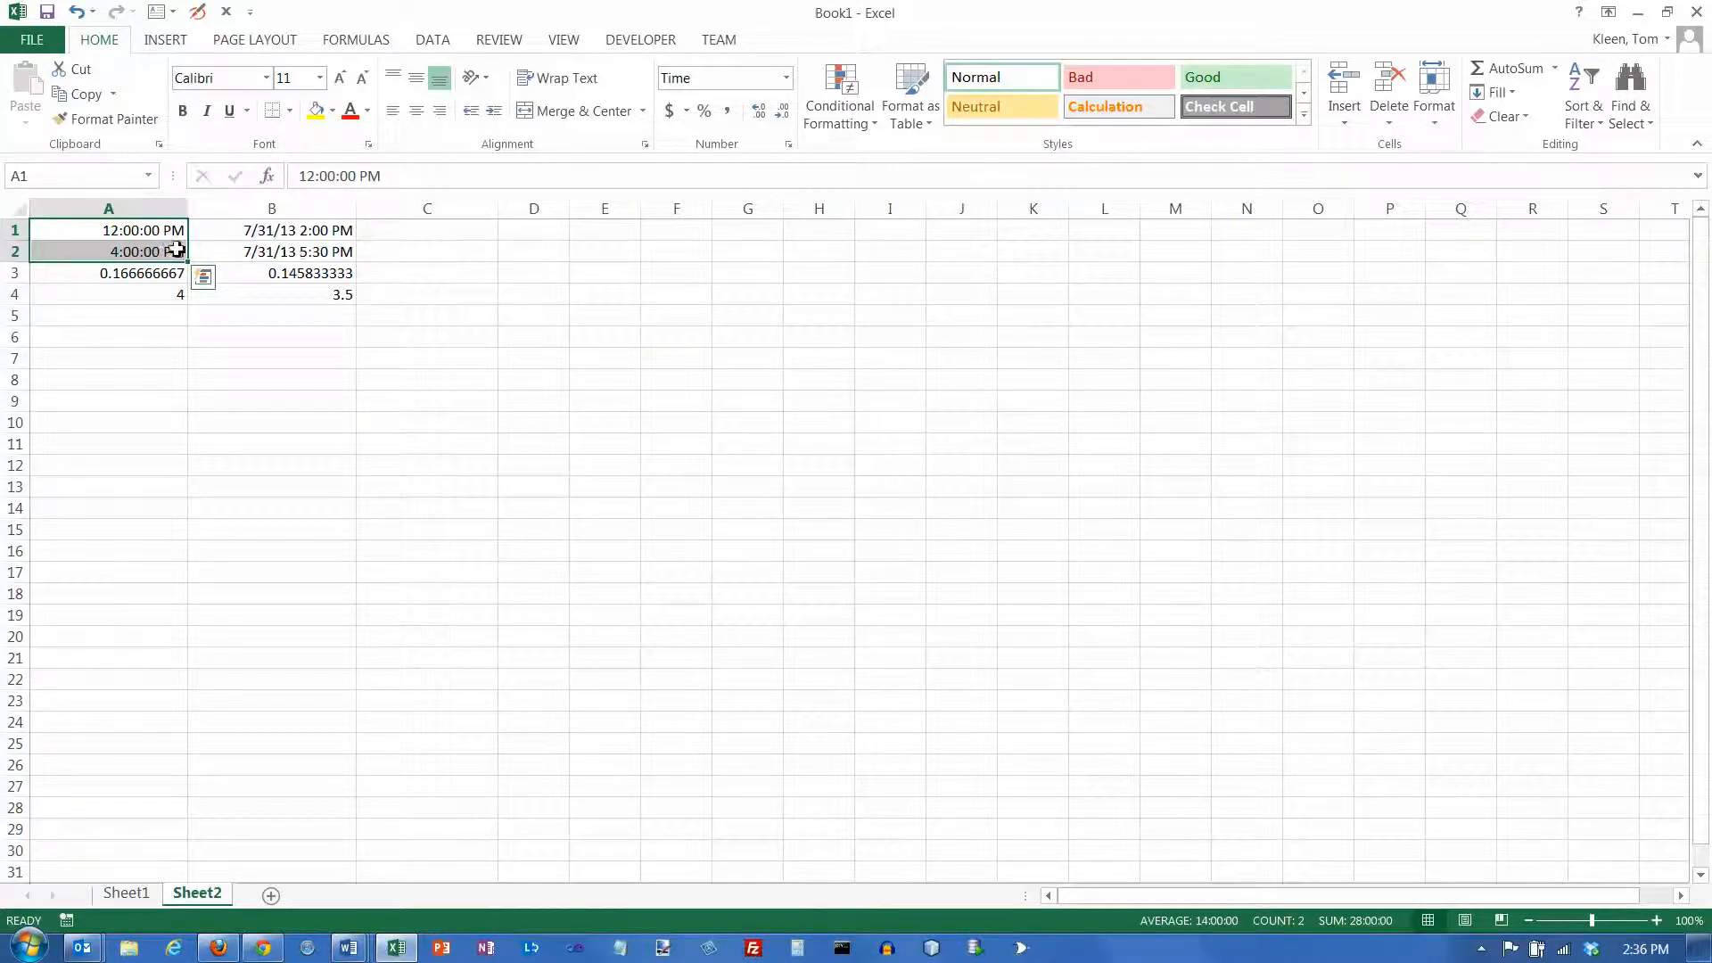
Compare the stored contents of the time-only cells A1 and A2 with the date-time in B1
click(133, 256)
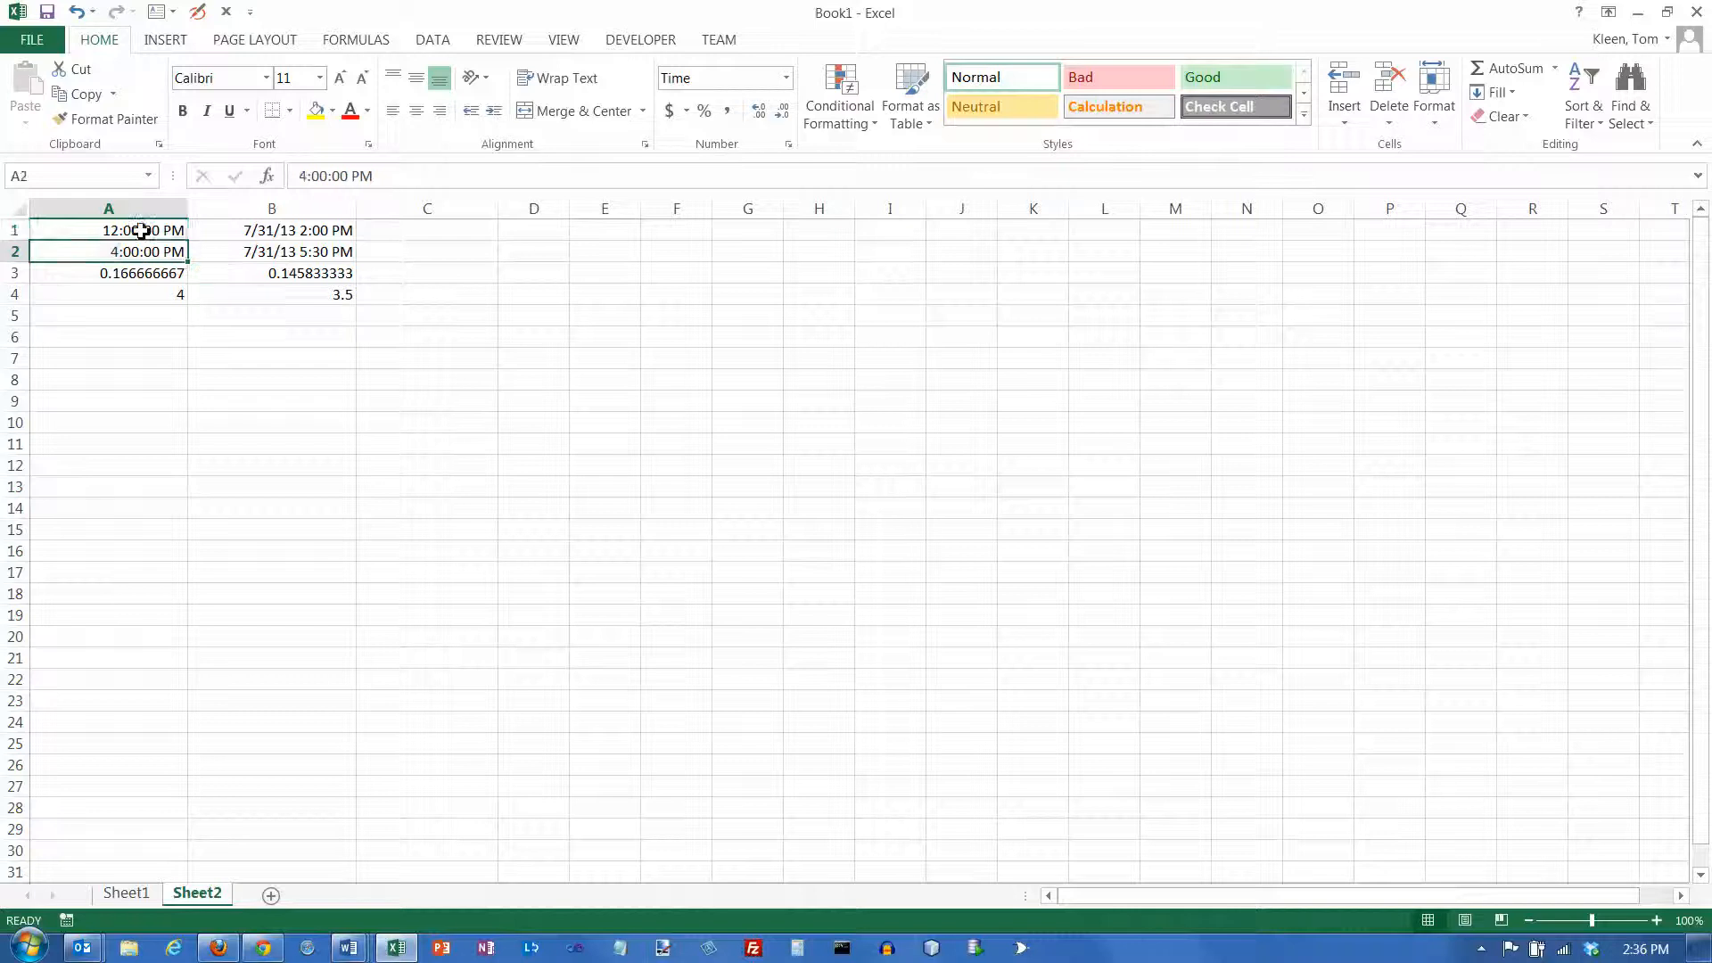
click(141, 230)
click(141, 252)
click(290, 233)
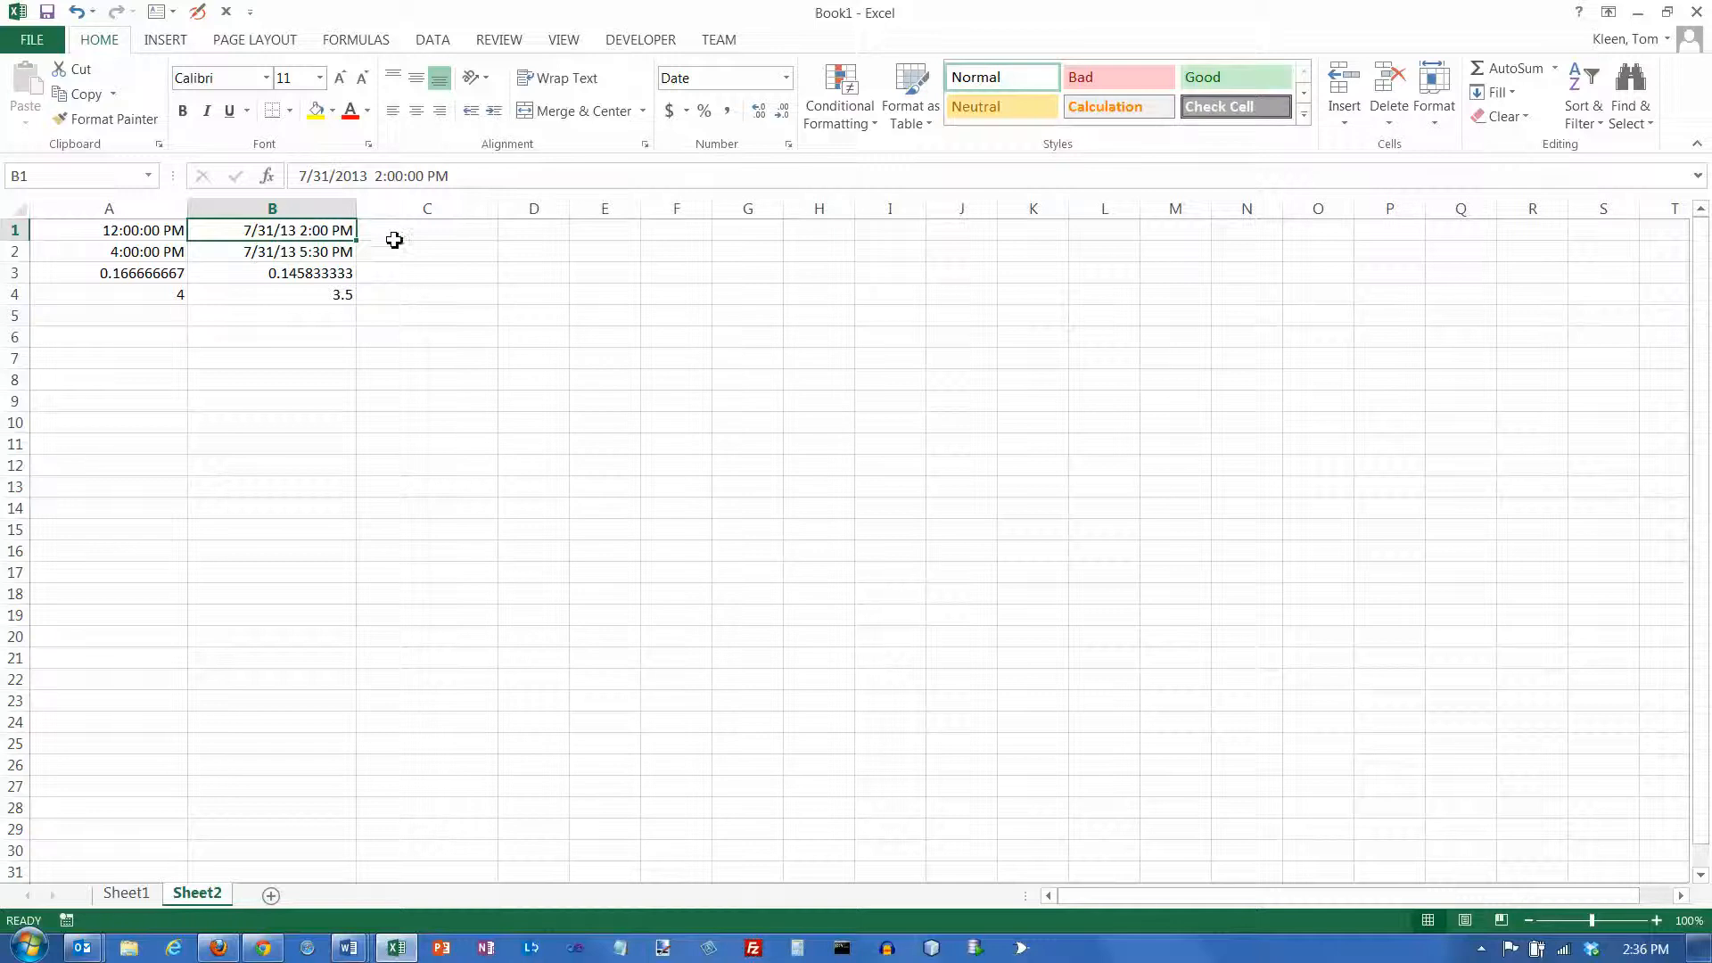
Enter the start time 11:00 pm in cell C1 and the end time 7:00 am in cell C2
click(437, 234)
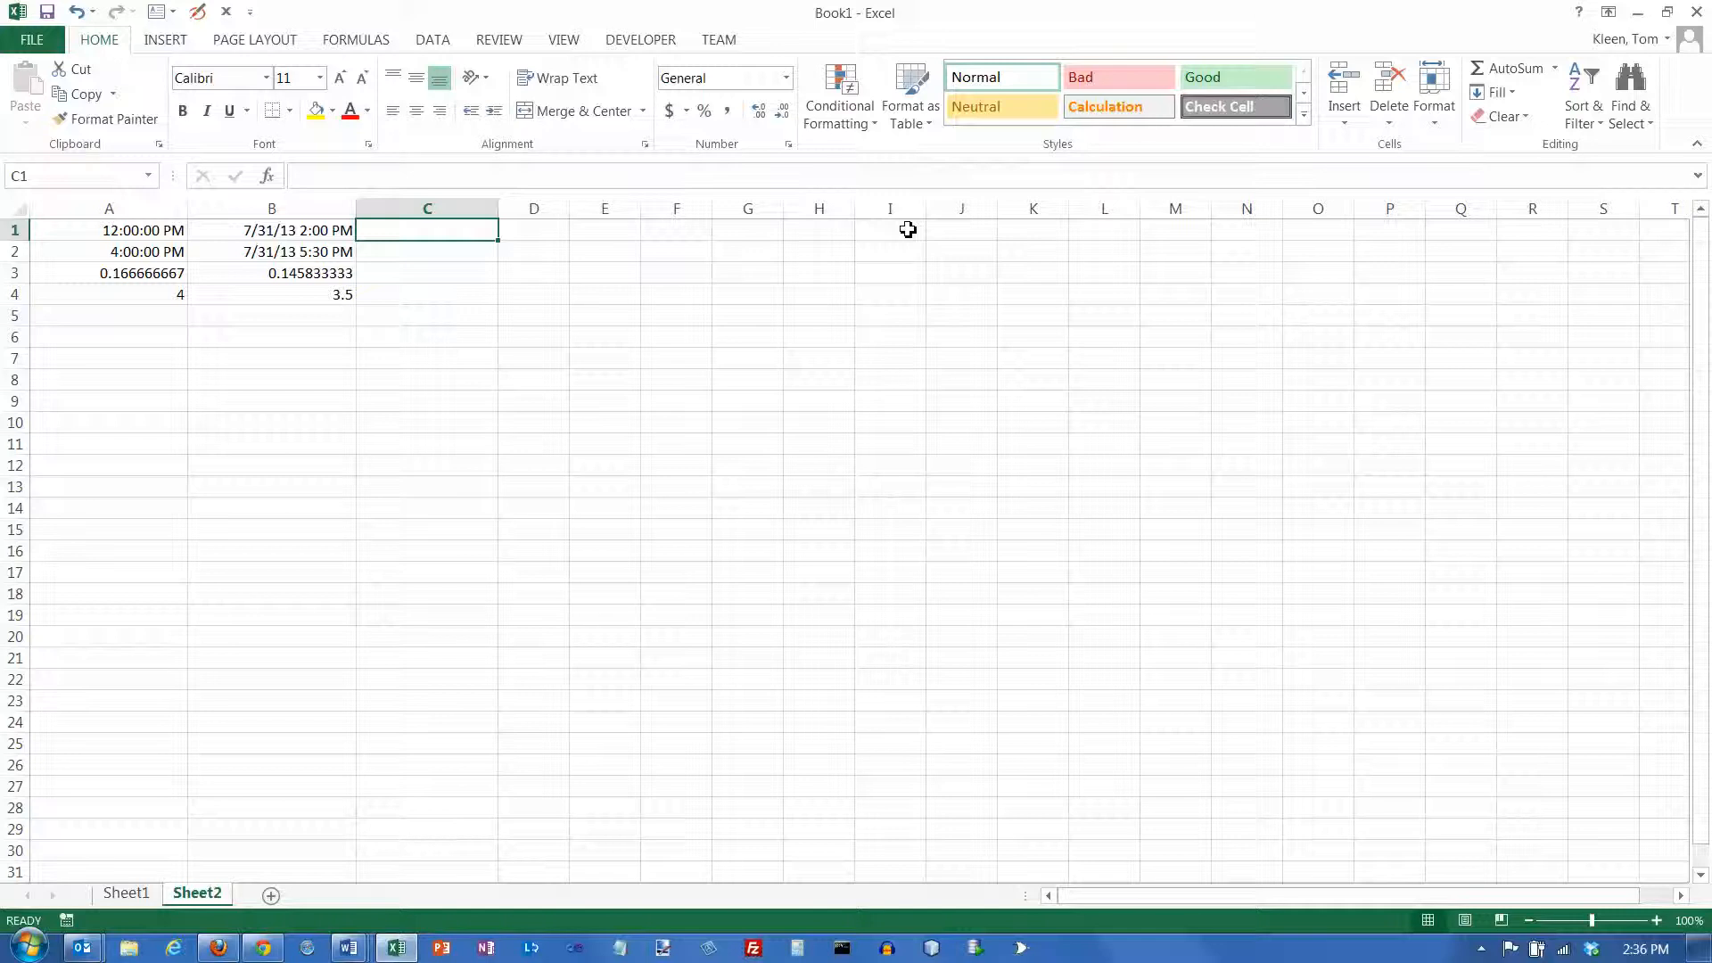
text(11)
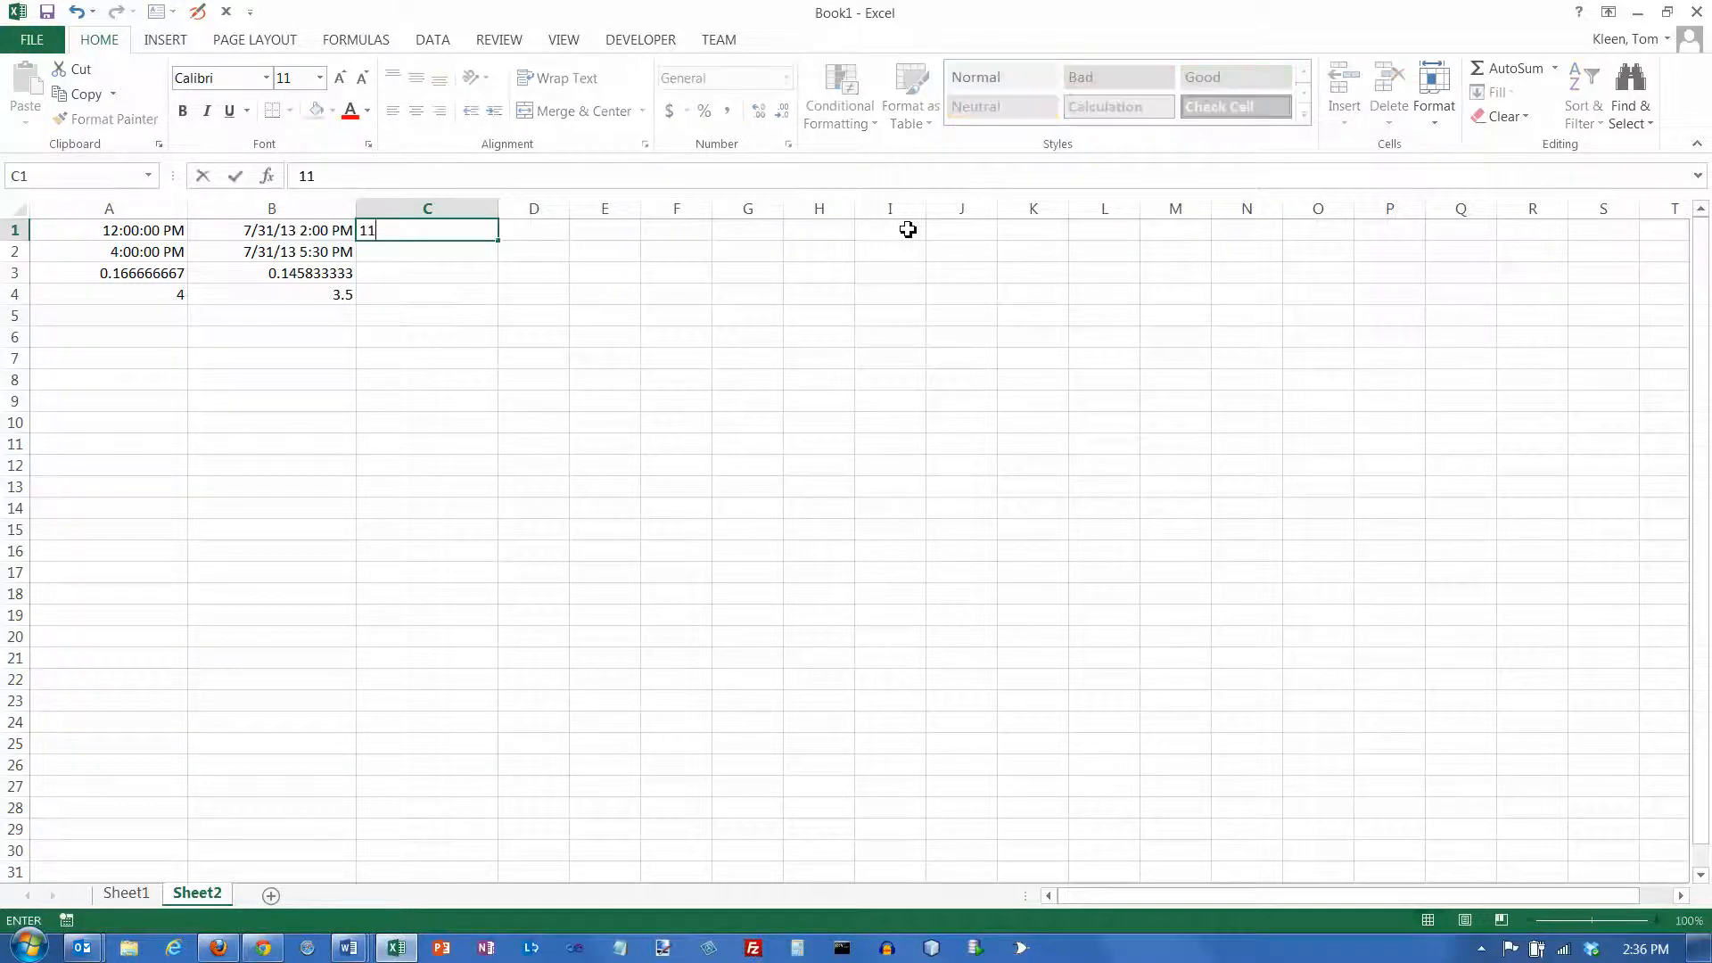
text(:00 pm)
key(ctrl+Return)
key(Return)
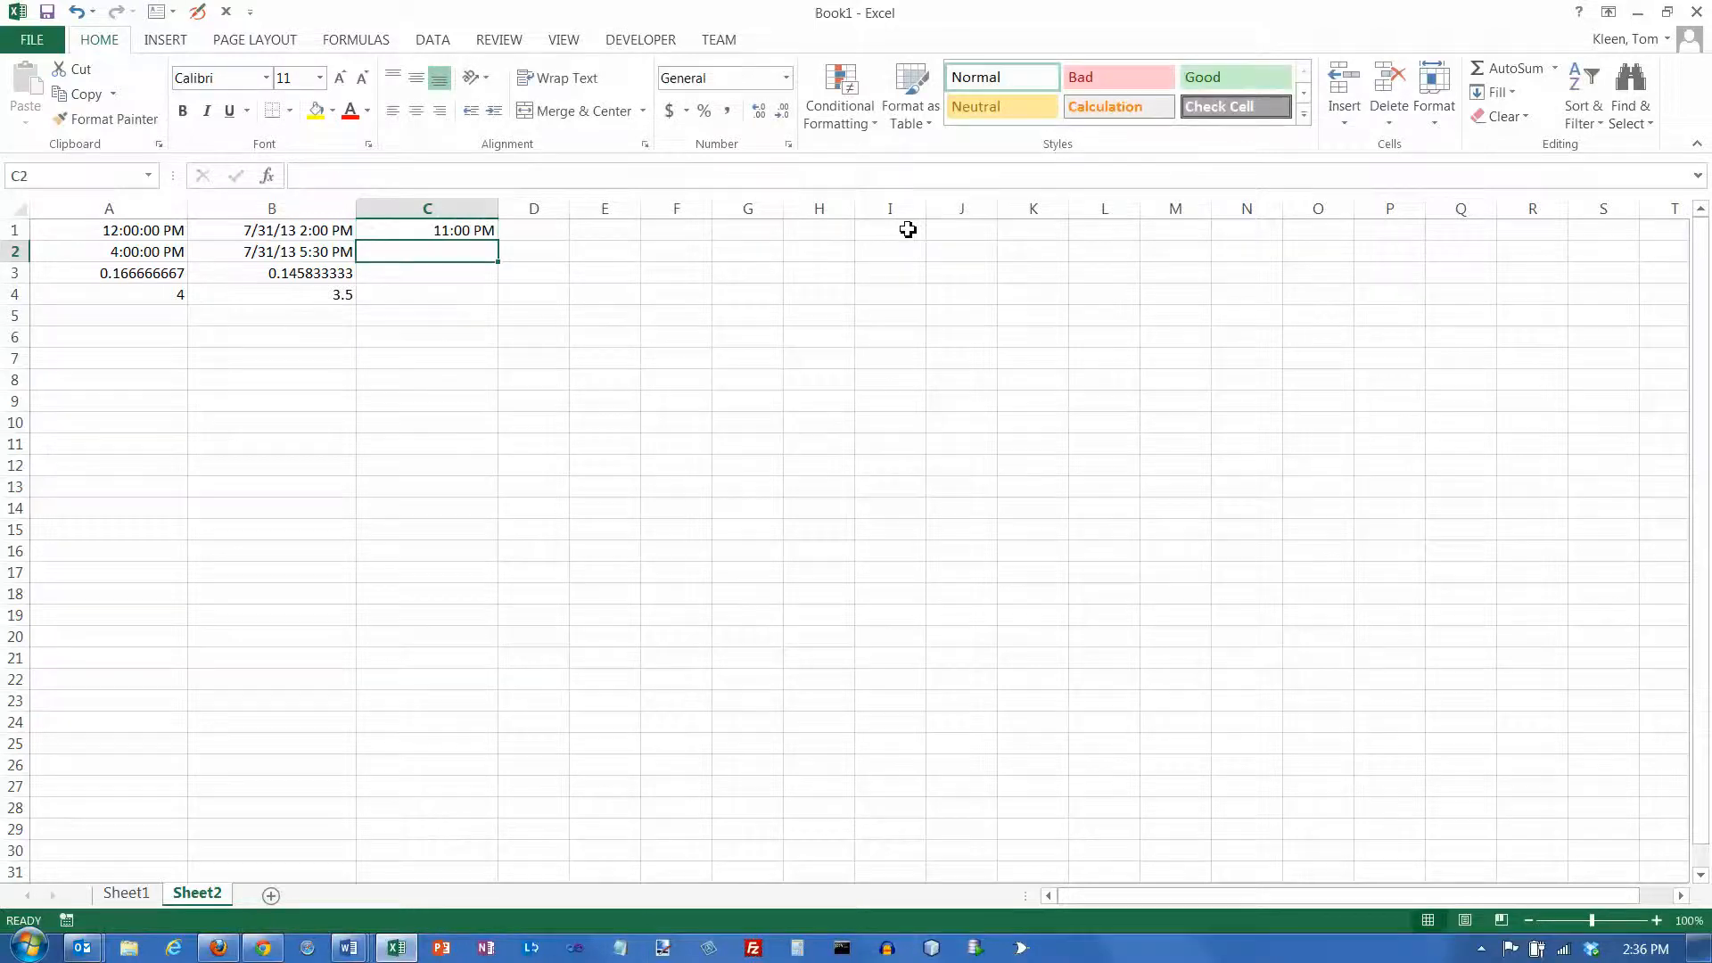
text(7:00 am)
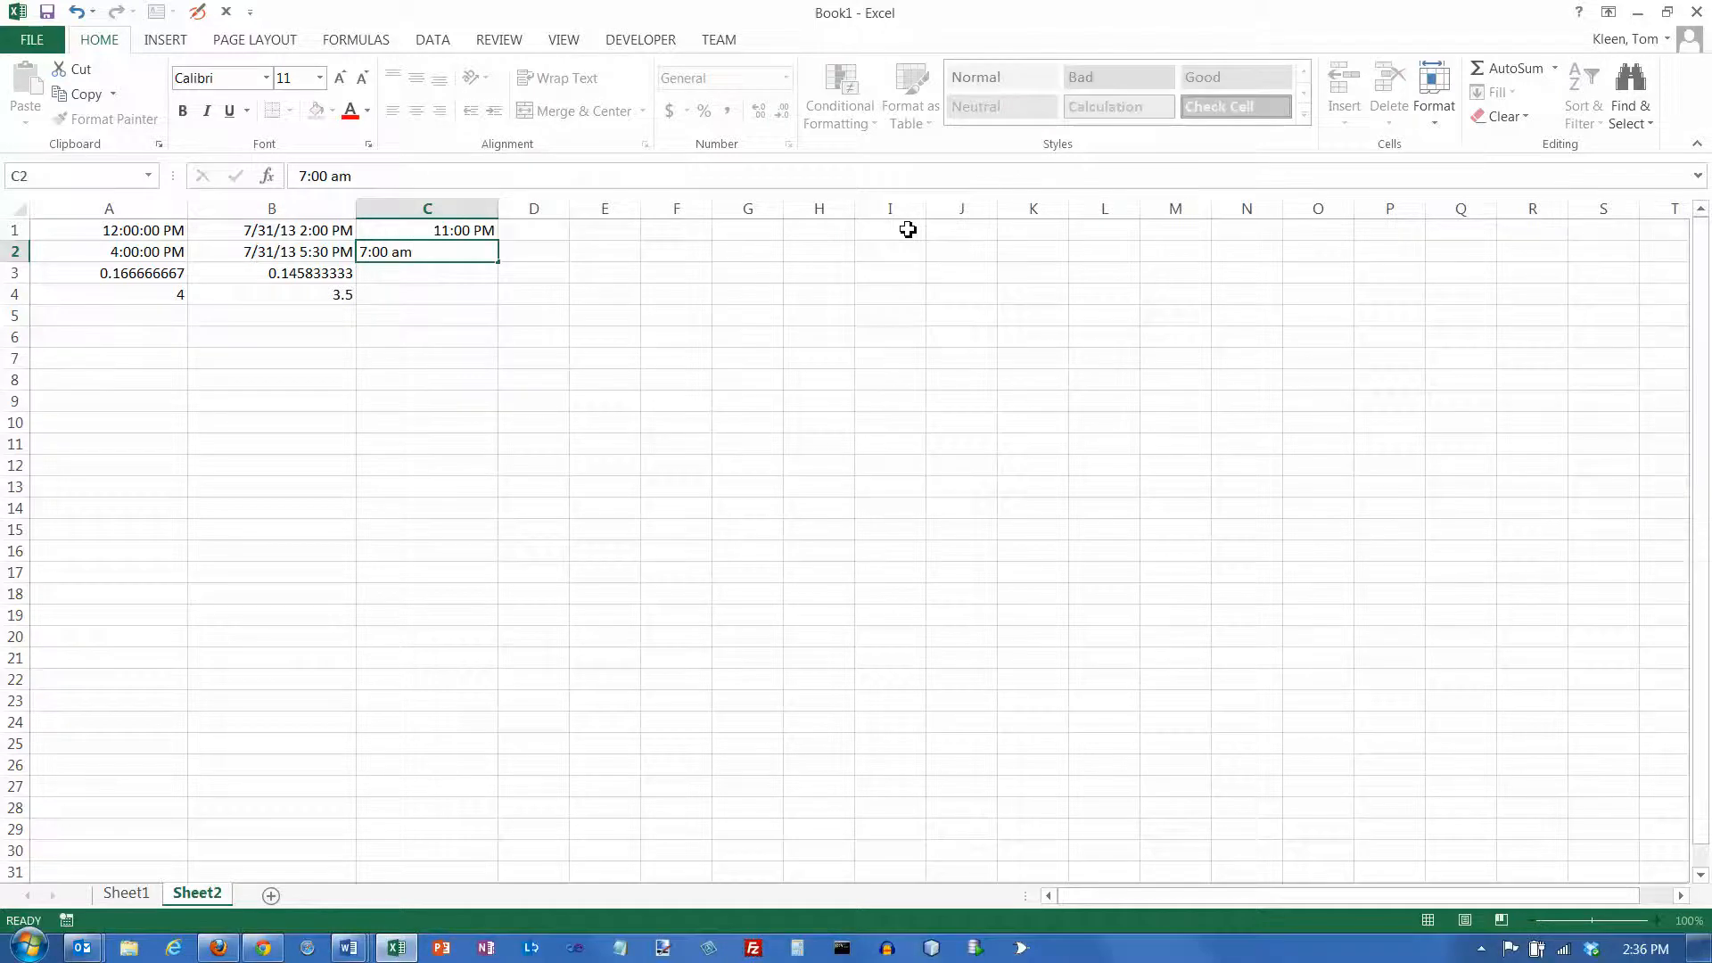
key(Return)
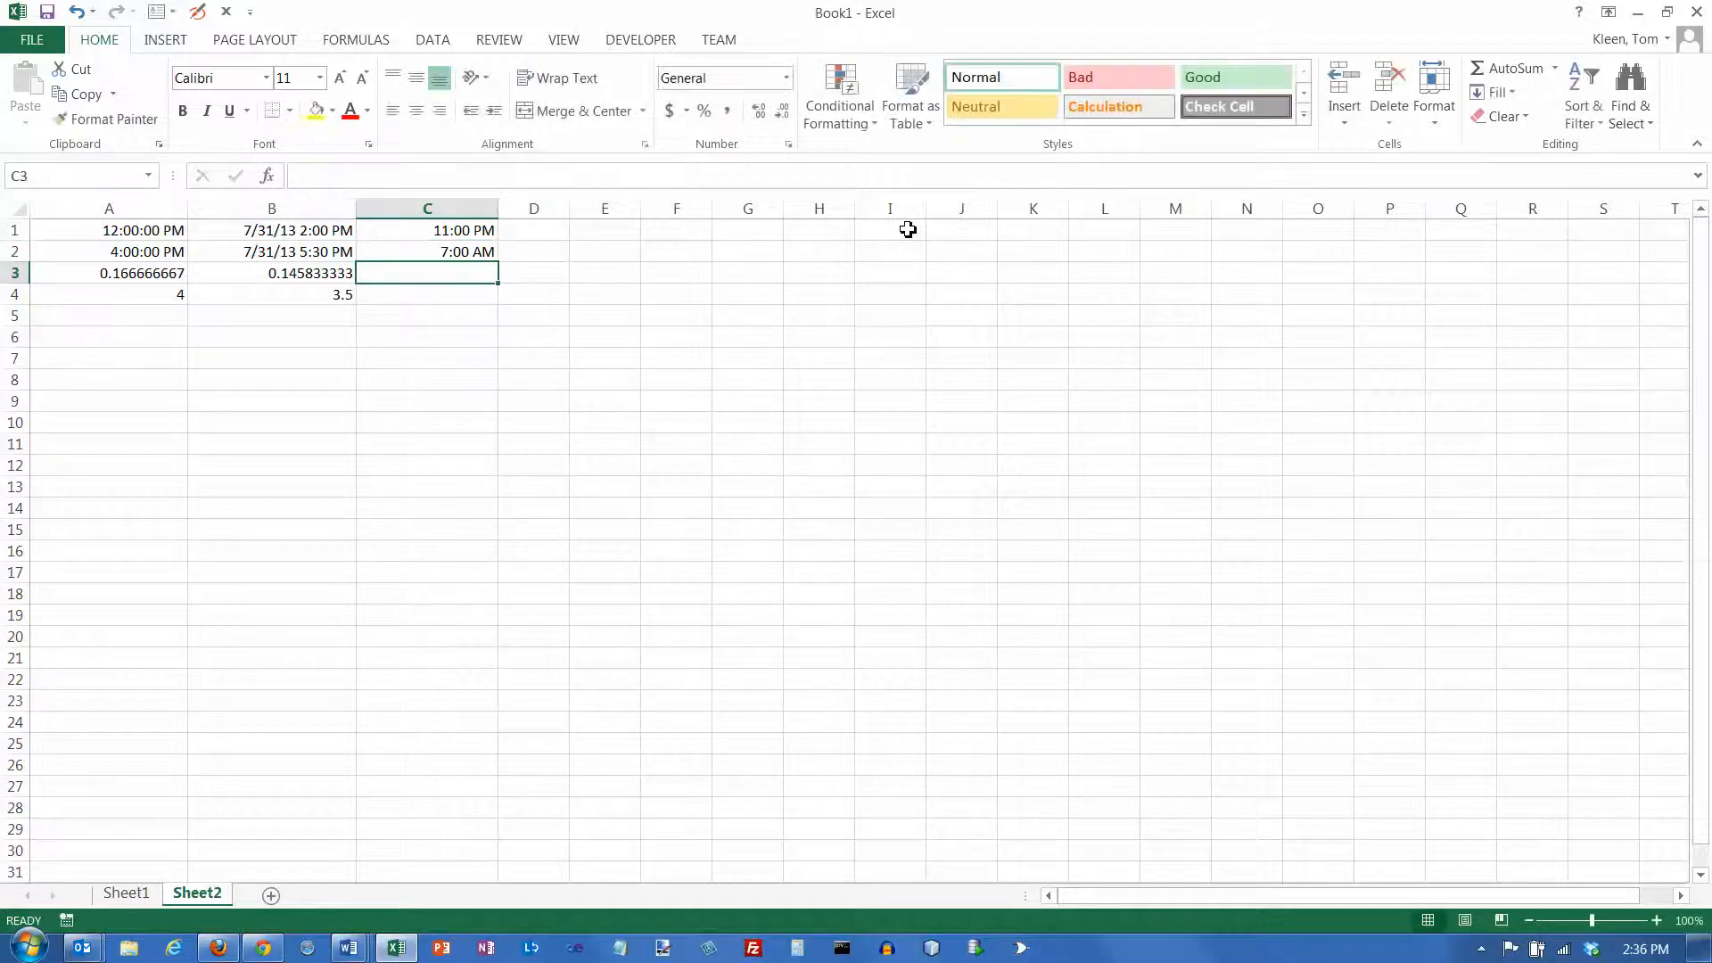
Apply the General number format to cells C1:C2 and compare the numbers stored for the two times
drag(475, 234, 474, 252)
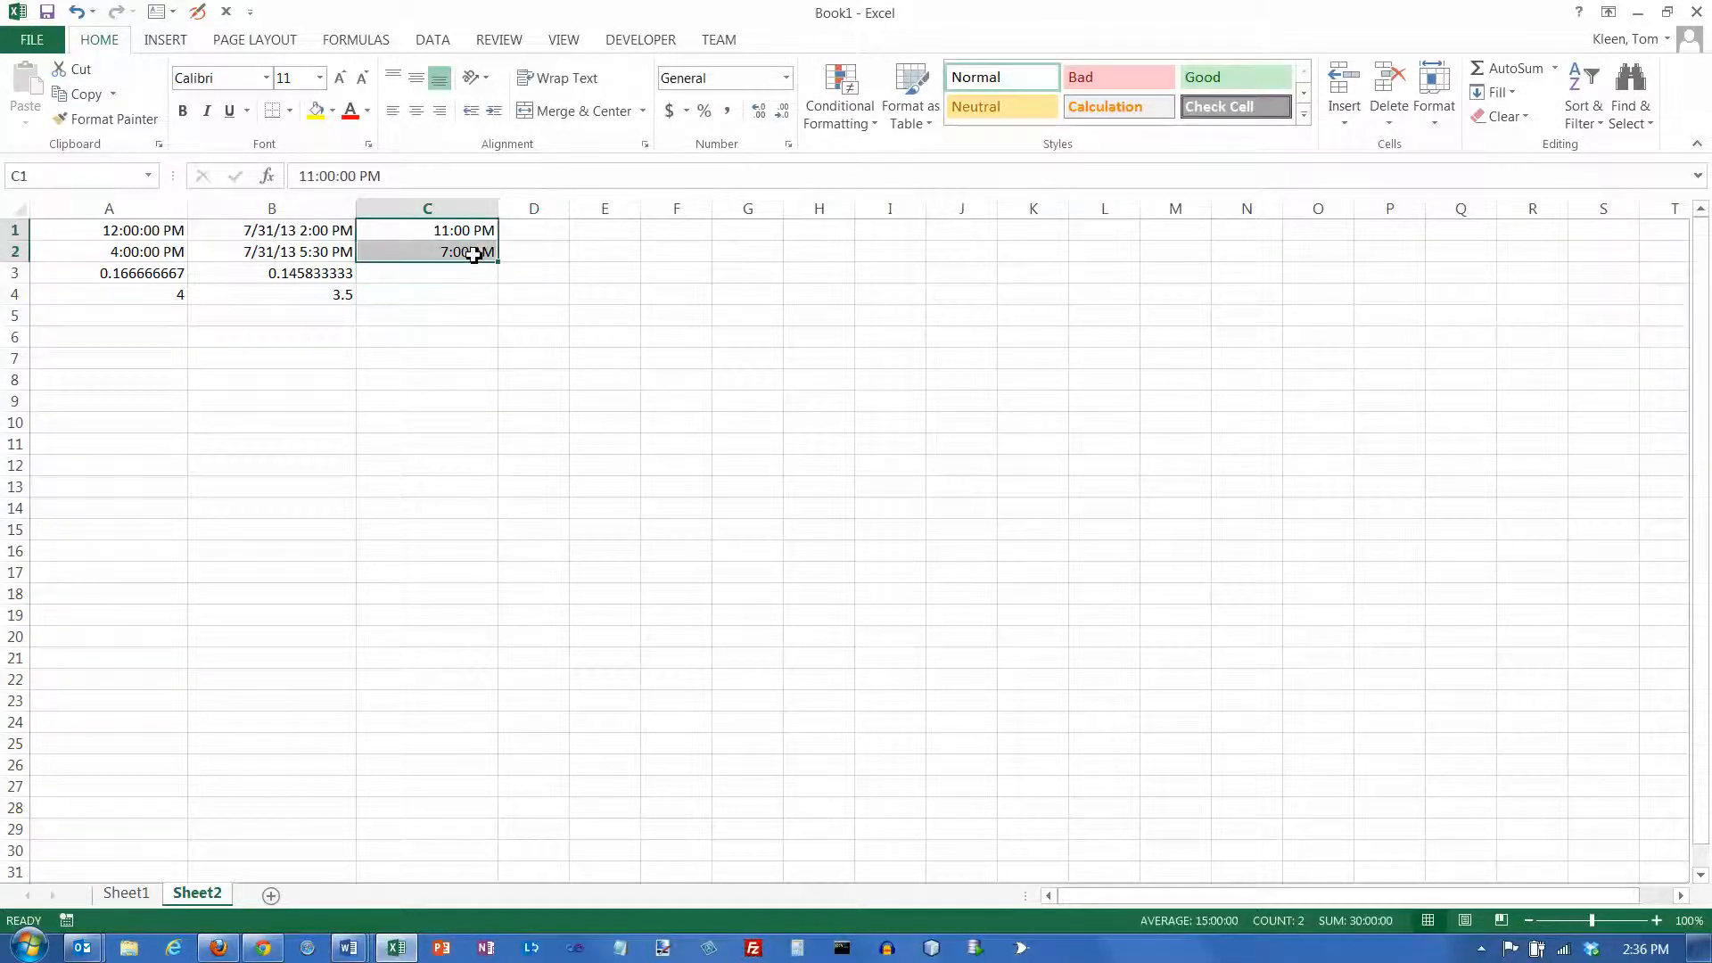
click(786, 79)
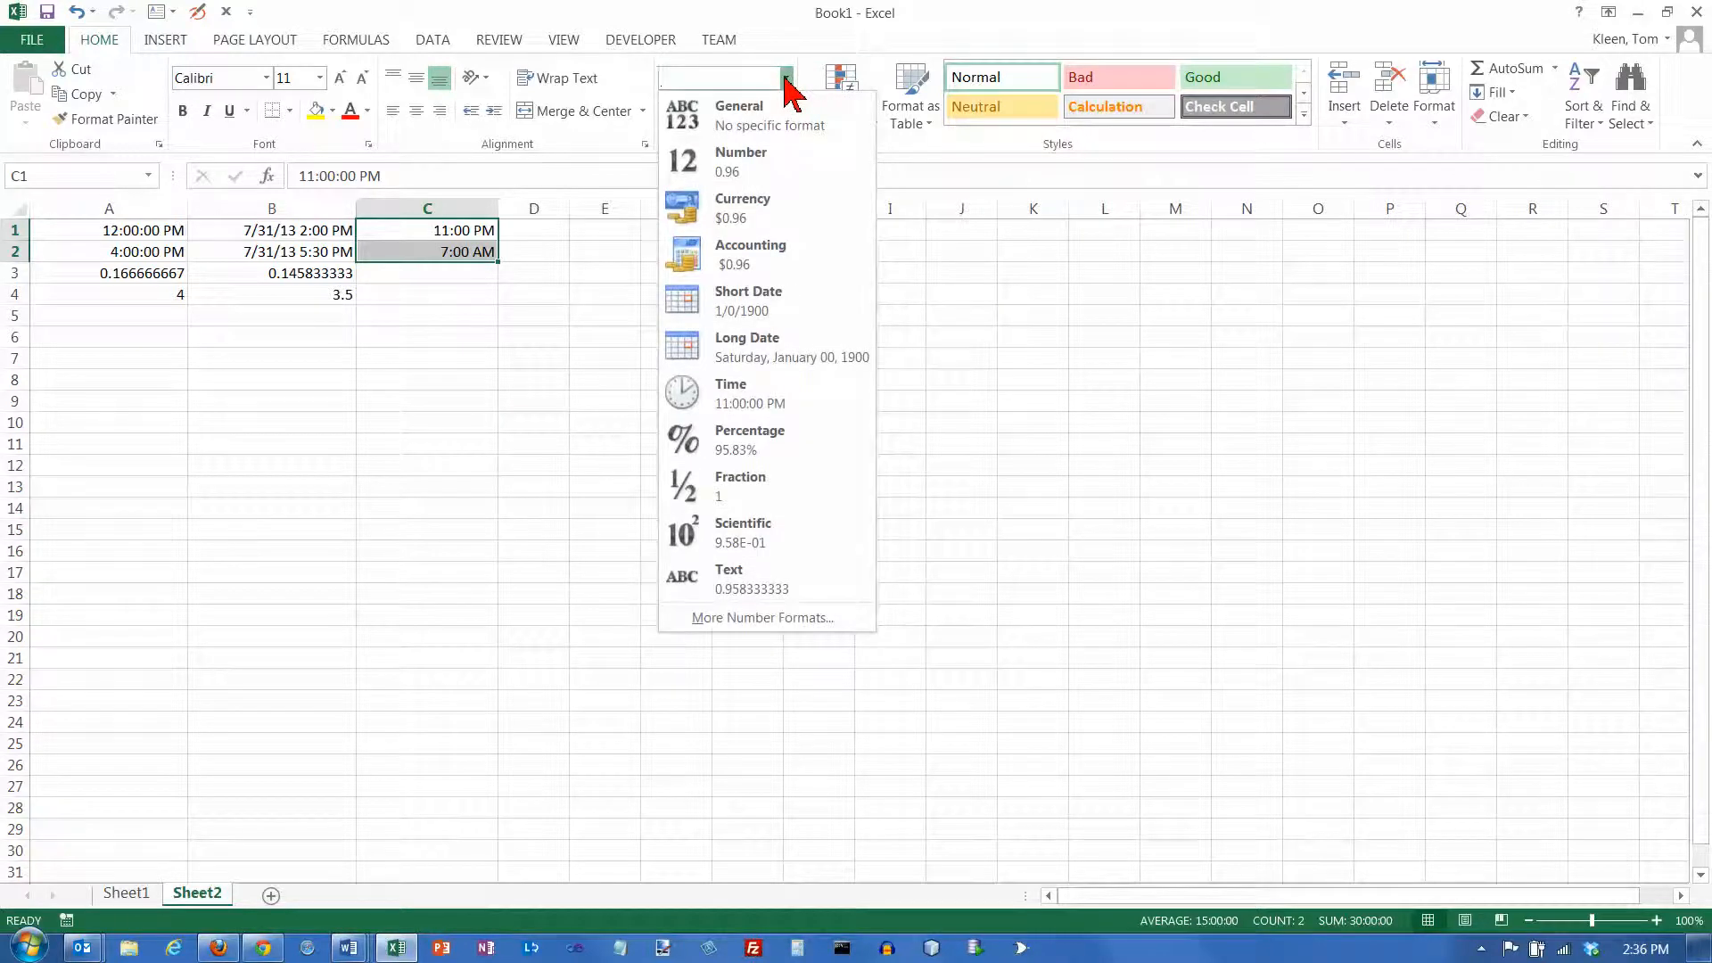
click(764, 114)
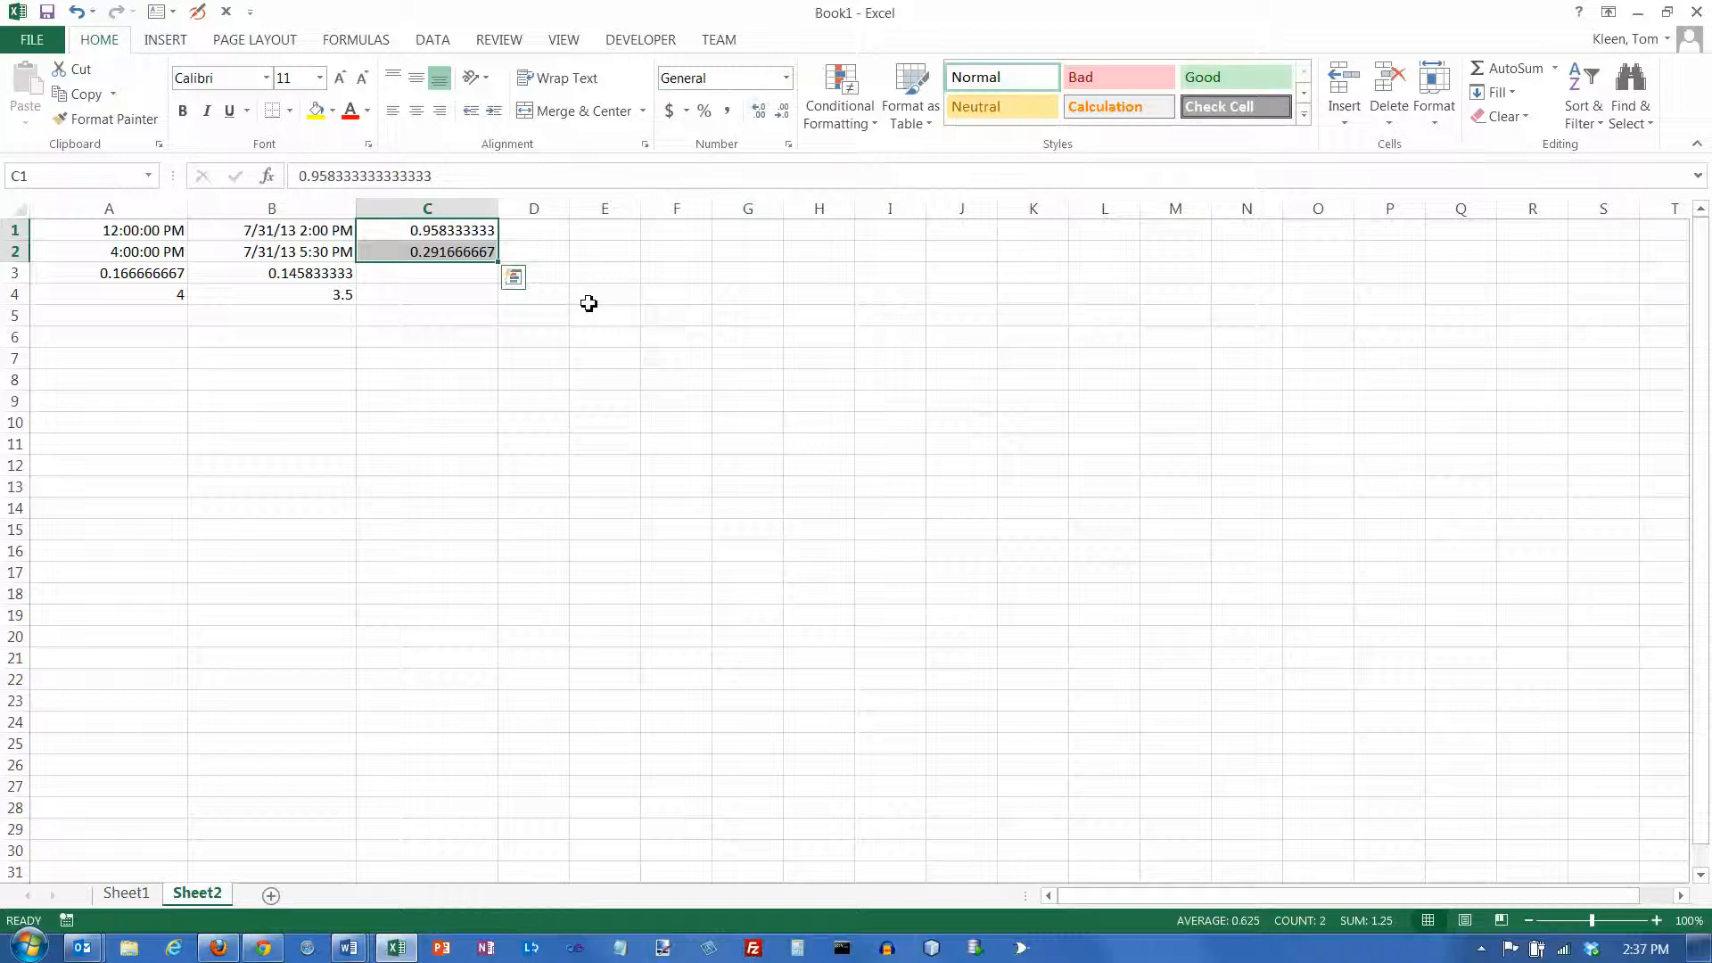
click(474, 253)
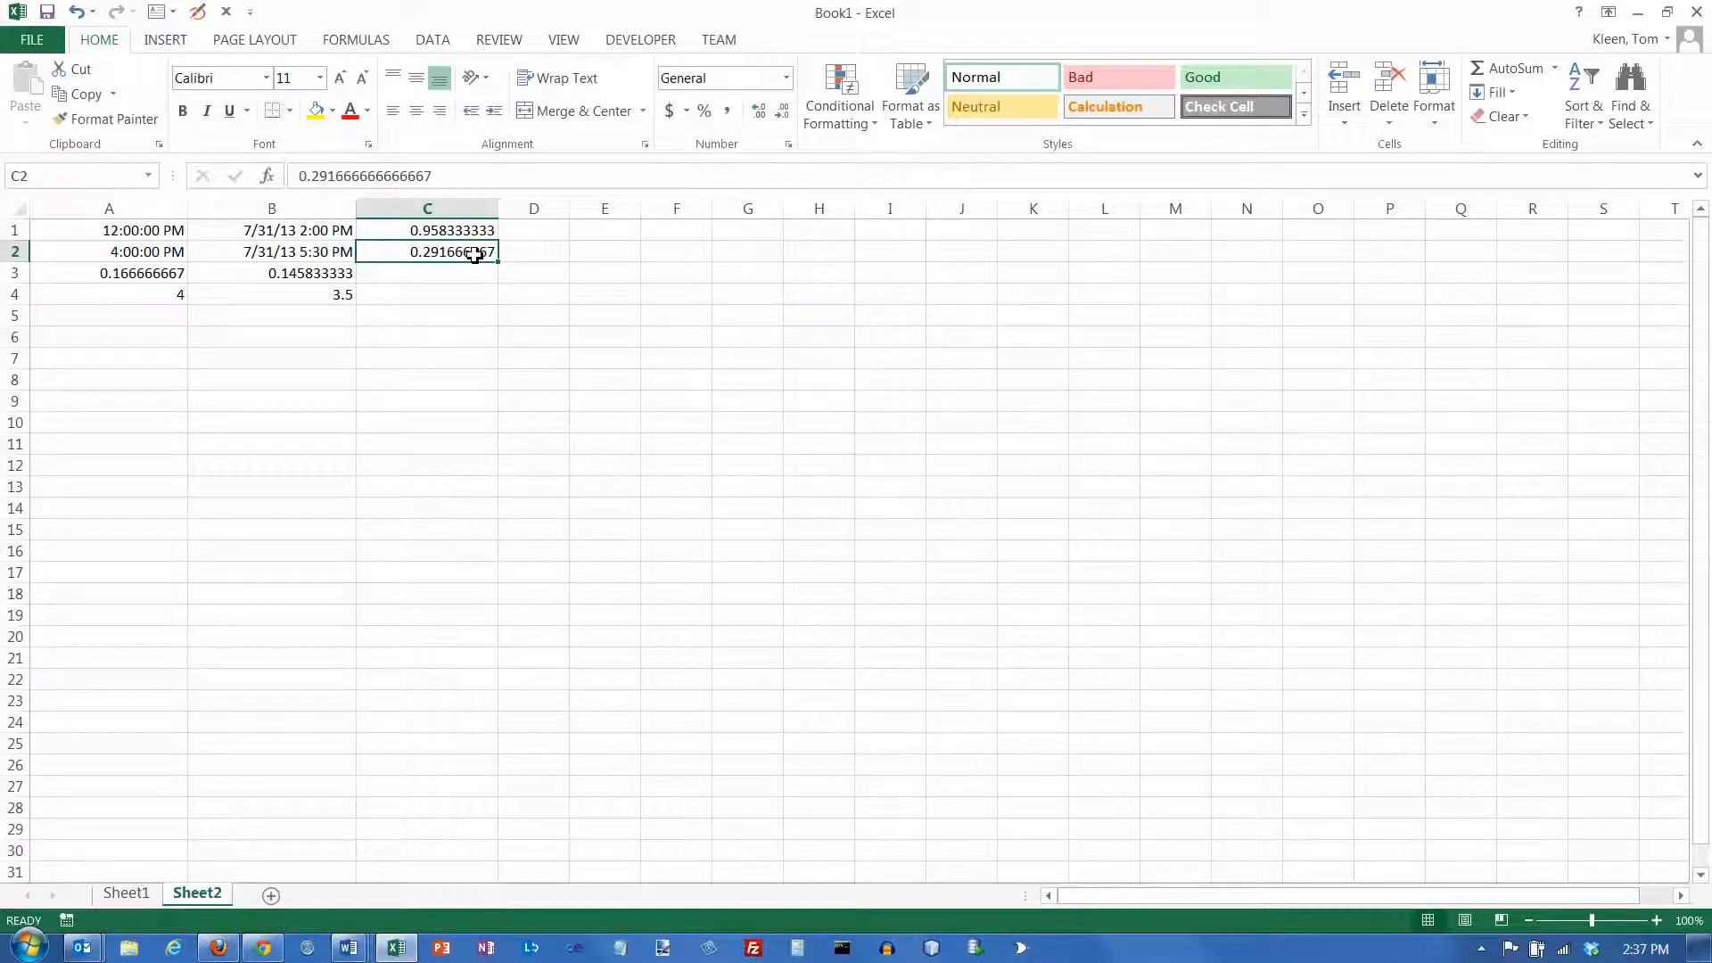
mouse_move(474, 254)
mouse_down()
mouse_move(470, 229)
mouse_move(471, 251)
mouse_up()
click(477, 231)
Apply the Time number format to cells C1:C2
drag(477, 231, 481, 250)
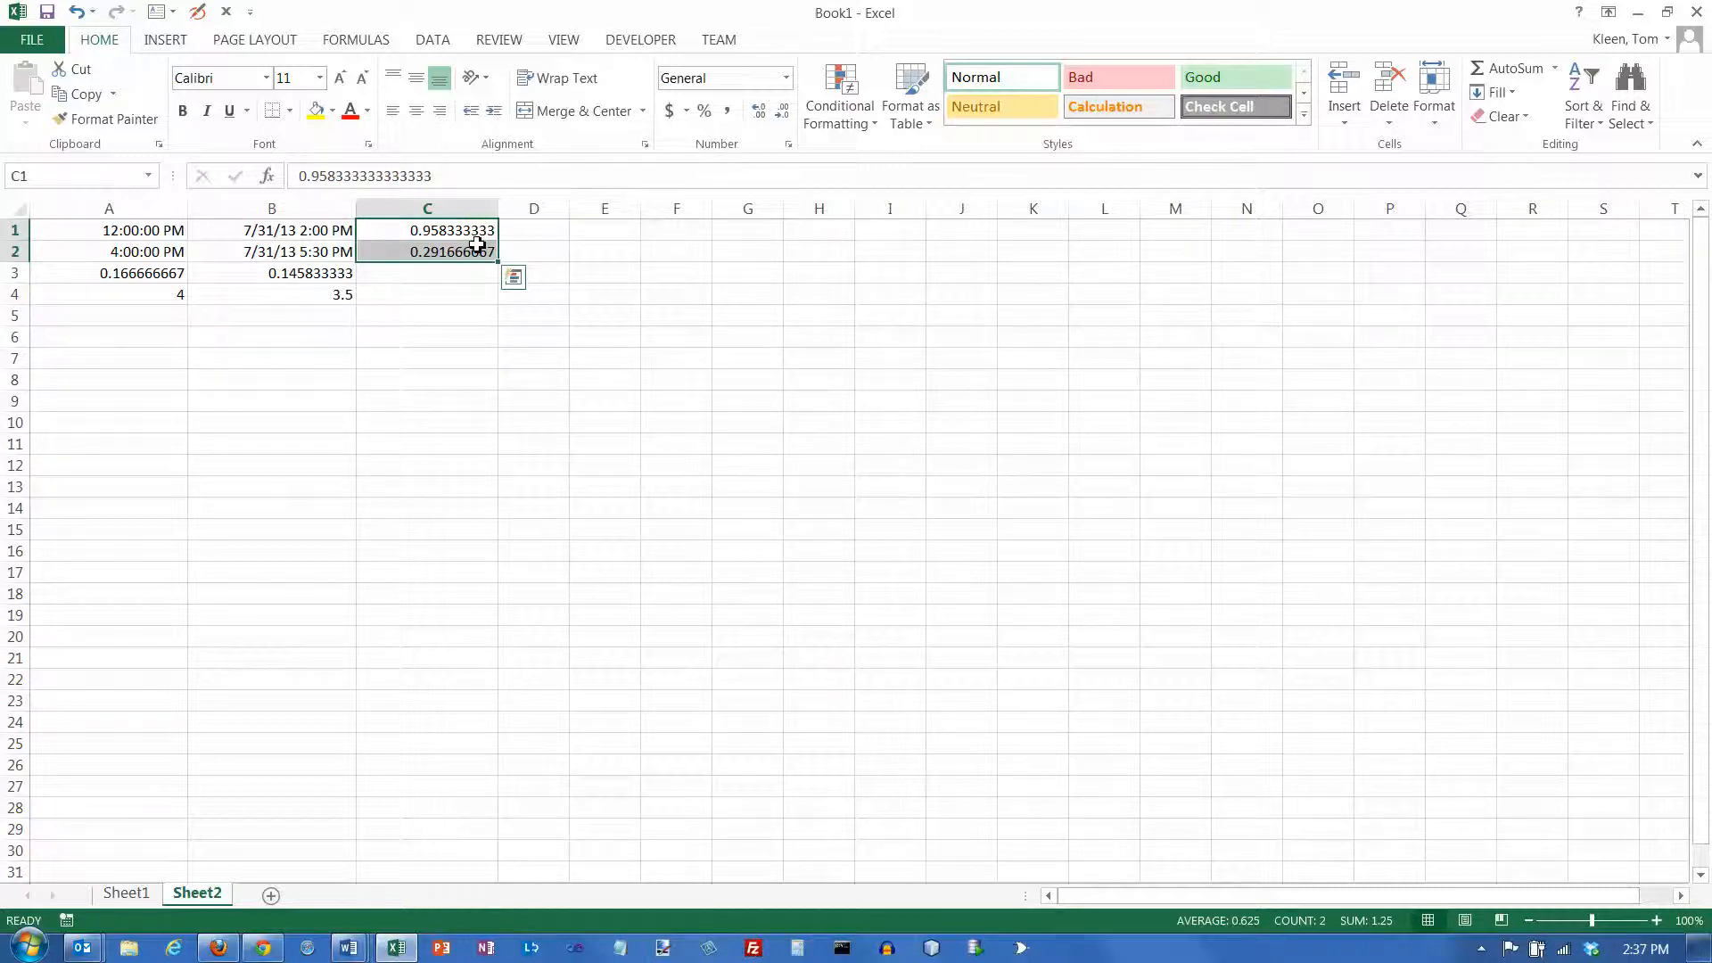
click(786, 79)
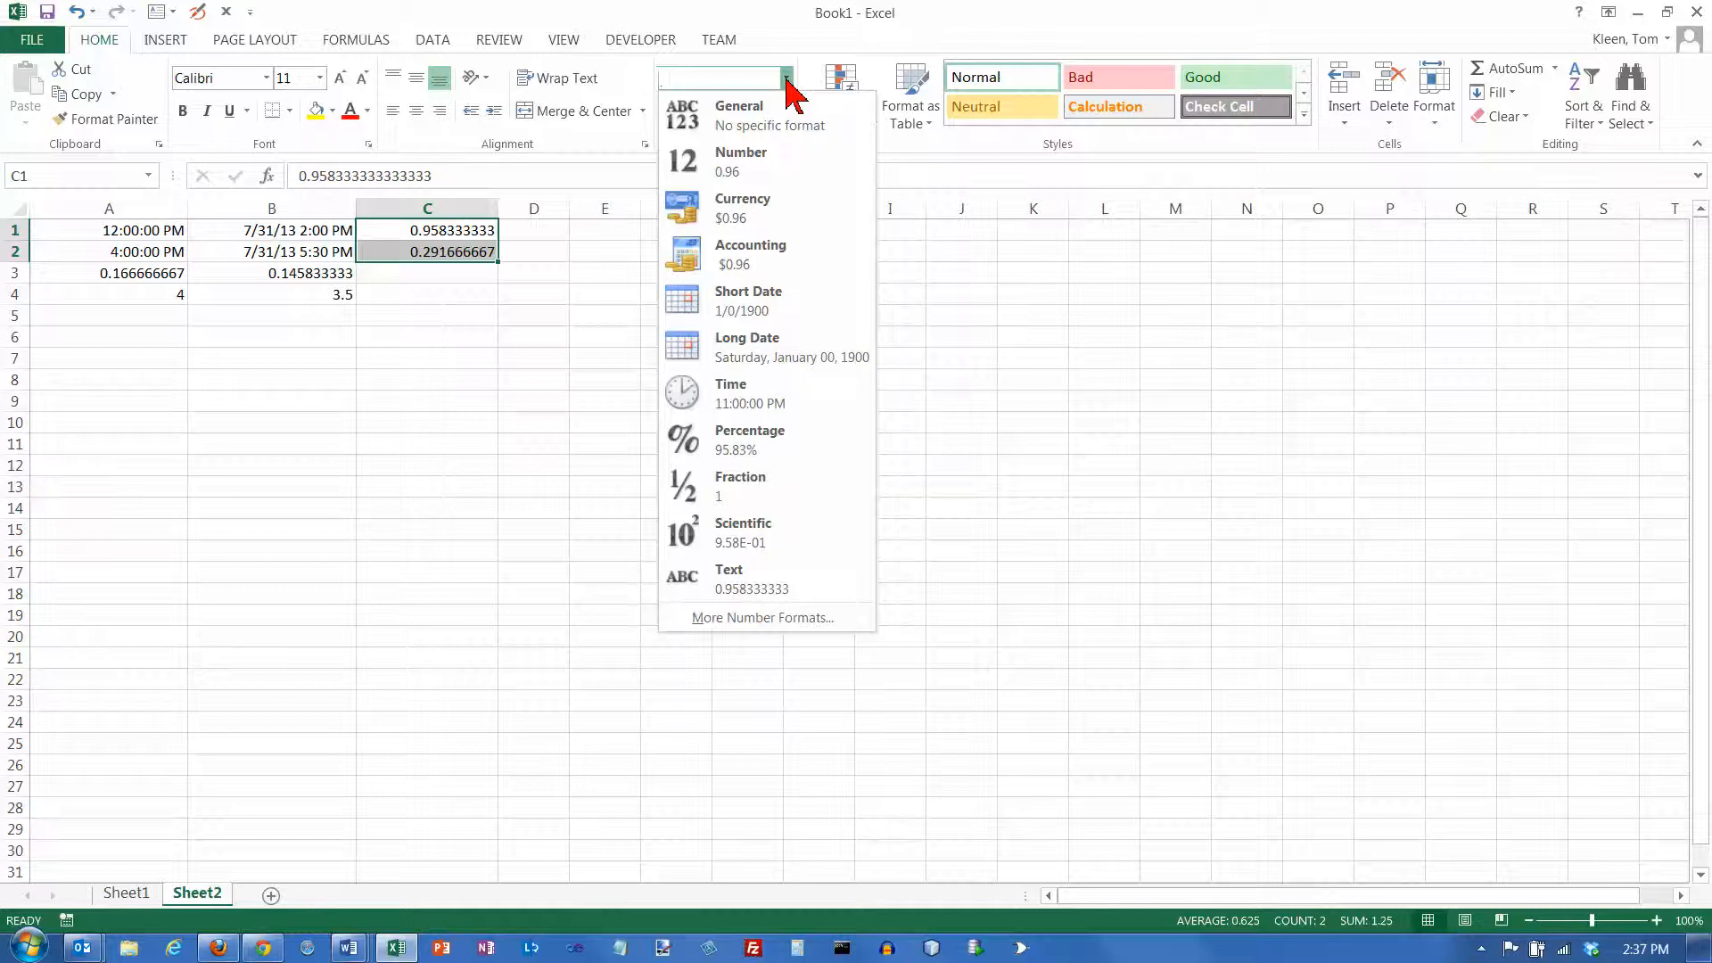
click(752, 393)
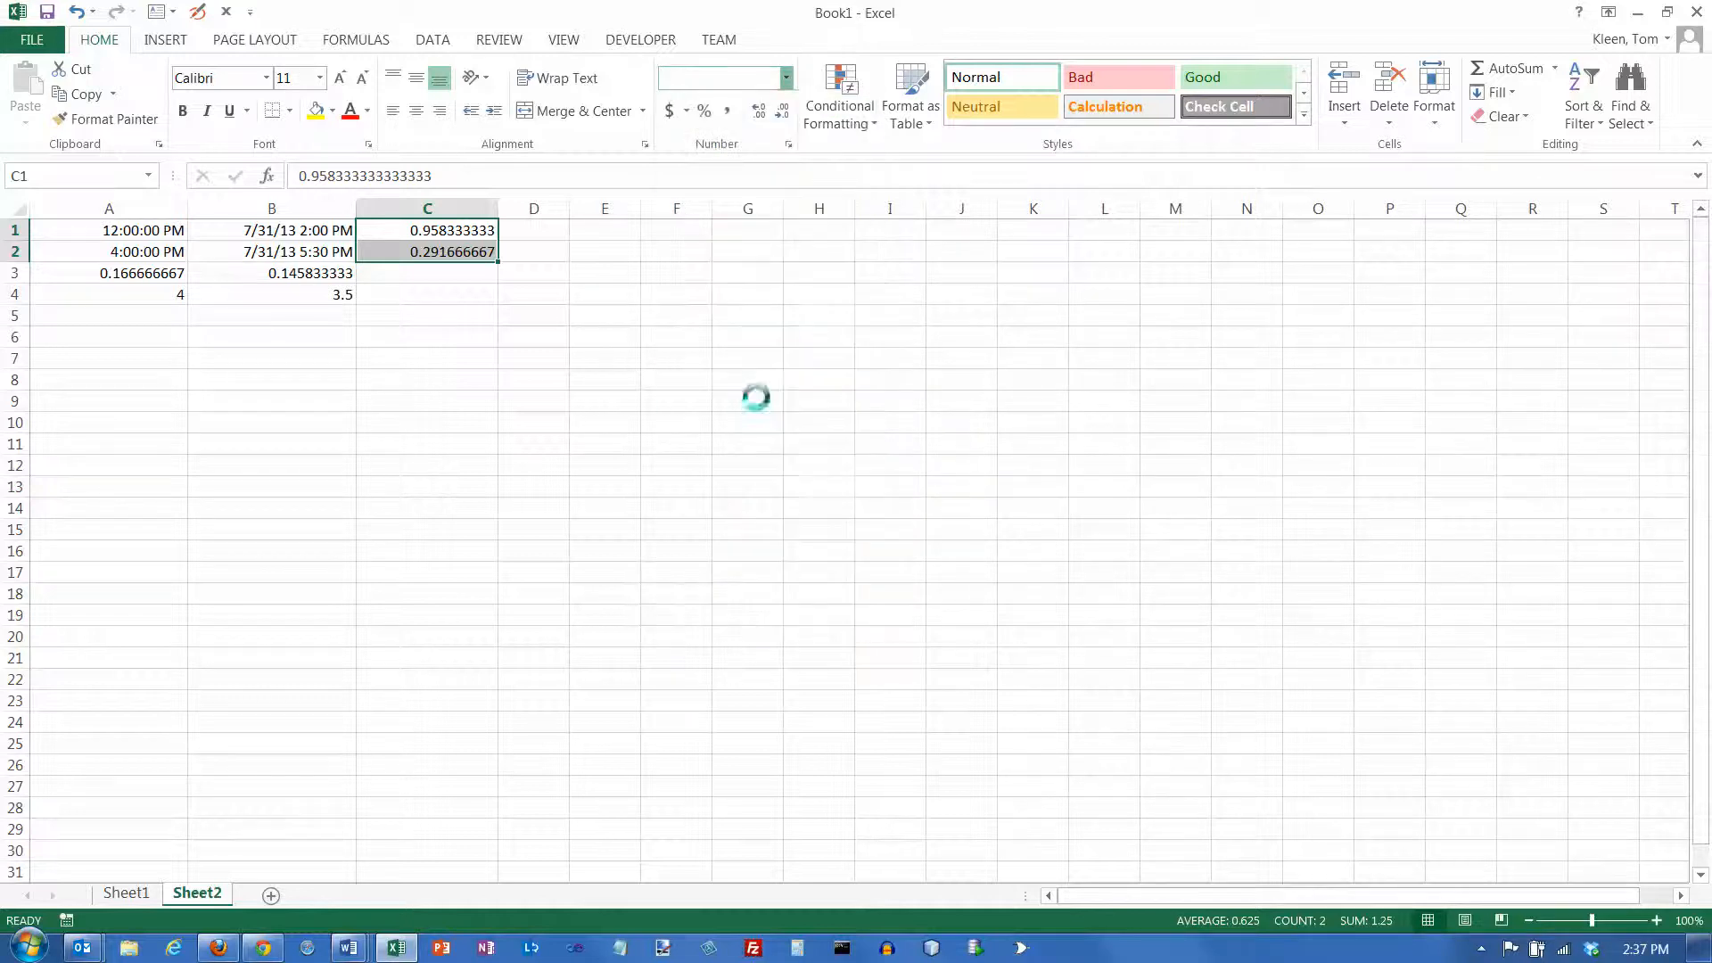
click(473, 276)
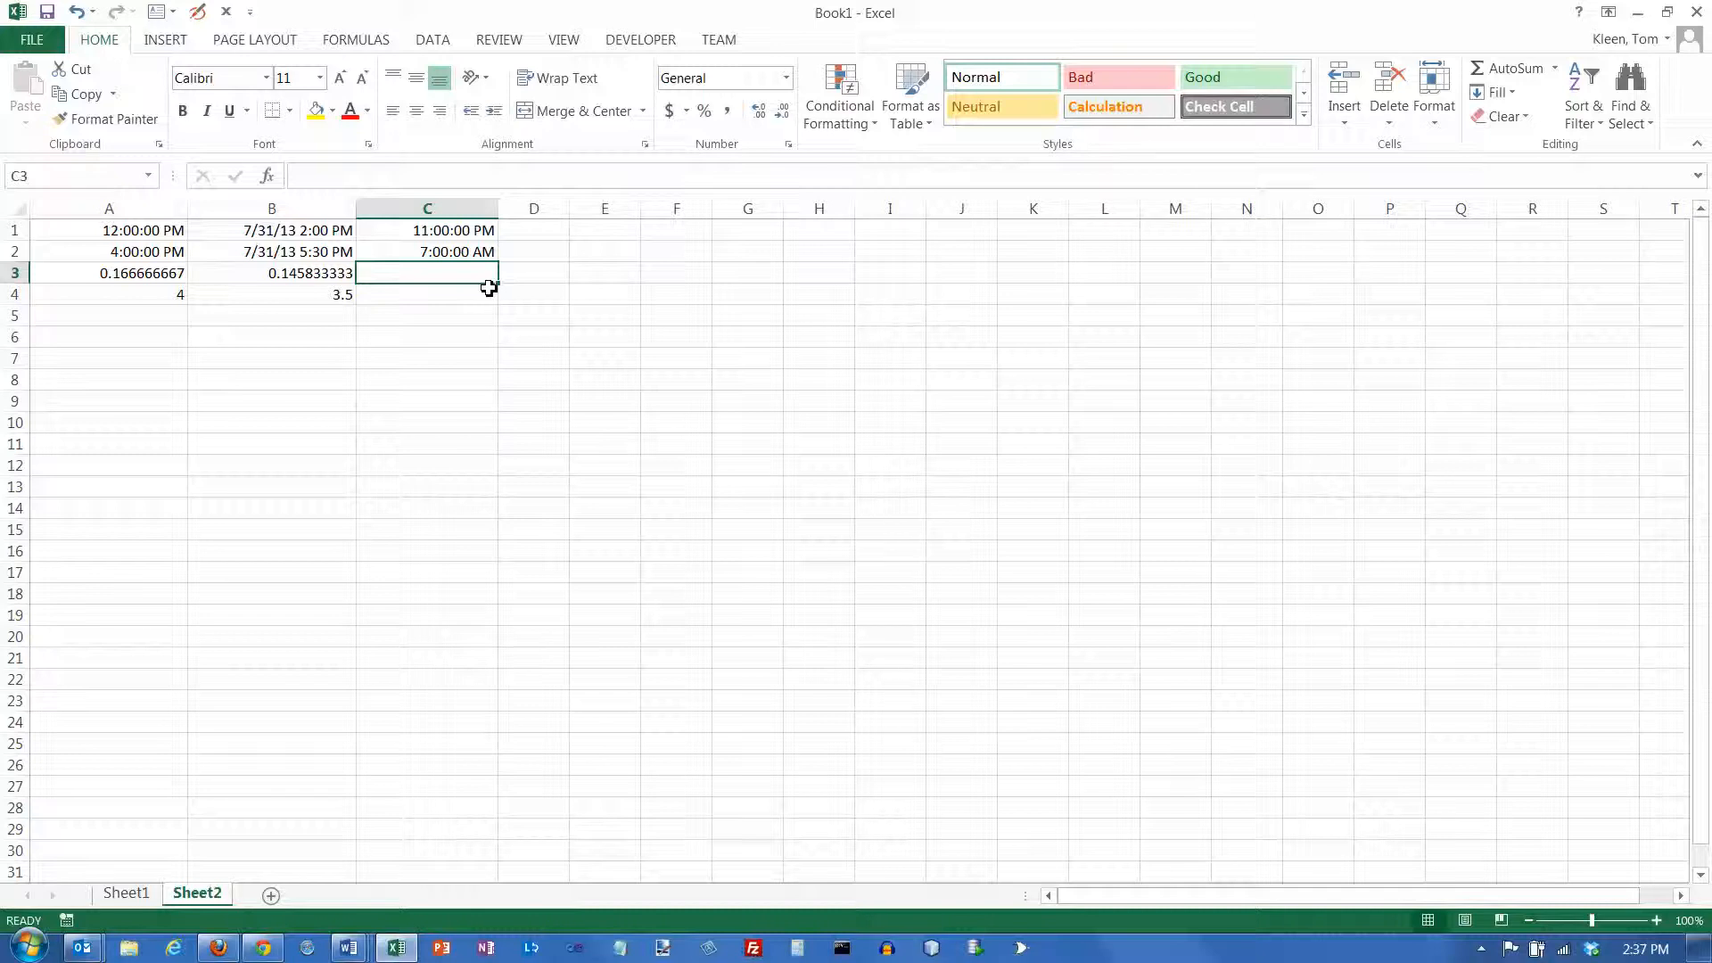
Add the date 7/31/13 in front of the existing time in cell C1
click(433, 230)
click(304, 175)
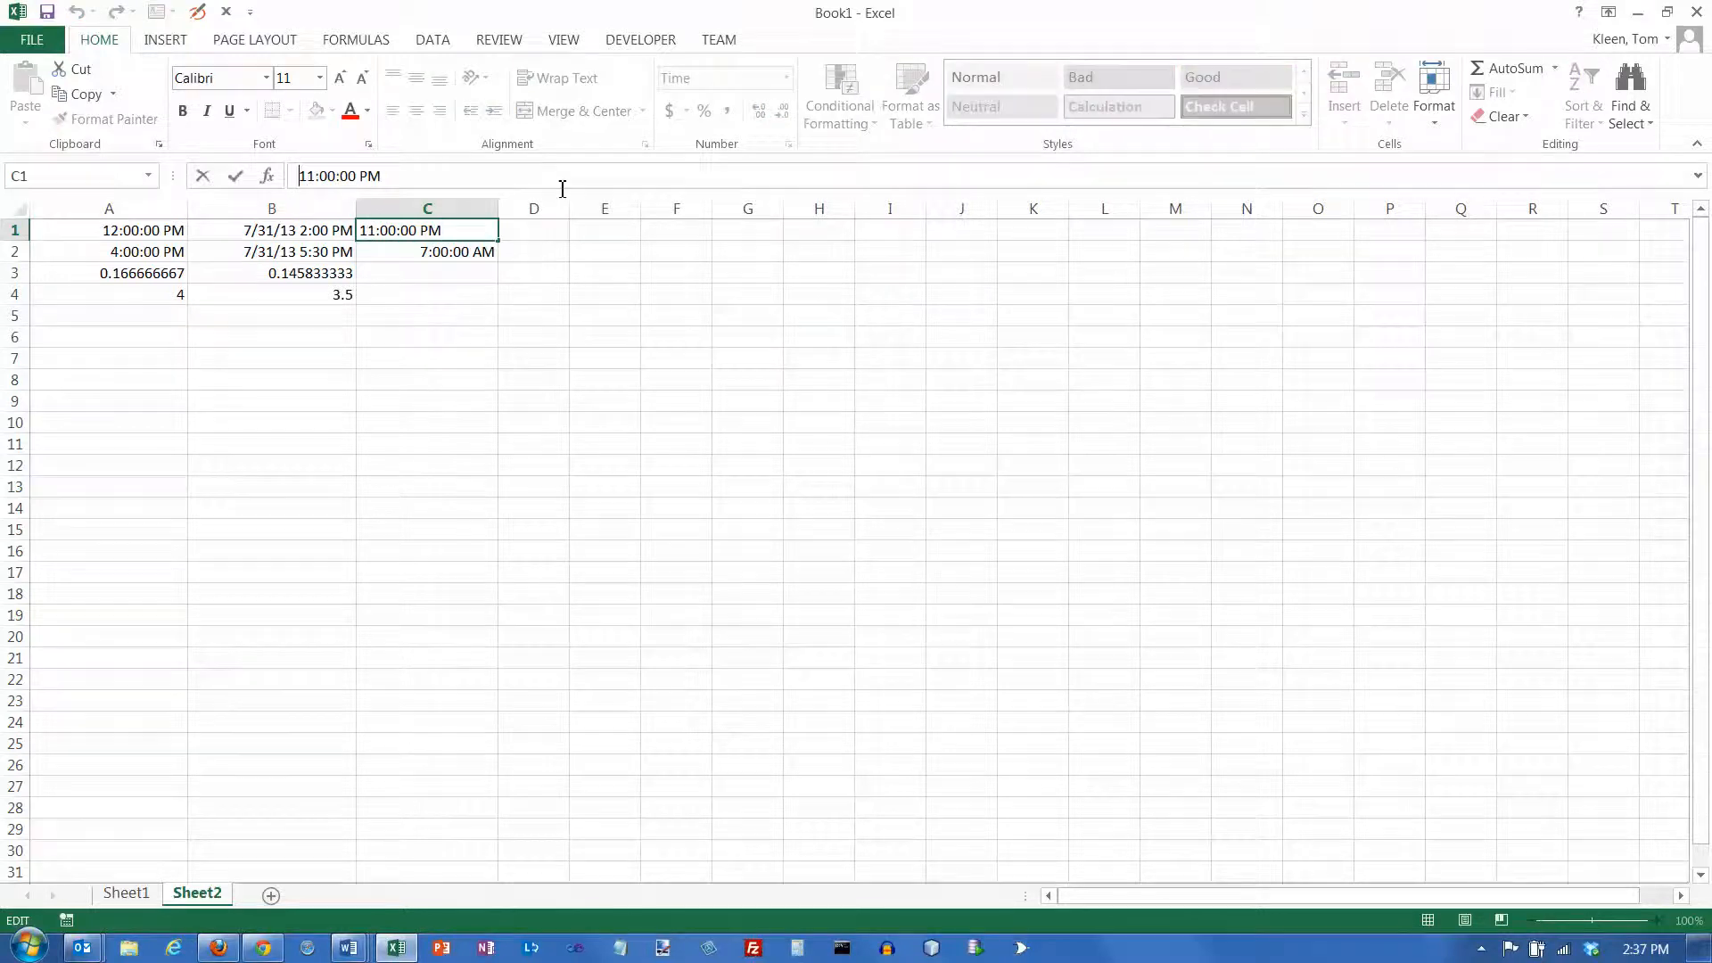
text(7/)
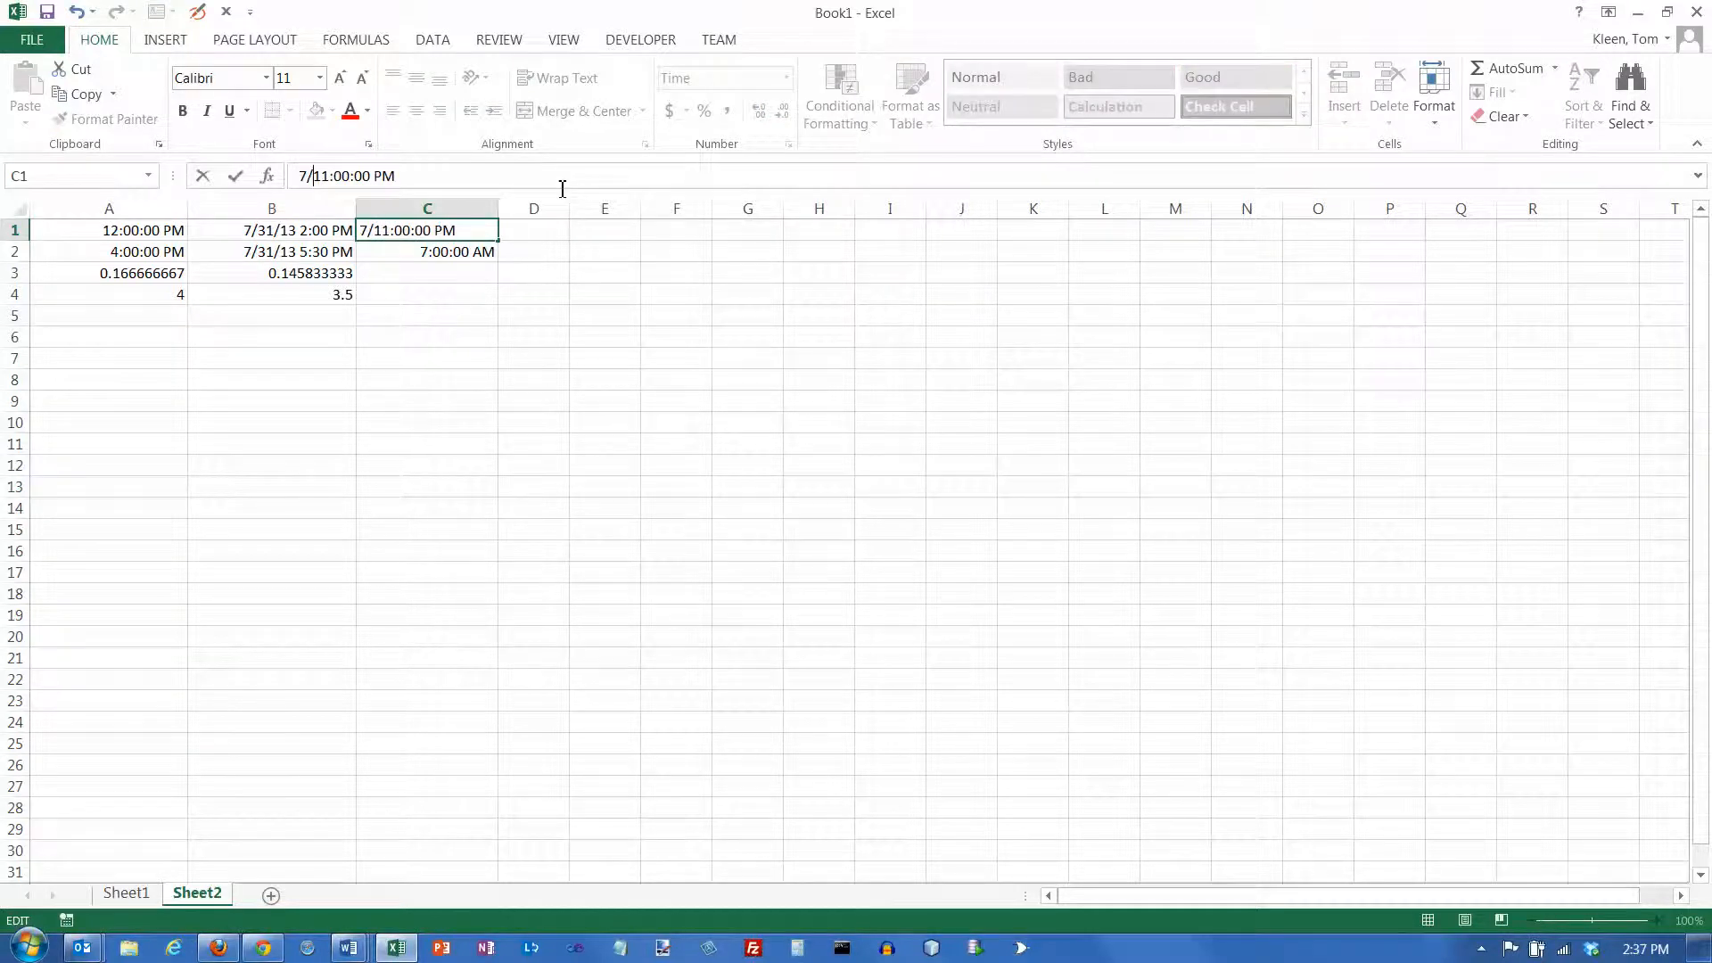
text(31/)
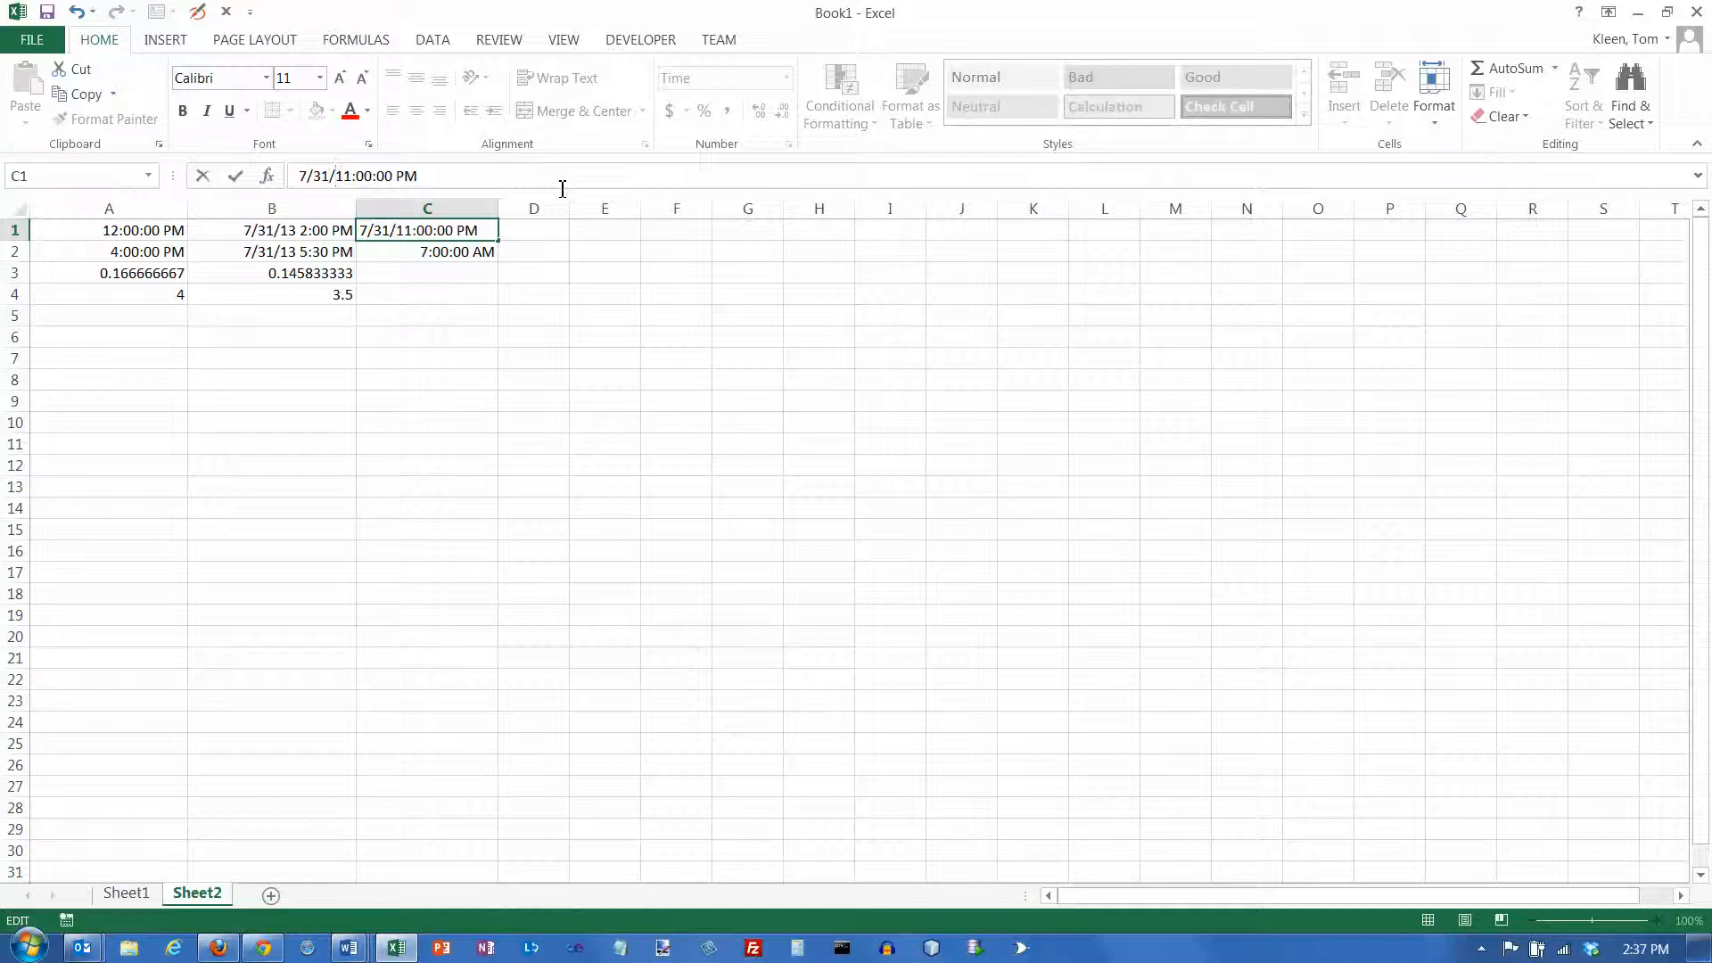
text(13/)
key(BackSpace)
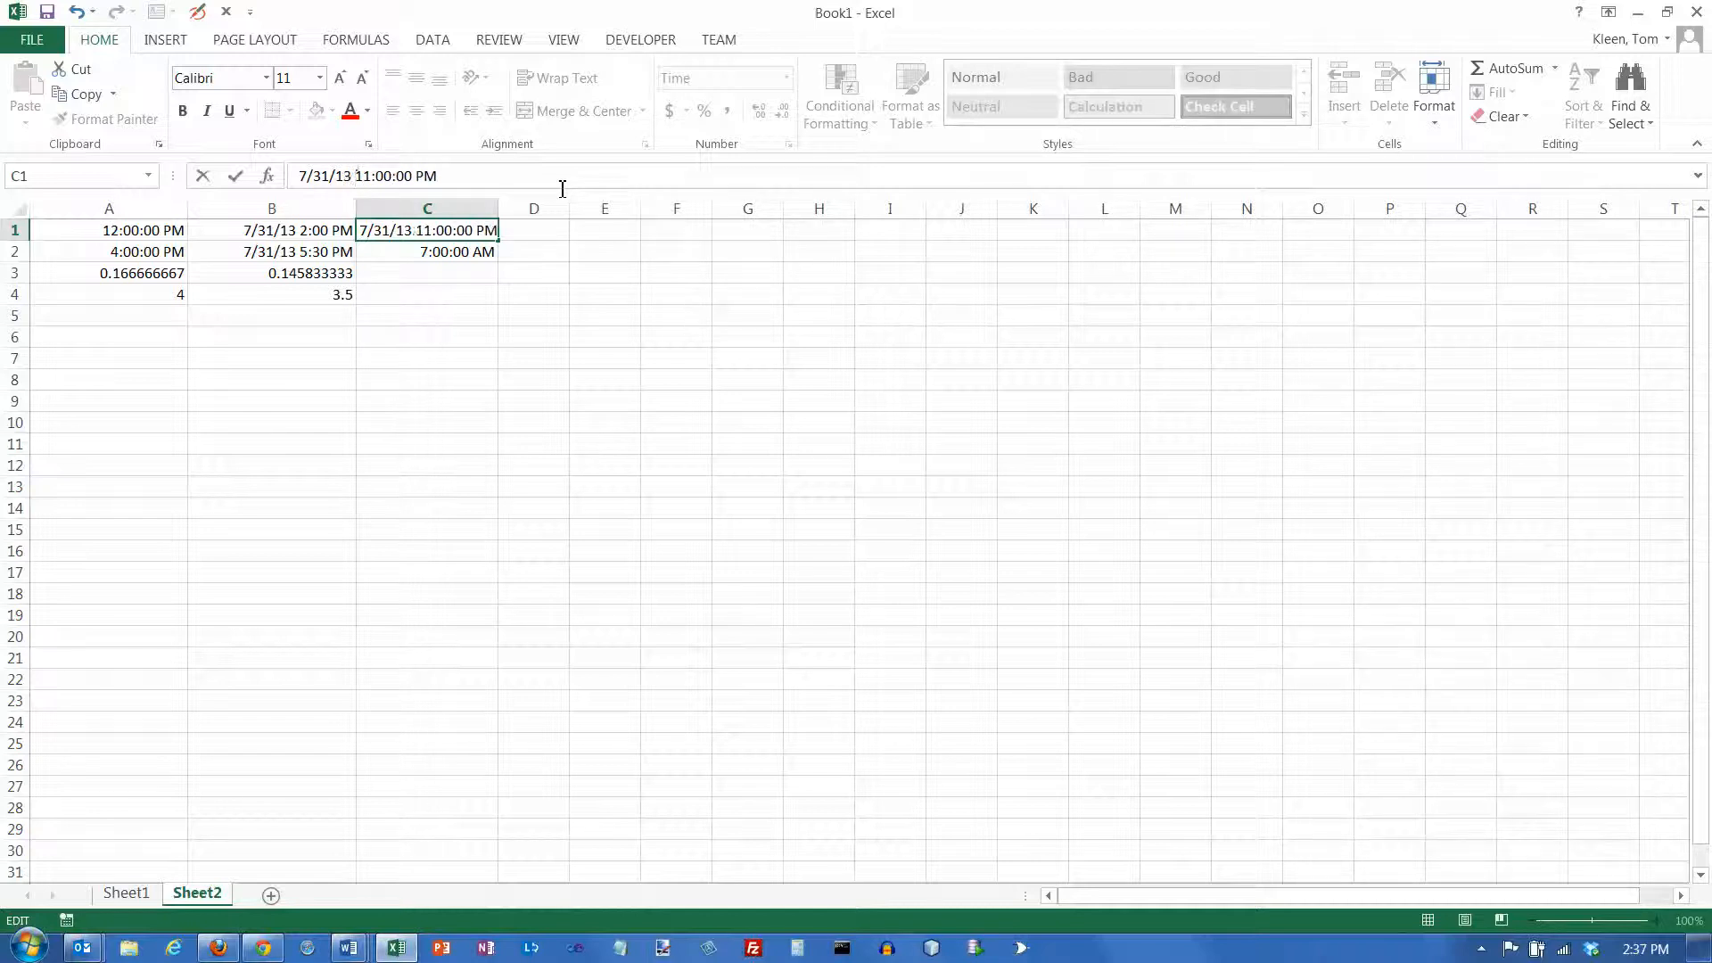
key(Return)
Add the date 8/1/13 in front of the existing time in cell C2
click(562, 188)
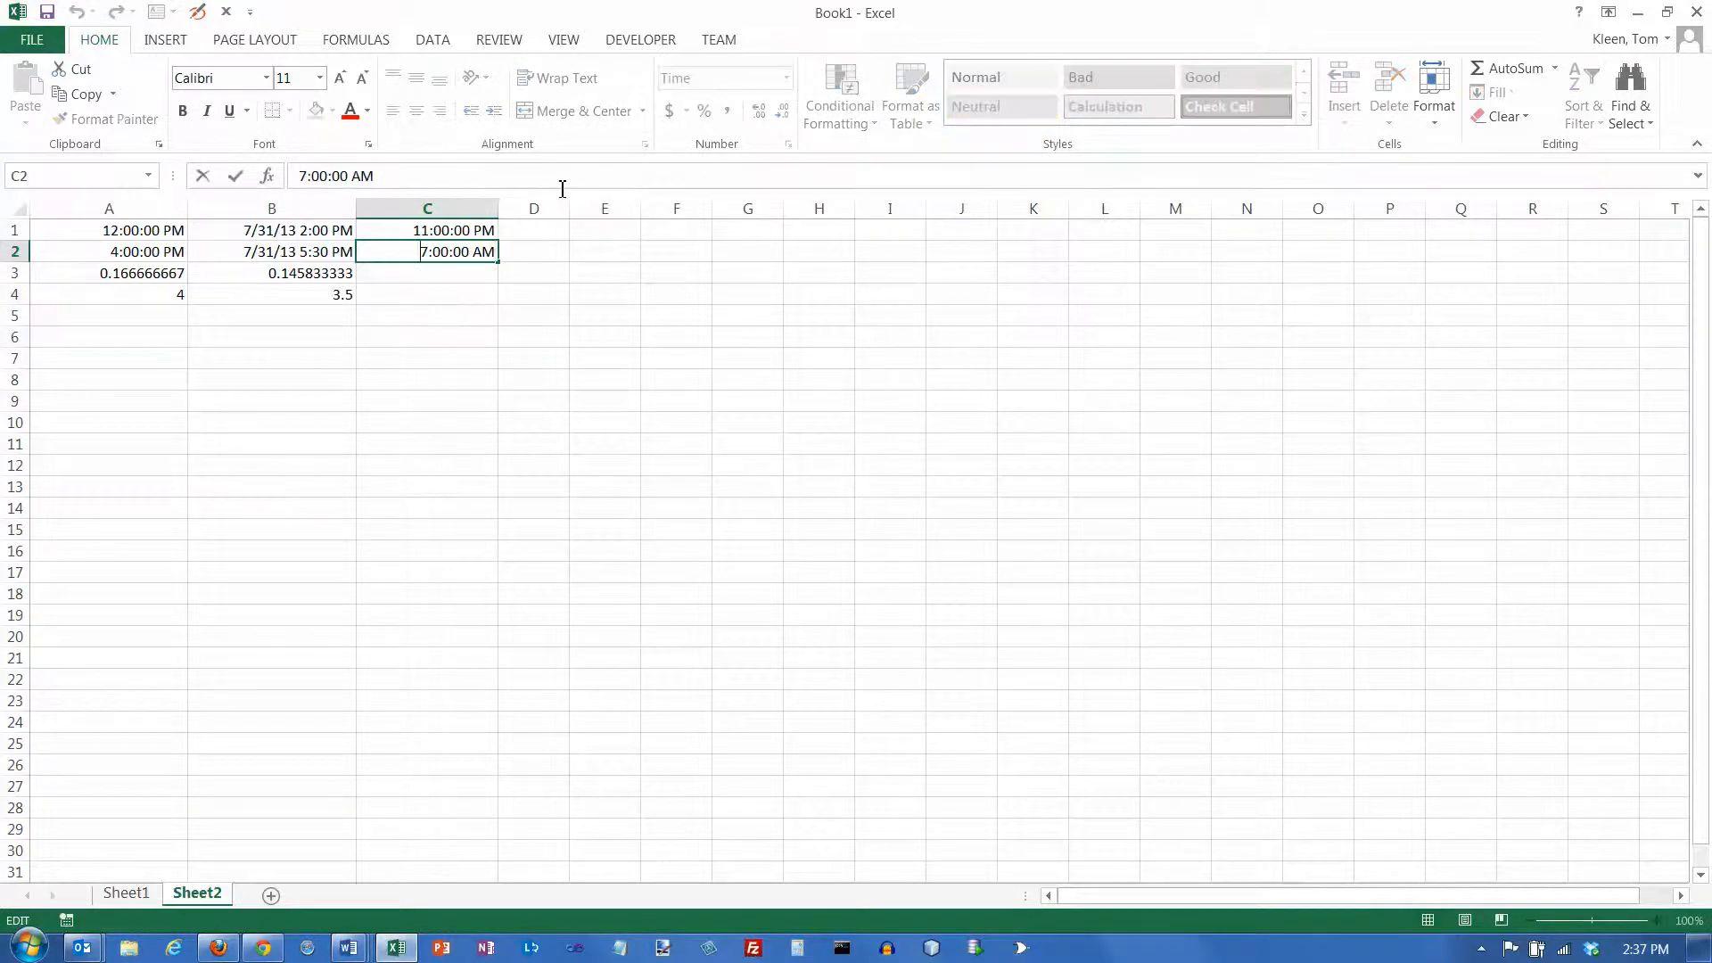
text(8/1/13)
key(Return)
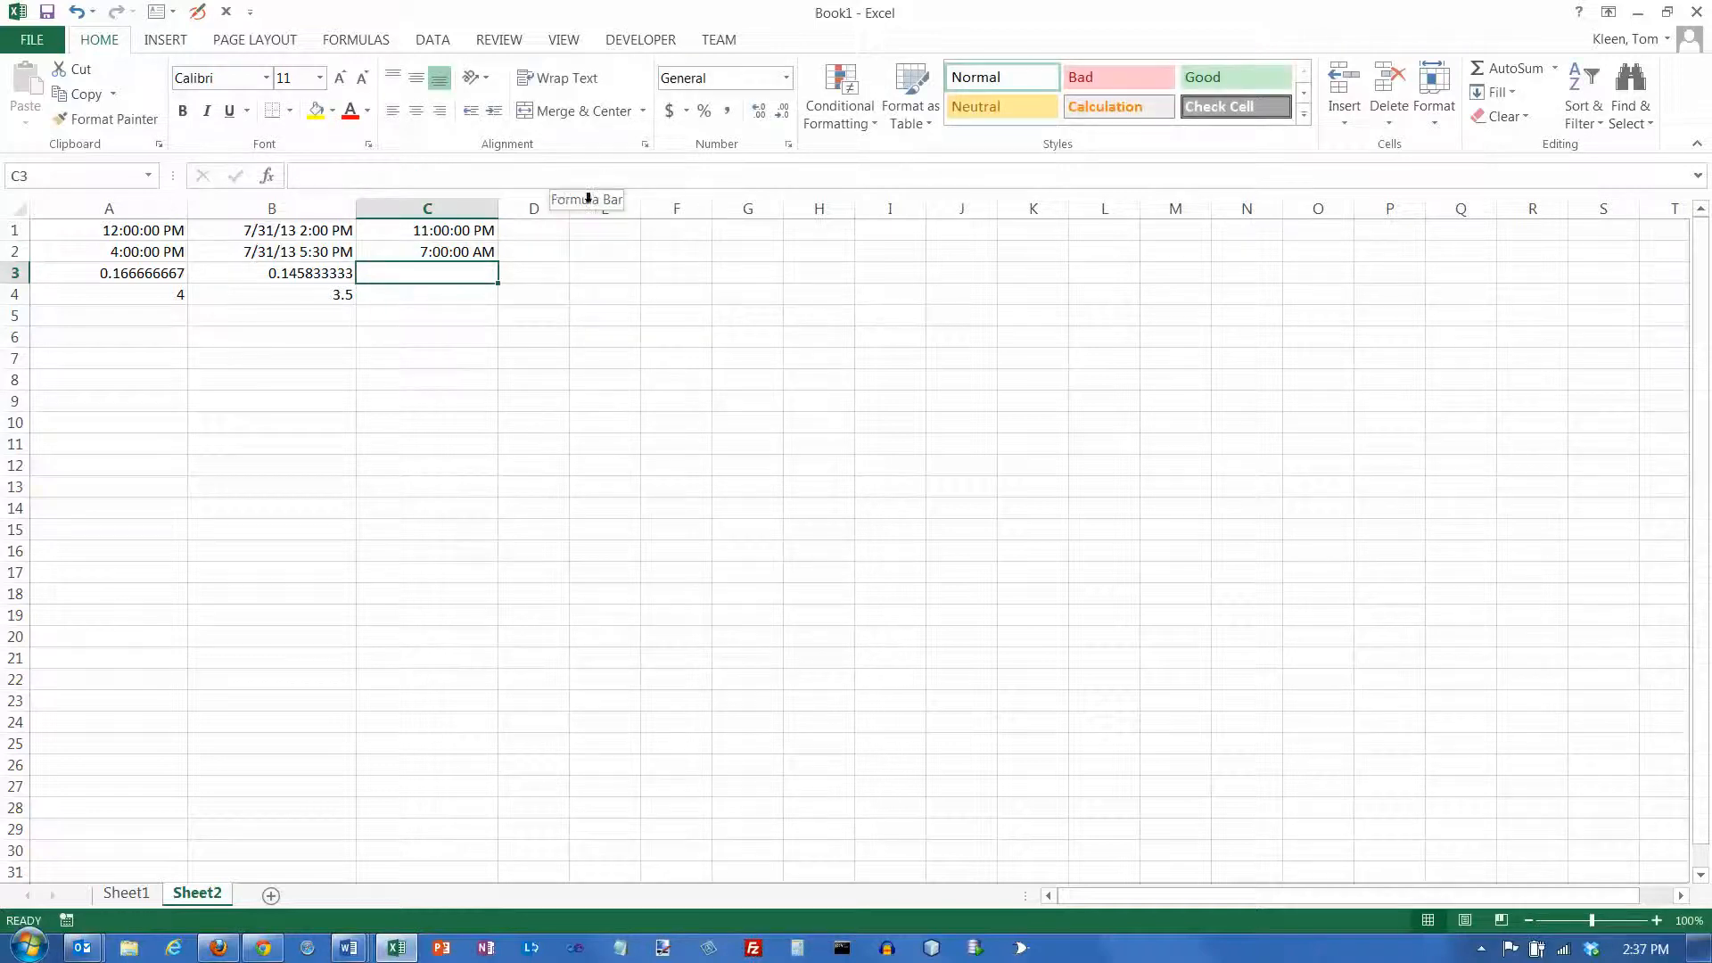
Apply the General number format to the date-times in C1:C2 and compare their stored numbers
drag(477, 230, 482, 256)
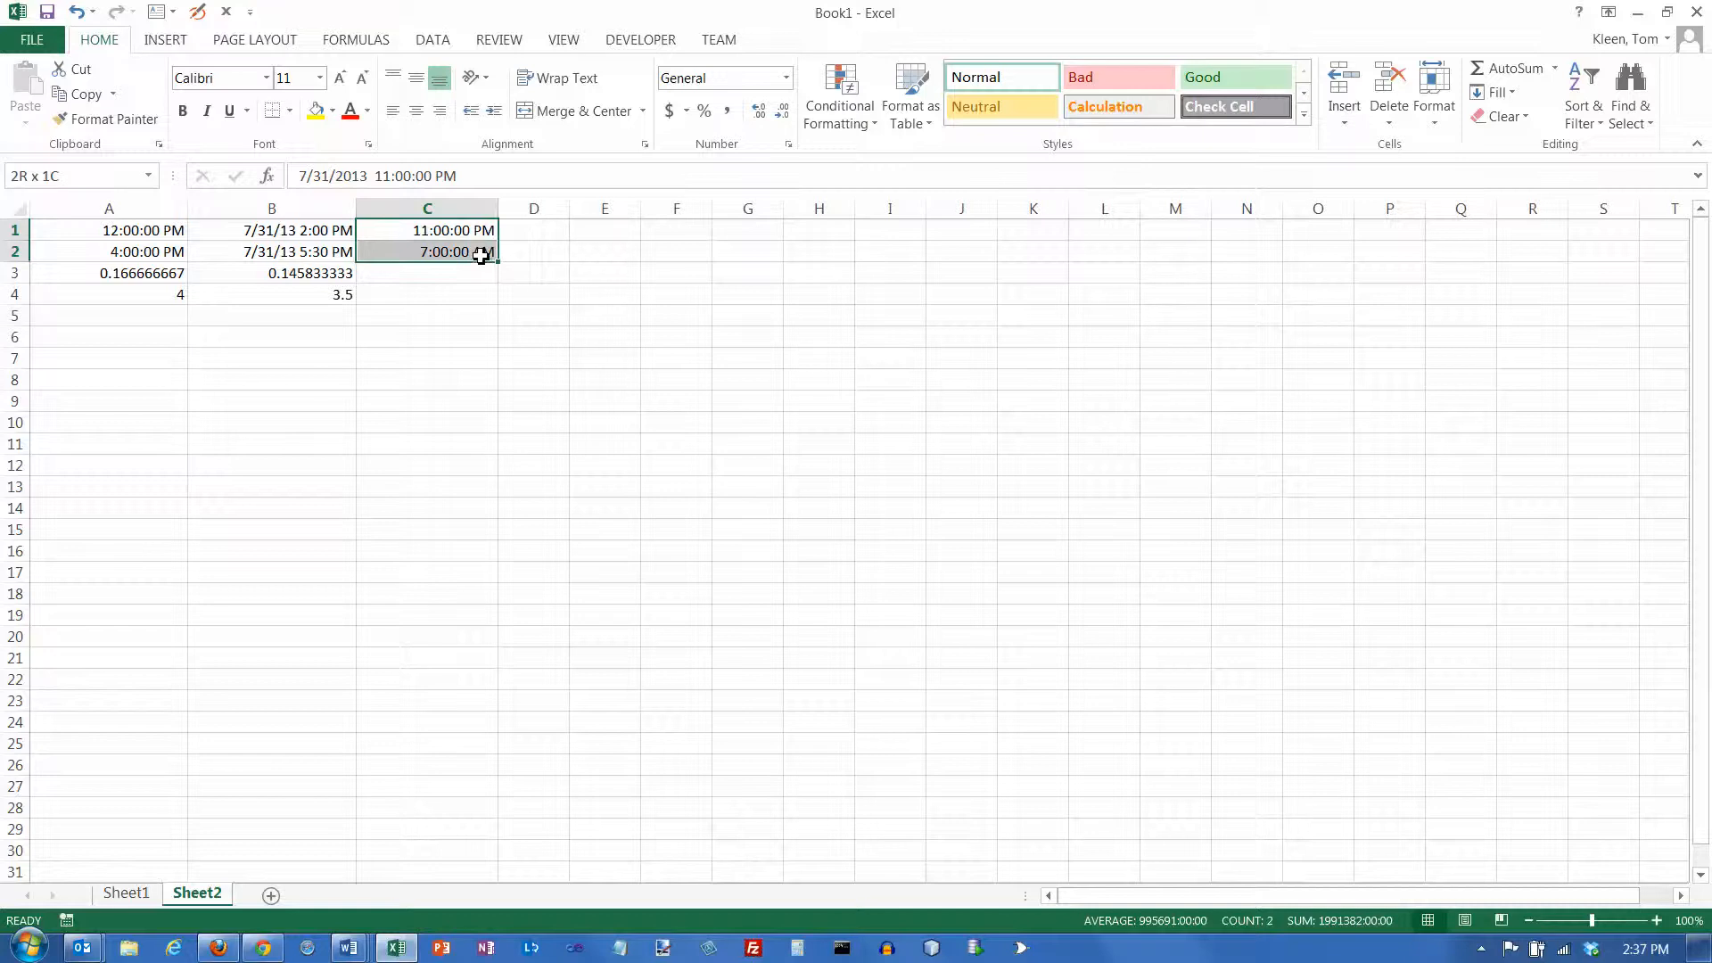
click(787, 79)
click(781, 119)
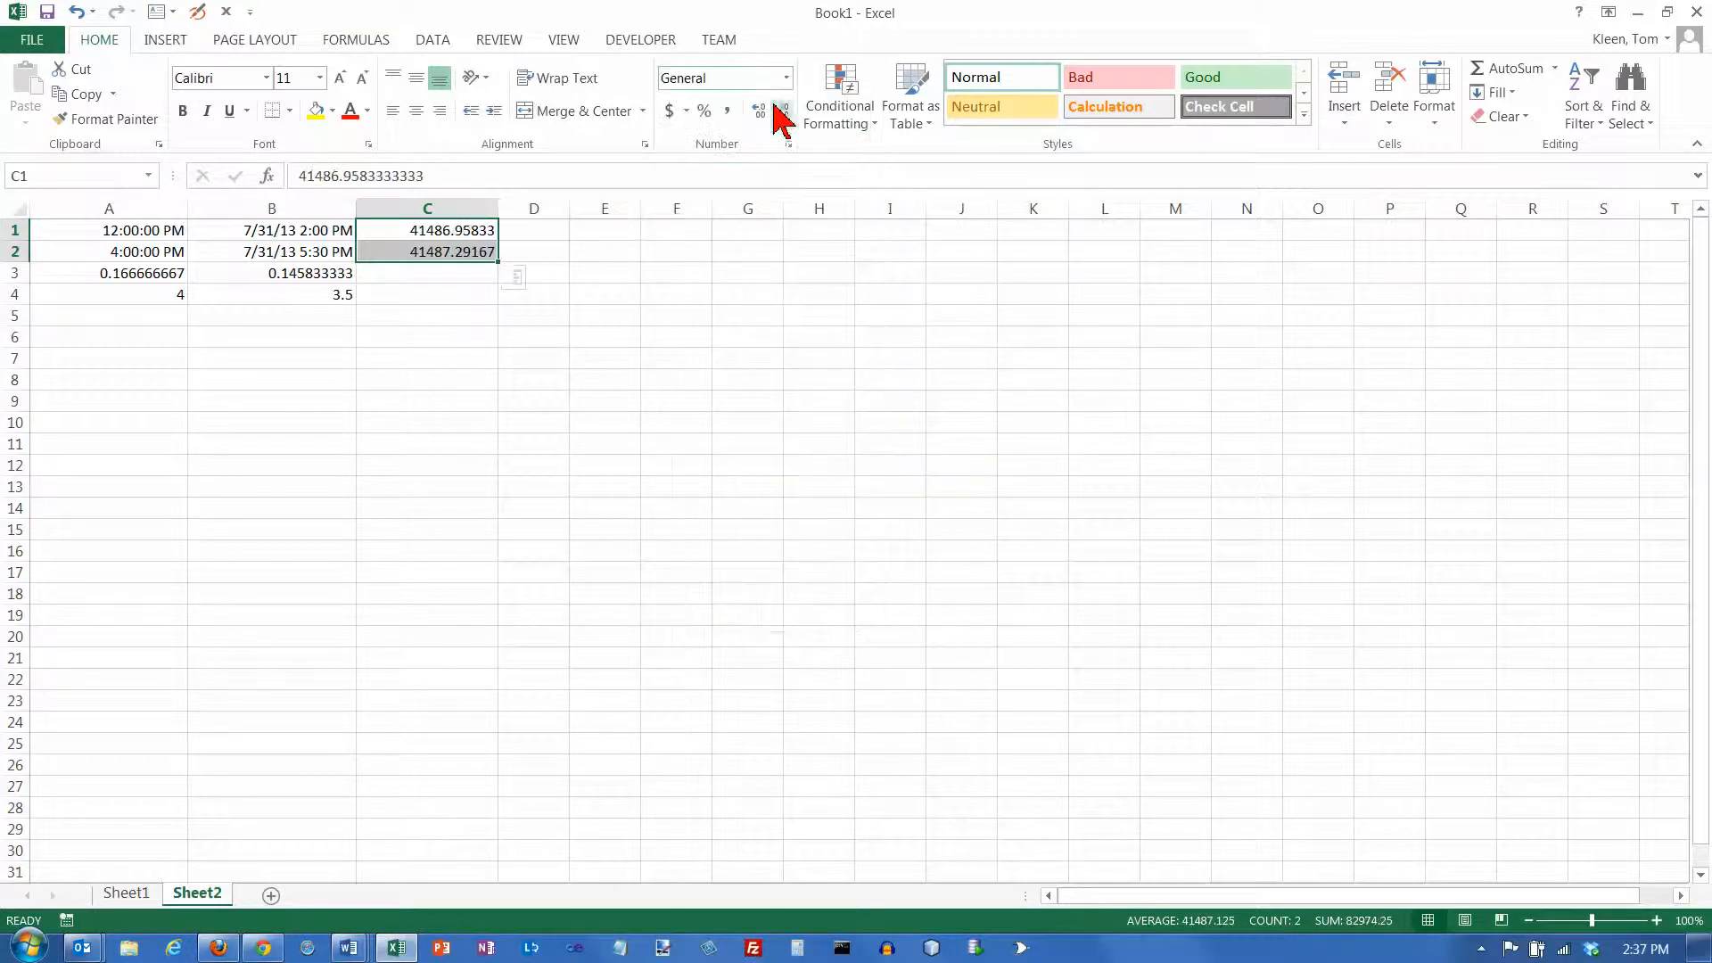
click(448, 252)
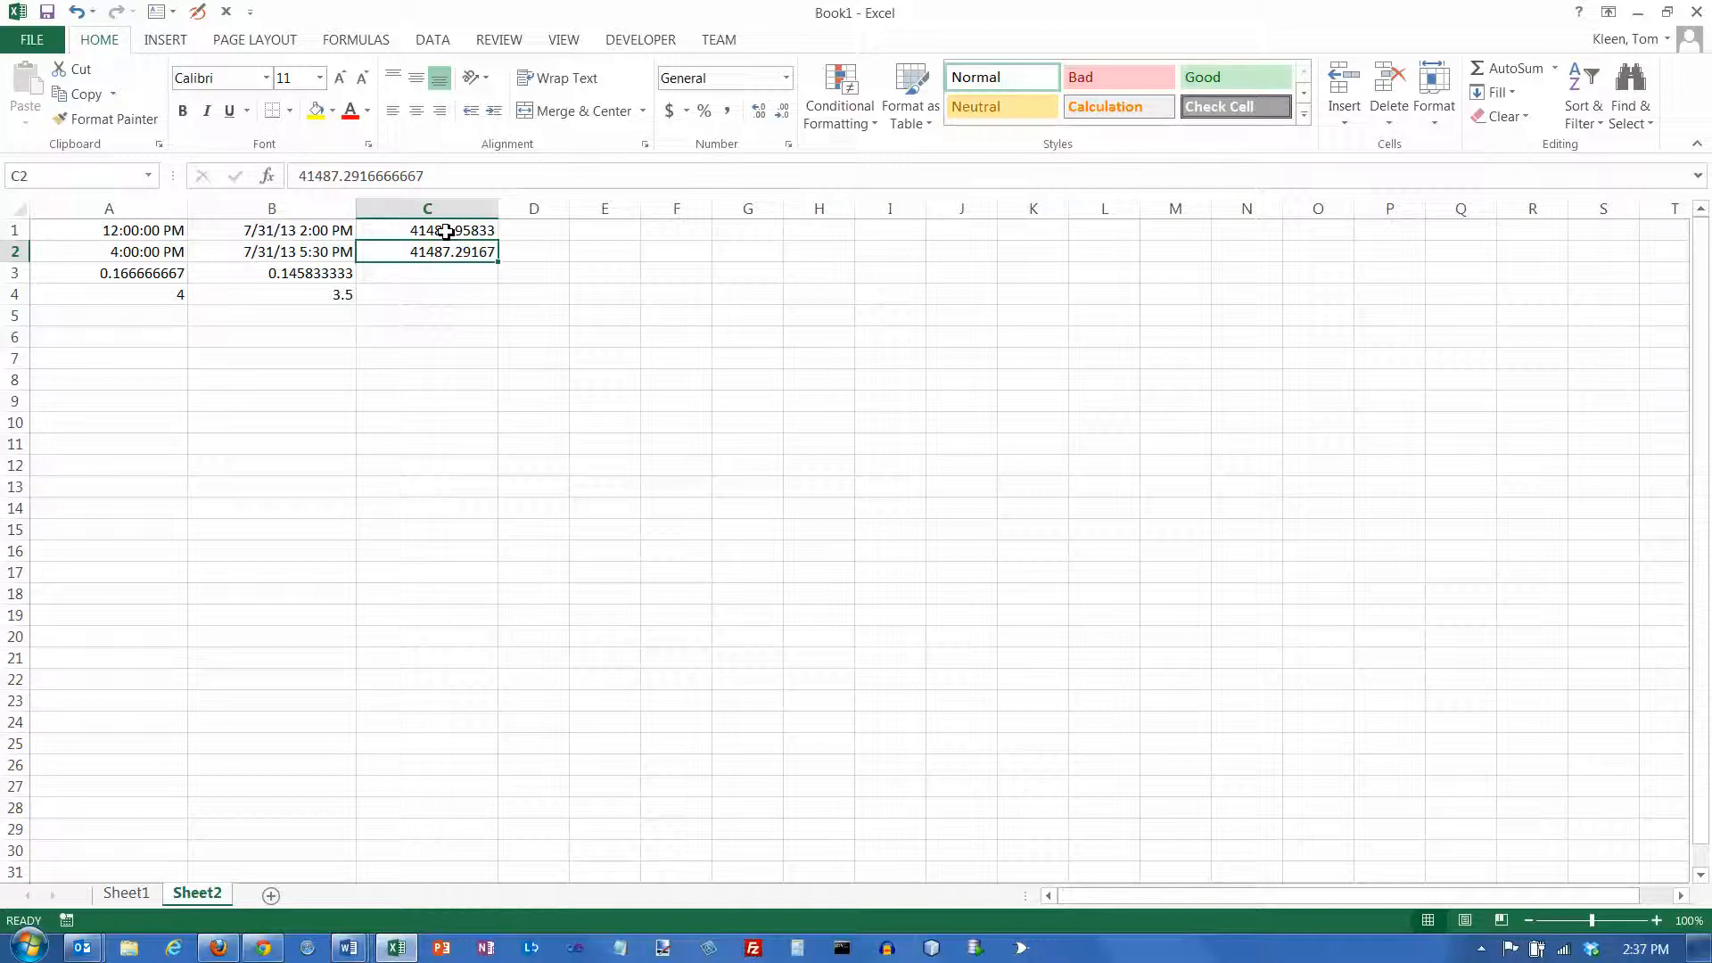
click(447, 232)
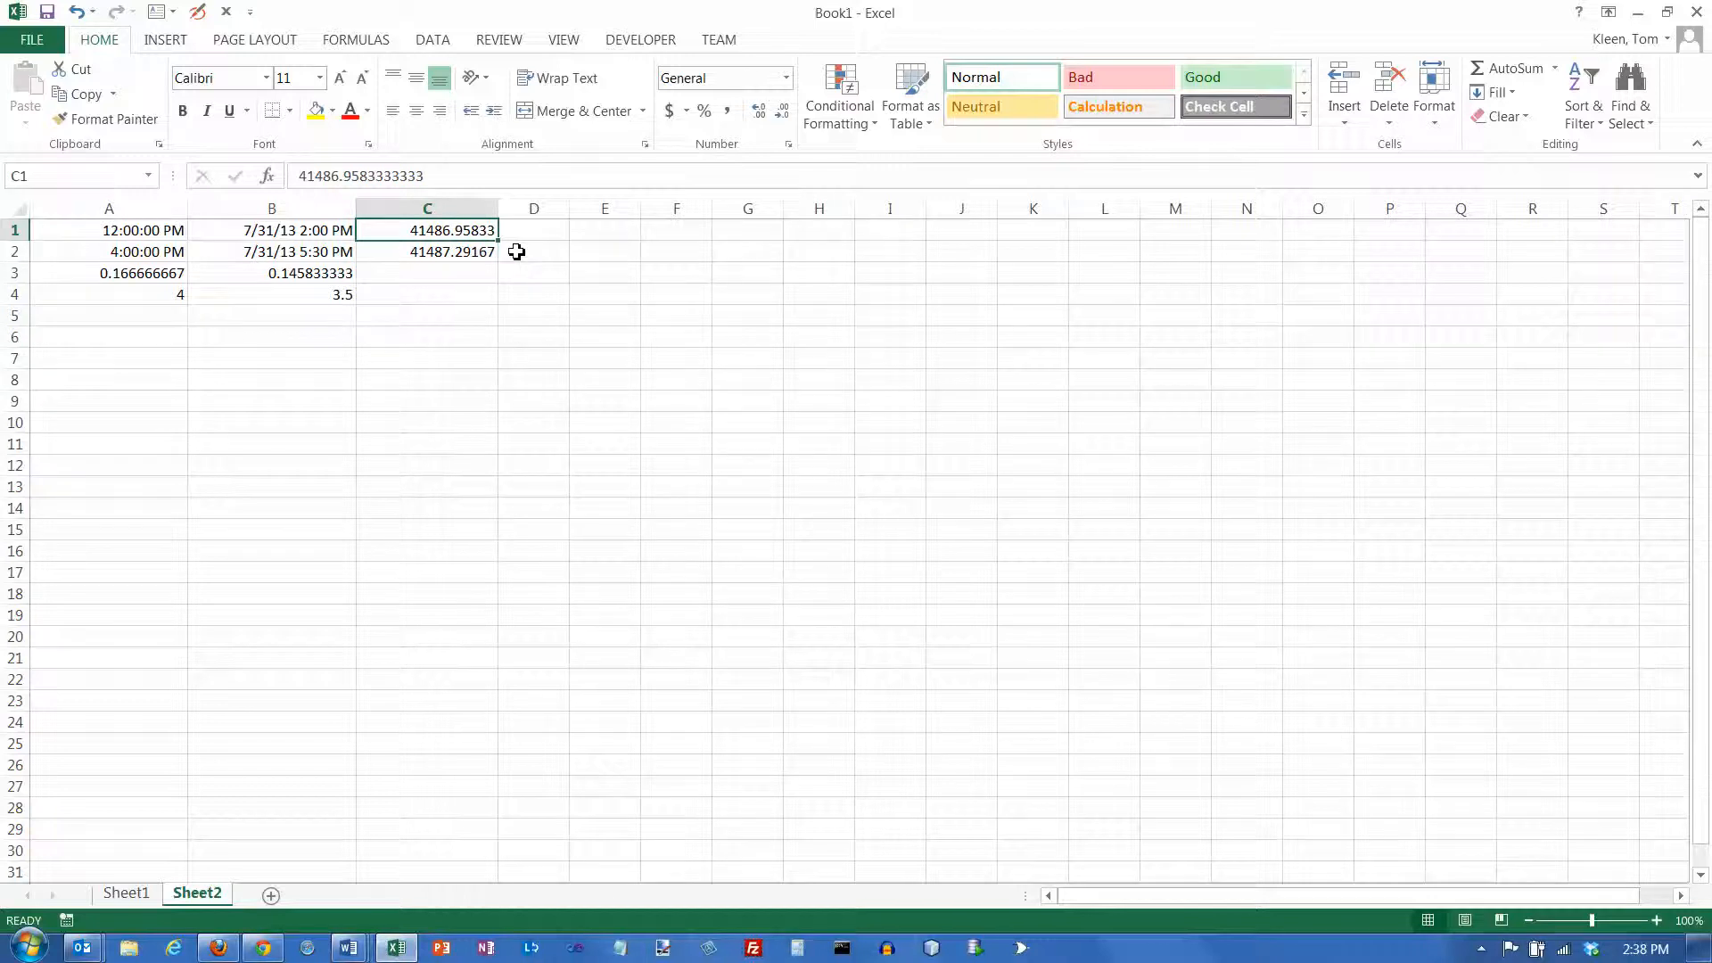
Calculate the difference between the two date-times in cell C3 with the formula =C2-C1
click(477, 274)
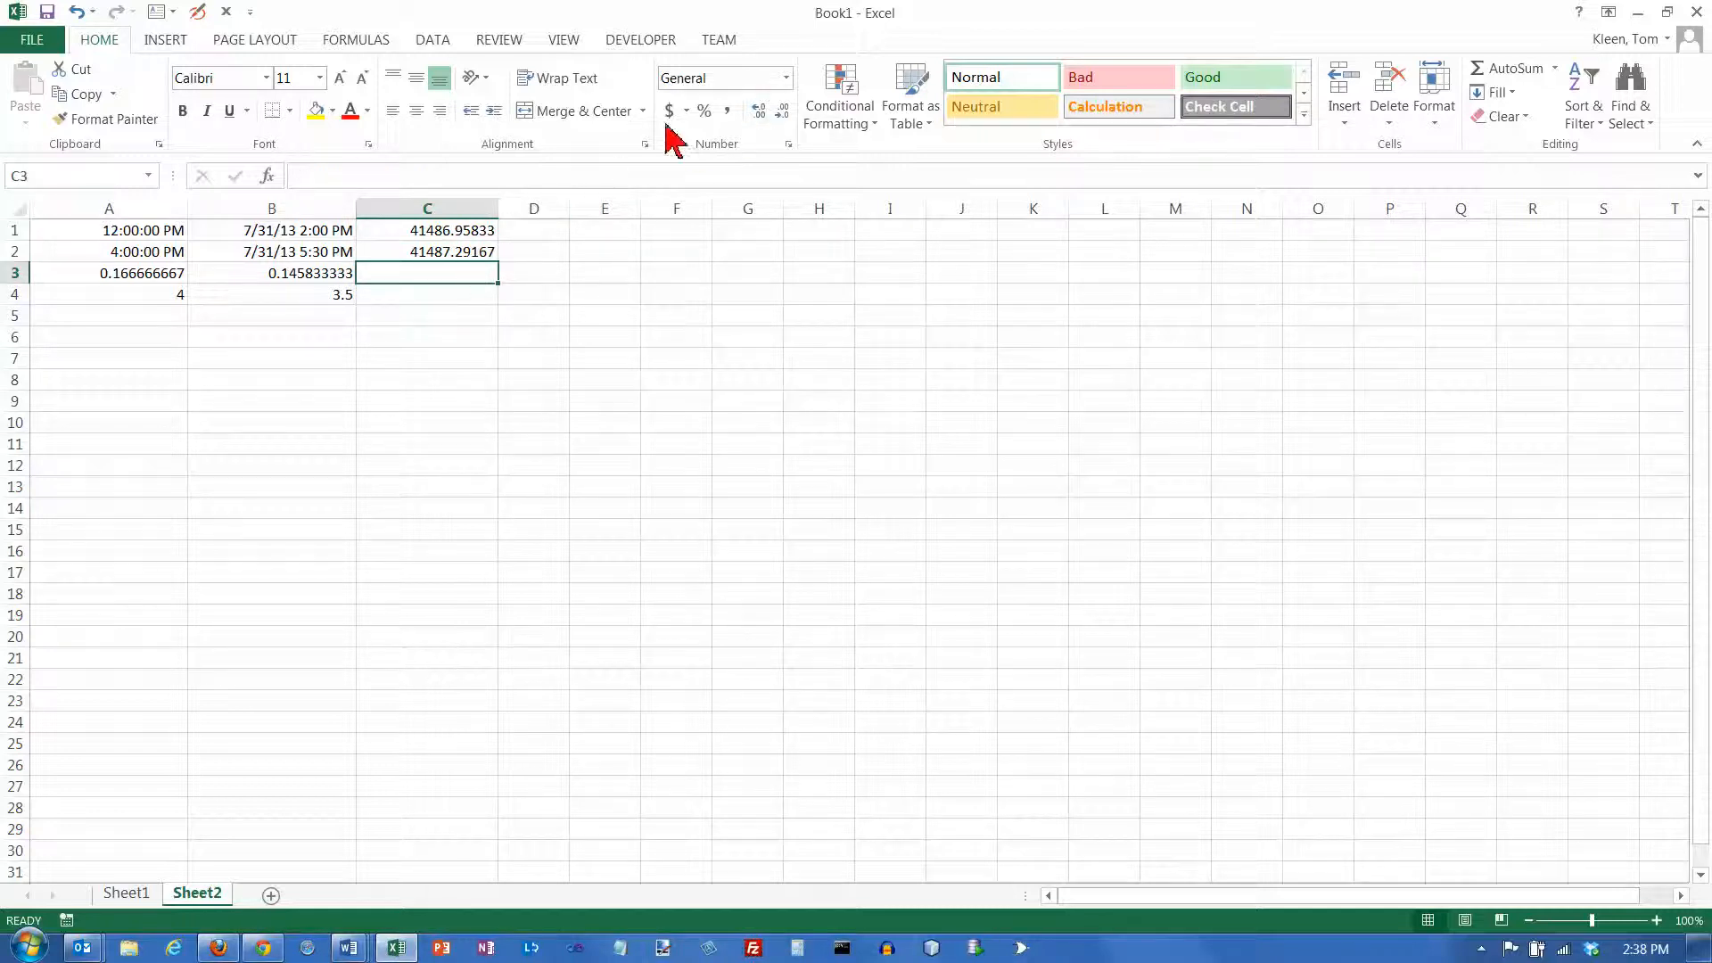
text(=)
key(Up)
text(-)
key(Up)
key(Up)
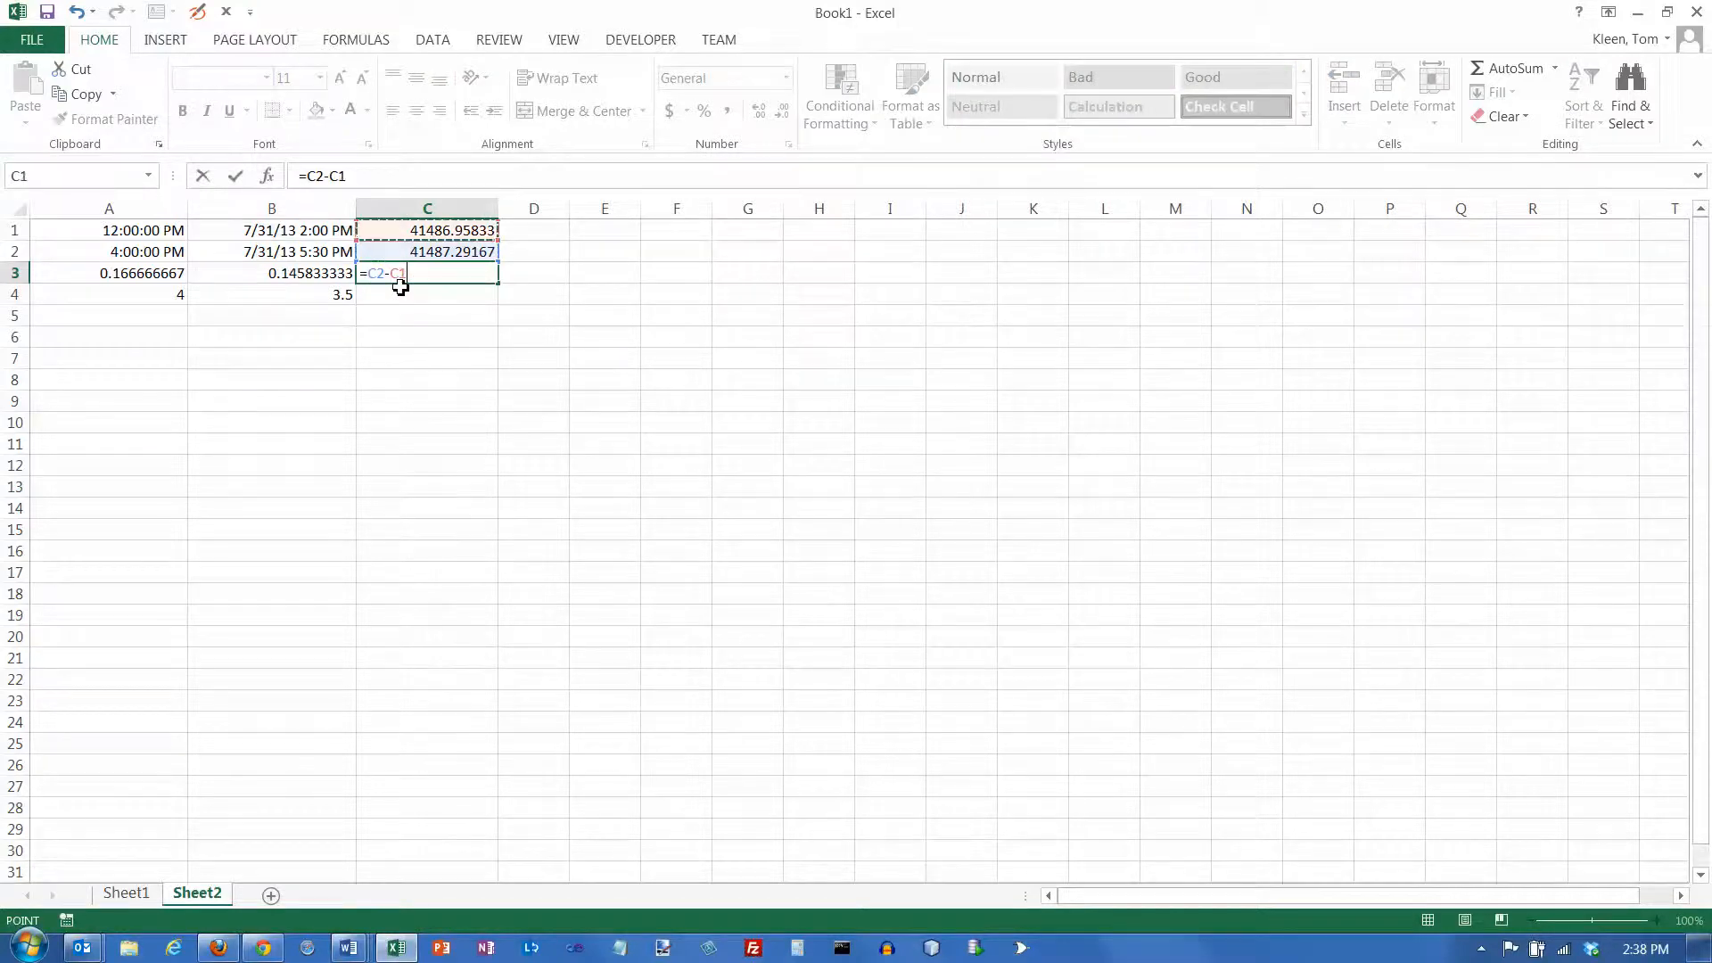
key(Return)
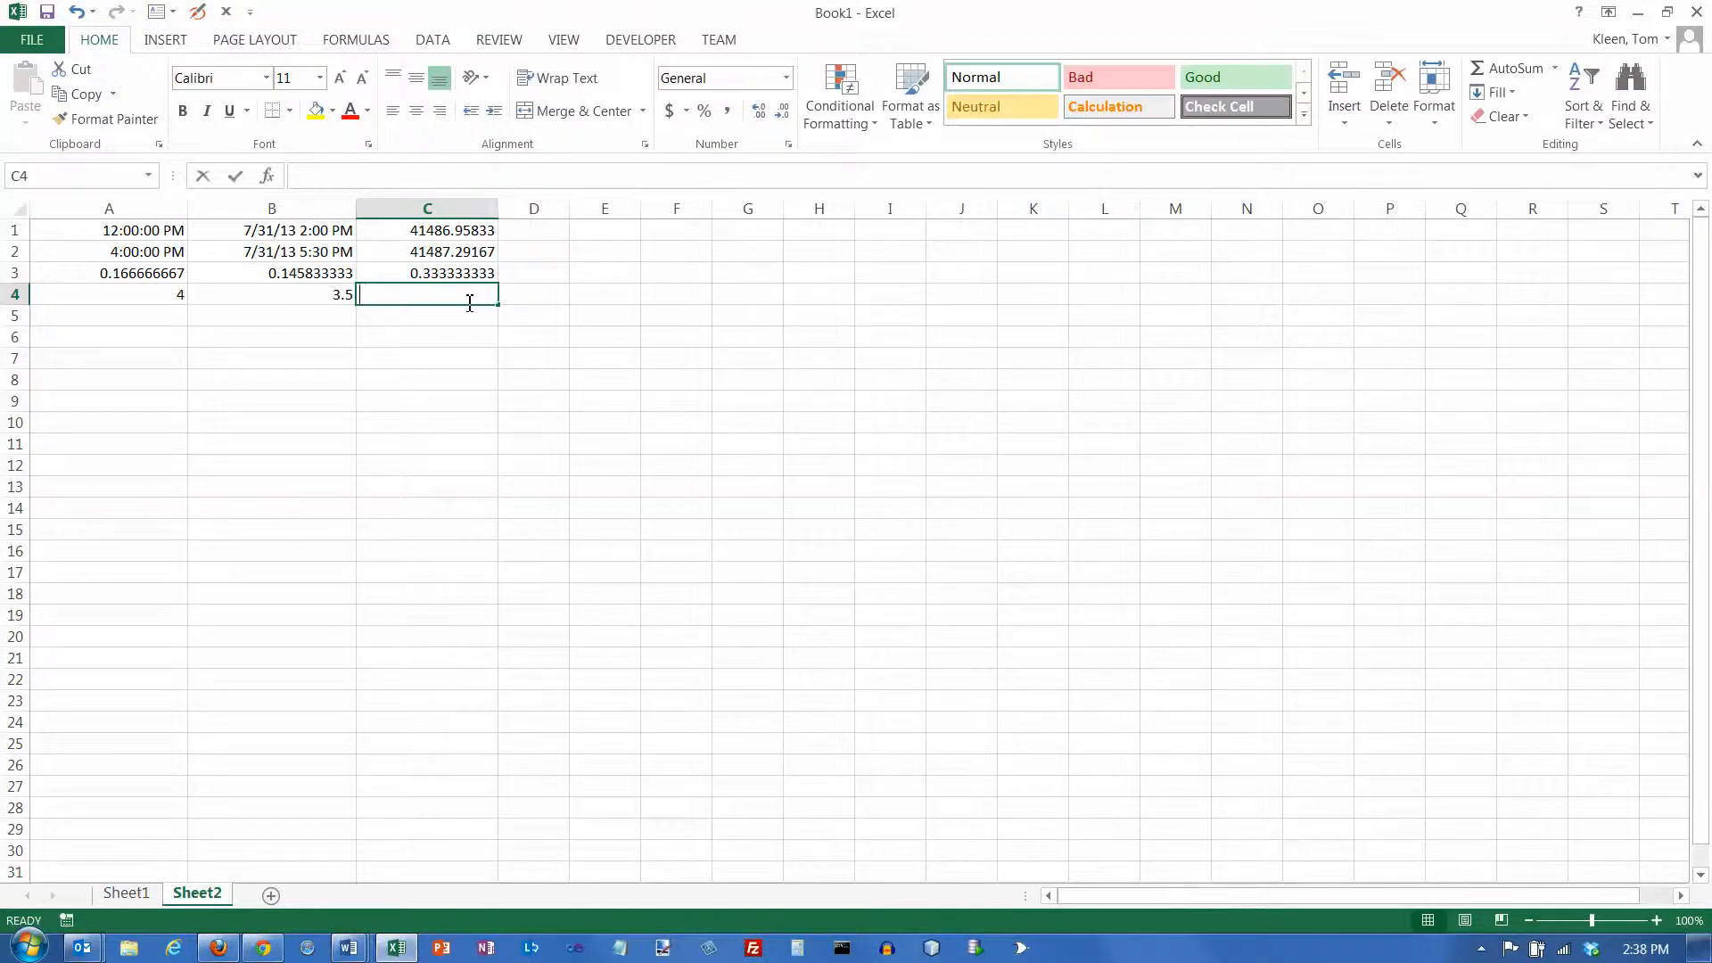
Convert the column C difference to hours in cell C4 with the formula =C3*24
text(=)
key(Up)
text(*24)
key(Return)
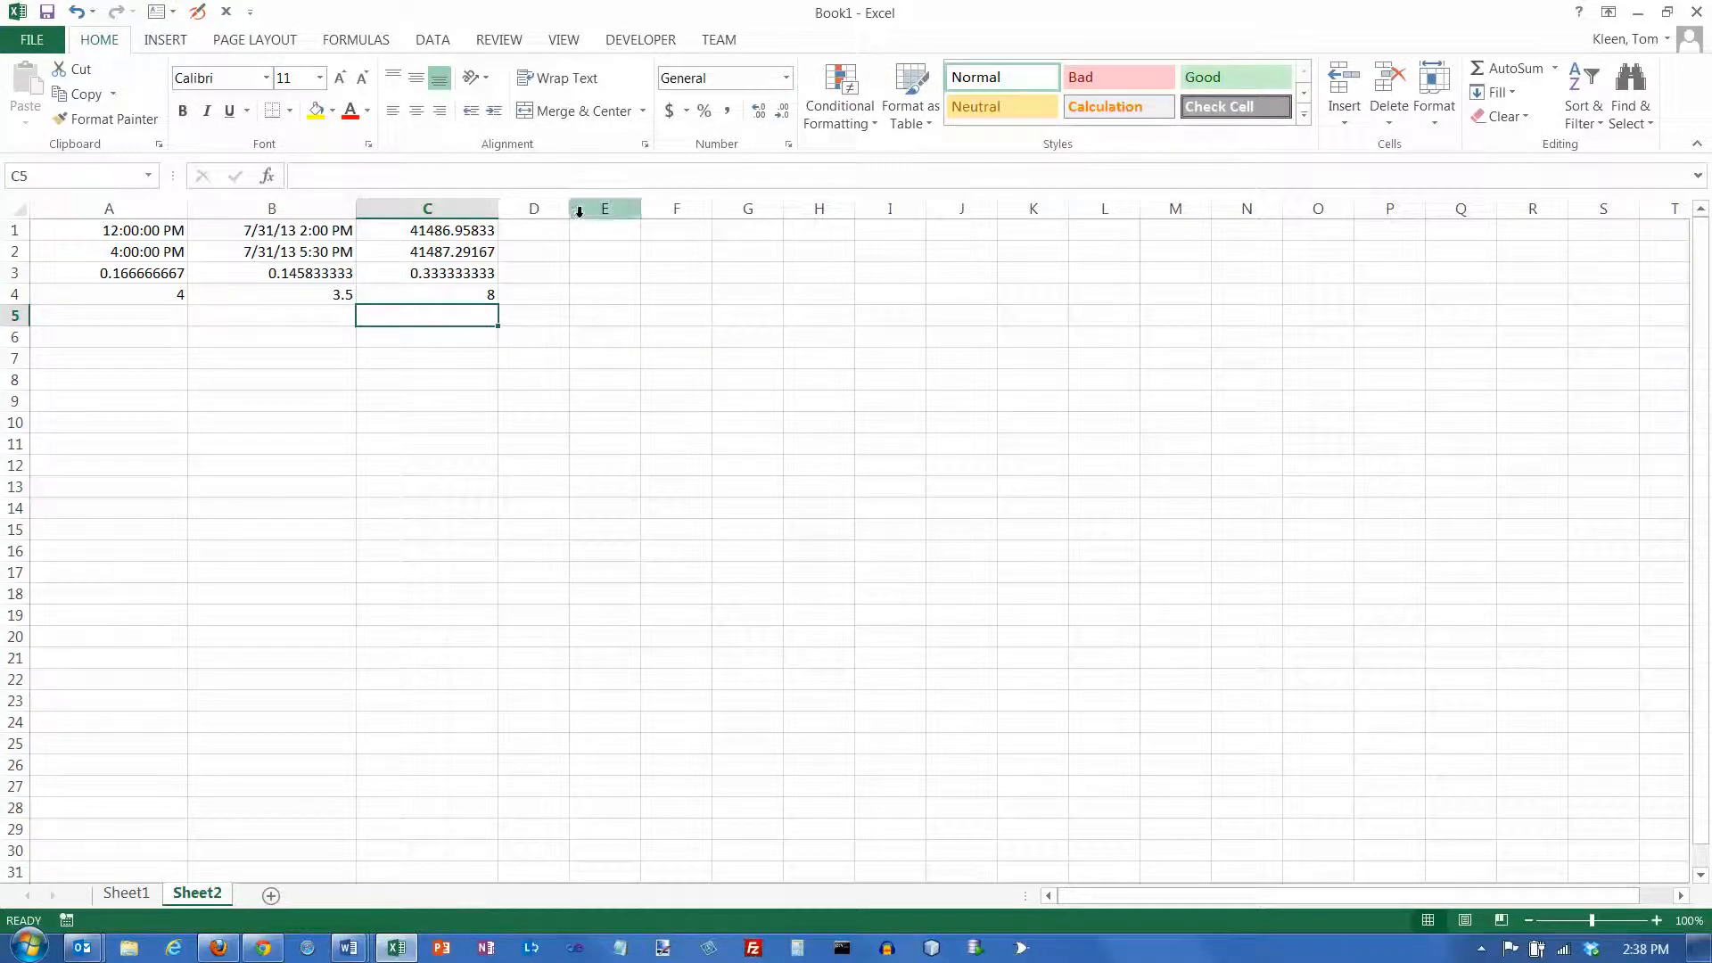
Widen column D and enter 11:00 pm in cell D1 and 7:00 am in cell D2
drag(570, 208, 713, 227)
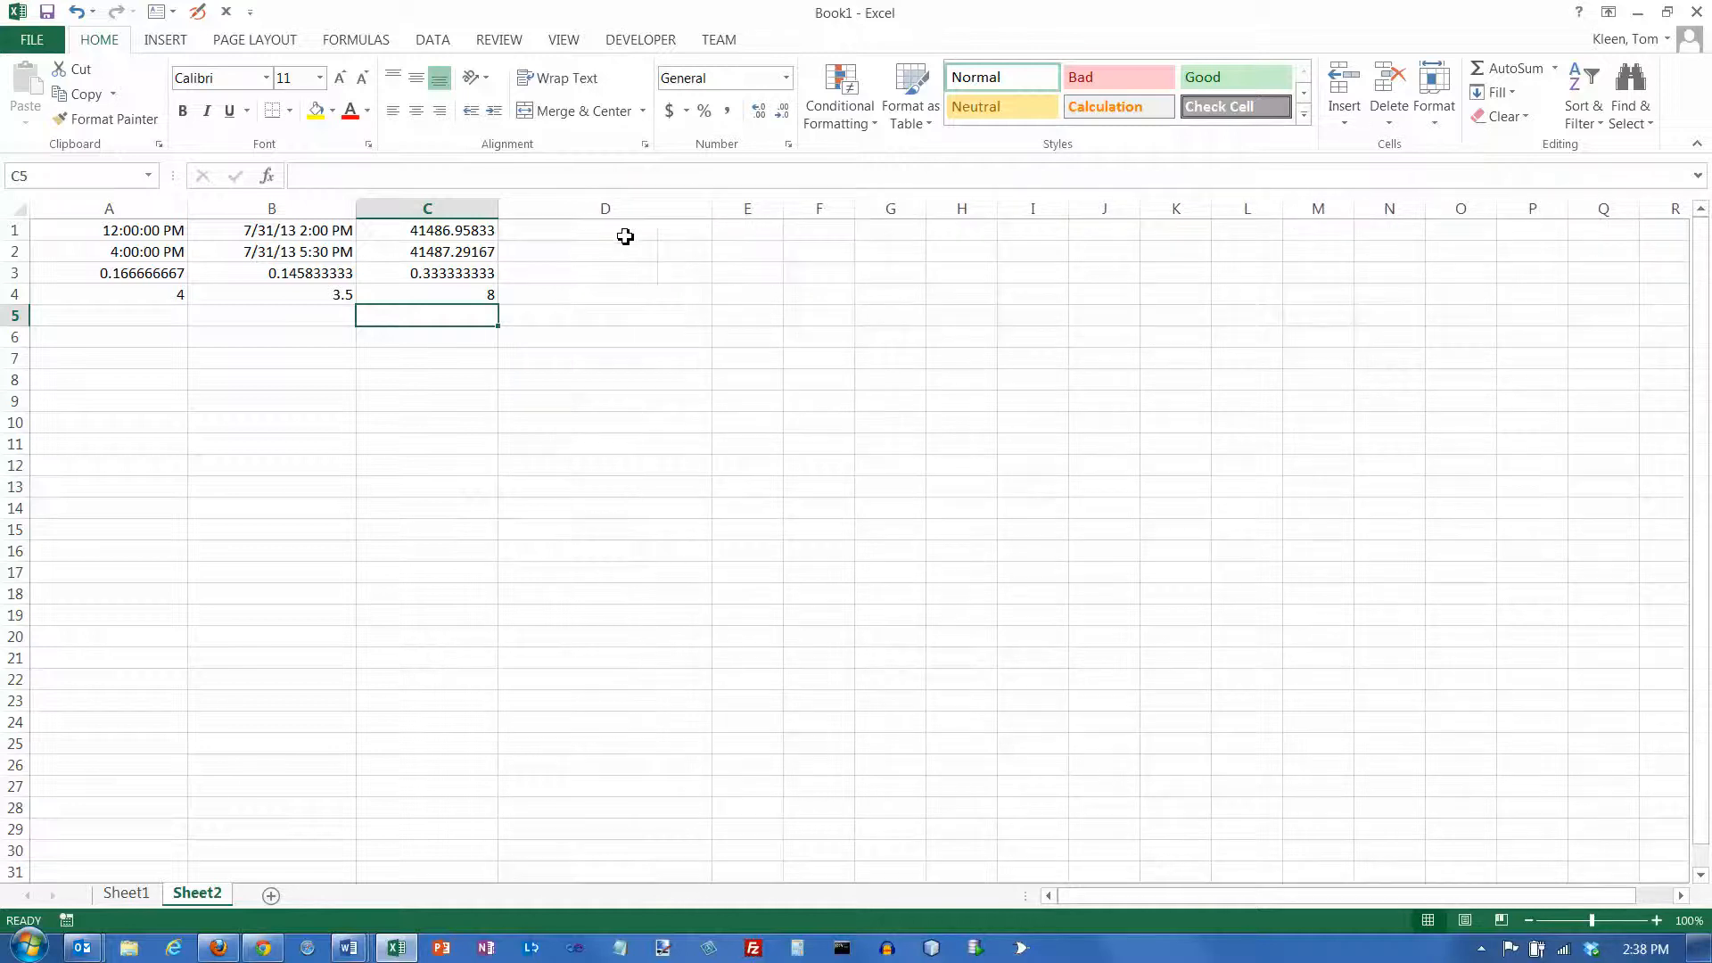
click(623, 233)
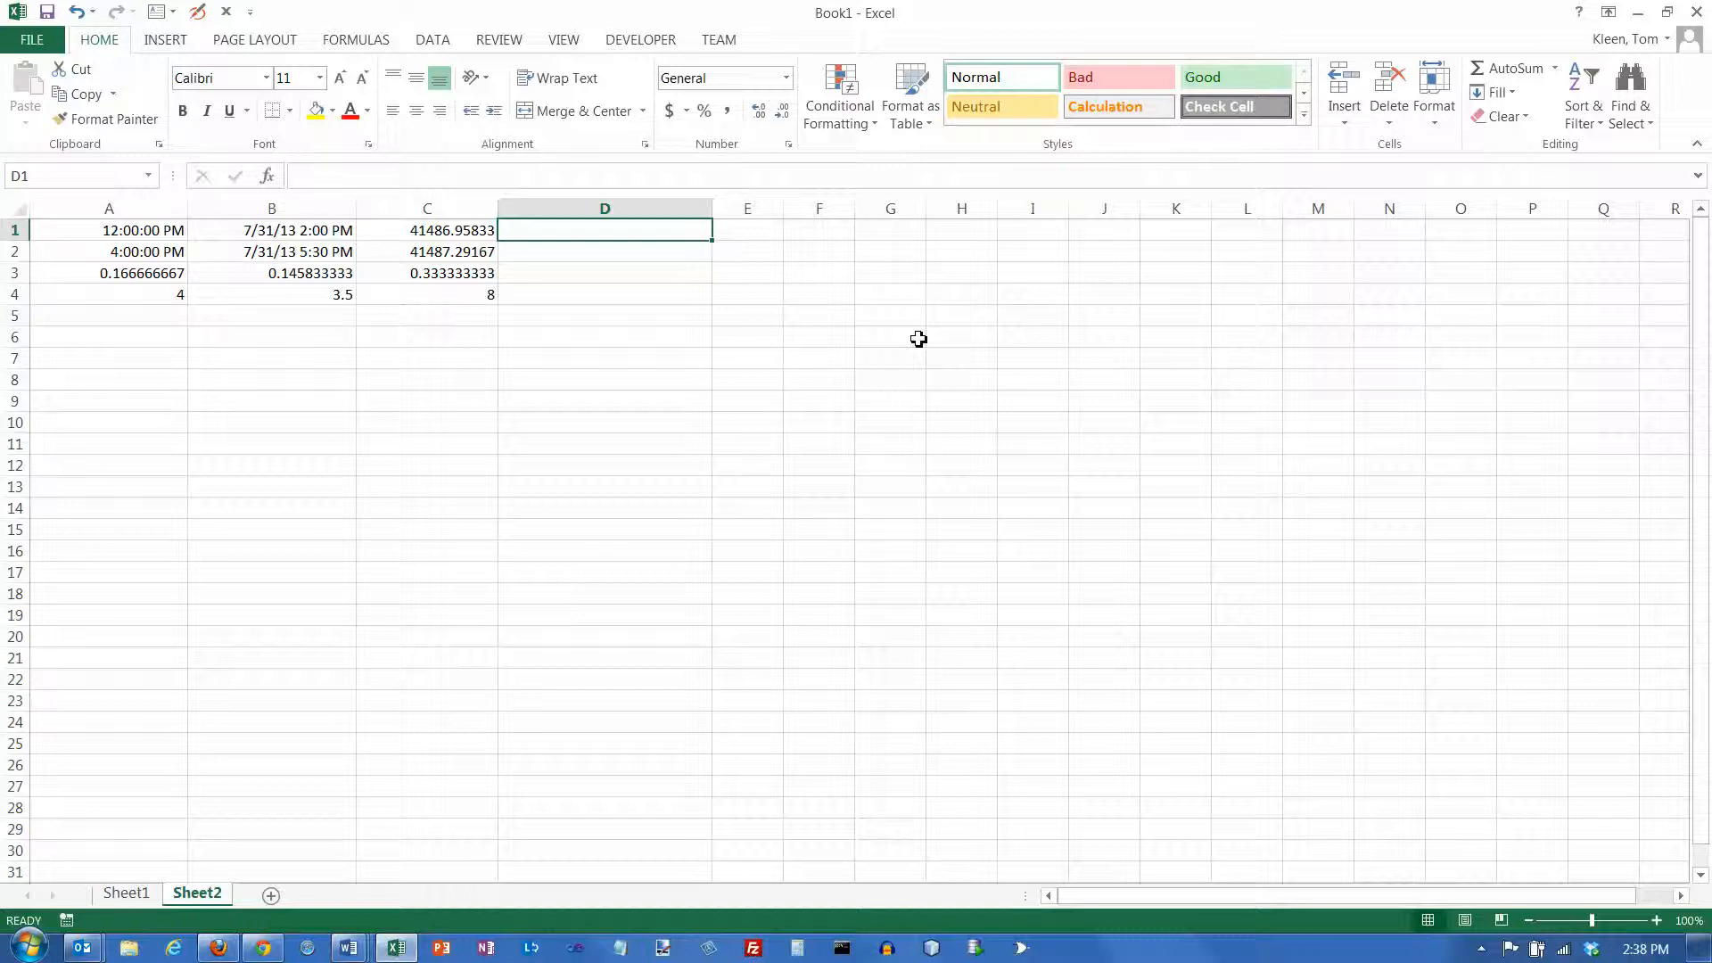
text(11)
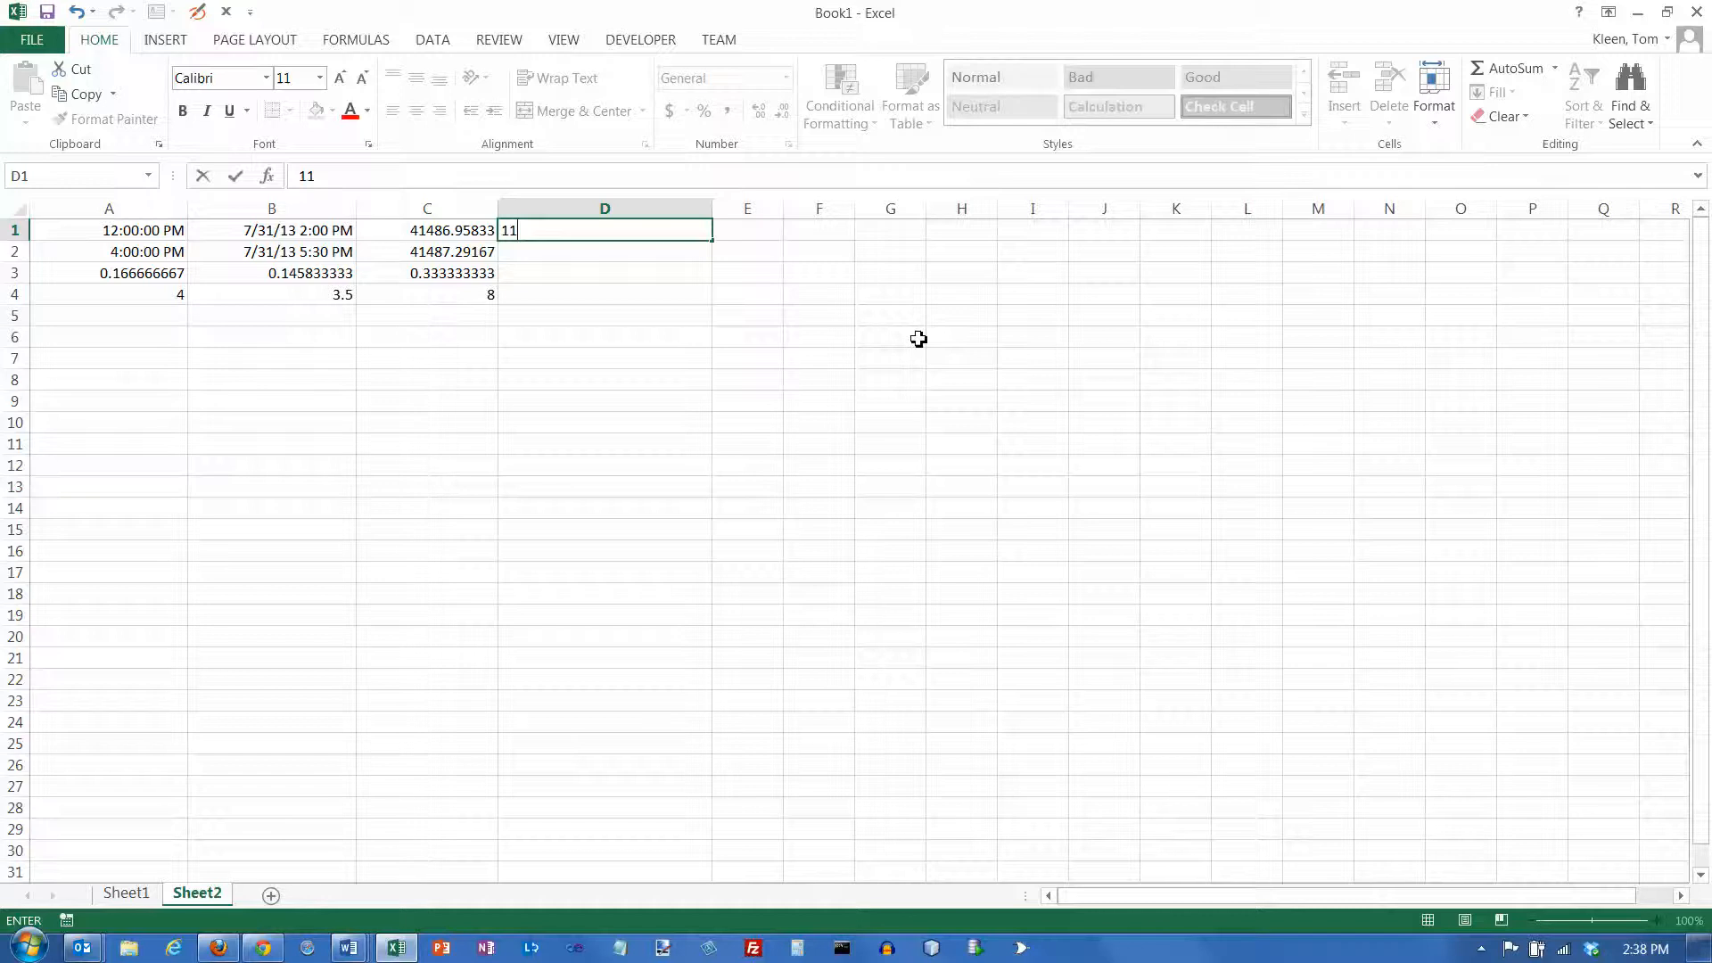
text(:00 pm)
key(Return)
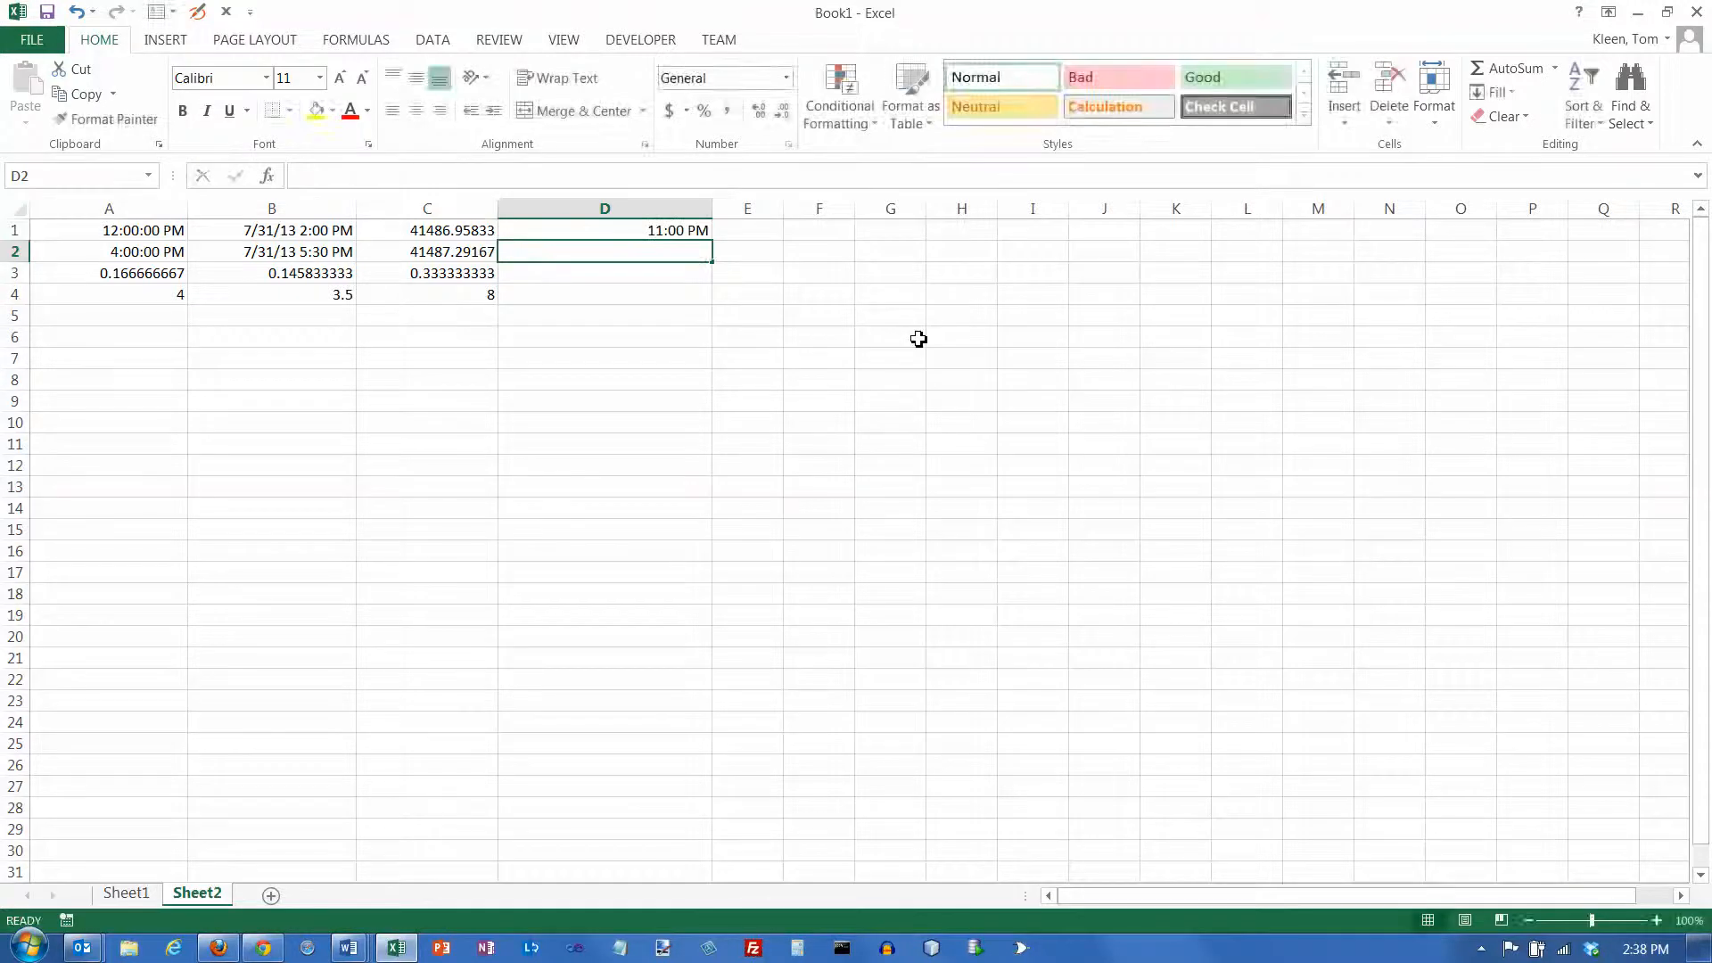
text(7:00 am)
key(Return)
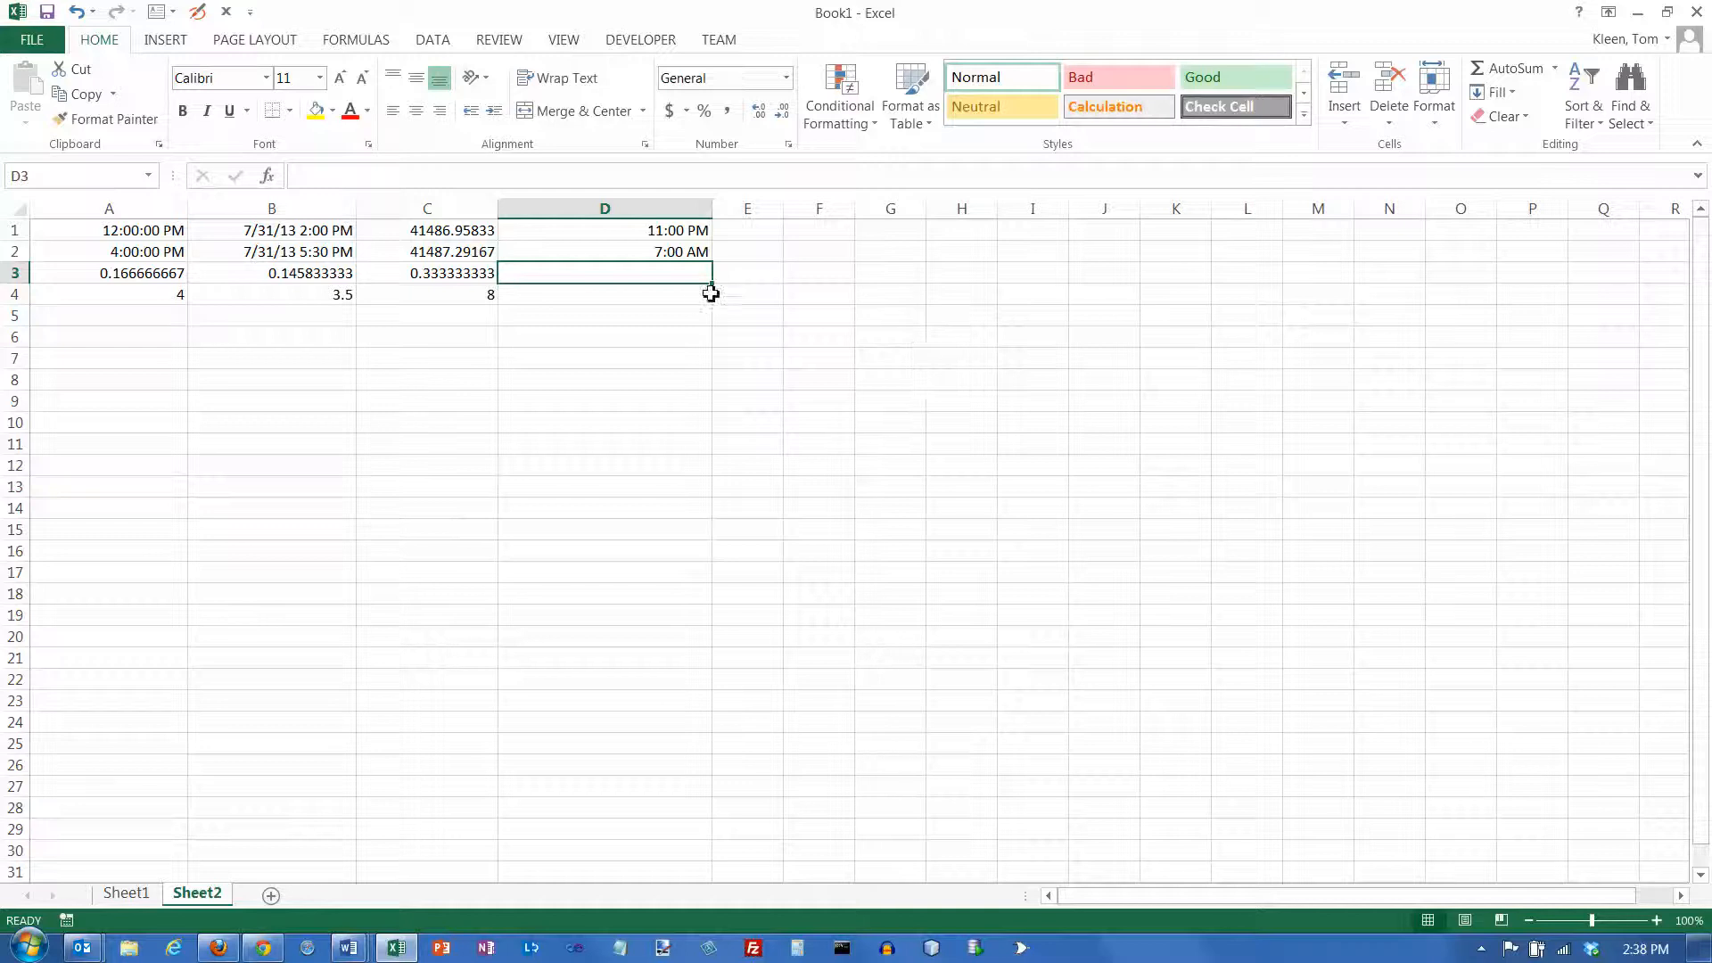
Compare the stored contents of the time-only cells D1 and D2
click(681, 251)
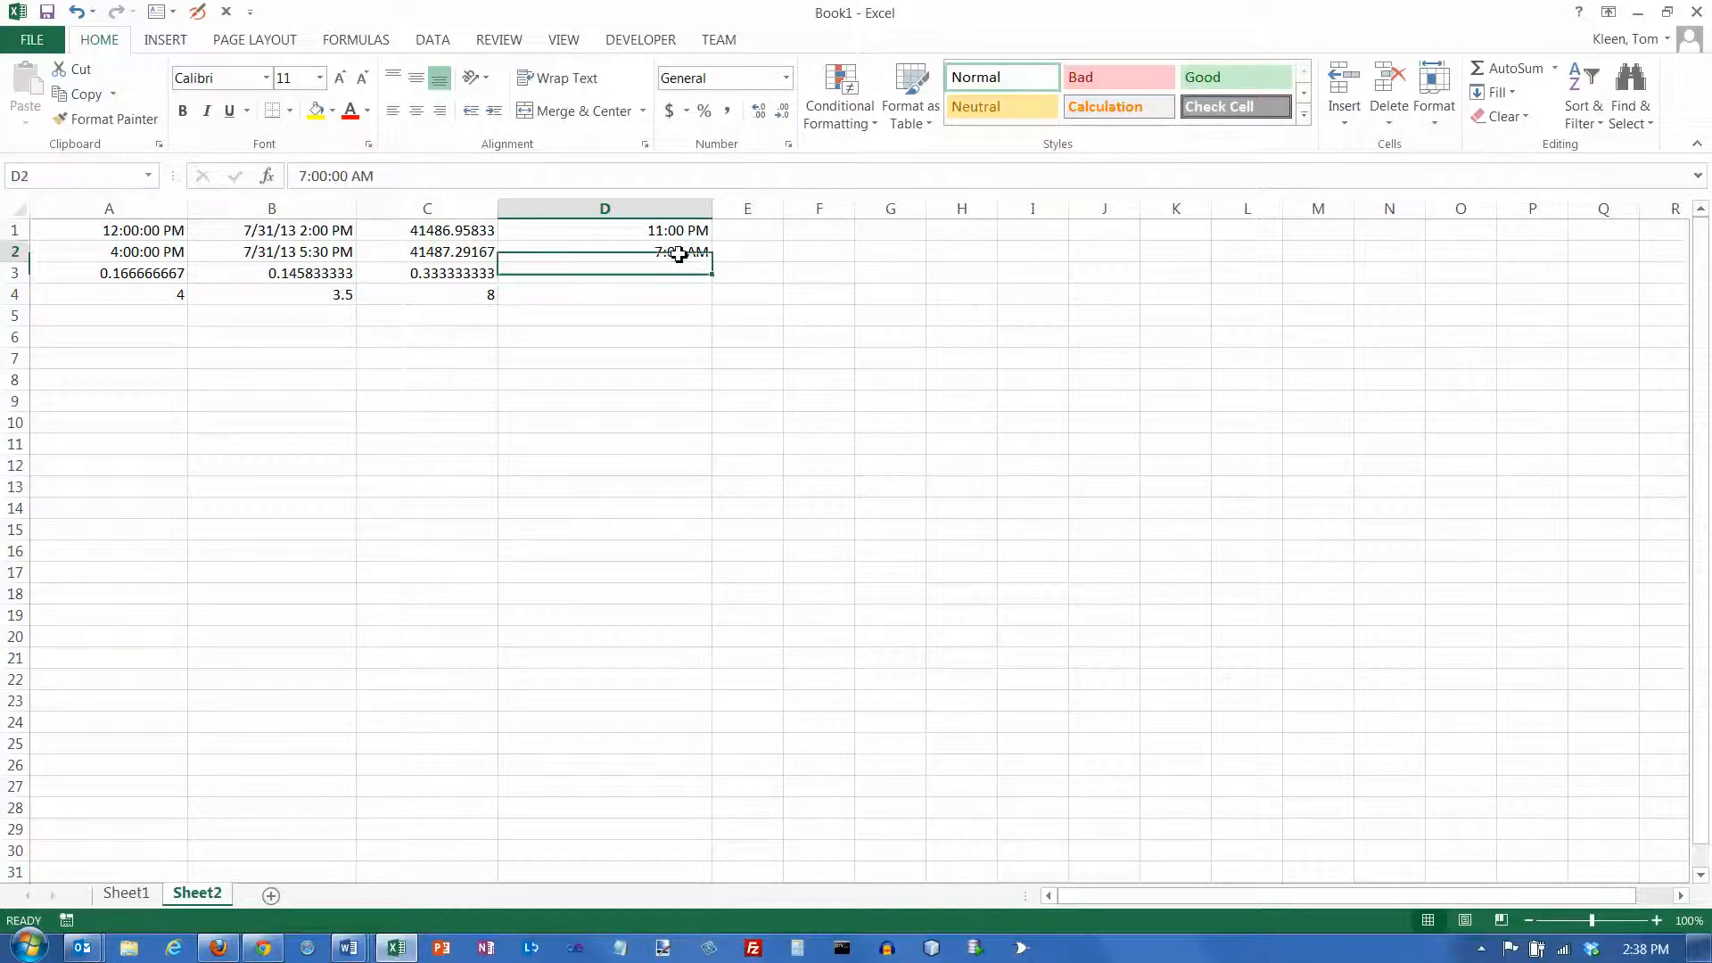
click(679, 231)
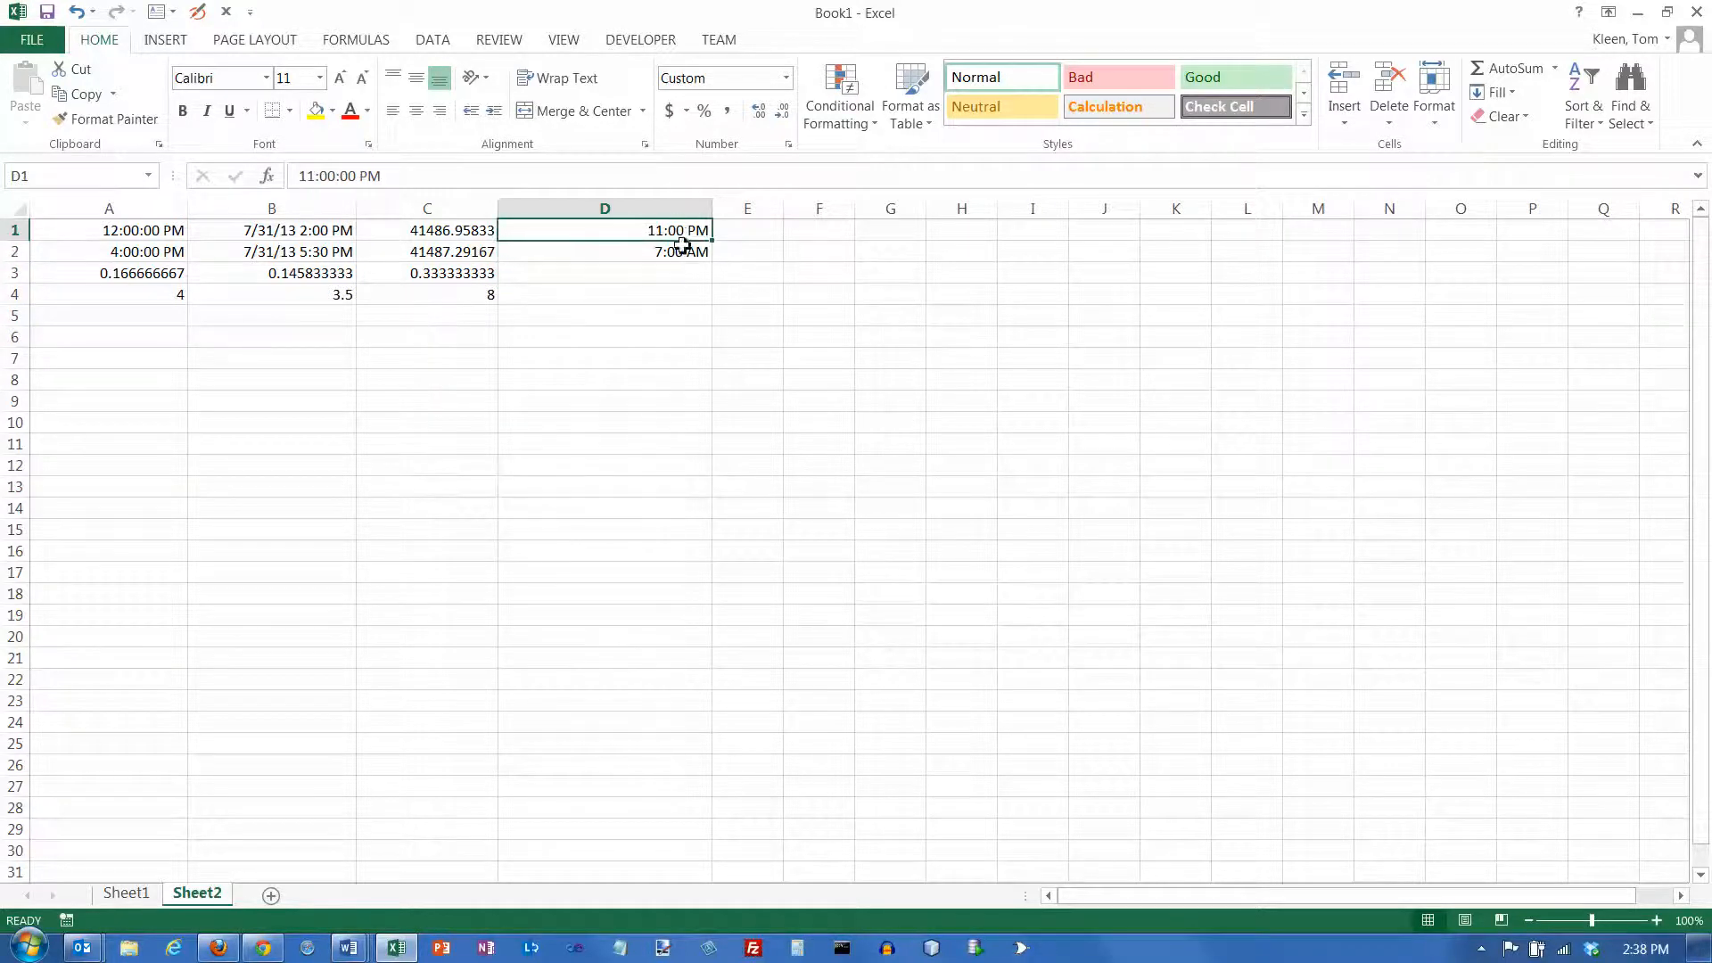
click(680, 252)
click(684, 232)
click(684, 252)
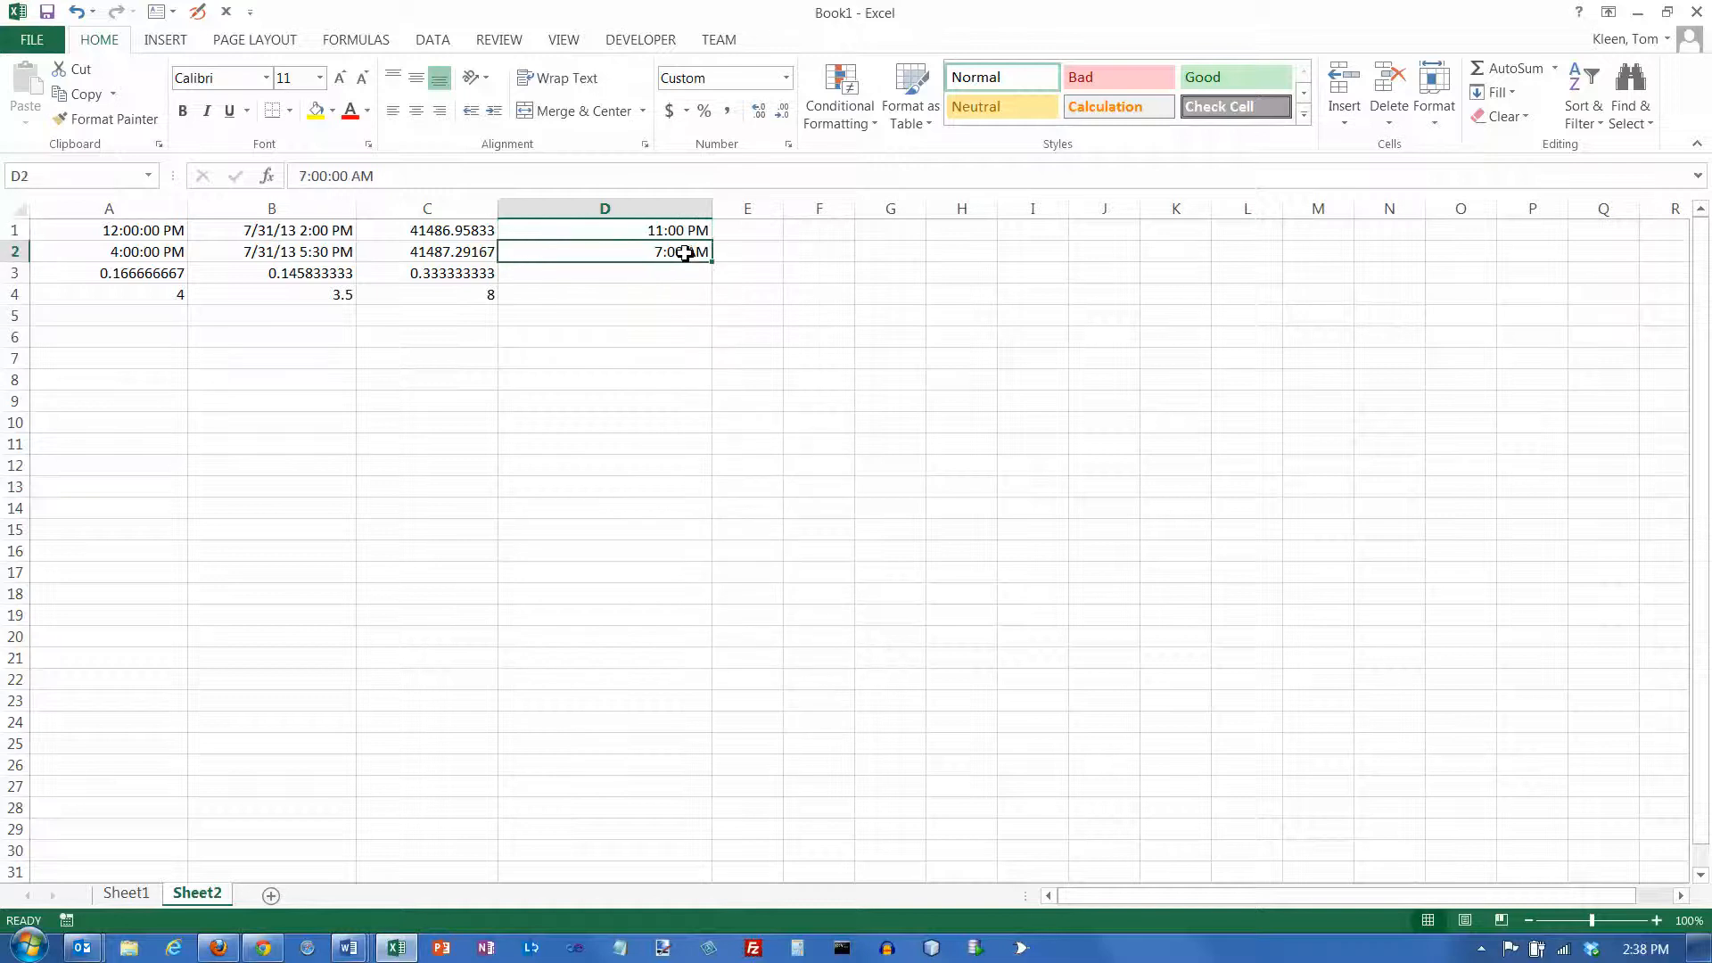
Check the start time in cell D1 against the end time in cell D2 to see which is the later clock time
click(684, 236)
click(684, 252)
click(682, 234)
click(688, 250)
click(688, 232)
click(687, 247)
click(682, 232)
click(684, 253)
Calculate the elapsed time in cell D3, allowing for spans past midnight, with the formula =IF(D2>D1,D2-D1, D2+1-D1)
click(677, 274)
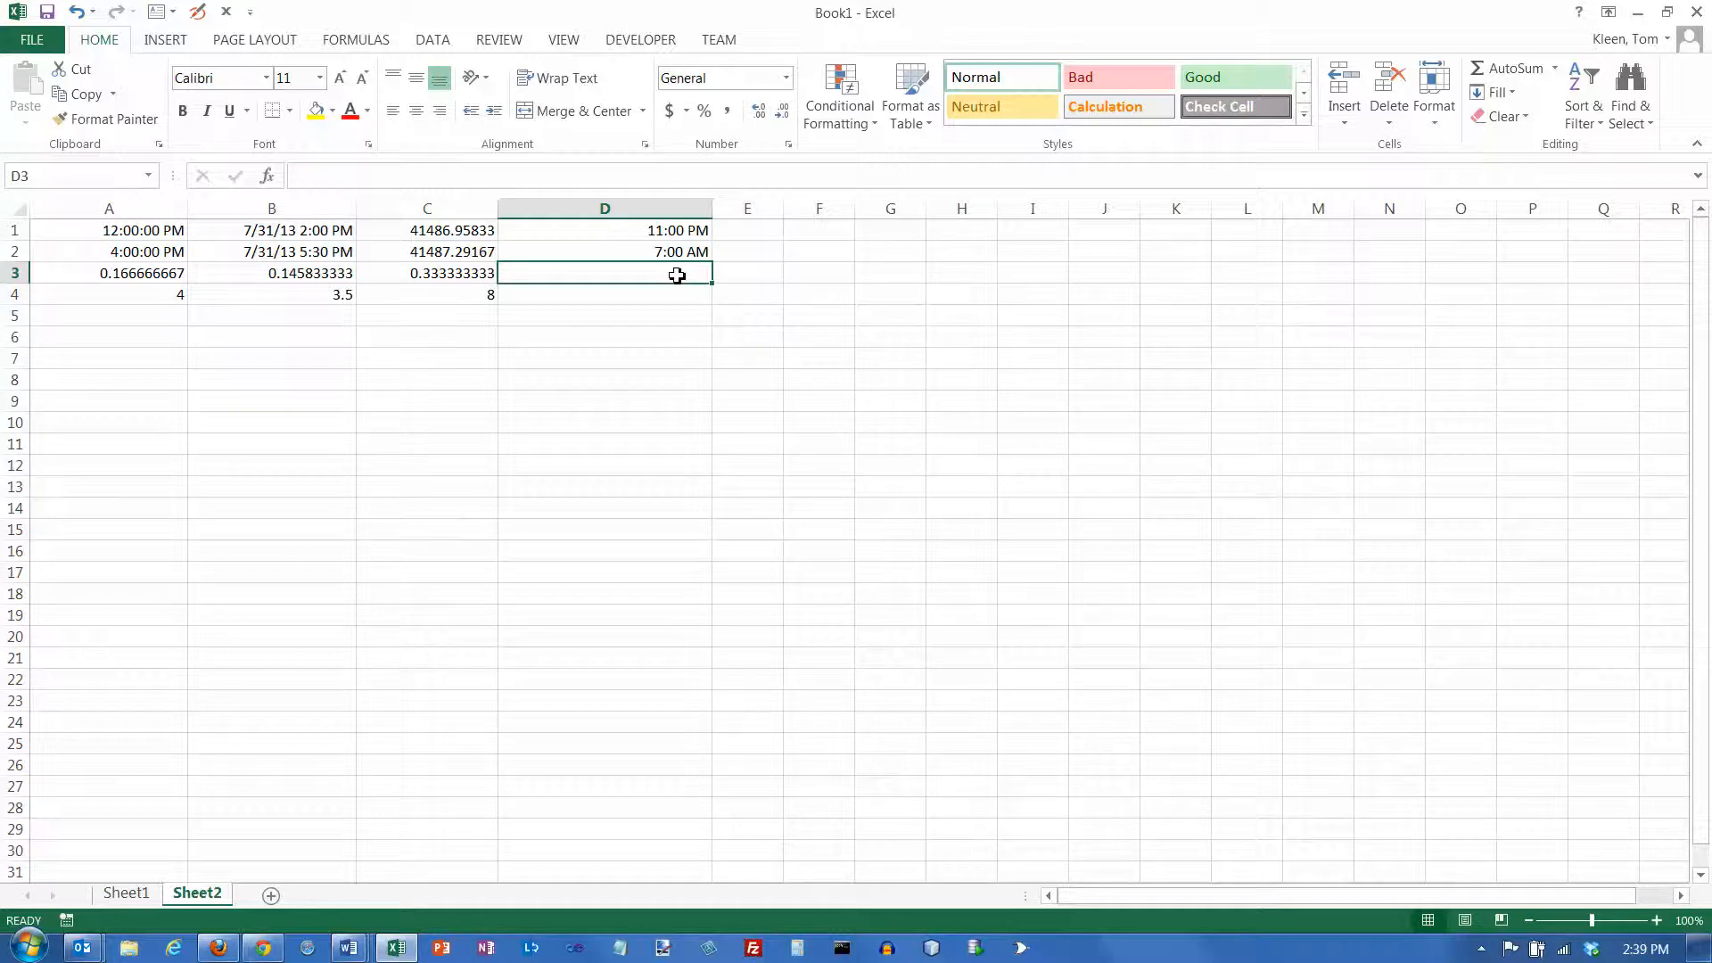
text(=if()
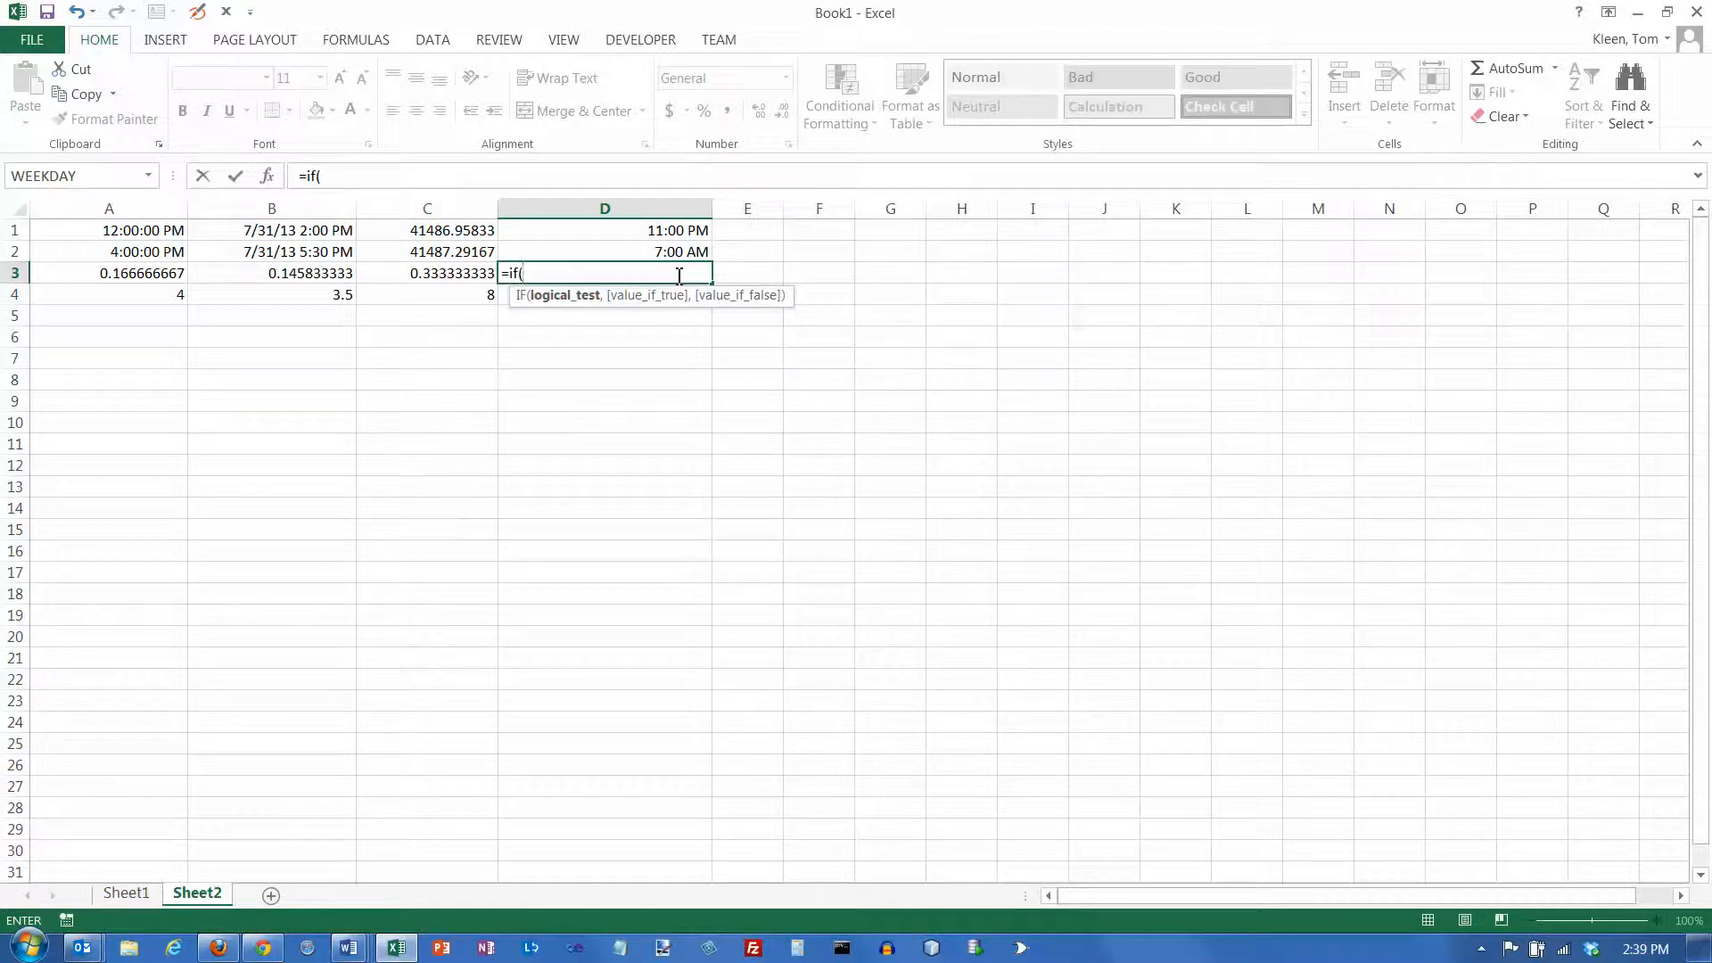
key(Up)
text(>)
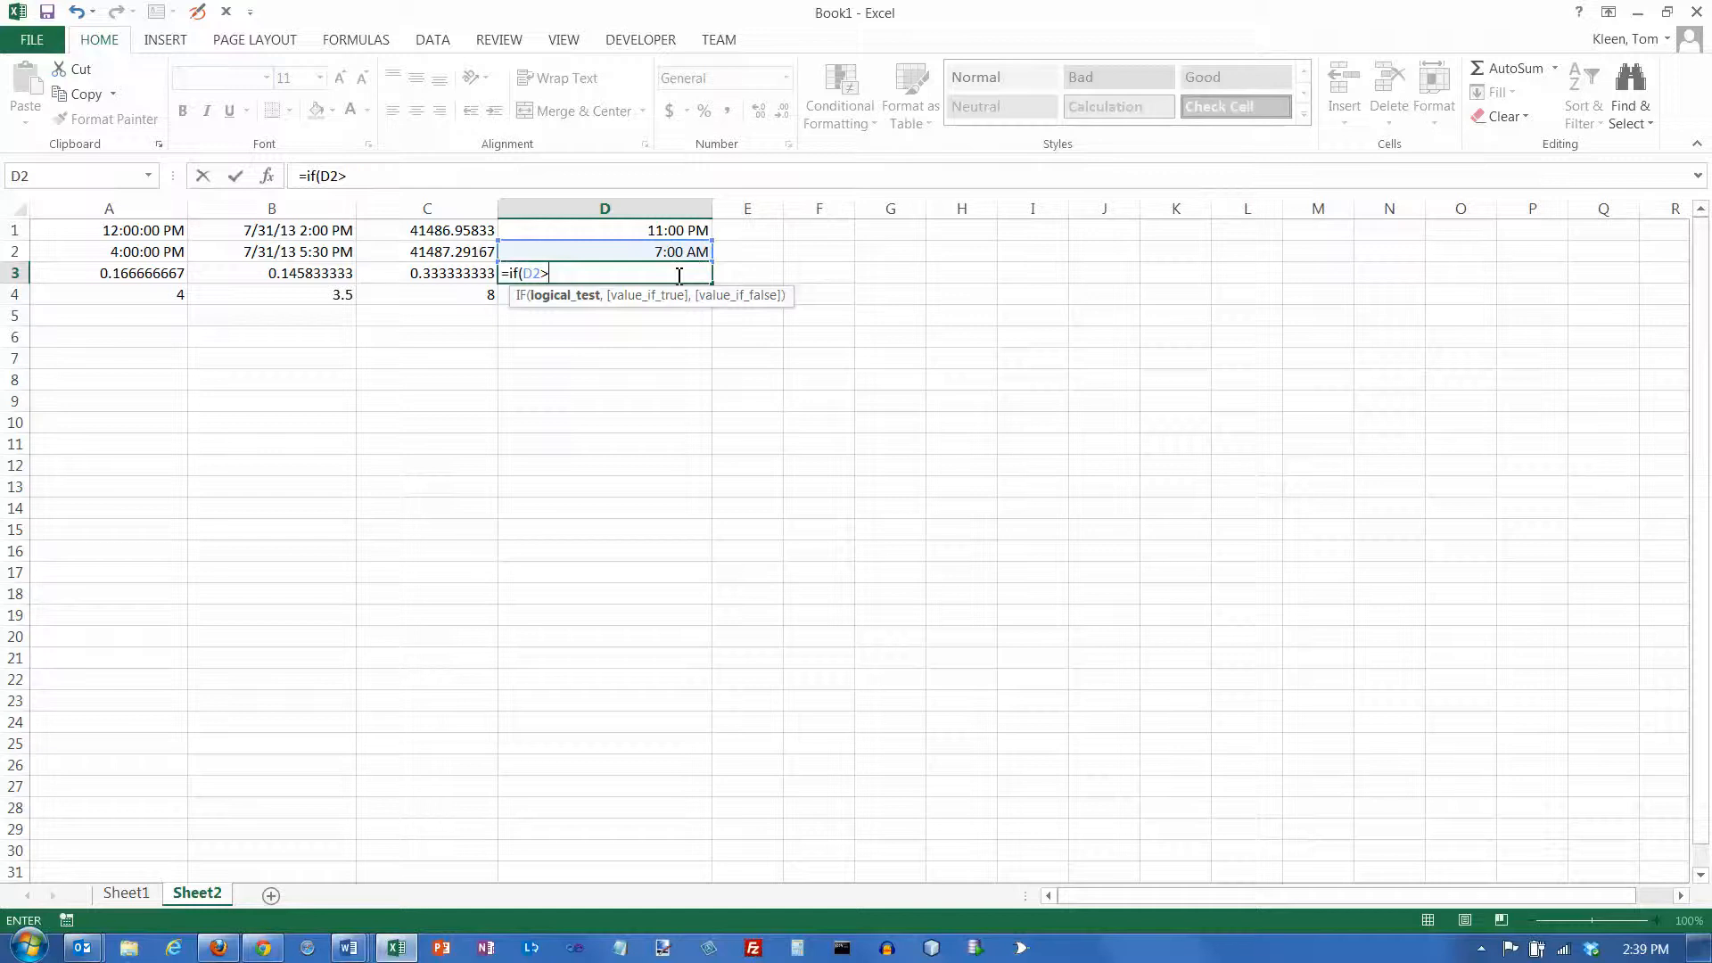
key(Up)
key(Up)
text(,)
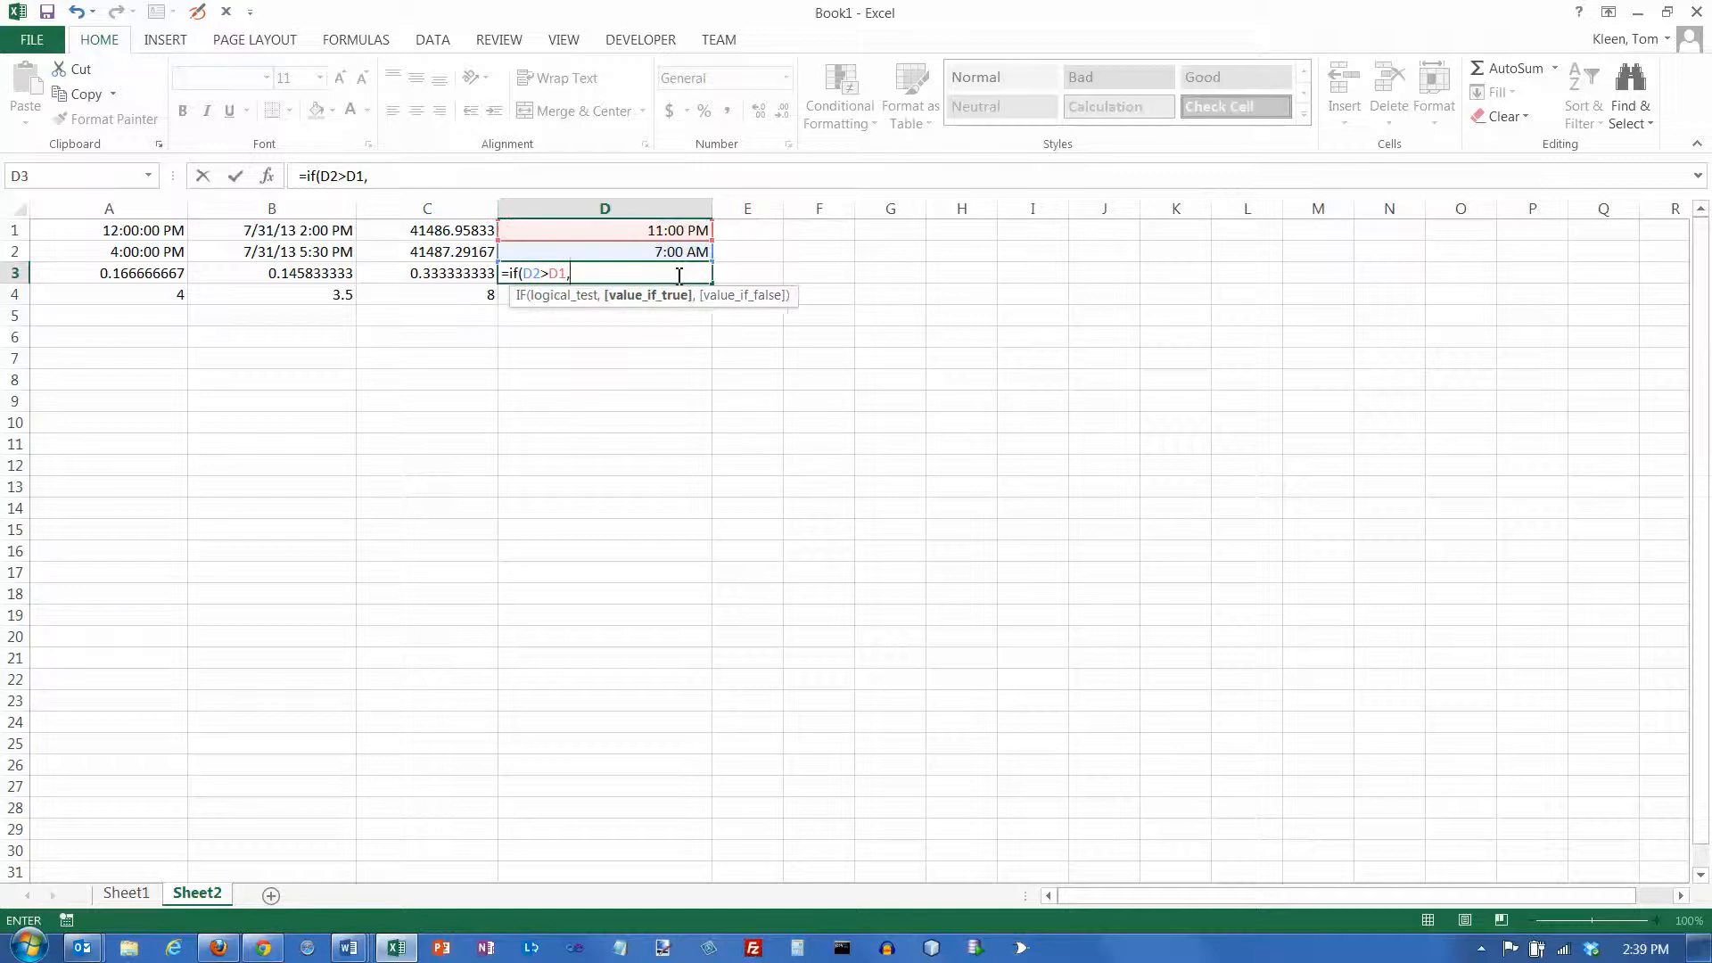
key(Up)
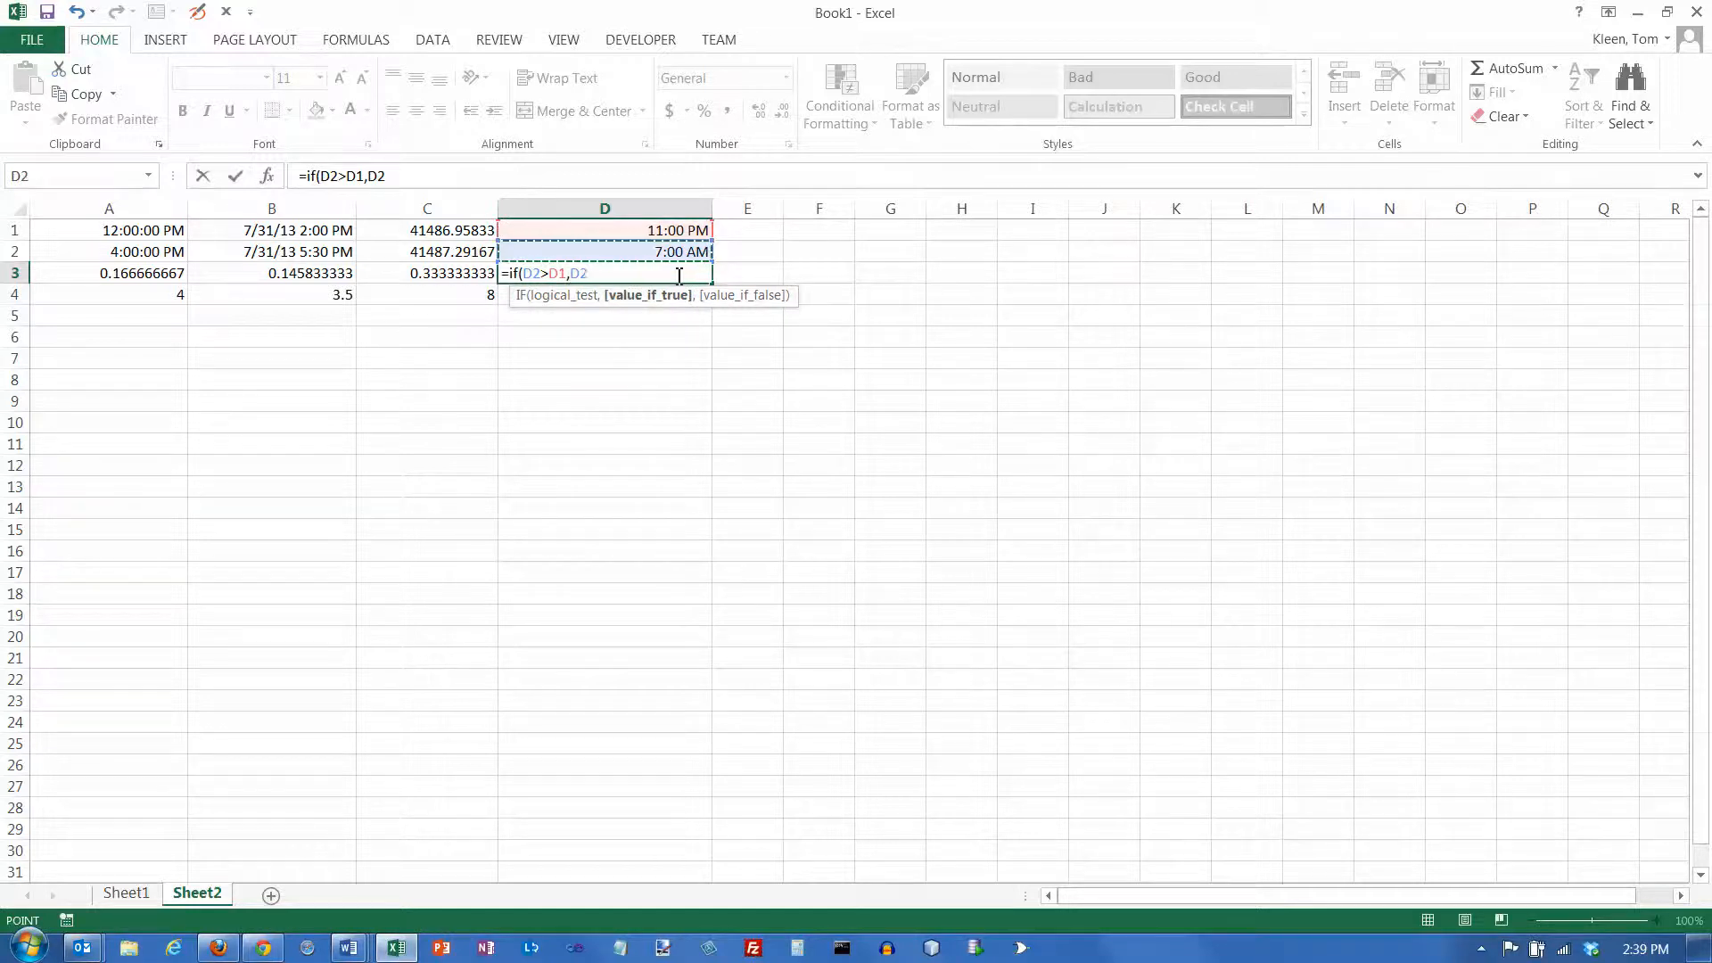
text(-)
key(Up)
key(Up)
text(,)
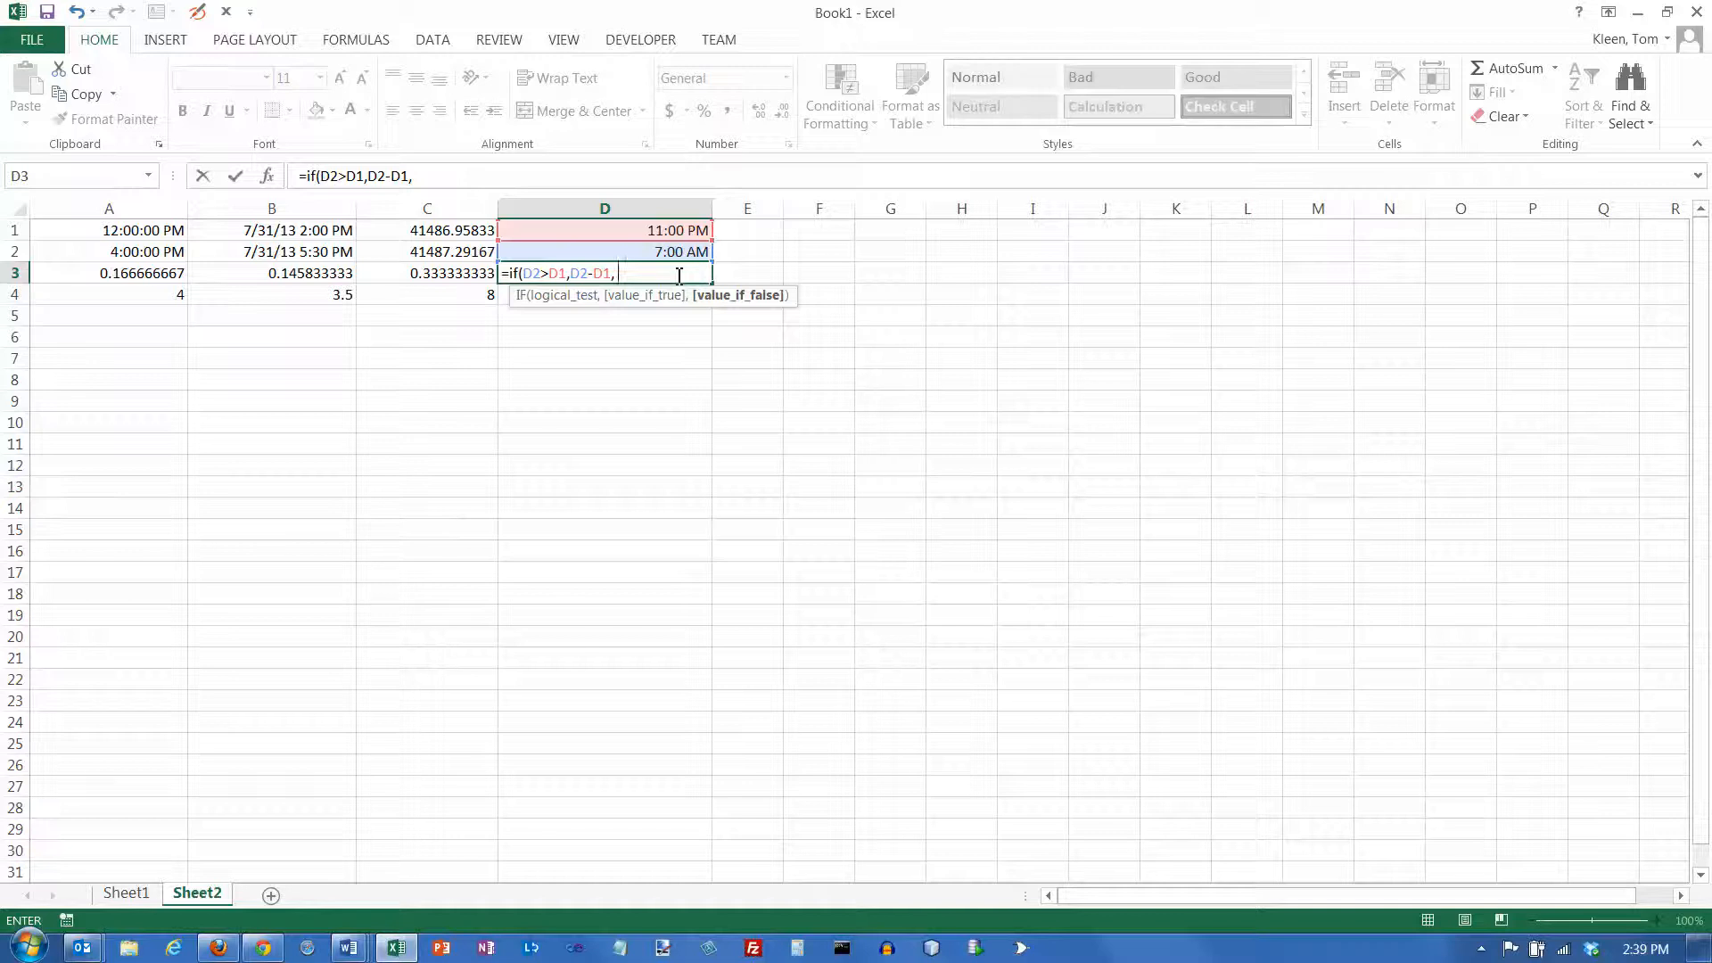
text(d2+1-d1)
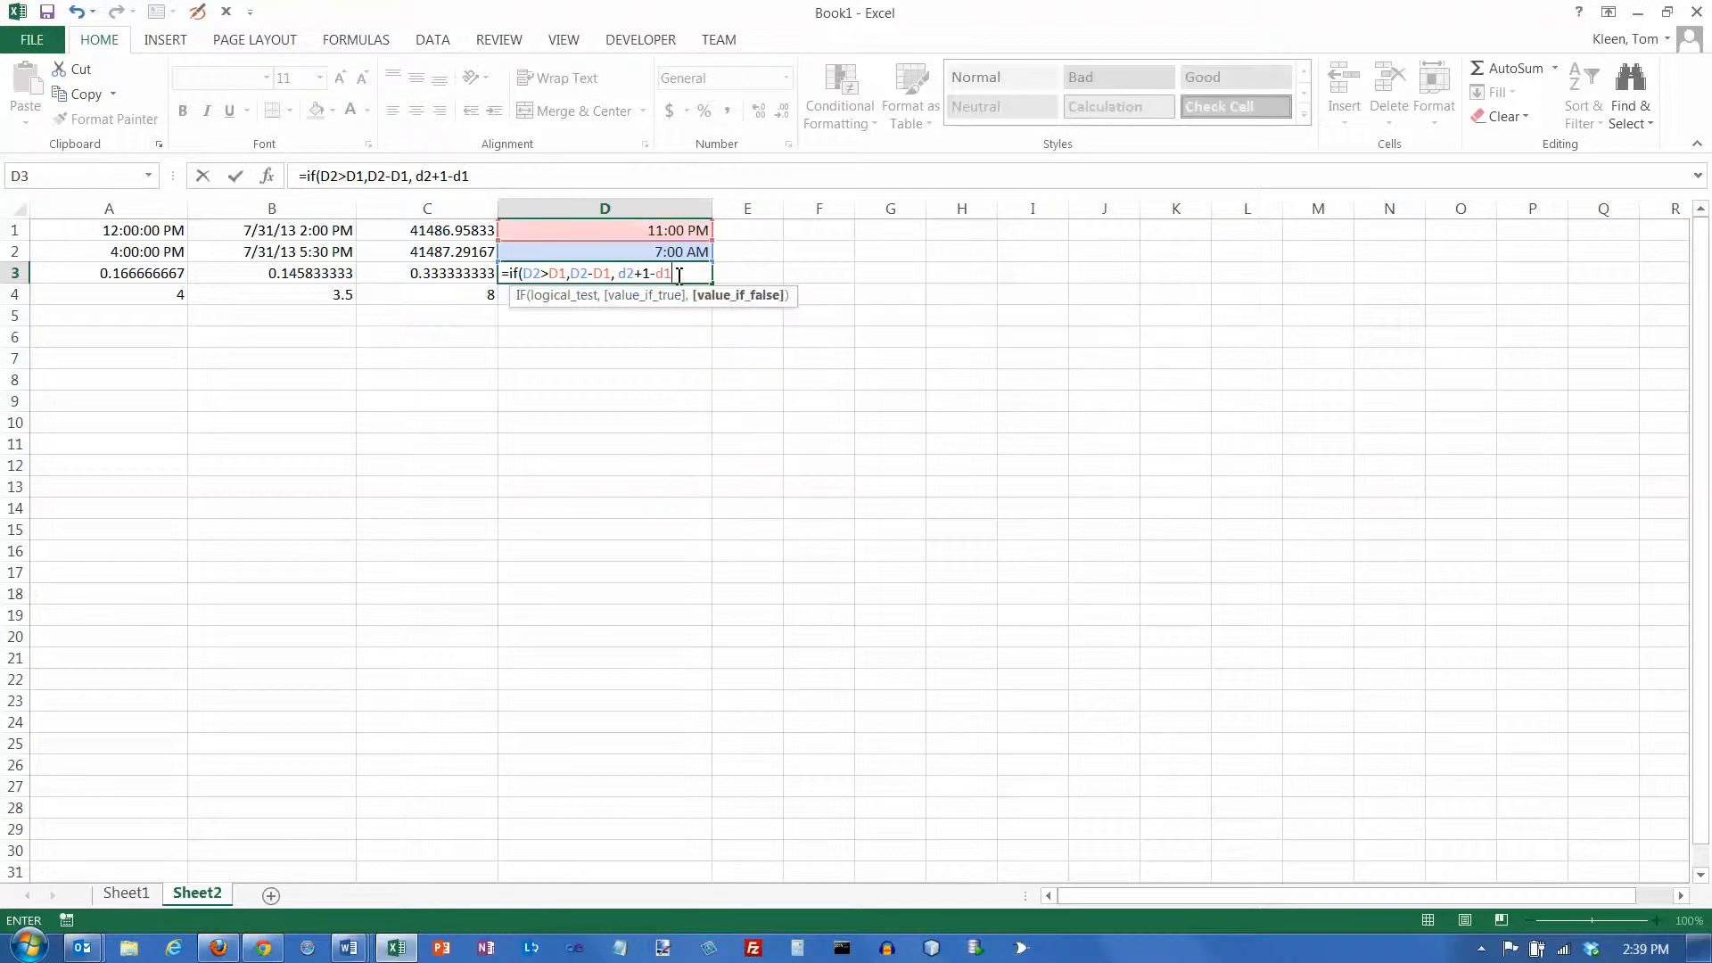
text())
key(Return)
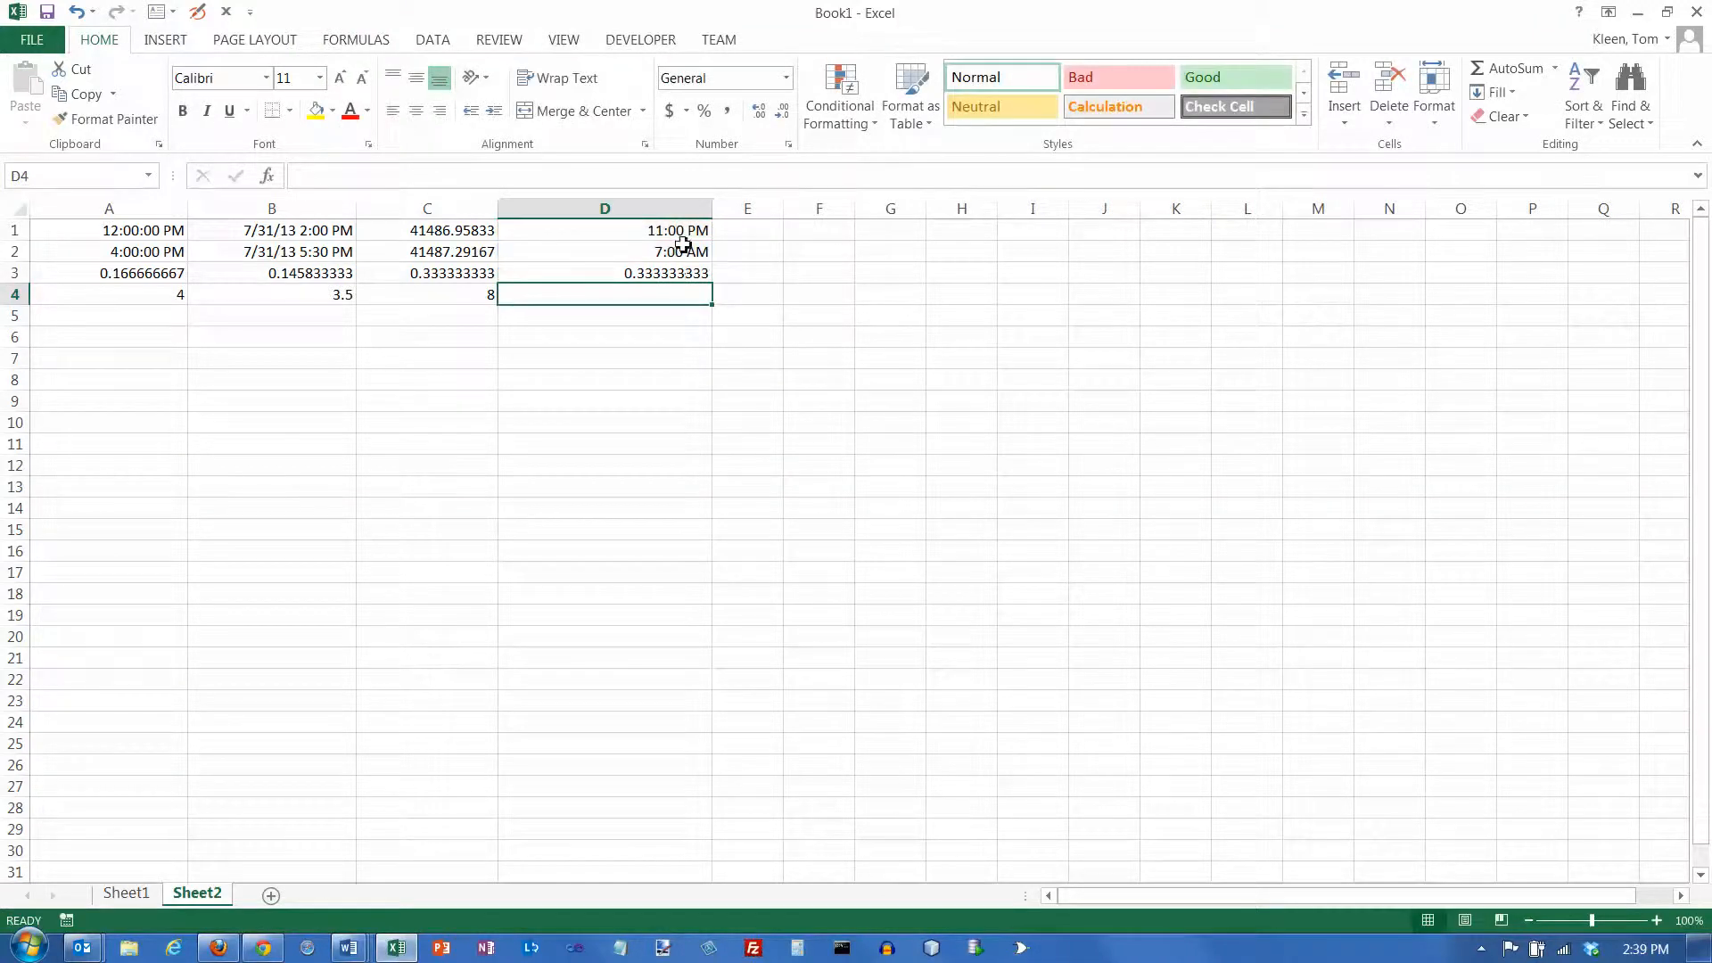
Examine the logical test D2>D1 in cell D3's formula against the times in cells D2 and D1
click(681, 276)
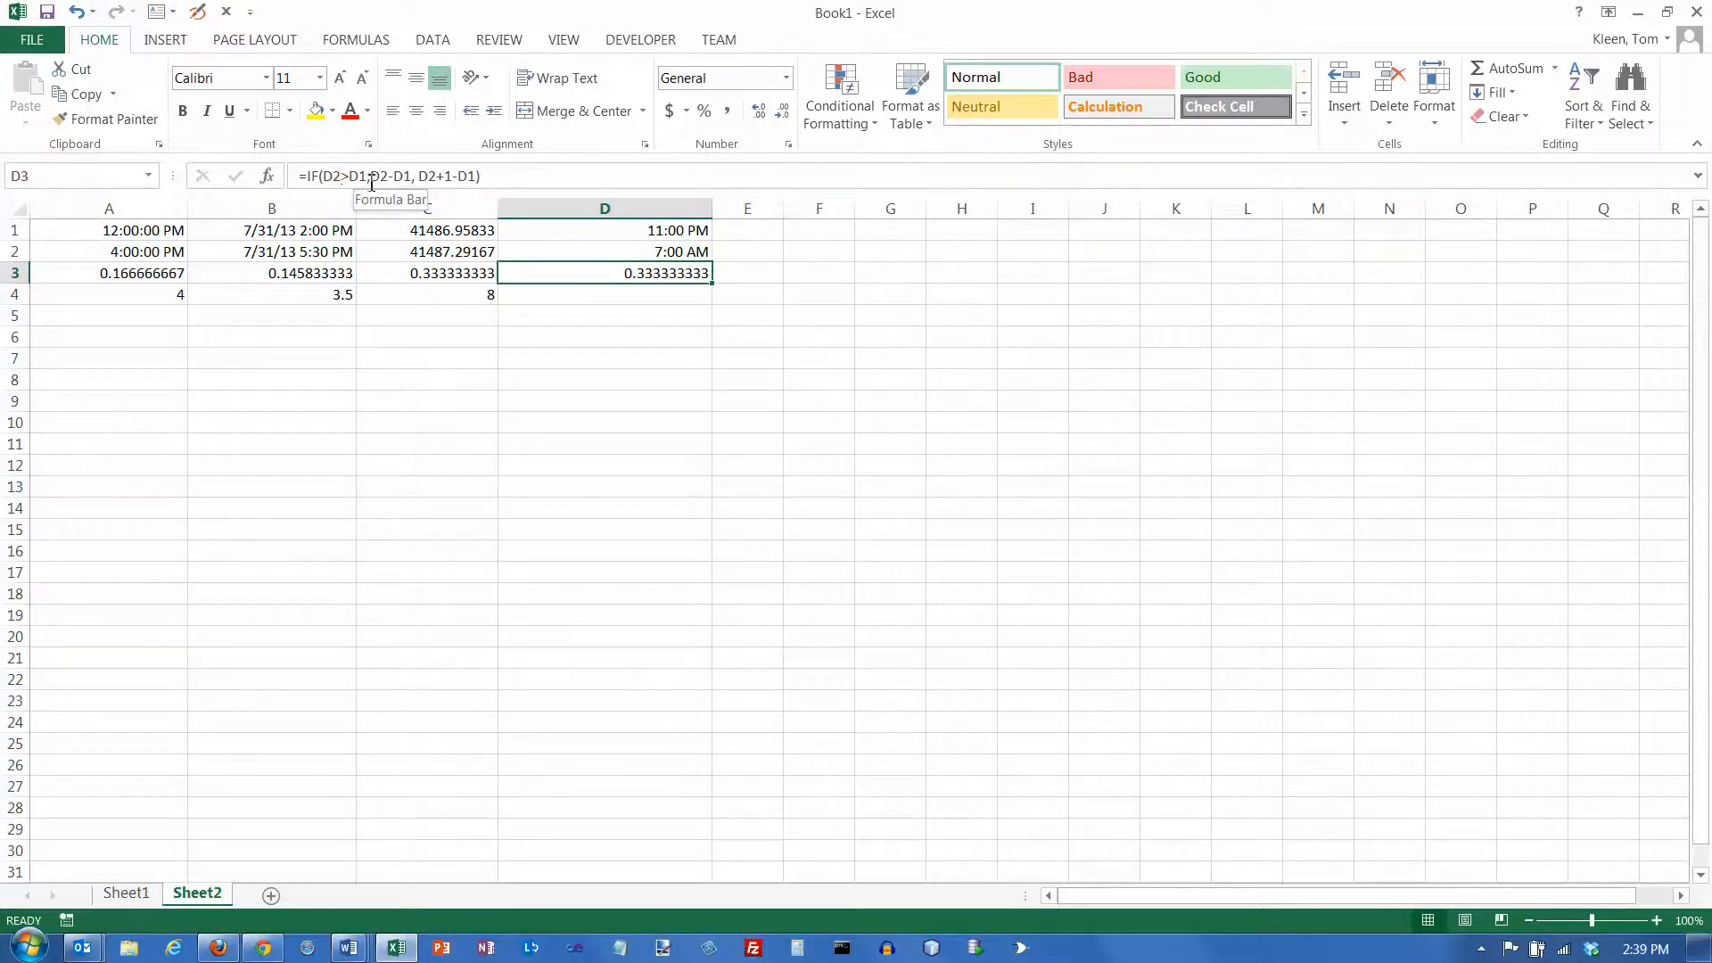
drag(367, 177, 324, 179)
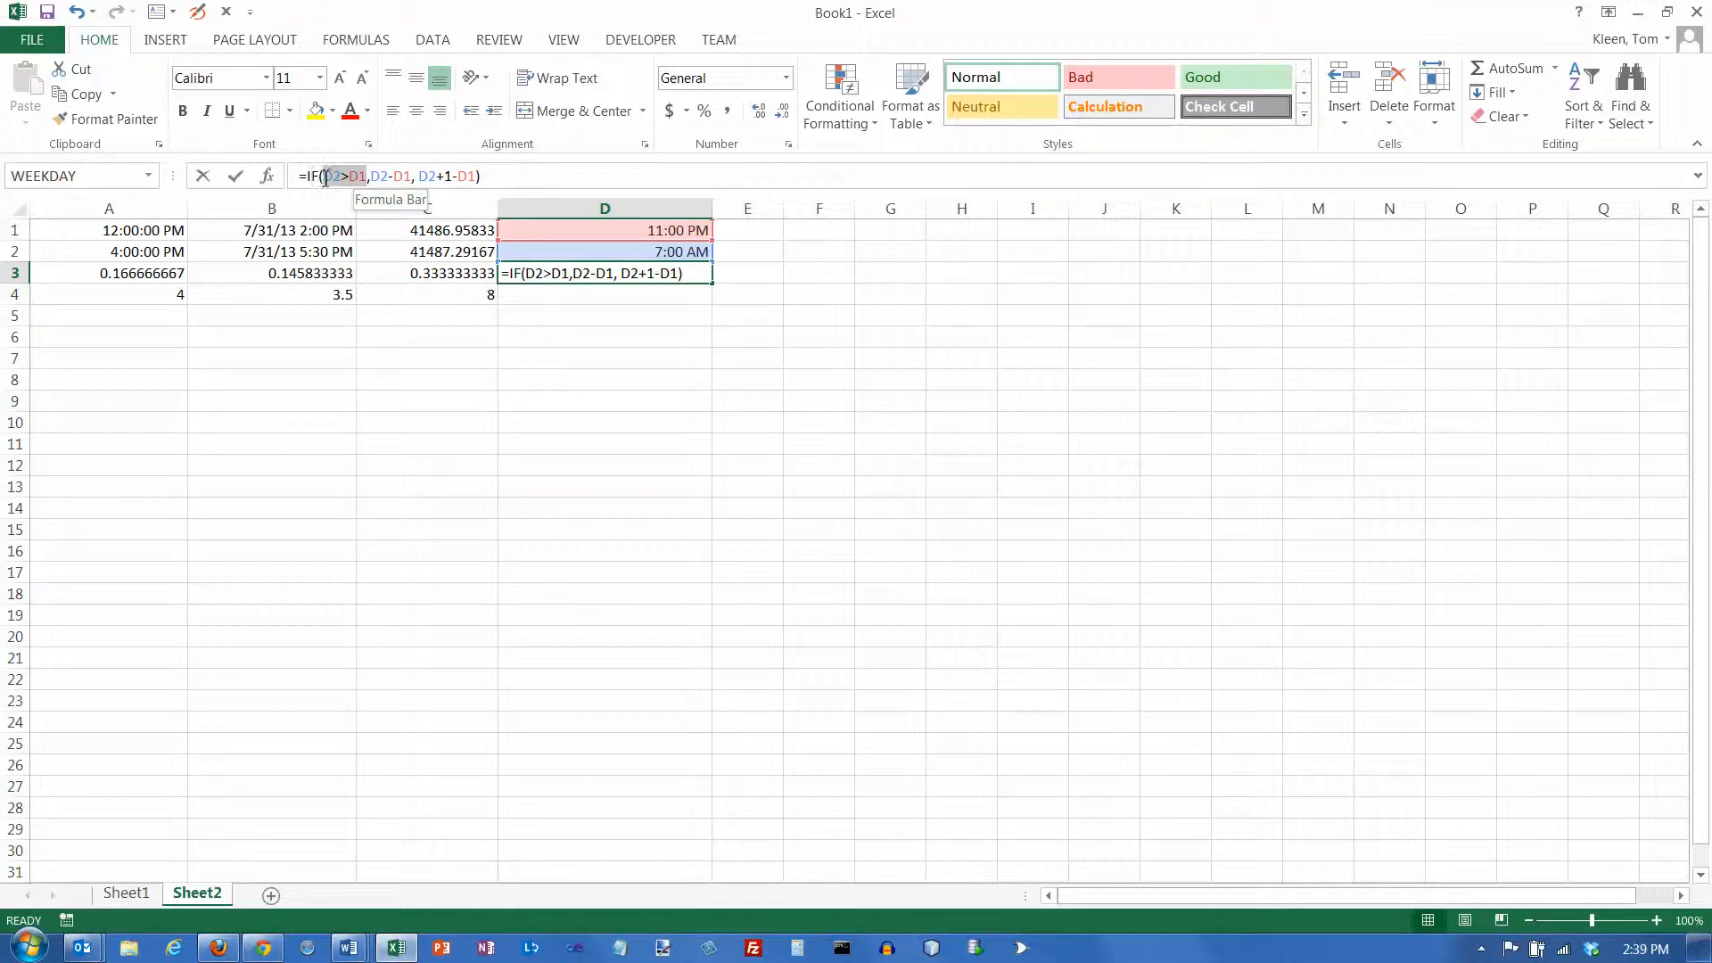
click(644, 250)
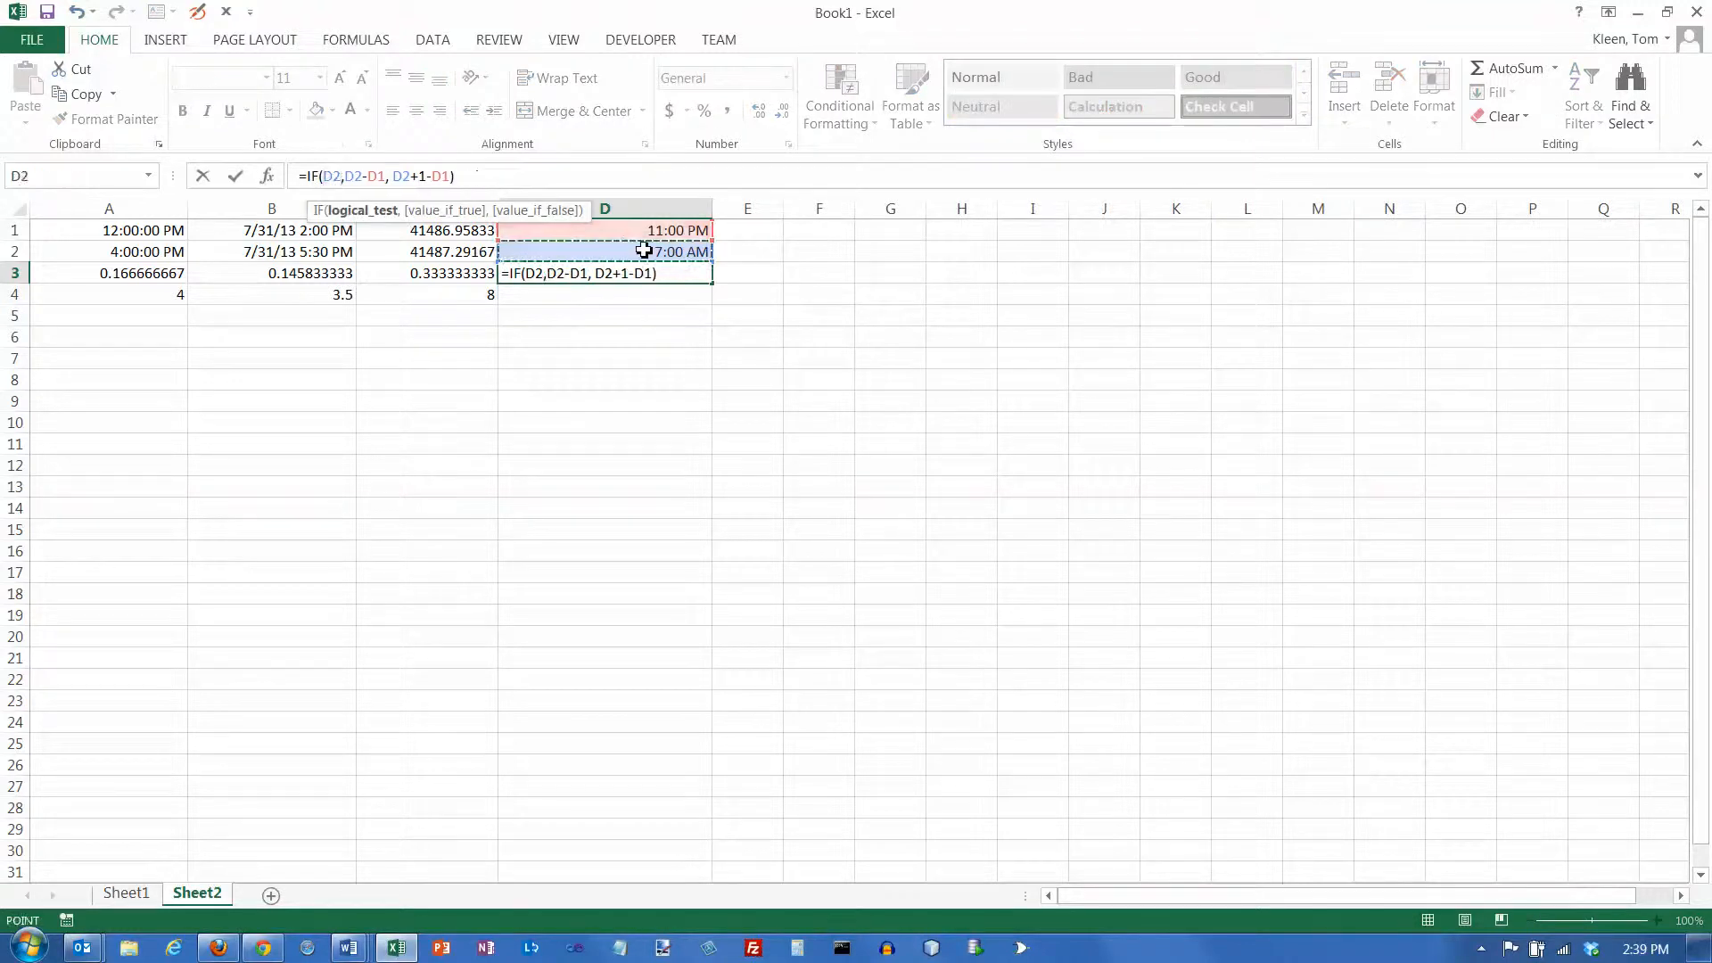
key(Escape)
click(654, 251)
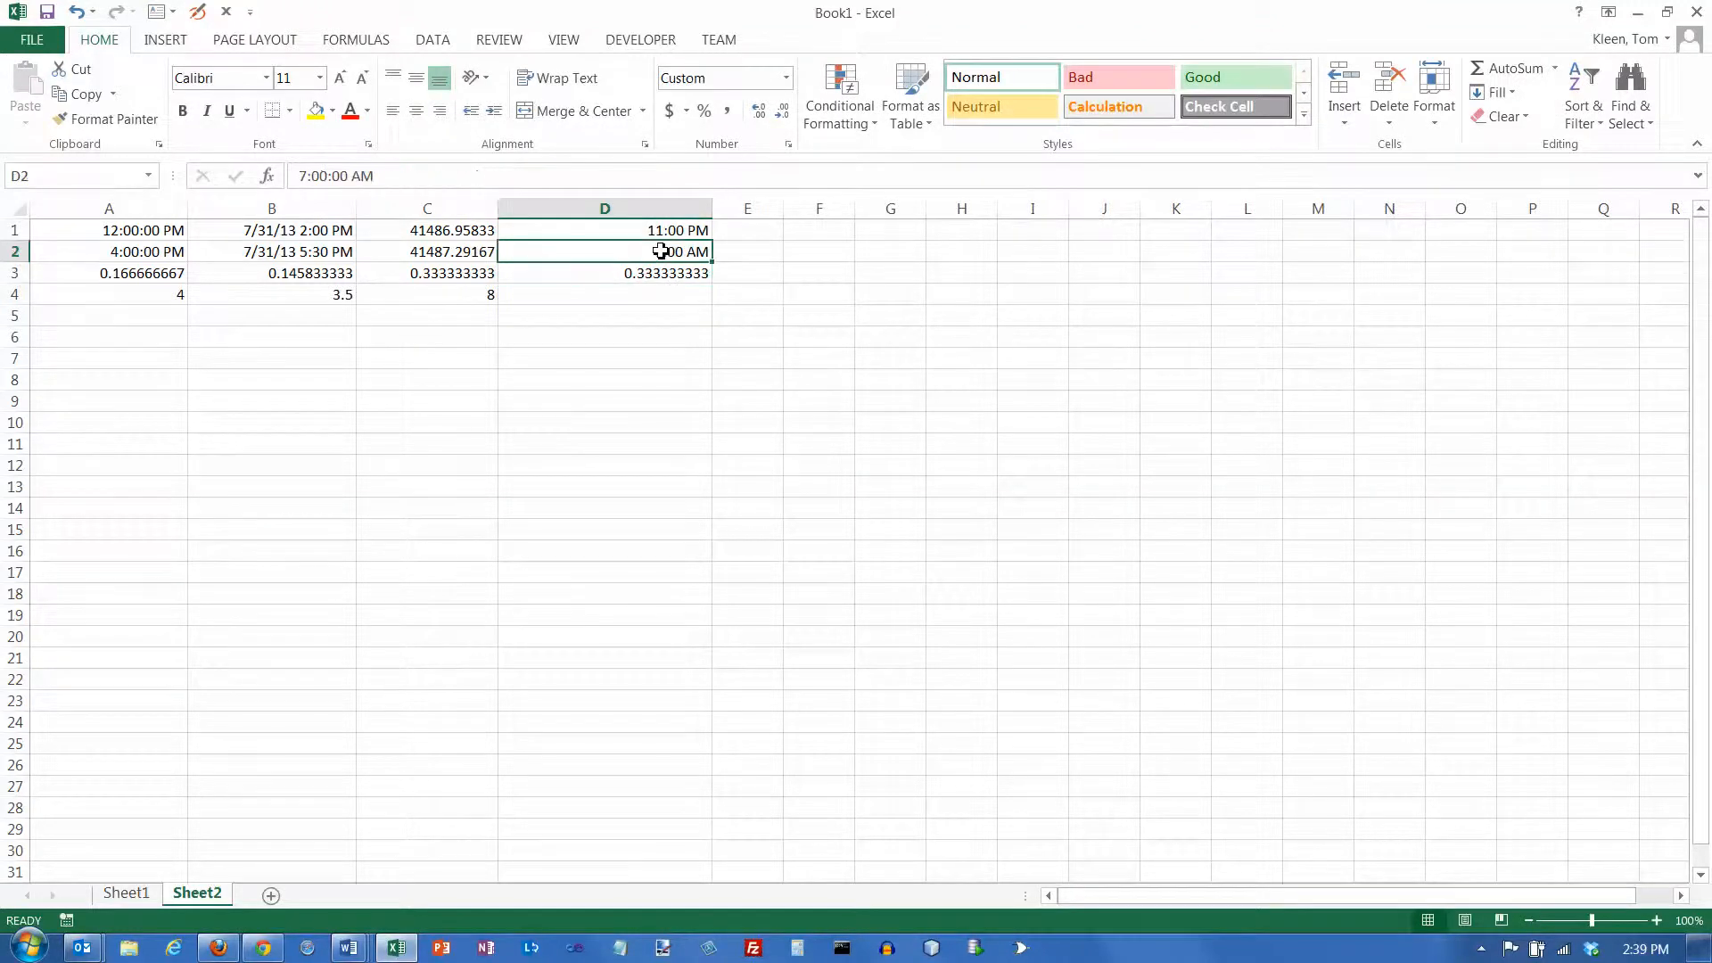
click(668, 230)
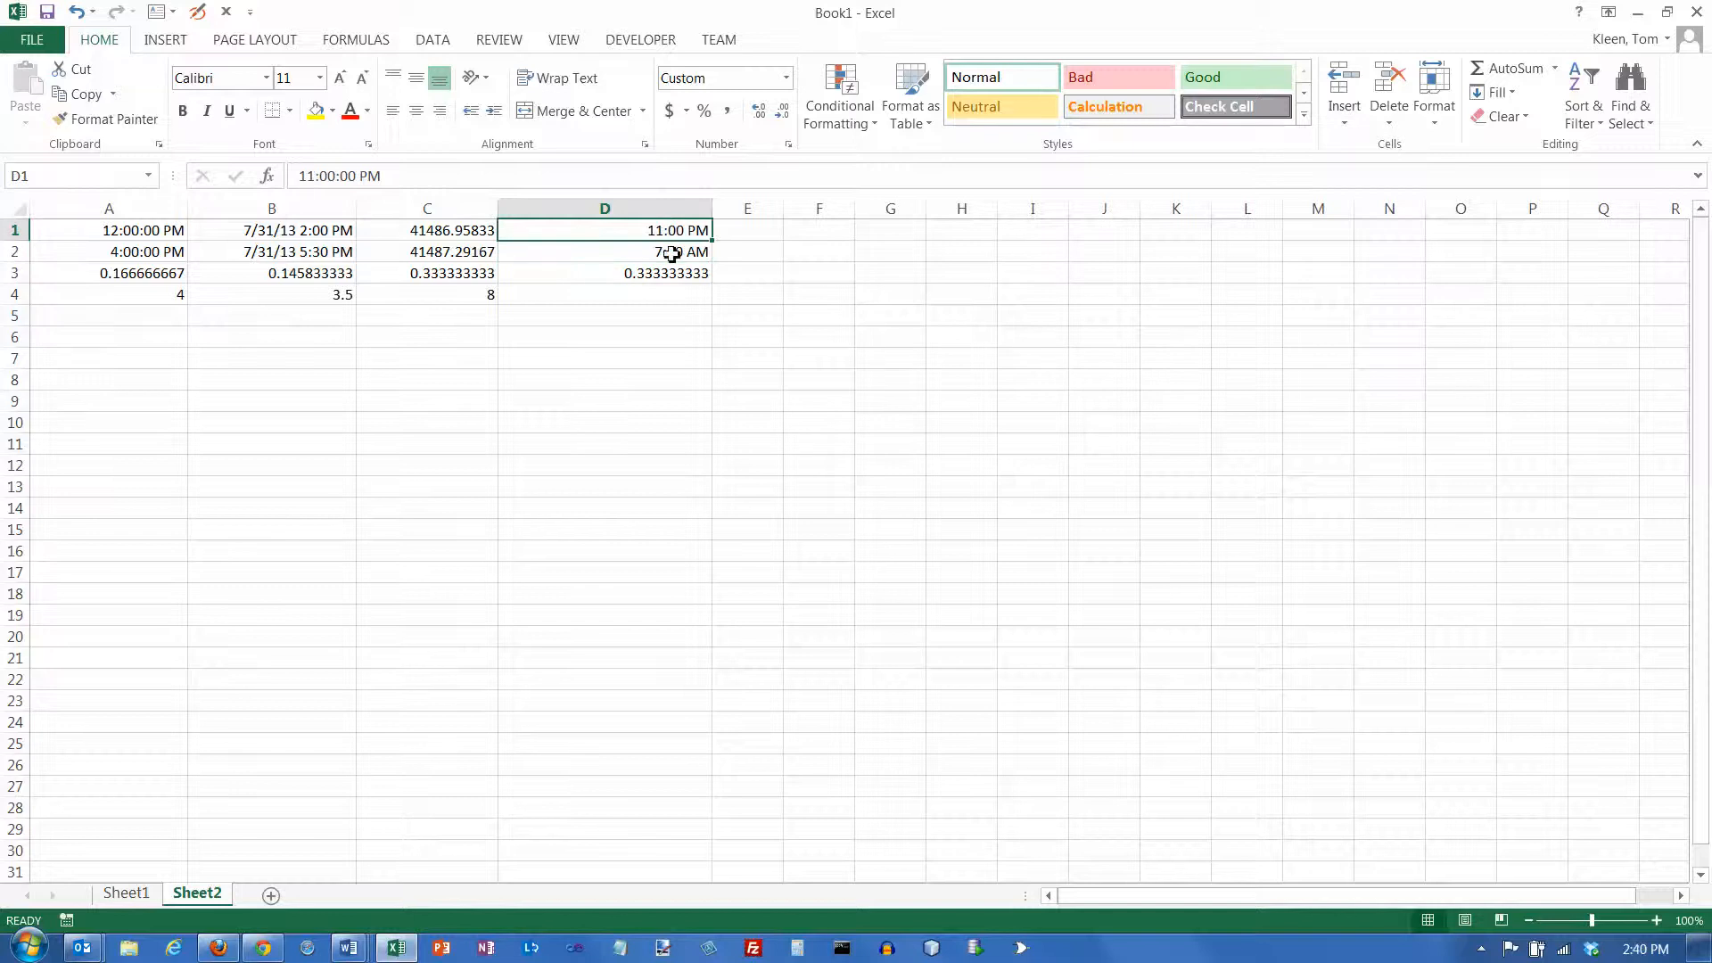
Examine the value-if-false part D2+1-D1 of cell D3's formula and the two times it uses
click(643, 275)
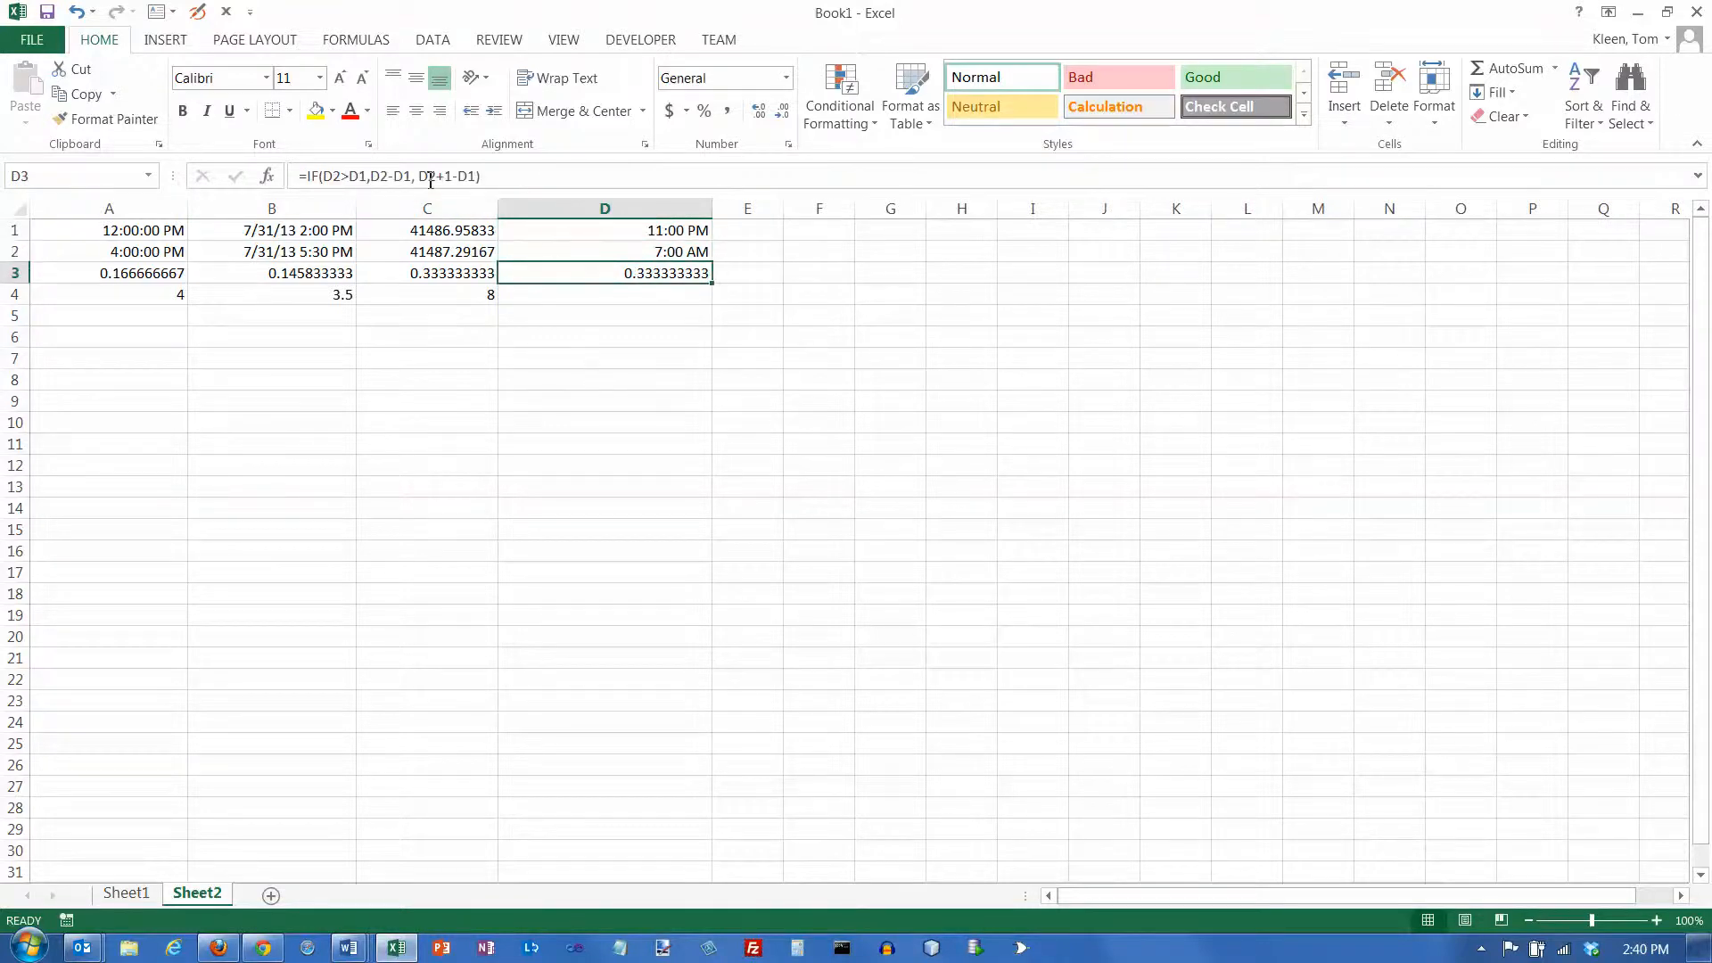
drag(419, 177, 490, 179)
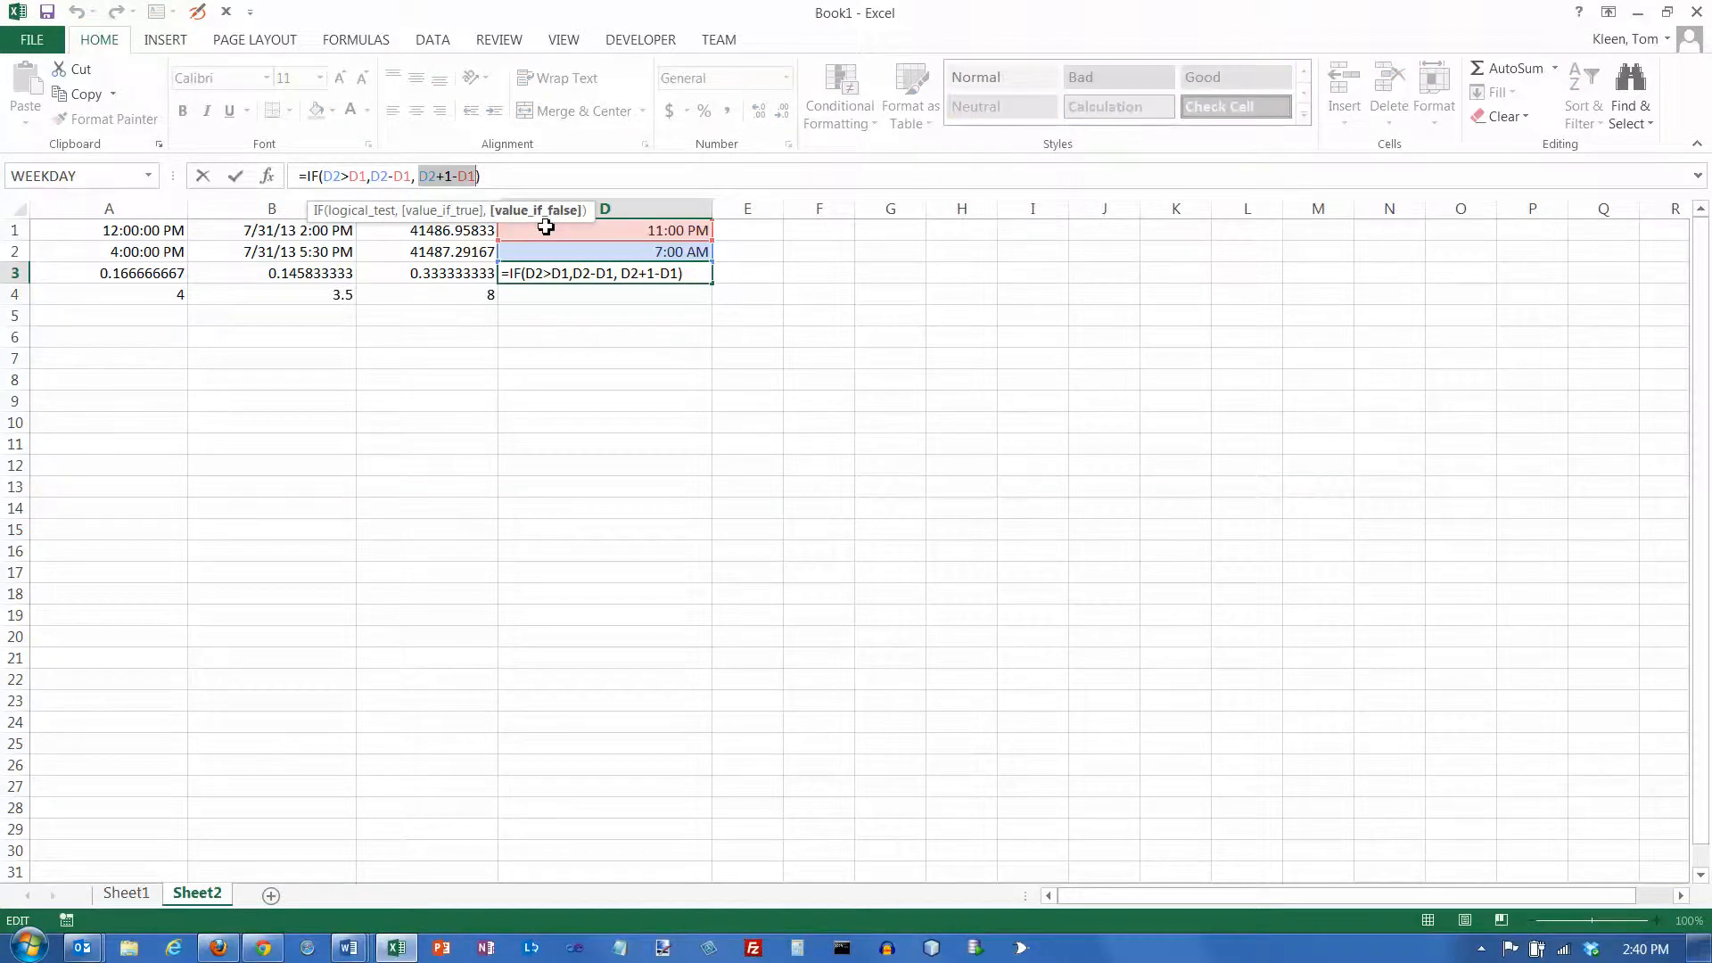
key(ctrl+Return)
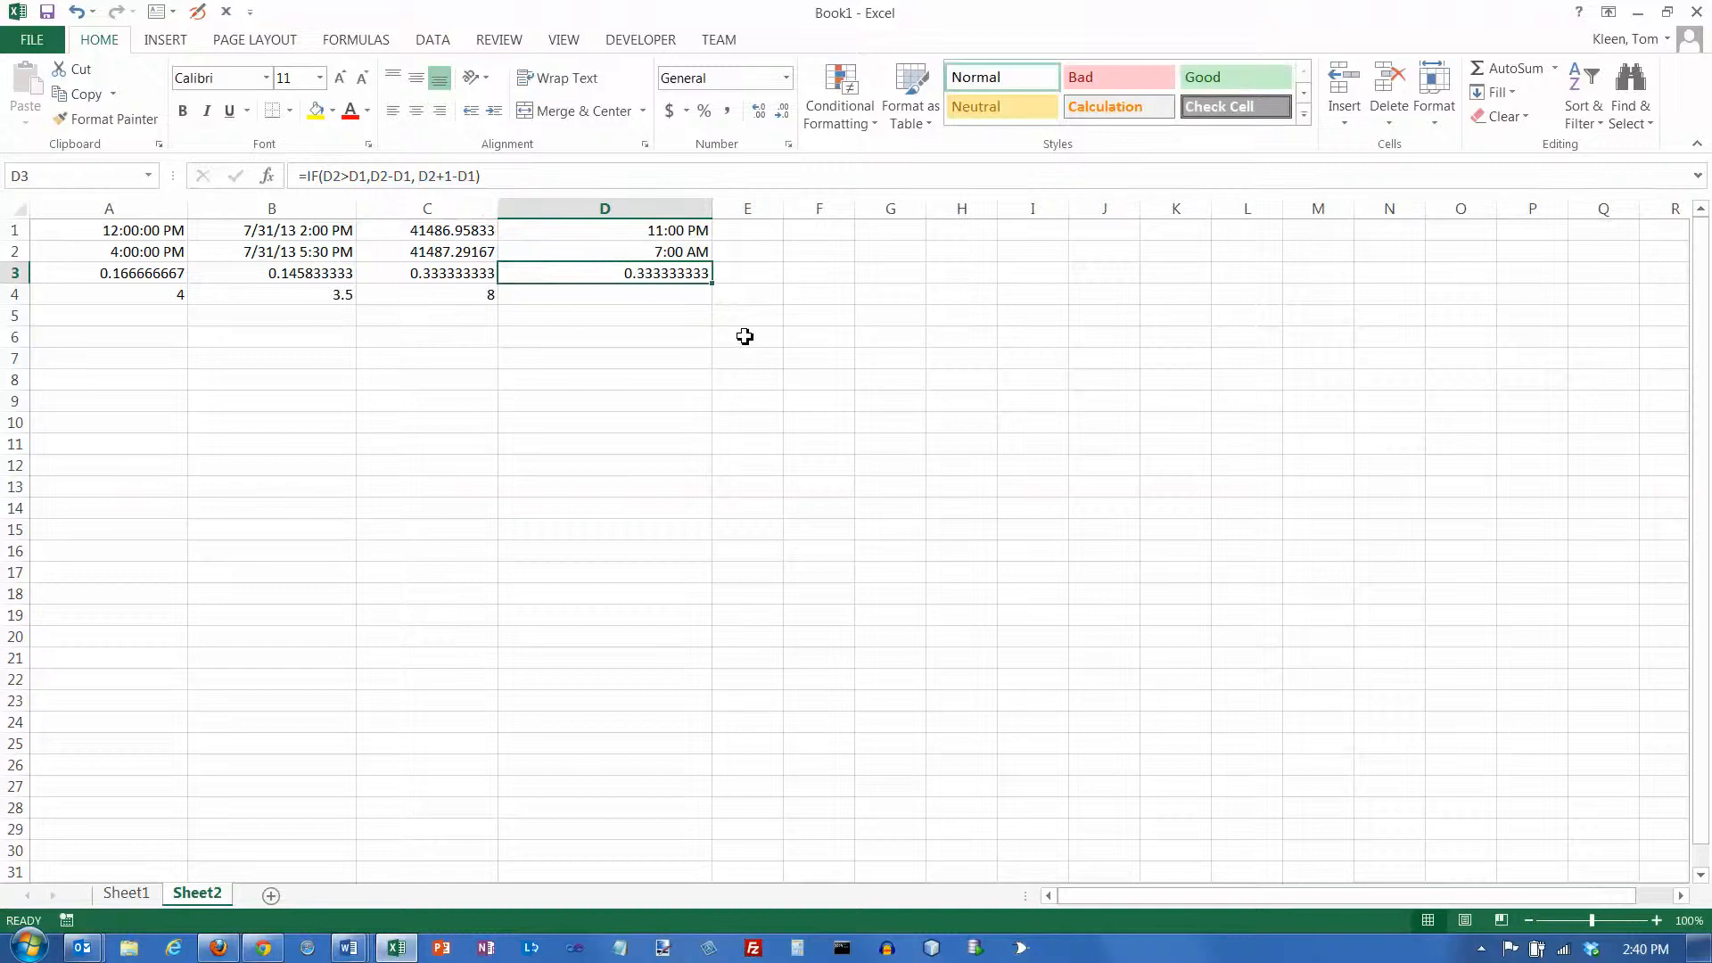
click(691, 235)
click(691, 253)
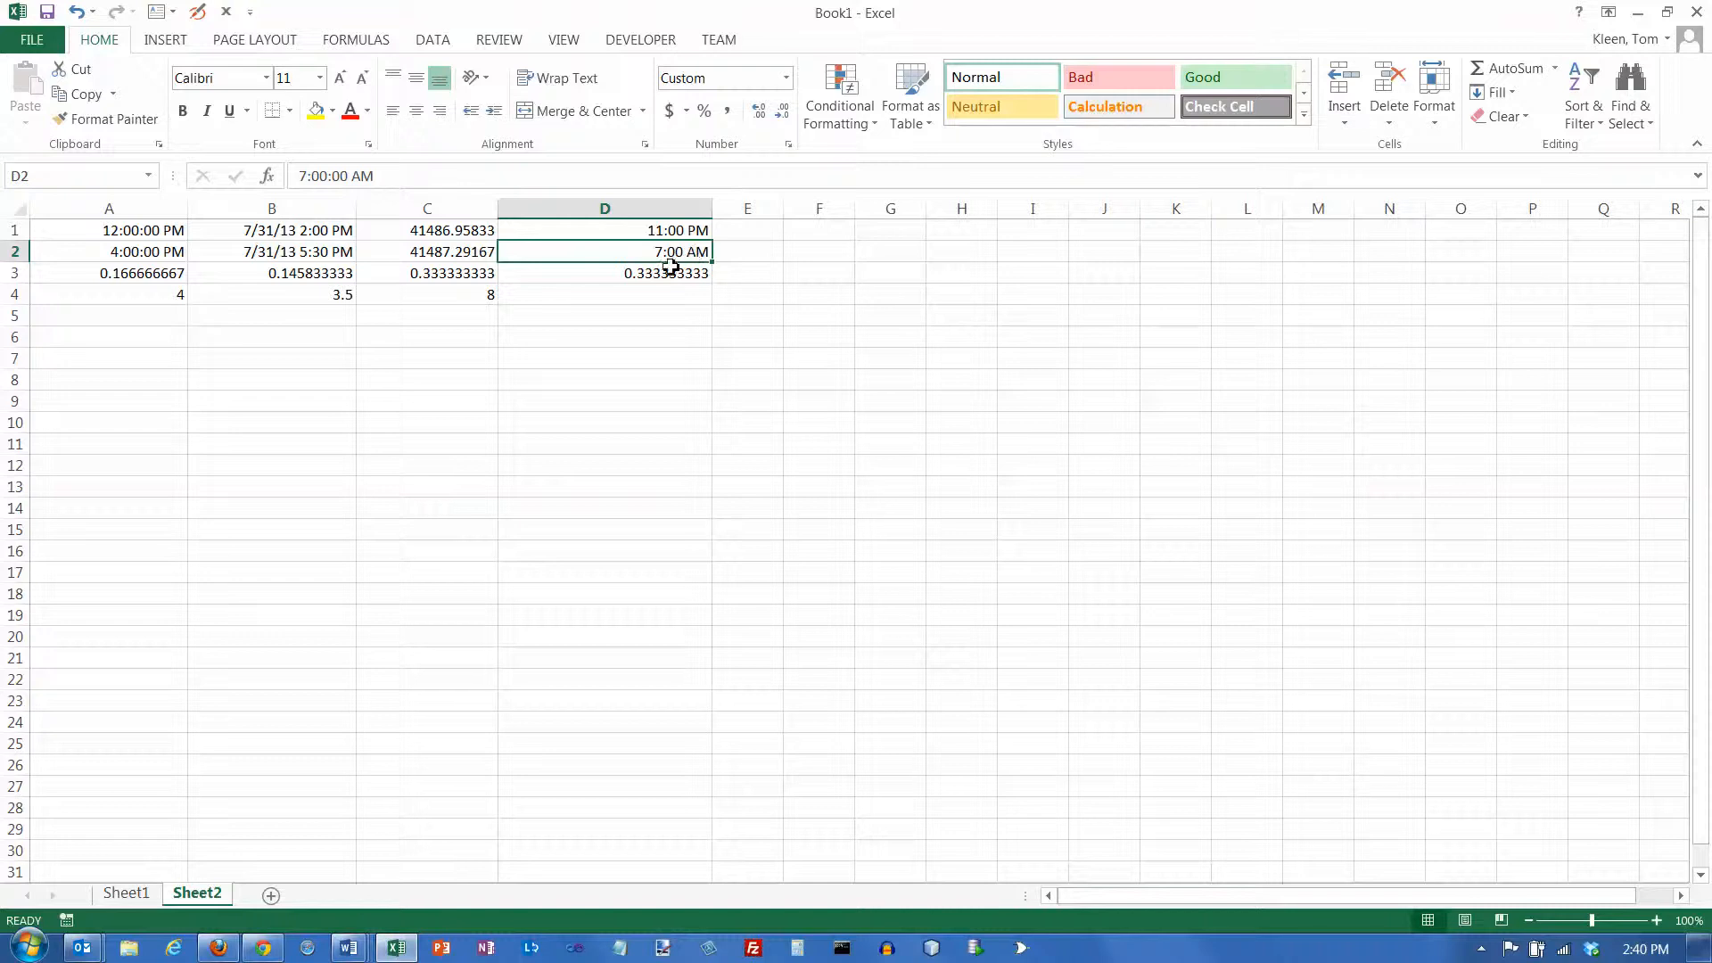
Convert the elapsed time in cell D3 to hours in cell D4 with the formula =D3*24
click(666, 272)
click(659, 297)
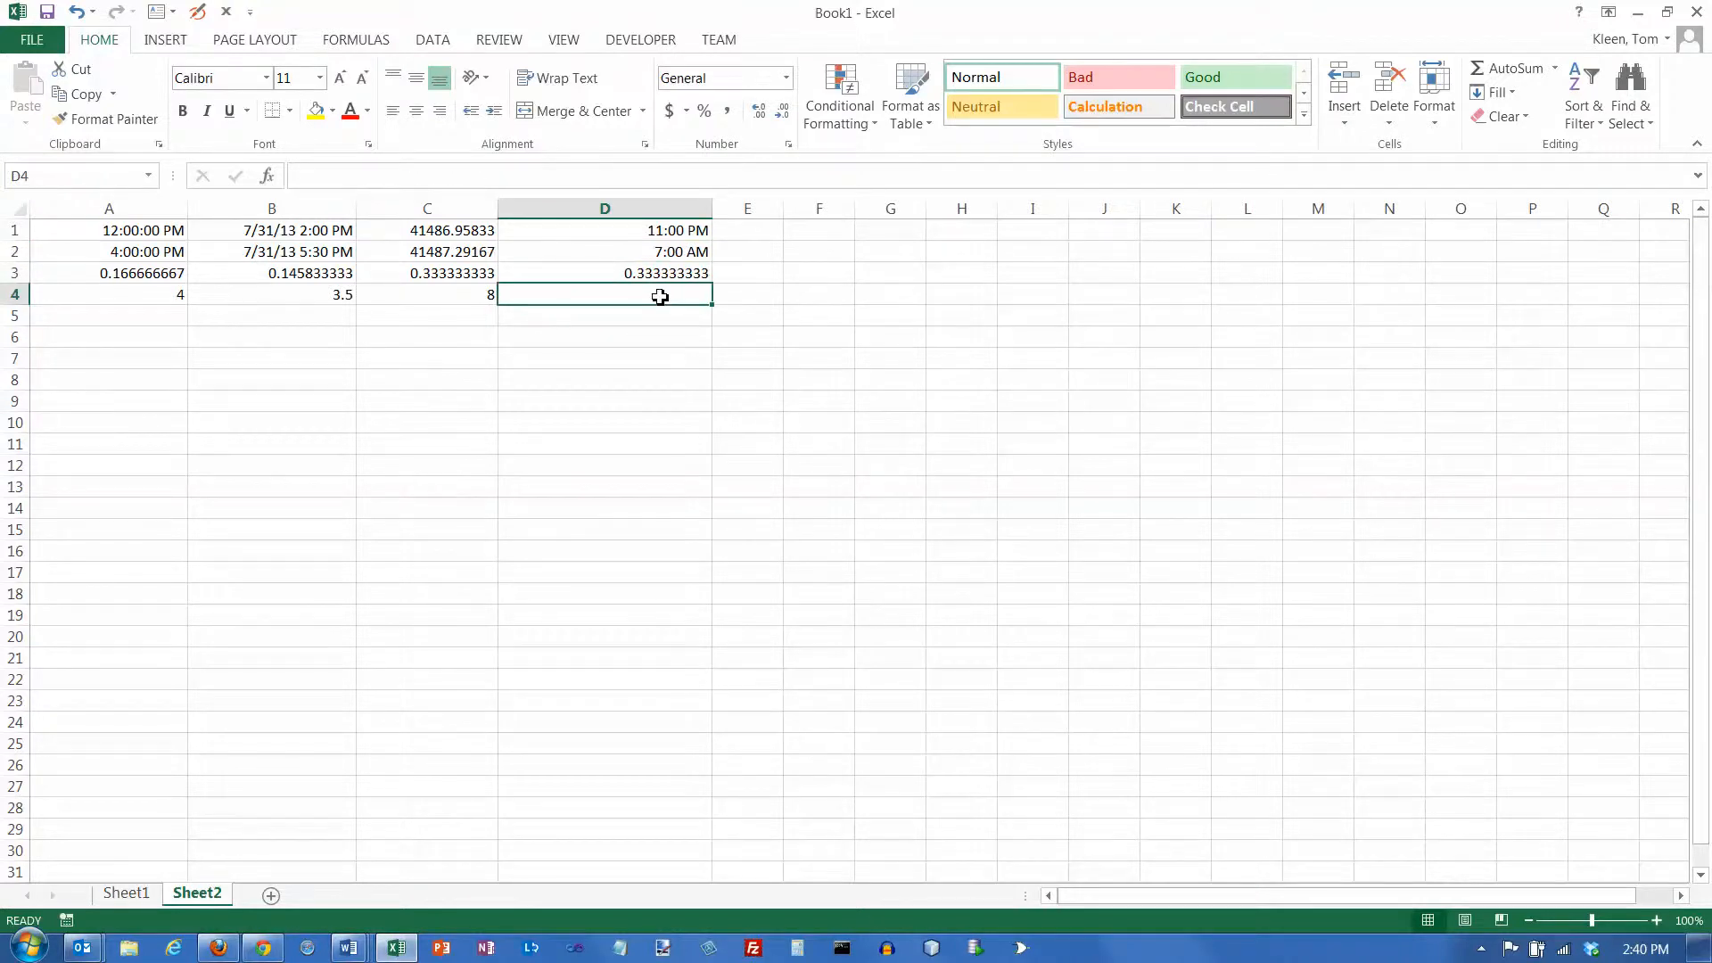
text(=)
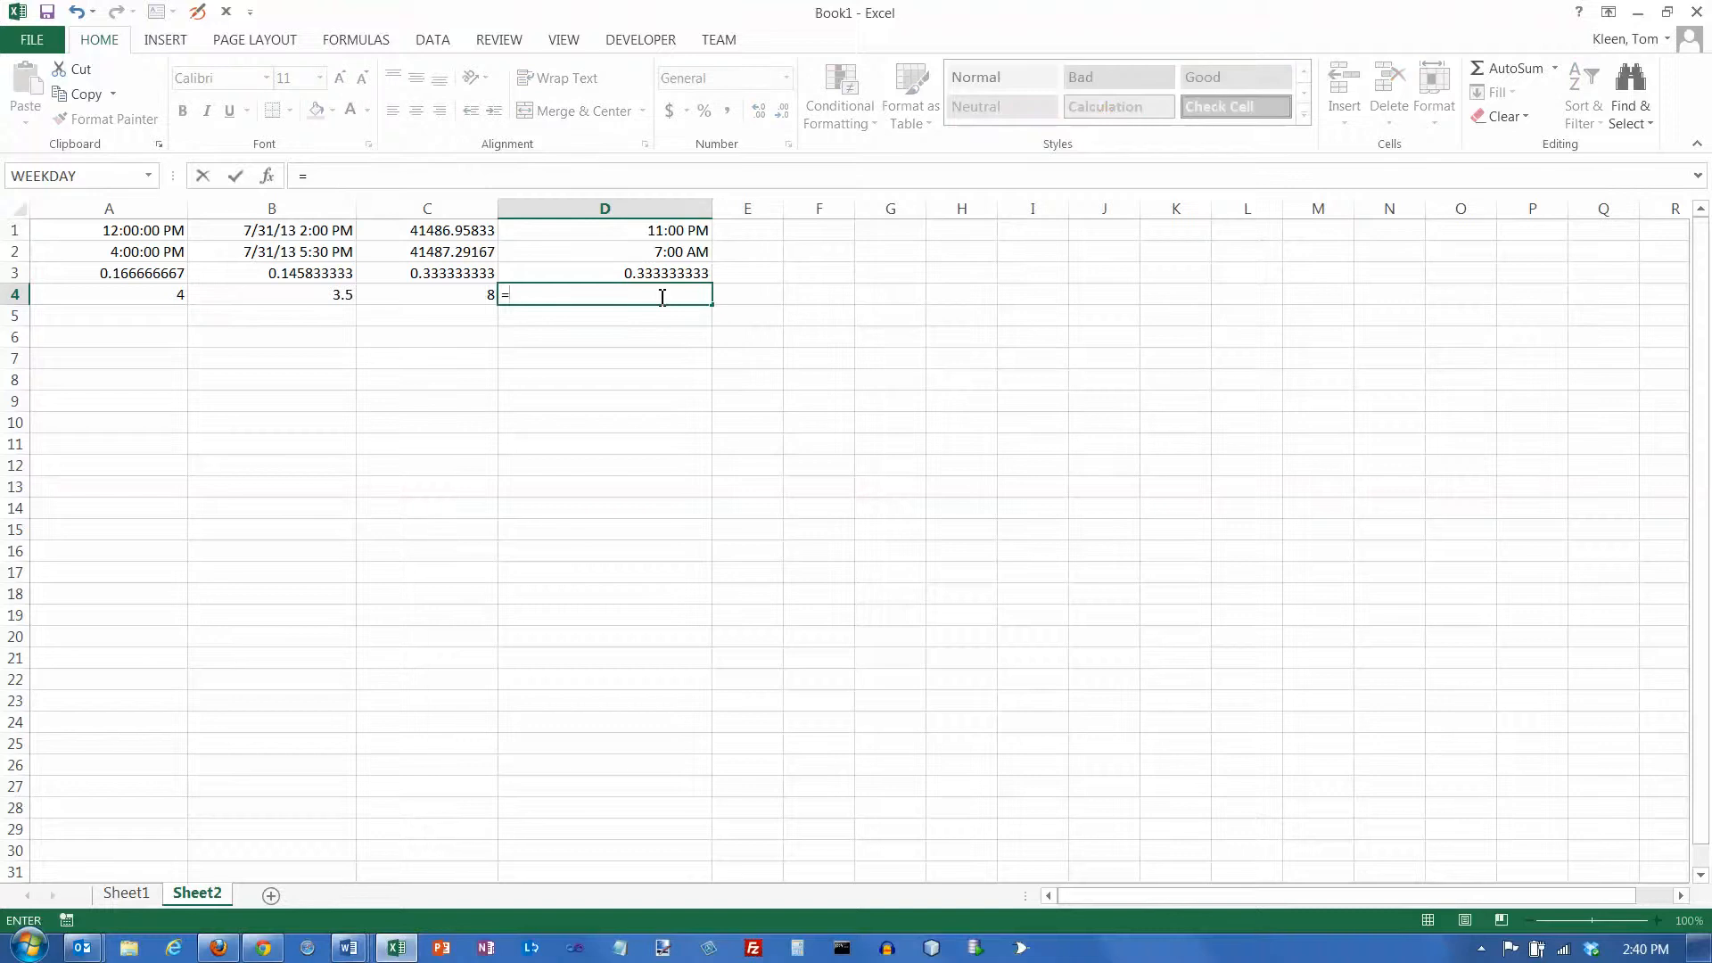
key(Up)
text(*24)
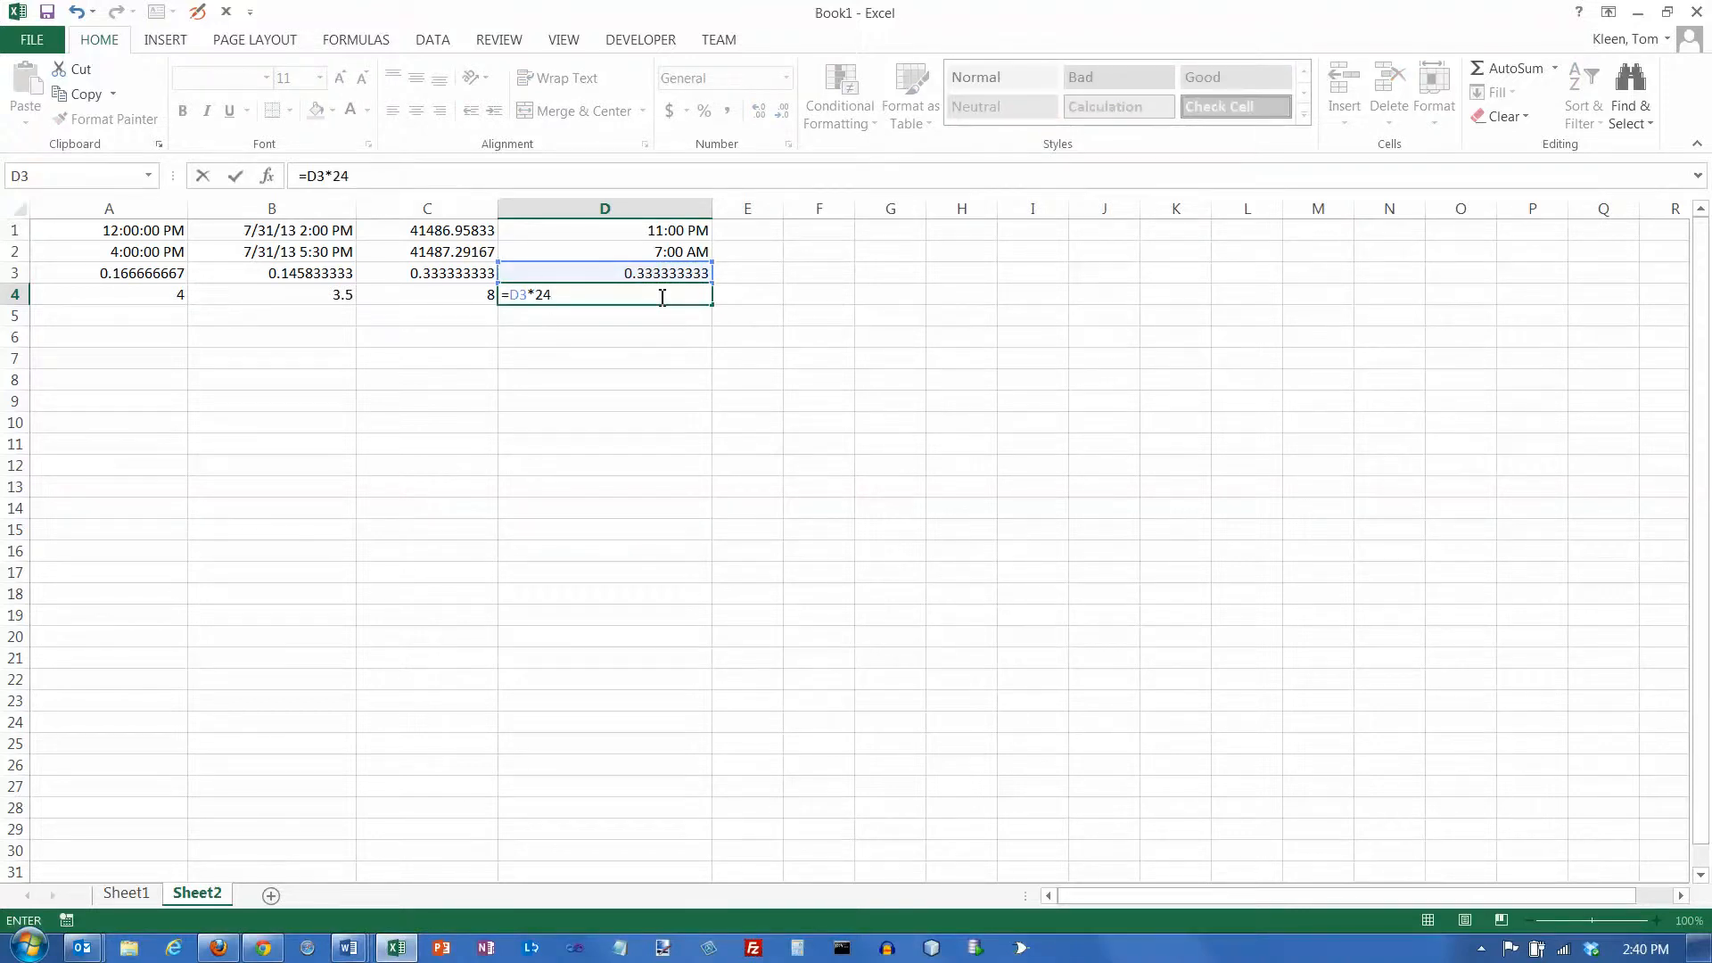
key(ctrl+Return)
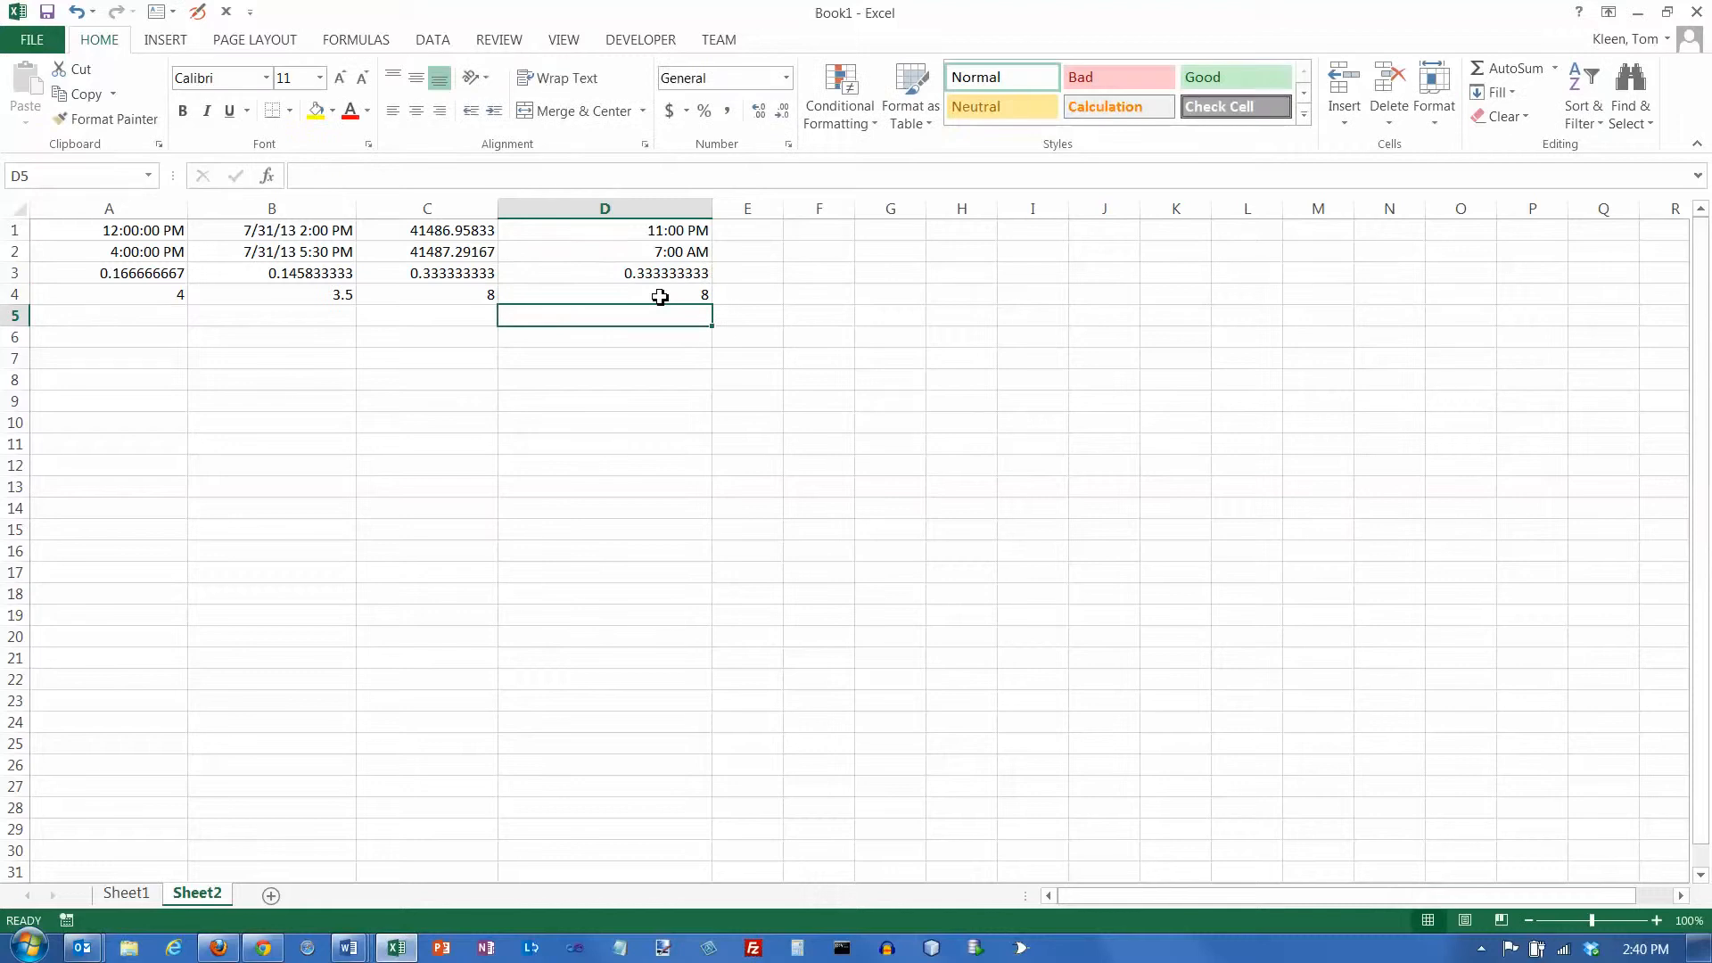